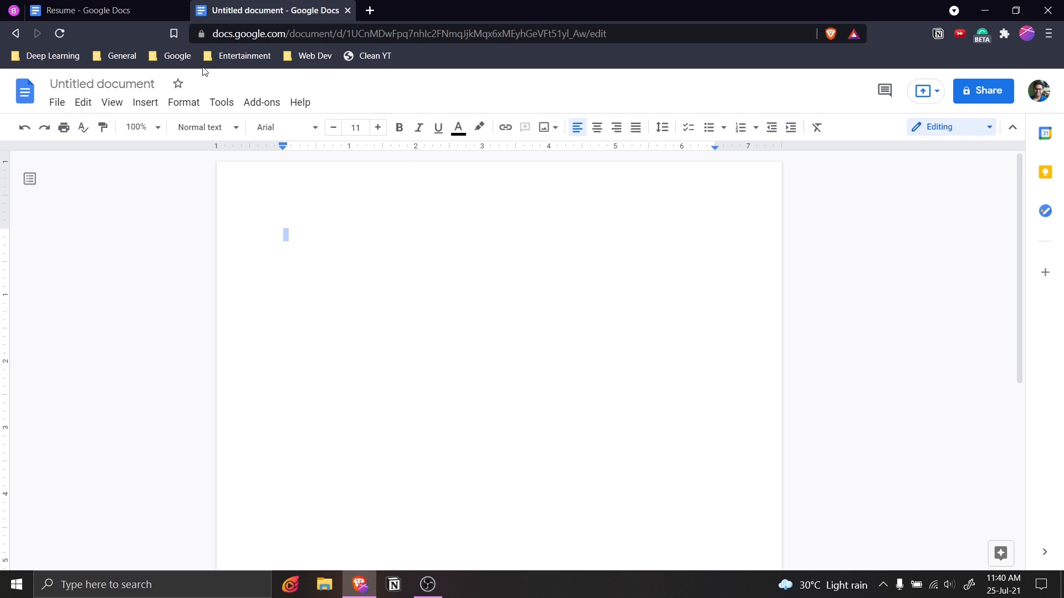
# Rename the untitled document to 'Resume-ARK'.
pyautogui.click(147, 84)
pyautogui.write('R')
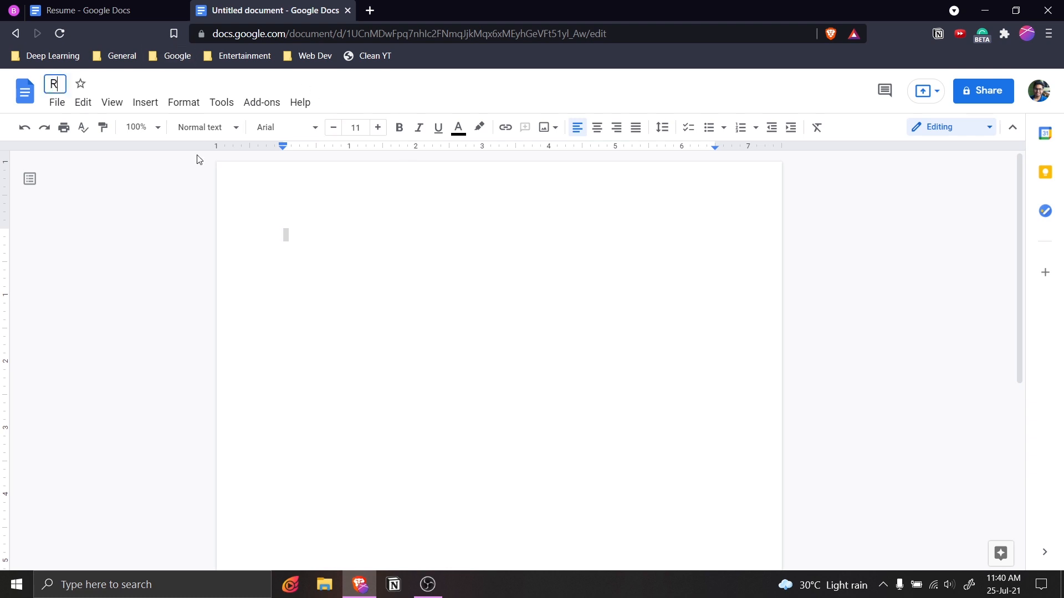
pyautogui.write('esume-')
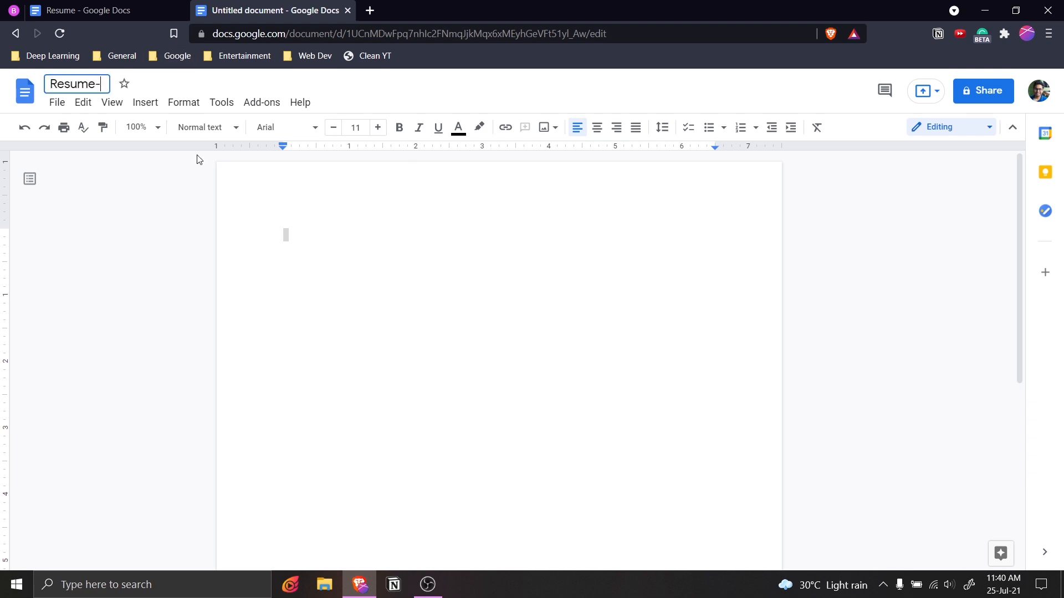
pyautogui.write('ARK')
pyautogui.press('Return')
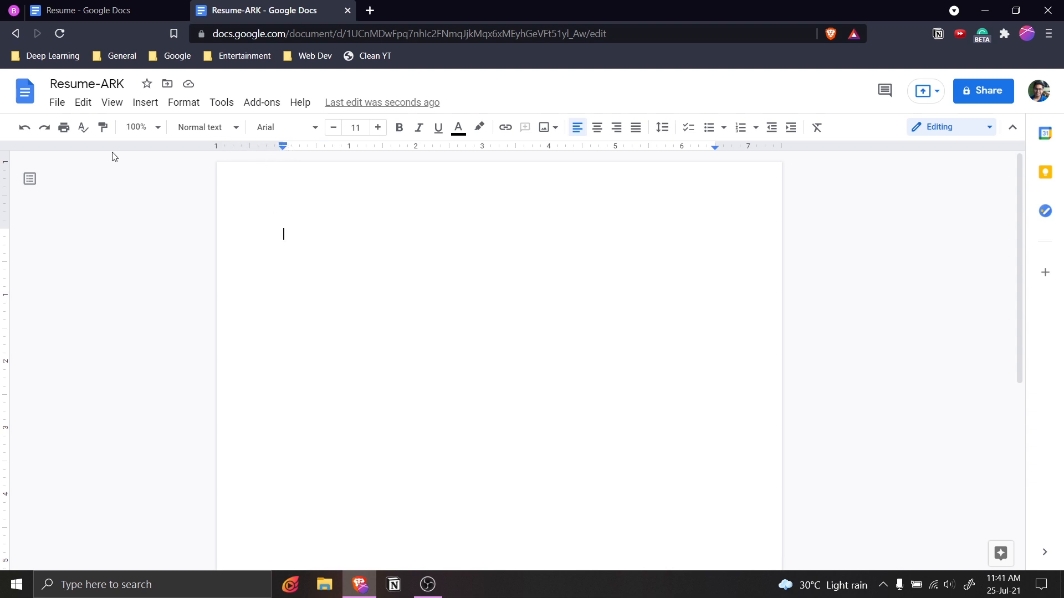
# Set the top, bottom, left and right page margins to 0.5 inch in Page setup.
pyautogui.click(60, 106)
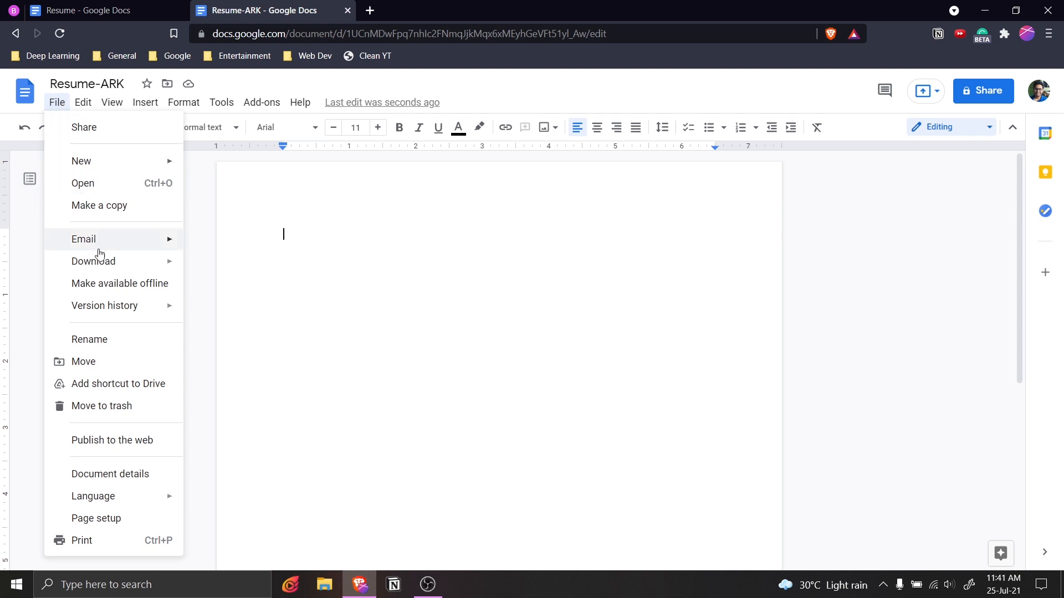
pyautogui.click(113, 522)
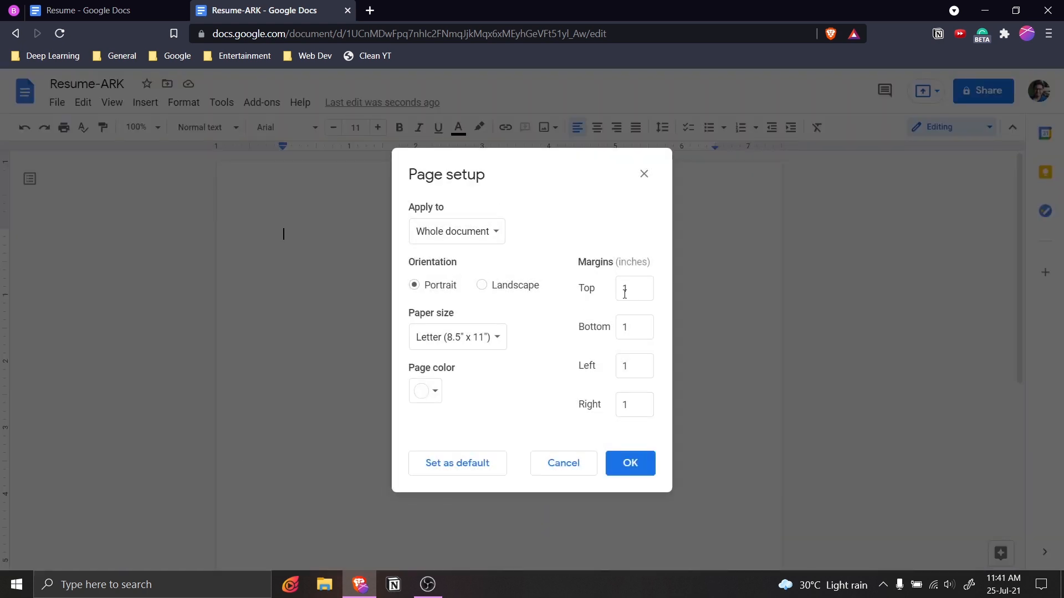
pyautogui.moveTo(630, 288); pyautogui.dragTo(612, 292)
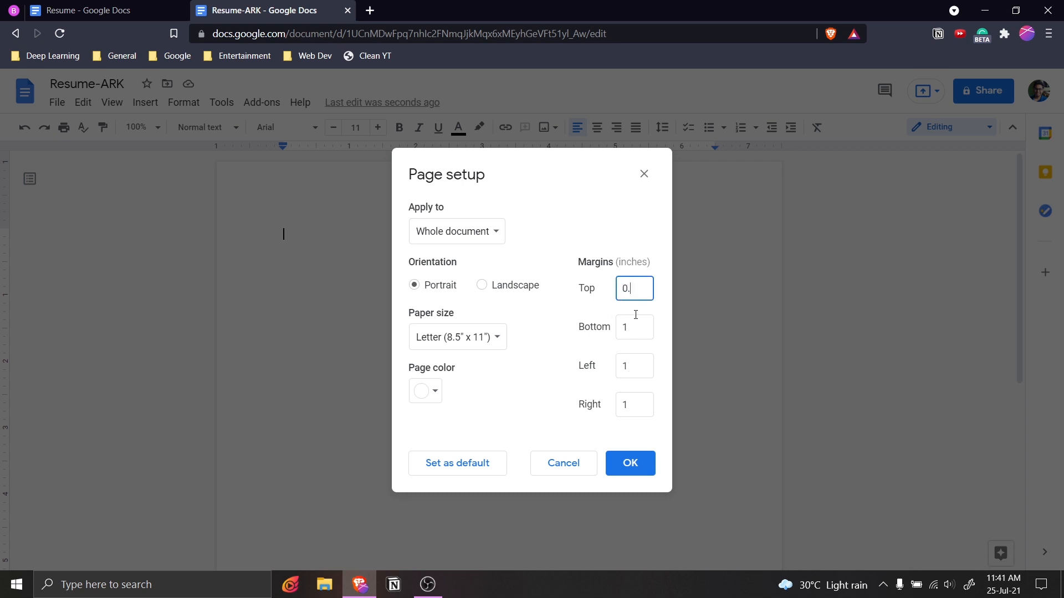
pyautogui.moveTo(630, 280); pyautogui.dragTo(598, 285)
pyautogui.moveTo(640, 326); pyautogui.dragTo(595, 358)
pyautogui.write('0.50.5')
pyautogui.moveTo(624, 395); pyautogui.dragTo(607, 403)
pyautogui.write('0.5')
pyautogui.click(639, 463)
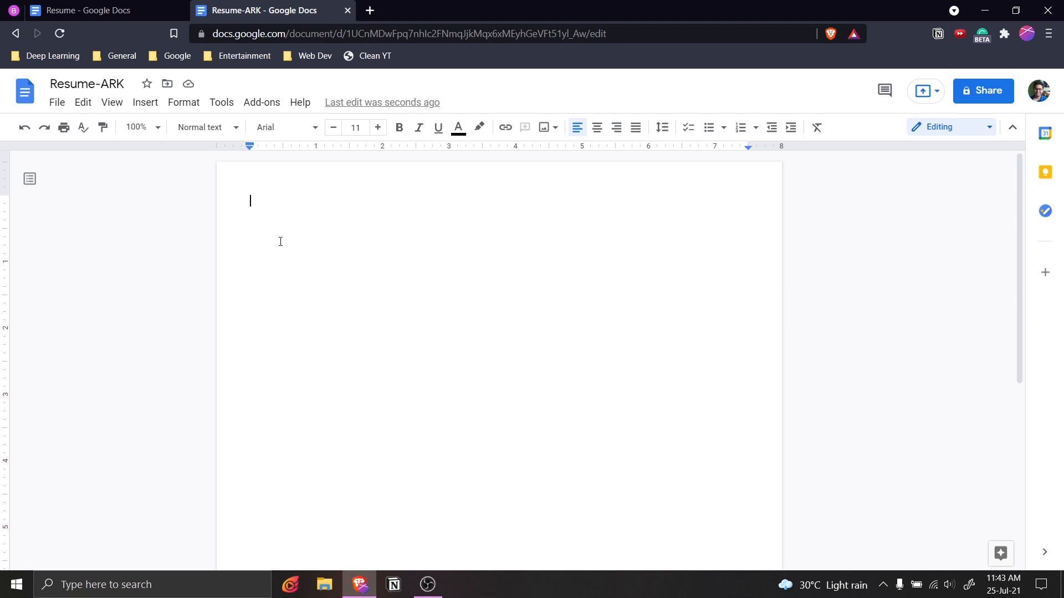
# Set a custom pale cream page colour (#fffbeb) in Page setup.
pyautogui.click(57, 104)
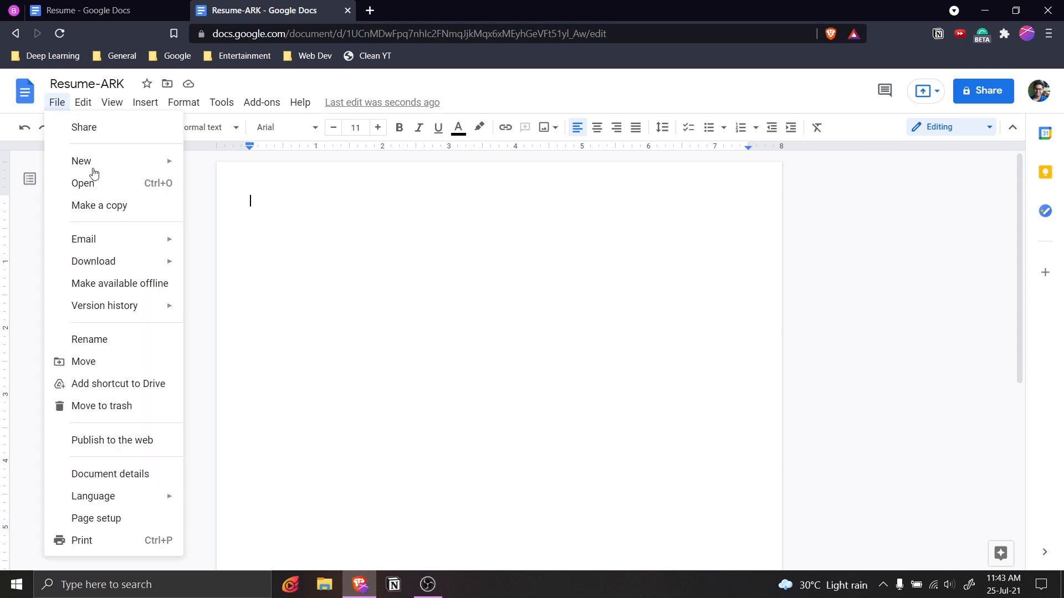
pyautogui.click(118, 518)
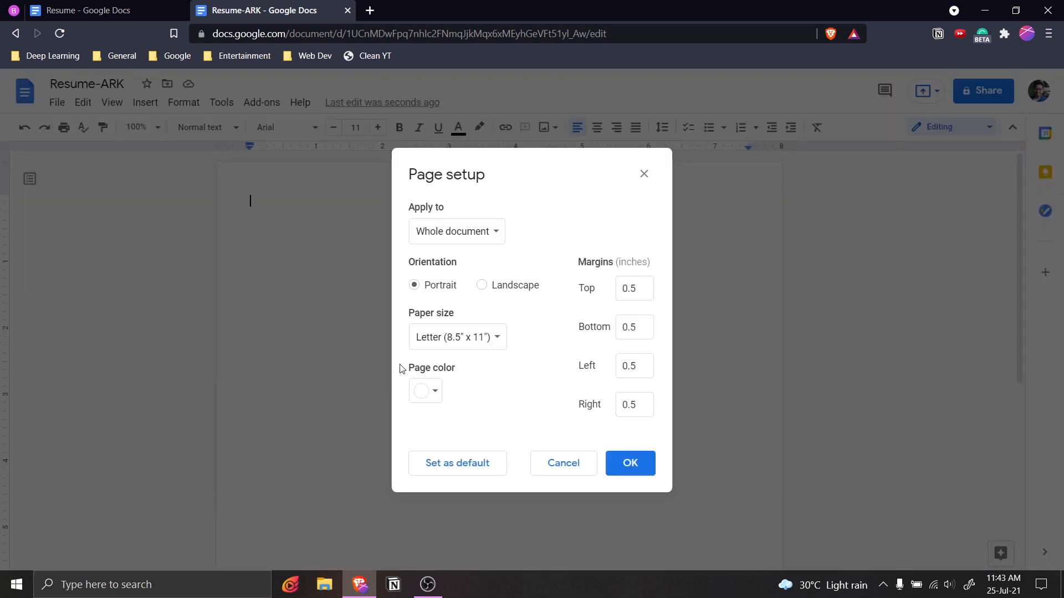
pyautogui.click(426, 395)
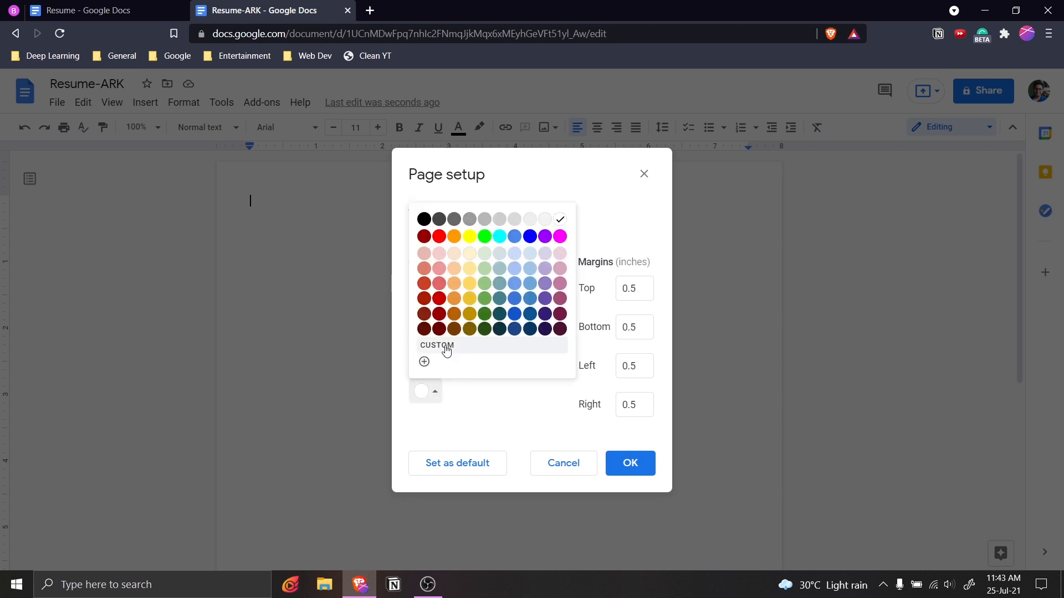
pyautogui.click(424, 361)
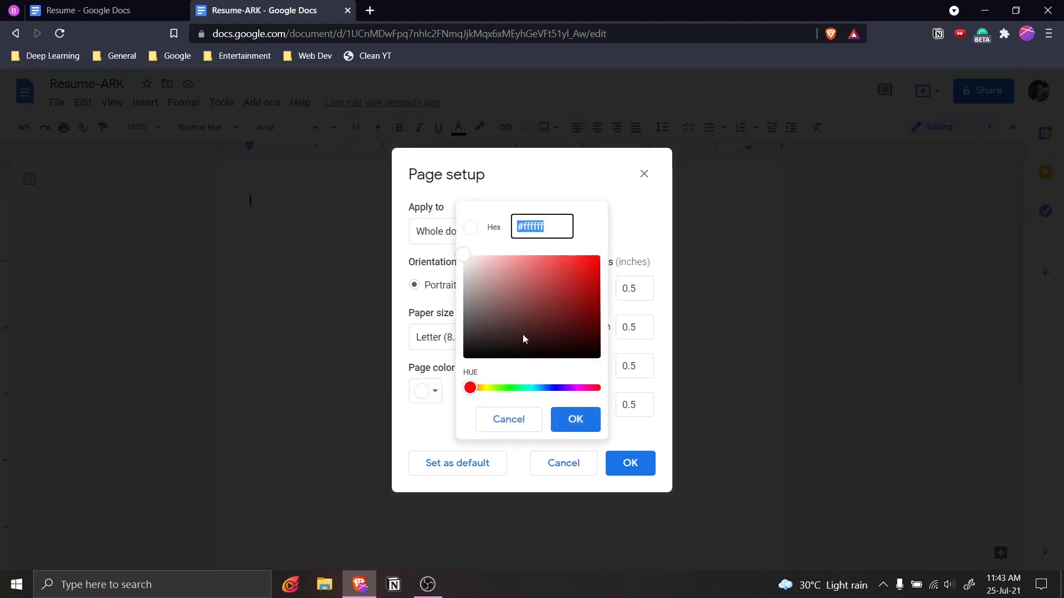
pyautogui.click(556, 228)
pyautogui.moveTo(475, 388); pyautogui.dragTo(491, 388)
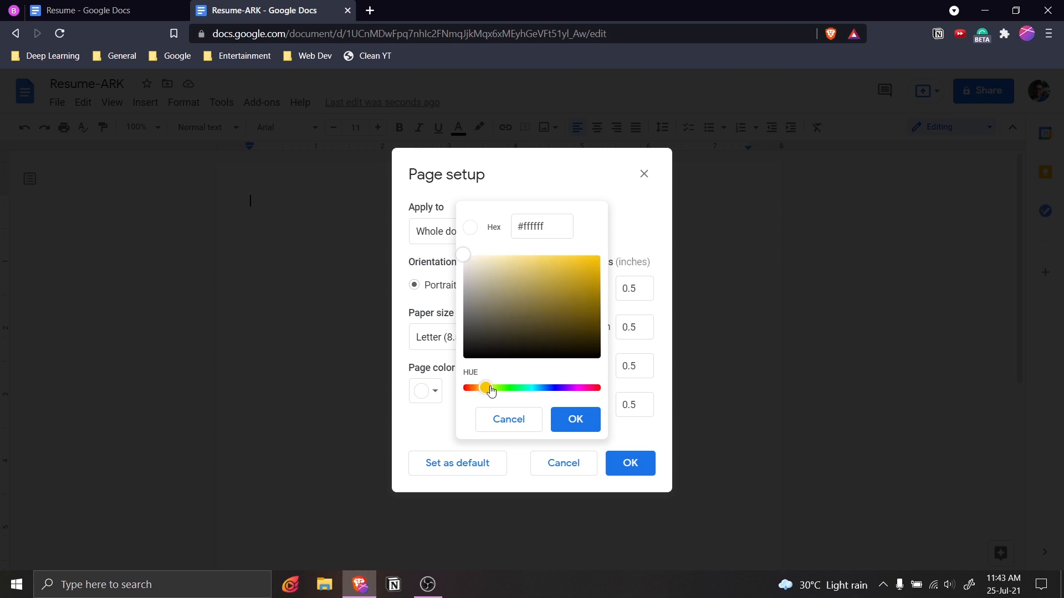
pyautogui.moveTo(467, 264)
pyautogui.mouseDown()
pyautogui.moveTo(554, 254)
pyautogui.moveTo(474, 255)
pyautogui.mouseUp()
pyautogui.click(579, 421)
pyautogui.click(632, 463)
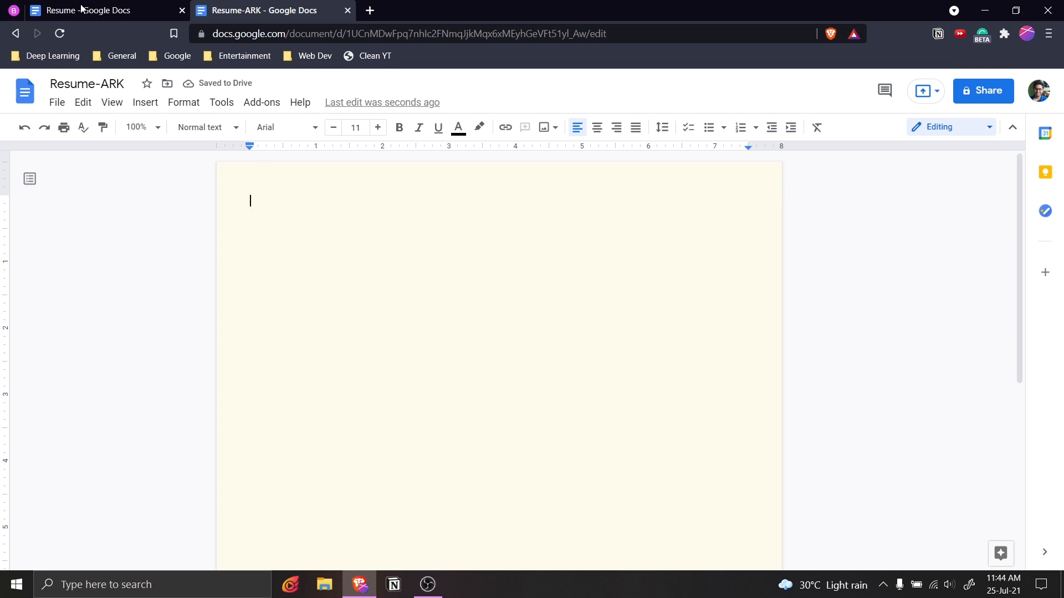
# Check the title's style in the reference Resume document.
pyautogui.click(117, 9)
pyautogui.click(364, 202)
pyautogui.click(534, 202)
pyautogui.click(313, 10)
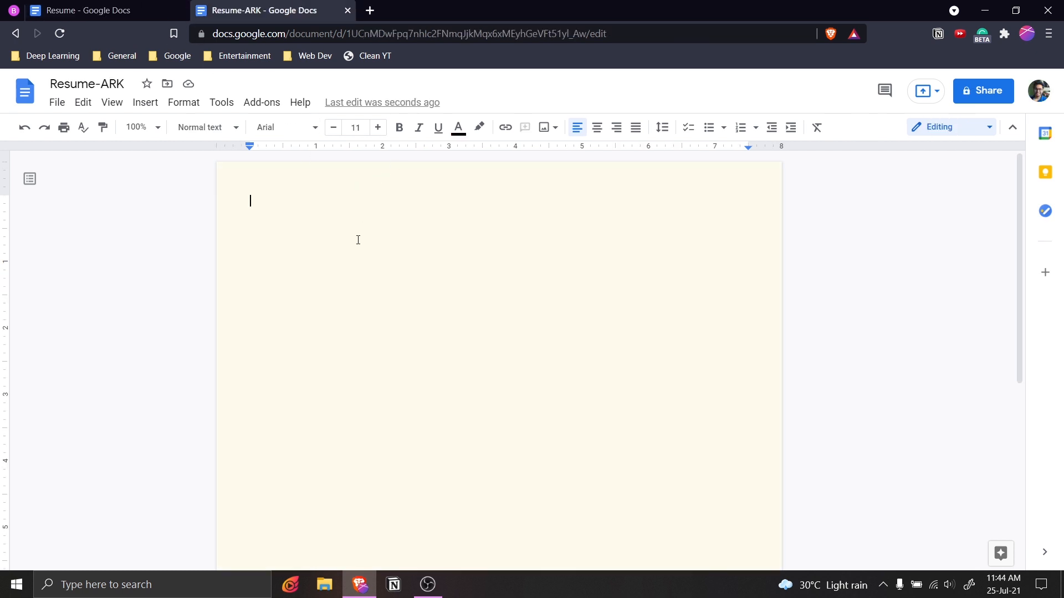
# Type the person's name and apply the Title paragraph style.
pyautogui.moveTo(325, 191); pyautogui.dragTo(248, 195)
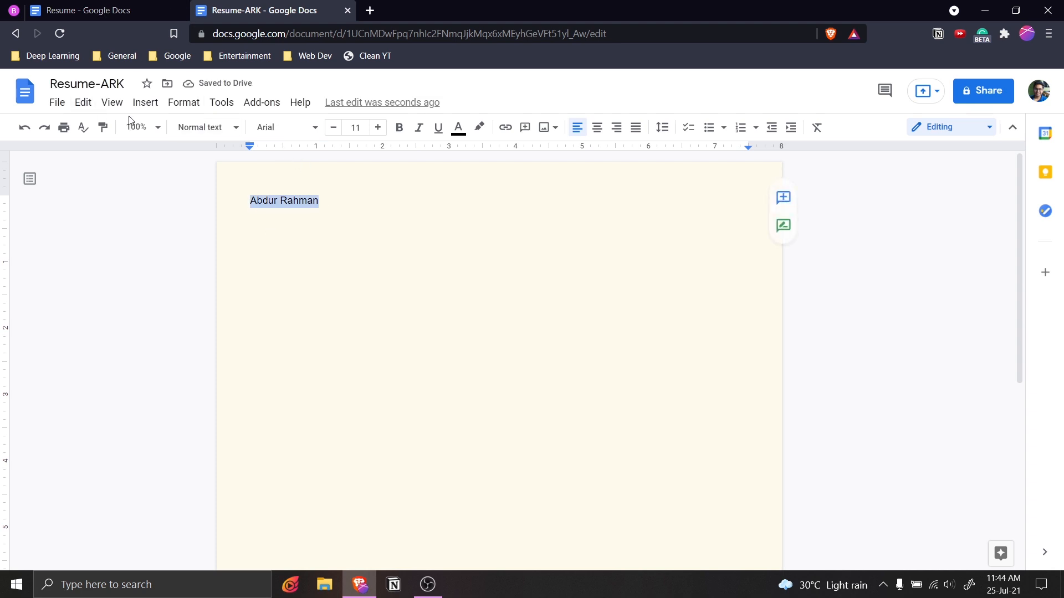
pyautogui.click(209, 128)
pyautogui.click(237, 200)
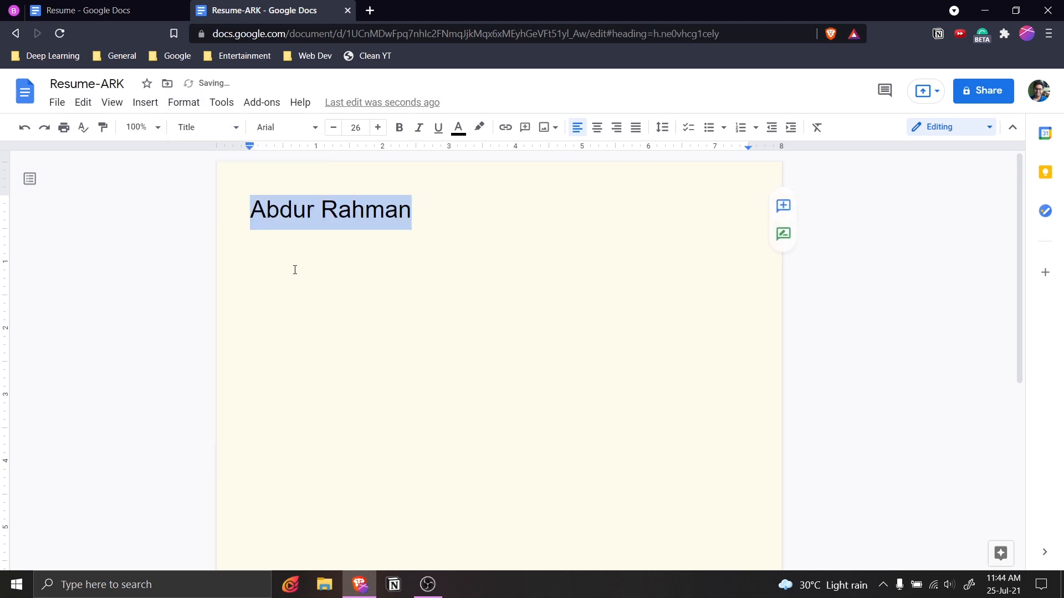
# Set the name to Oswald font, size 31, centred.
pyautogui.click(307, 133)
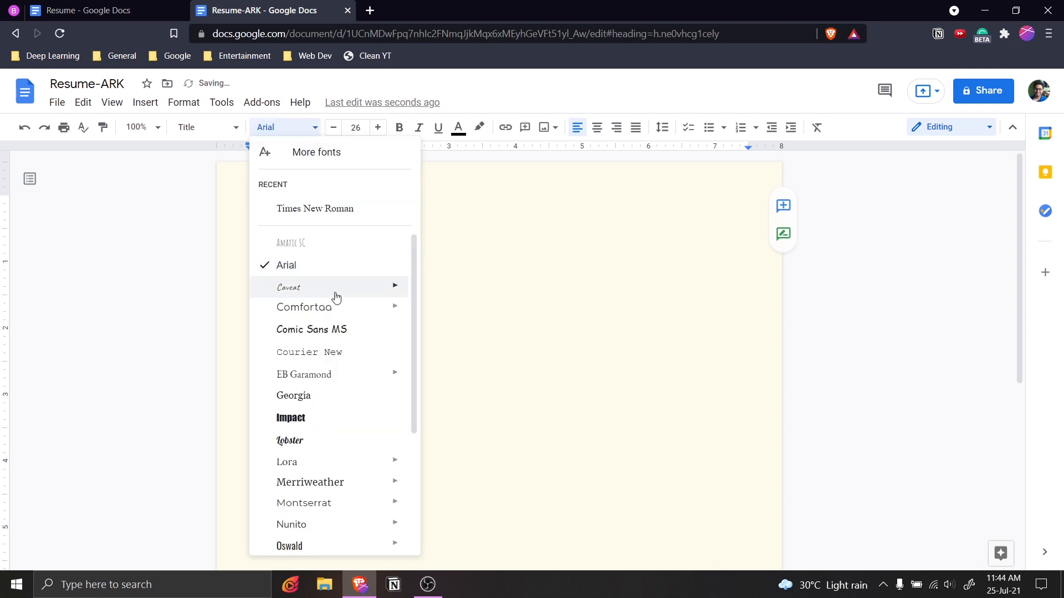
pyautogui.moveTo(344, 368)
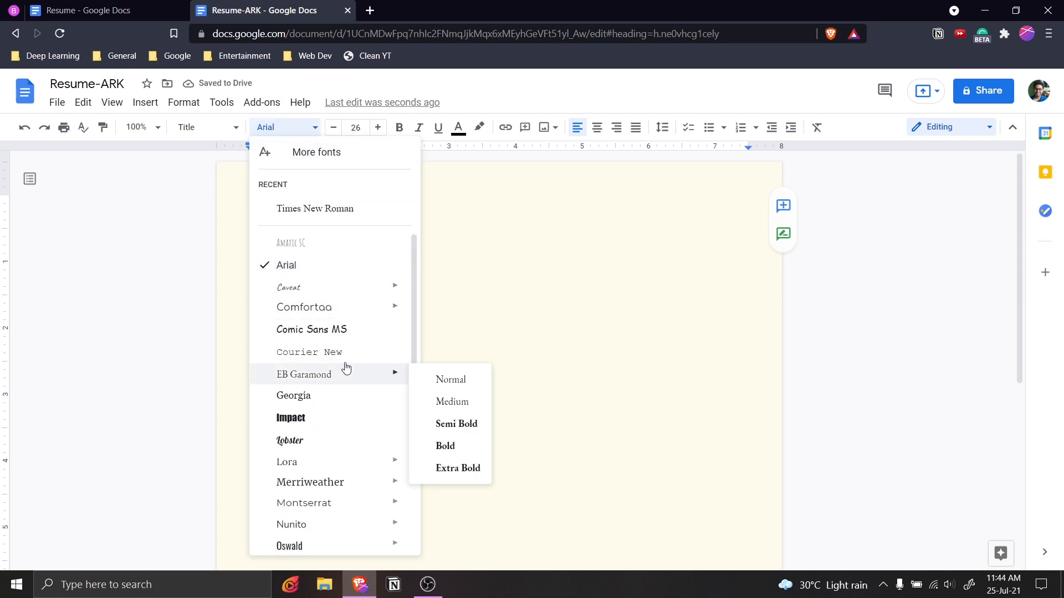
pyautogui.scroll(-2, 329, 487)
pyautogui.click(304, 454)
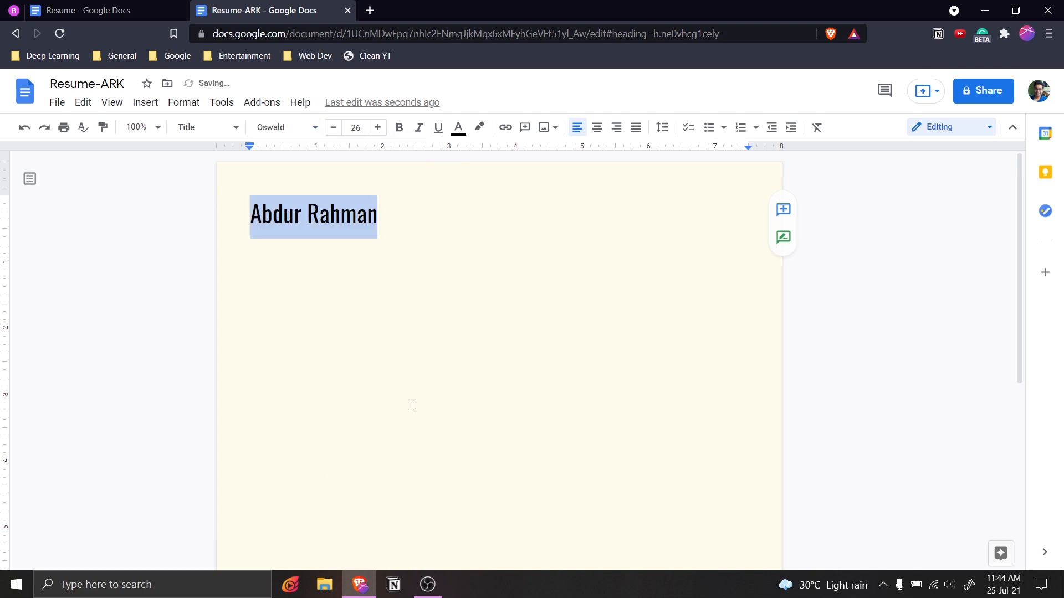
pyautogui.click(378, 128)
pyautogui.click(378, 128)
pyautogui.click(378, 128)
pyautogui.click(377, 128)
pyautogui.click(378, 128)
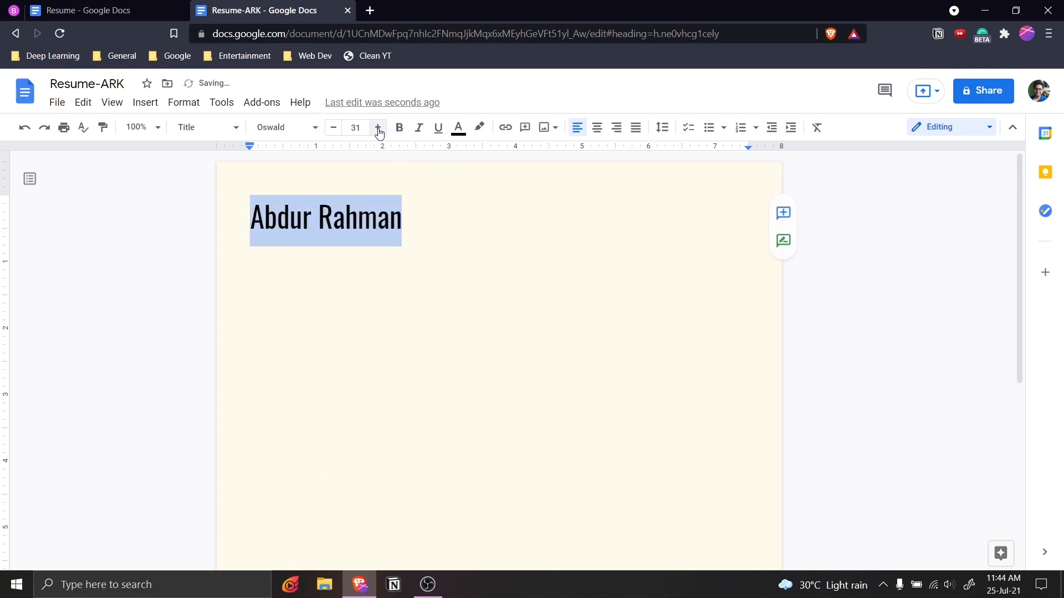
pyautogui.click(597, 127)
# Colour the name dark purple, then bring up the reference Resume.
pyautogui.click(609, 260)
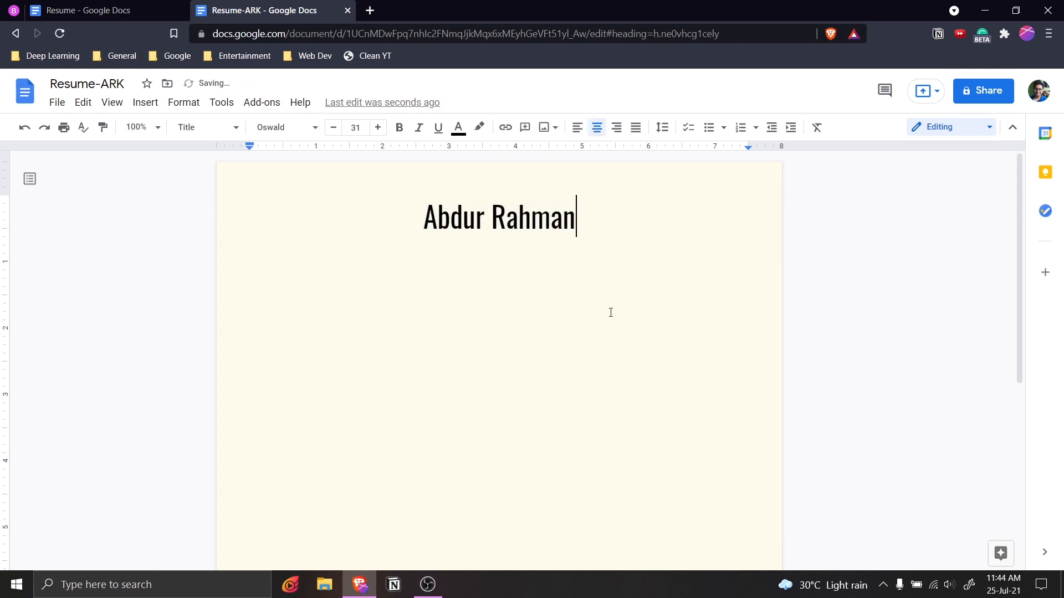
pyautogui.moveTo(613, 221); pyautogui.dragTo(425, 215)
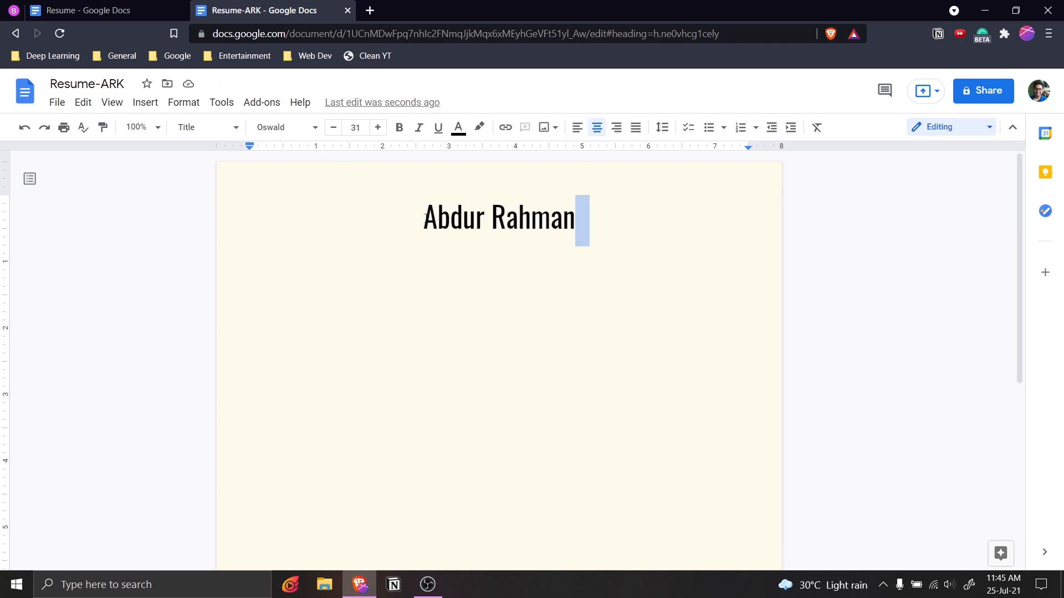
pyautogui.click(457, 128)
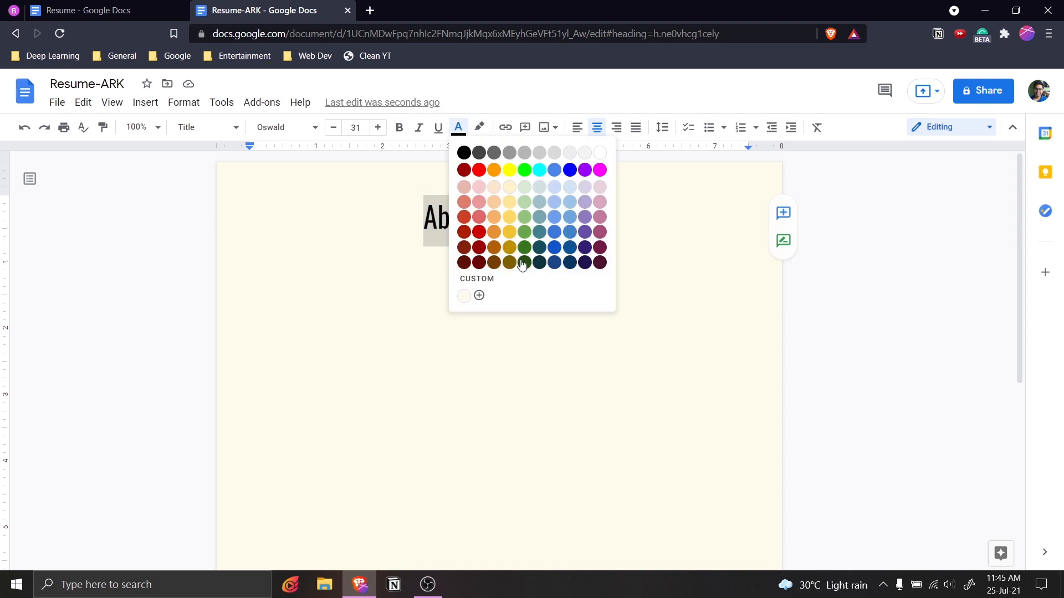
pyautogui.click(585, 263)
pyautogui.click(567, 264)
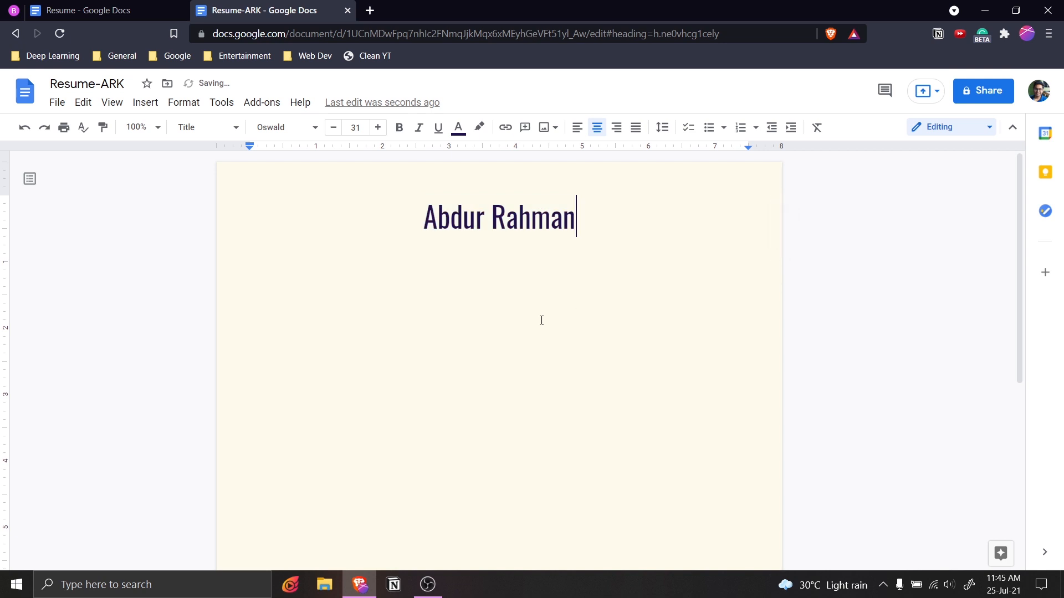
pyautogui.click(83, 10)
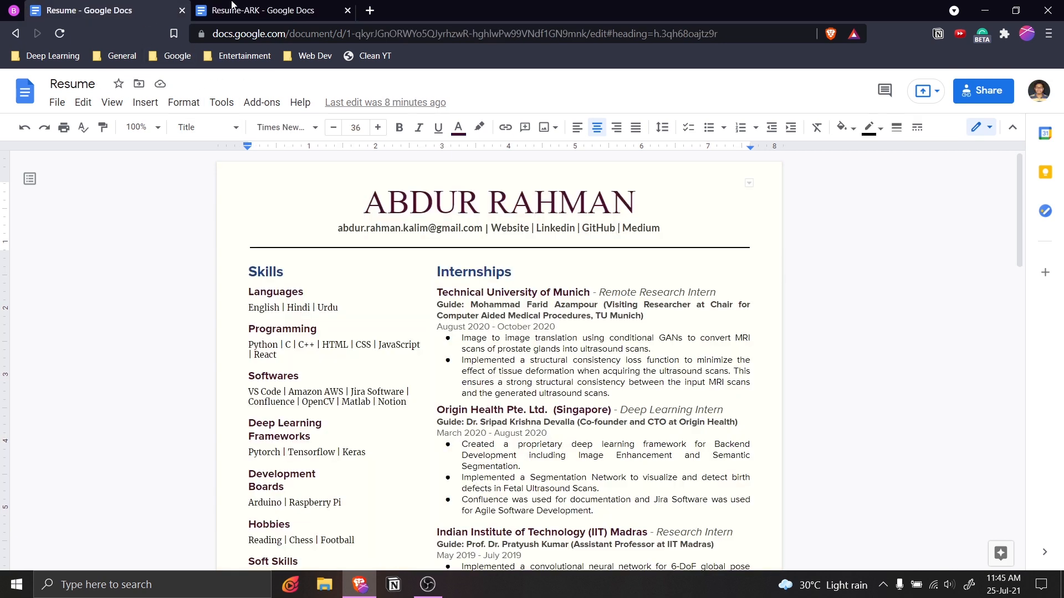
# Add the person's e-mail address as a linked line under the name.
pyautogui.moveTo(669, 225); pyautogui.dragTo(338, 228)
pyautogui.click(642, 208)
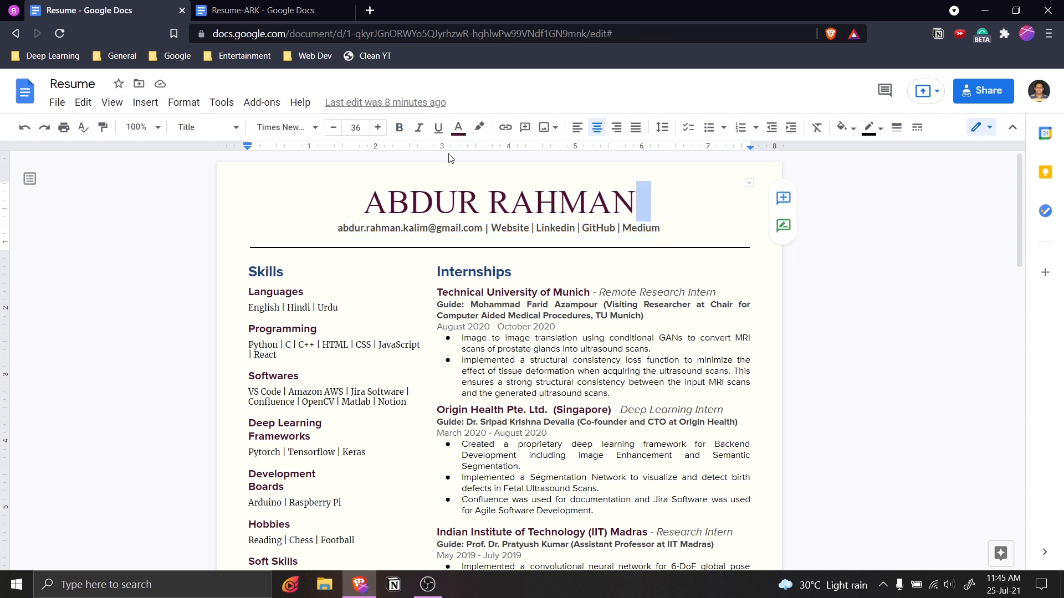
pyautogui.click(275, 10)
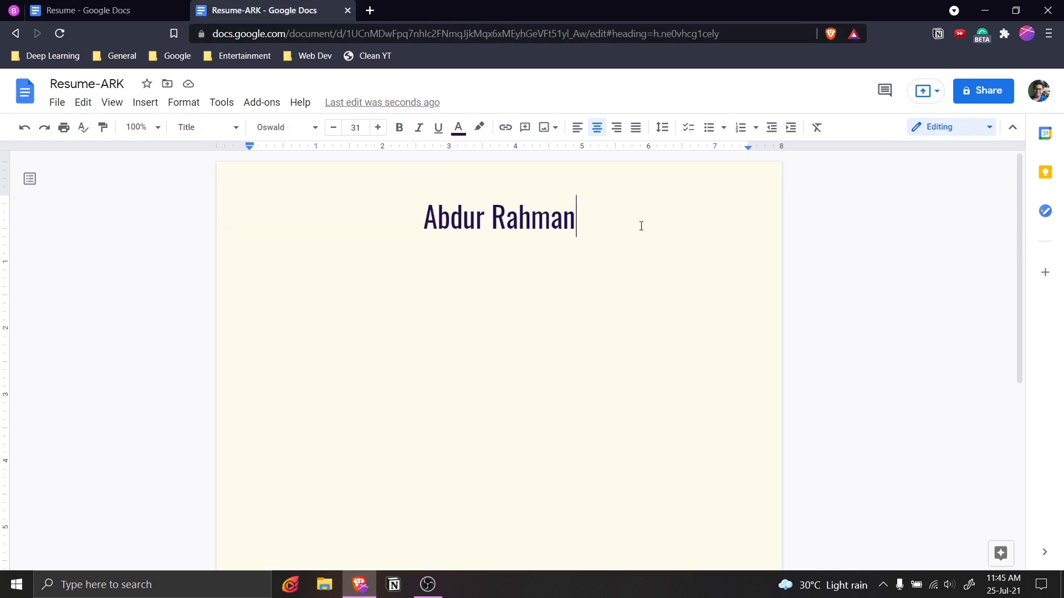
pyautogui.press('Return')
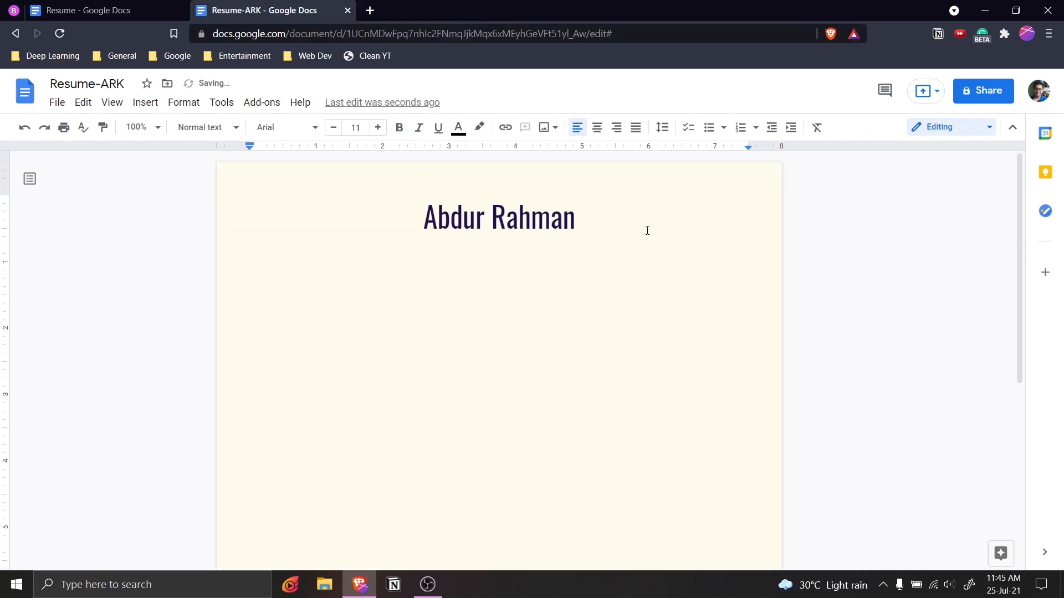
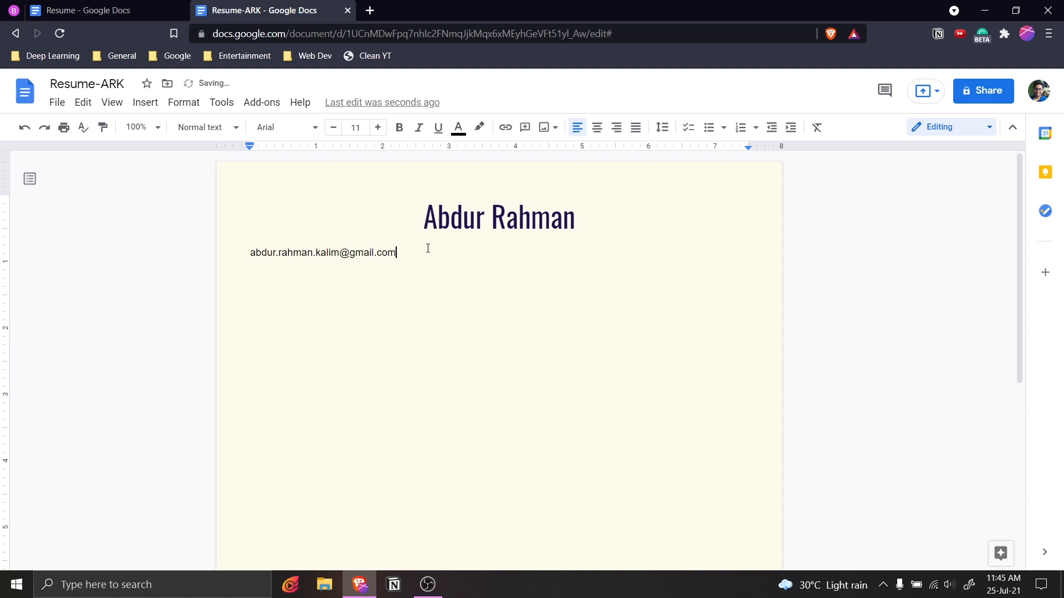
pyautogui.moveTo(396, 253); pyautogui.dragTo(253, 250)
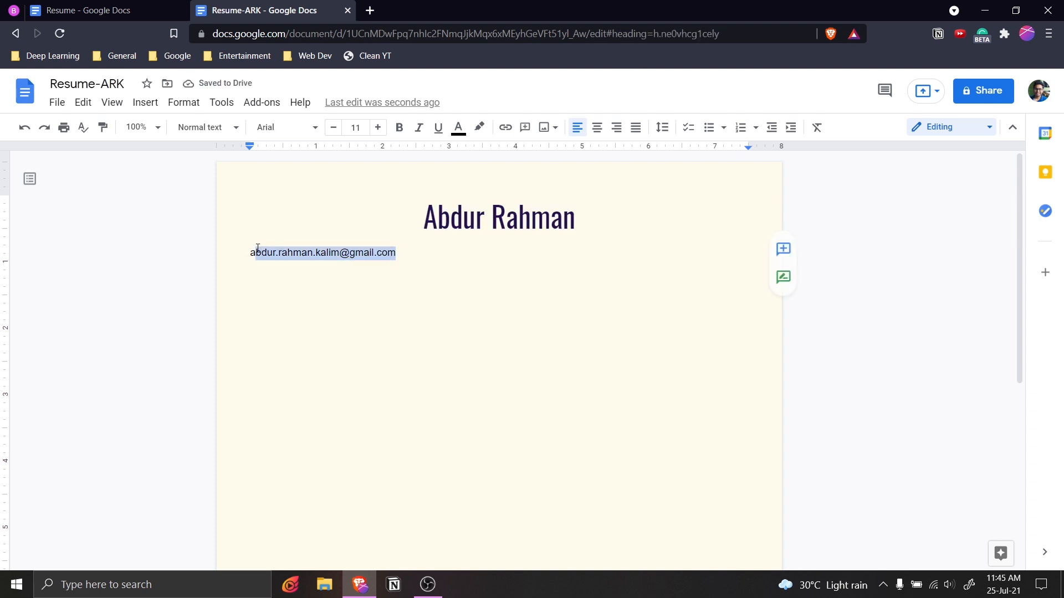
pyautogui.click(410, 250)
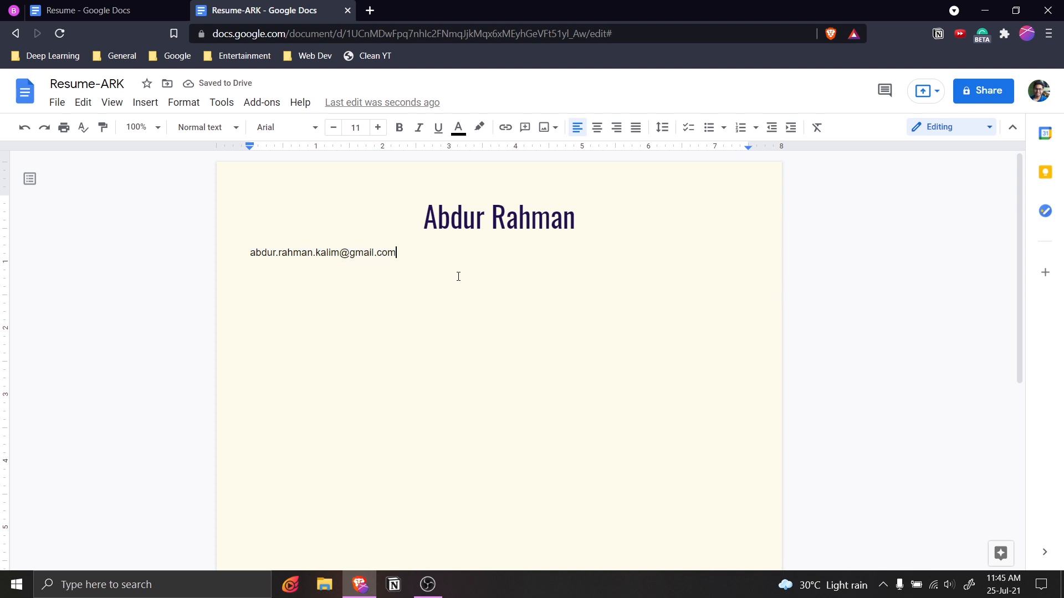
# Append ' | Website | Linkedin | Github | Medium' and centre the contact line.
pyautogui.click(149, 8)
pyautogui.click(239, 8)
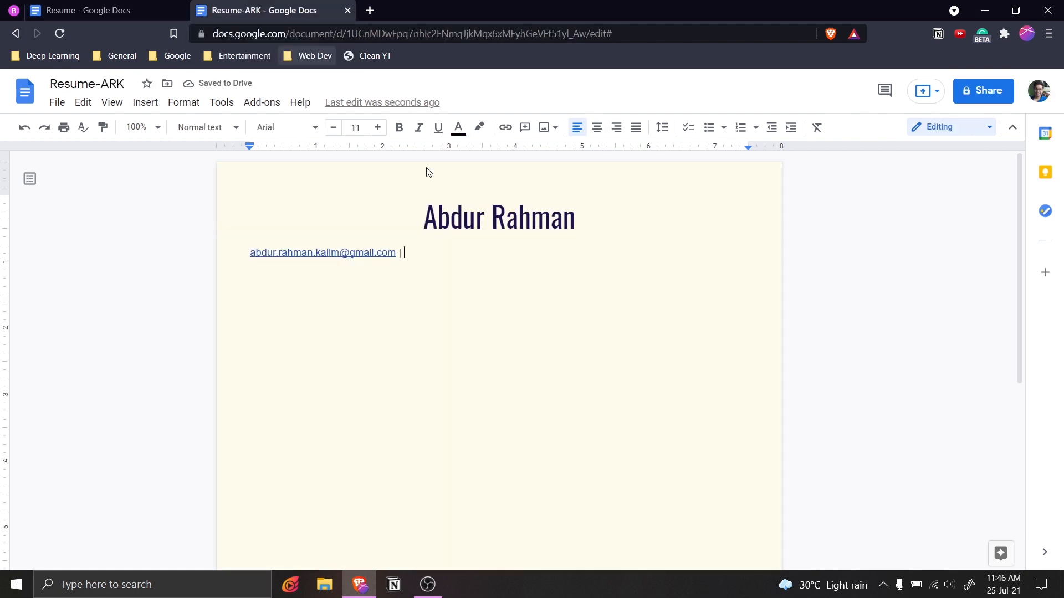
pyautogui.write('Webs')
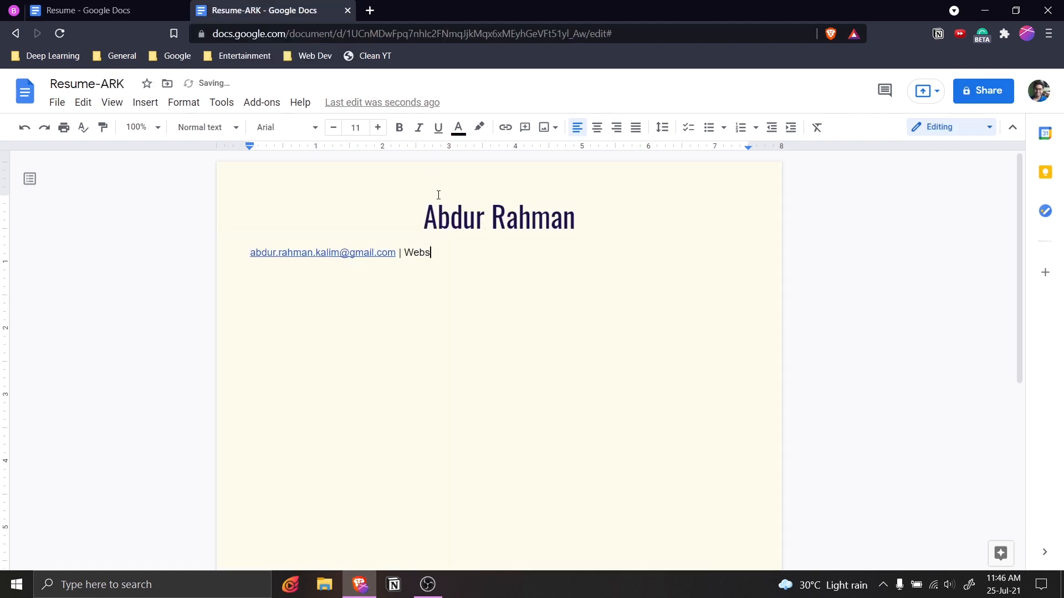
pyautogui.write('ite | Linkedin | Github | Medium')
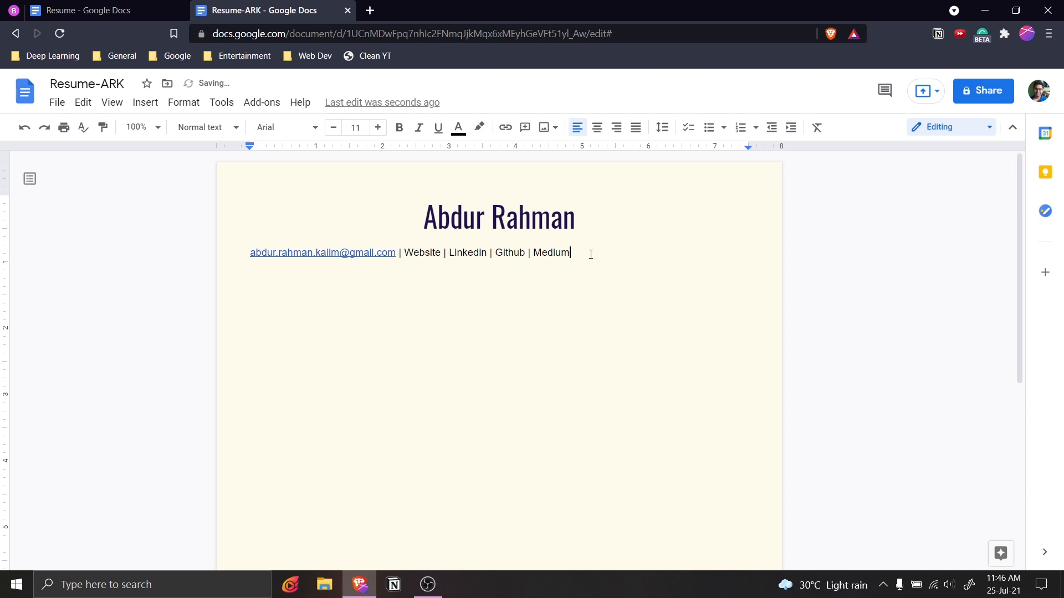
pyautogui.moveTo(591, 255); pyautogui.dragTo(251, 251)
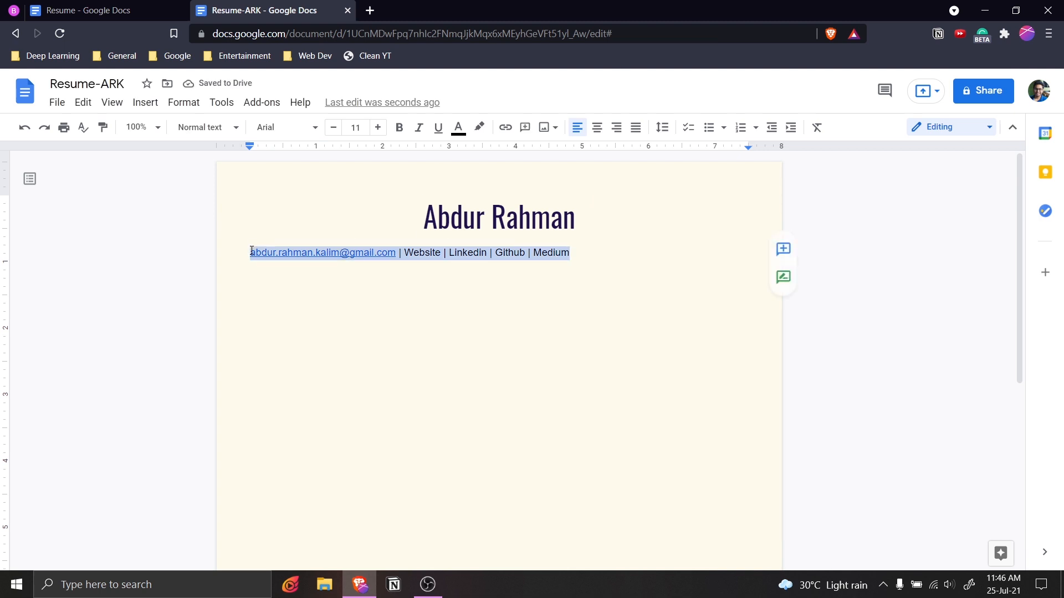
pyautogui.click(598, 128)
pyautogui.click(516, 299)
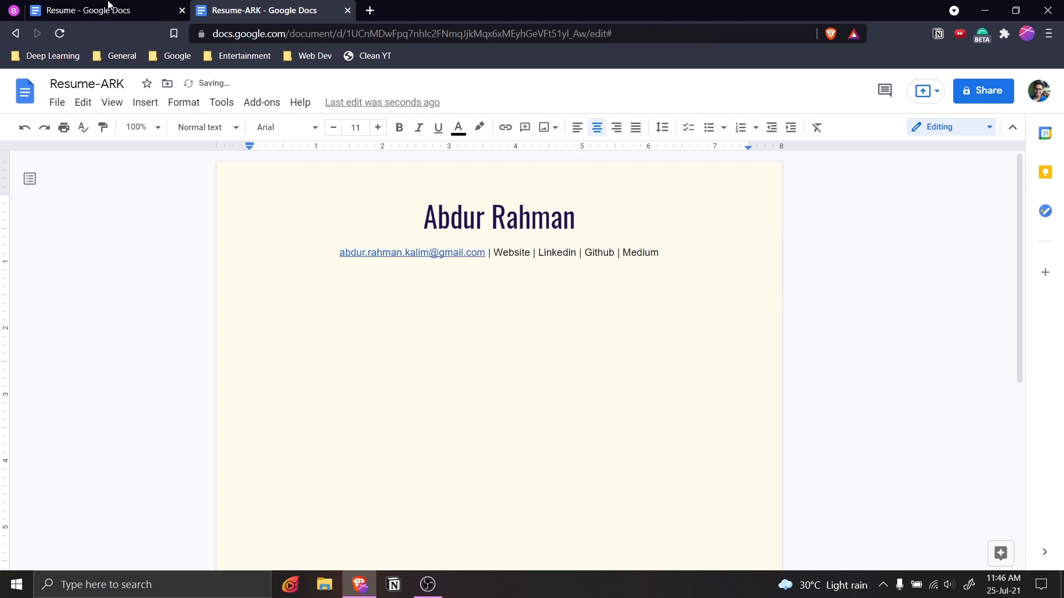
# Link 'Website' to the website address copied from the original Resume.
pyautogui.doubleClick(511, 253)
pyautogui.doubleClick(557, 252)
pyautogui.click(500, 253)
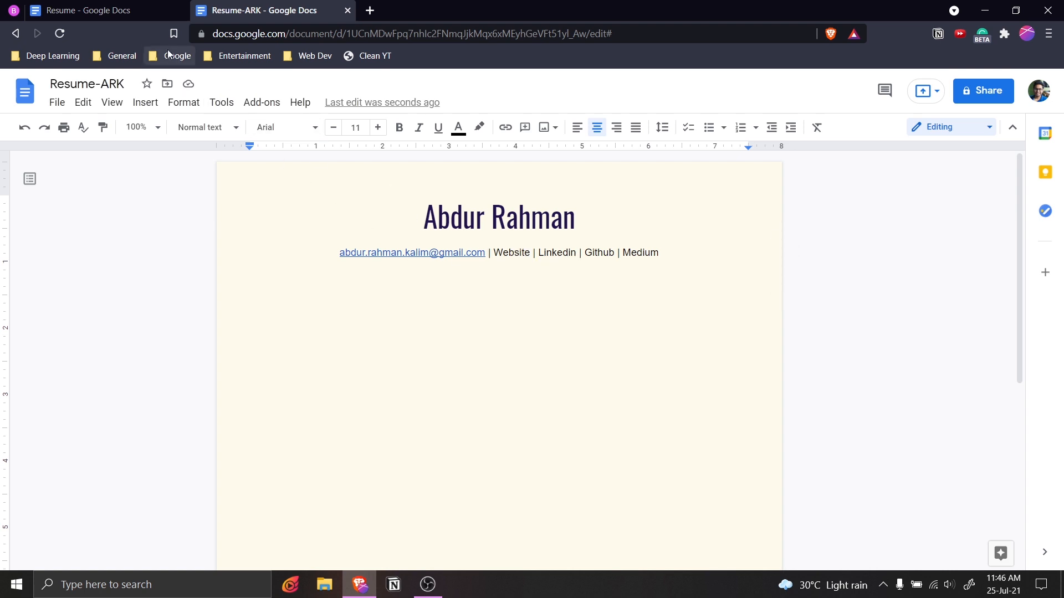
pyautogui.click(89, 10)
pyautogui.click(508, 228)
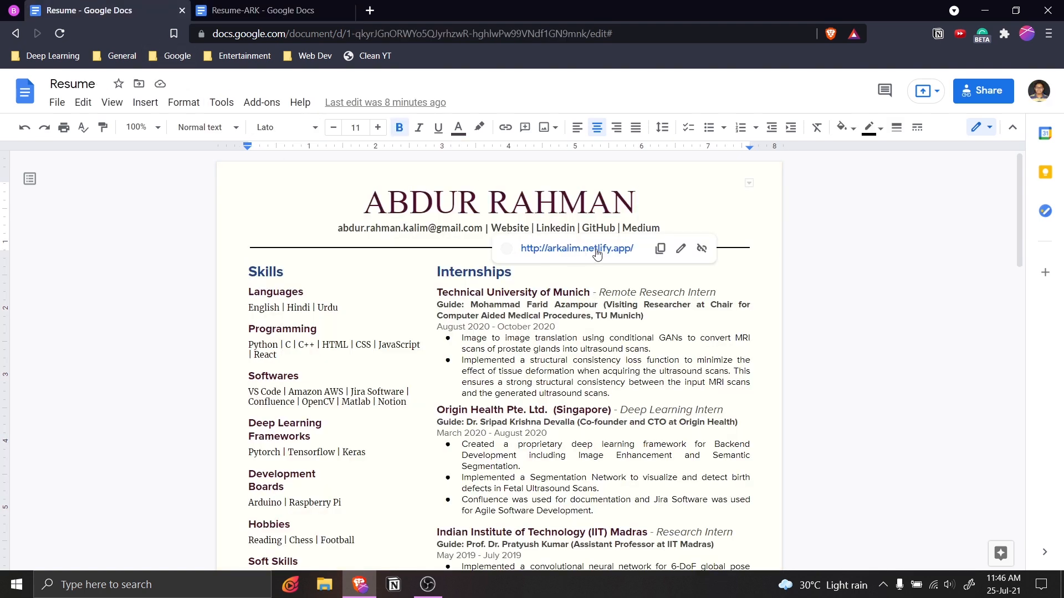
pyautogui.click(660, 248)
pyautogui.click(299, 6)
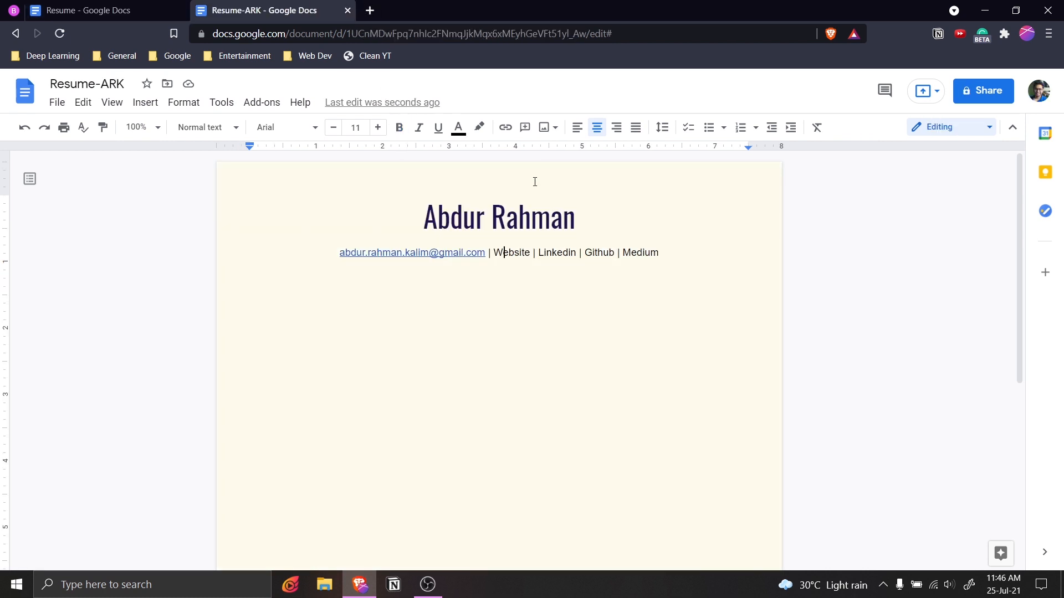
pyautogui.moveTo(531, 253); pyautogui.dragTo(494, 254)
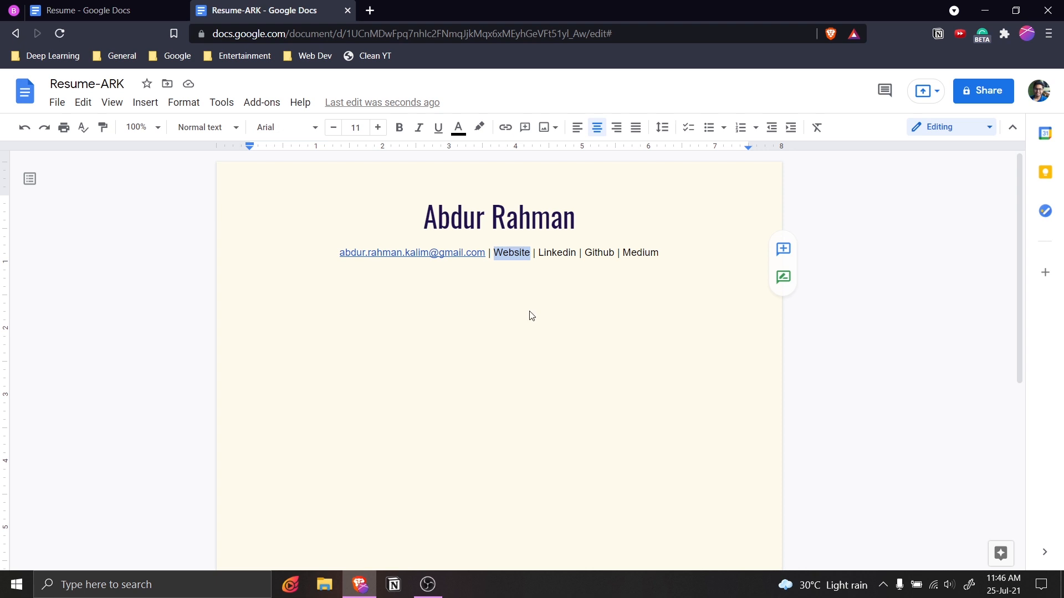
pyautogui.hotkey('ctrl', 'k')
pyautogui.hotkey('ctrl', 'v')
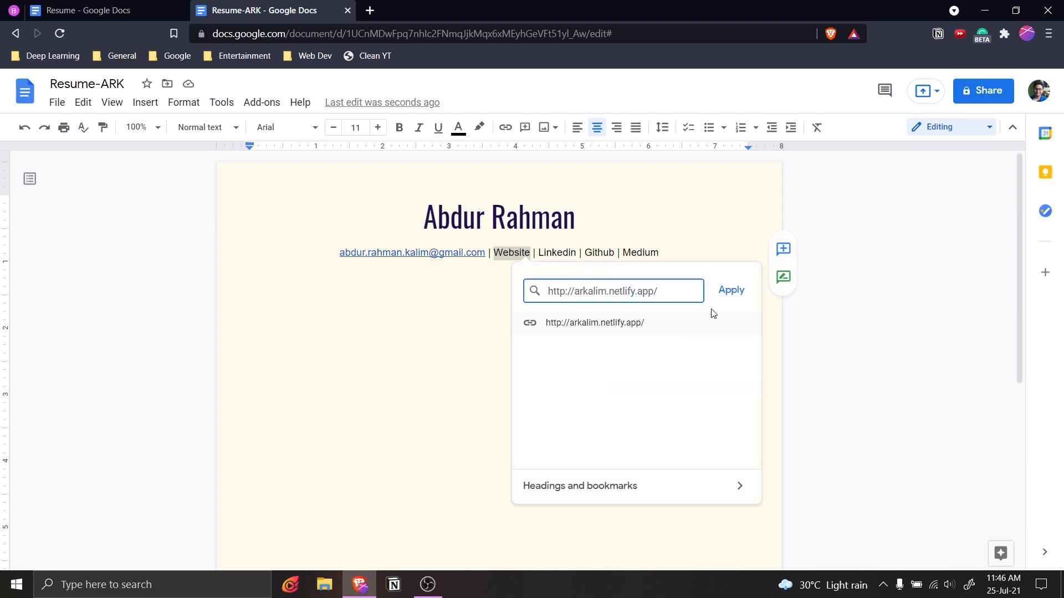
pyautogui.click(731, 290)
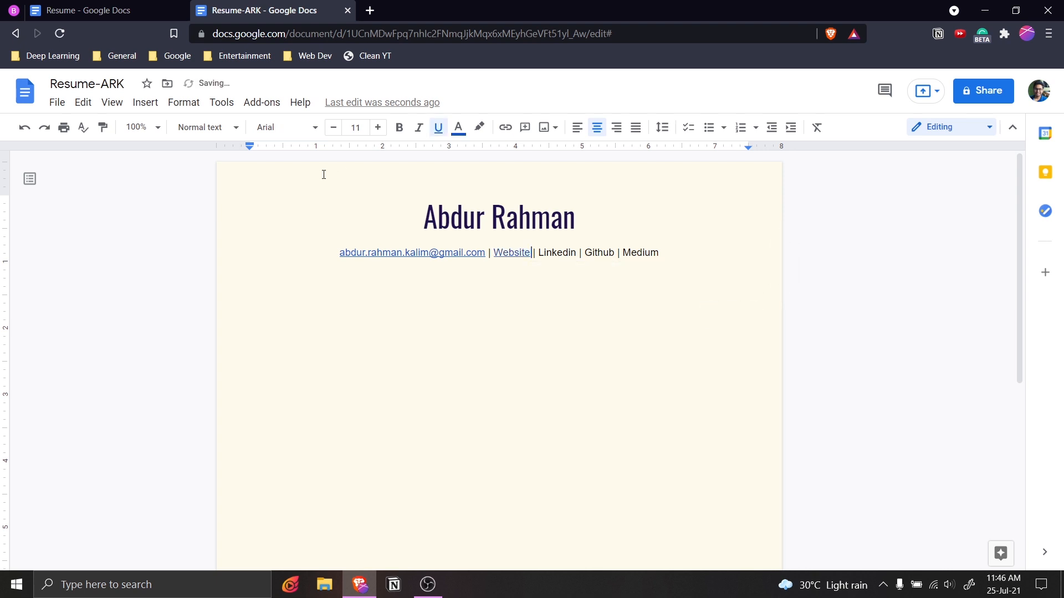
# Link 'Linkedin' to the LinkedIn address copied from the original Resume.
pyautogui.click(134, 9)
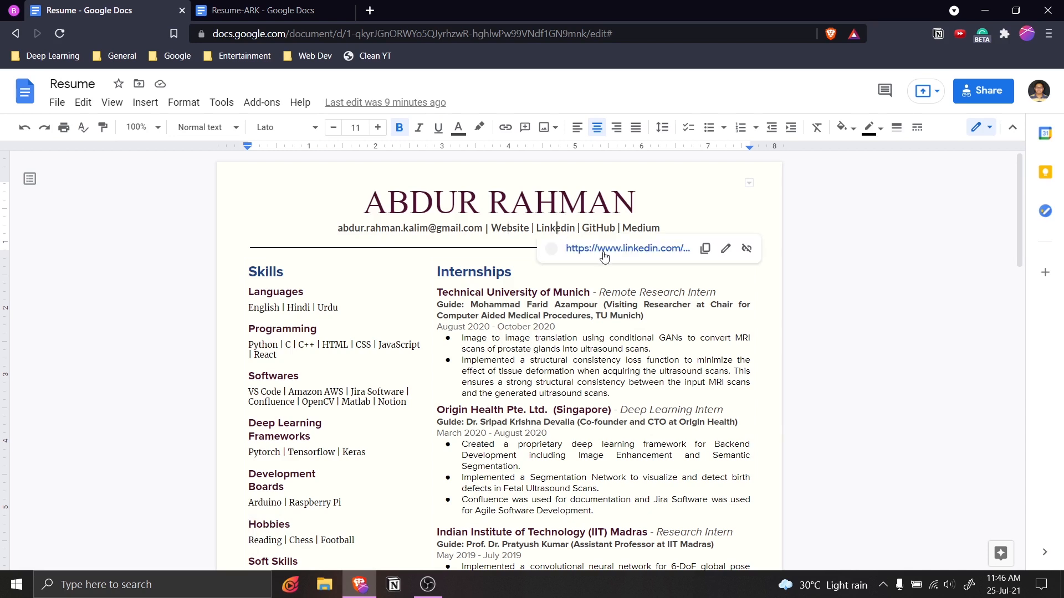
pyautogui.click(705, 248)
pyautogui.click(266, 10)
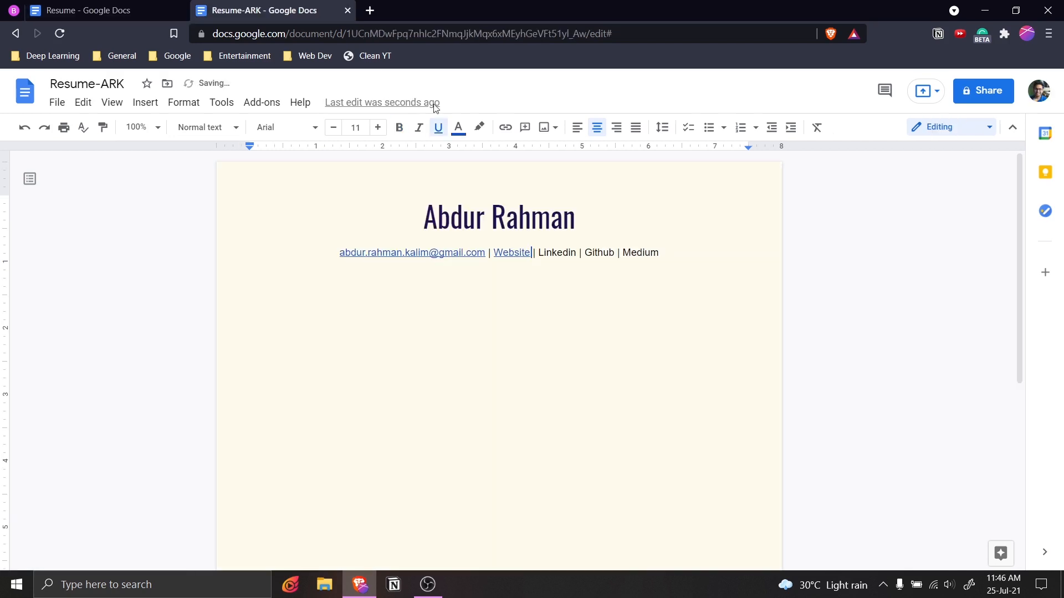
pyautogui.doubleClick(557, 252)
pyautogui.hotkey('ctrl', 'k')
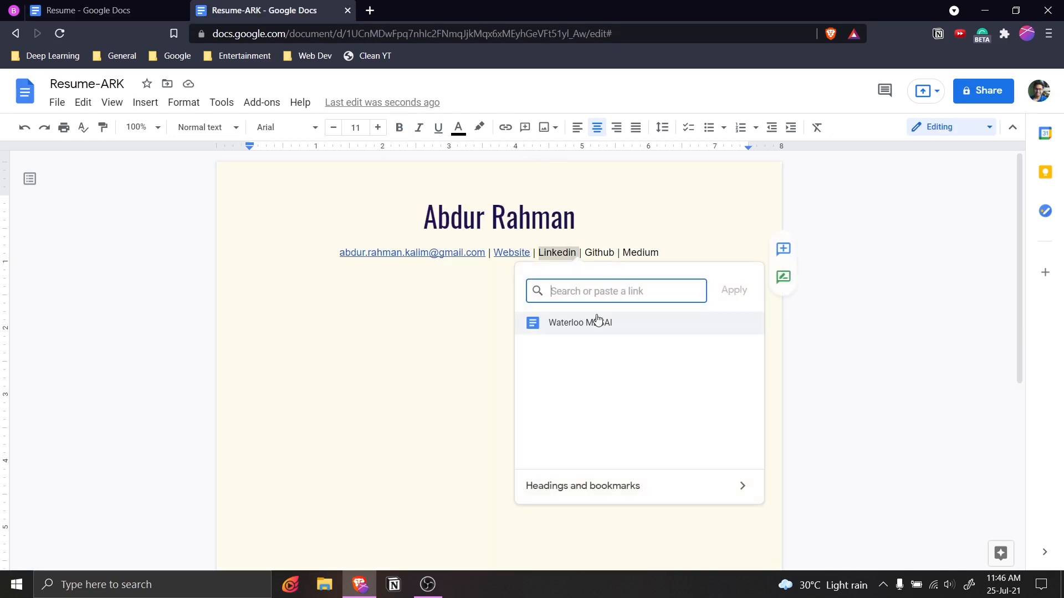
pyautogui.hotkey('ctrl', 'v')
pyautogui.click(737, 292)
# Link 'Github' using the GitHub link suggestion.
pyautogui.hotkey('ctrl', 'shift', 'Tab')
pyautogui.doubleClick(593, 252)
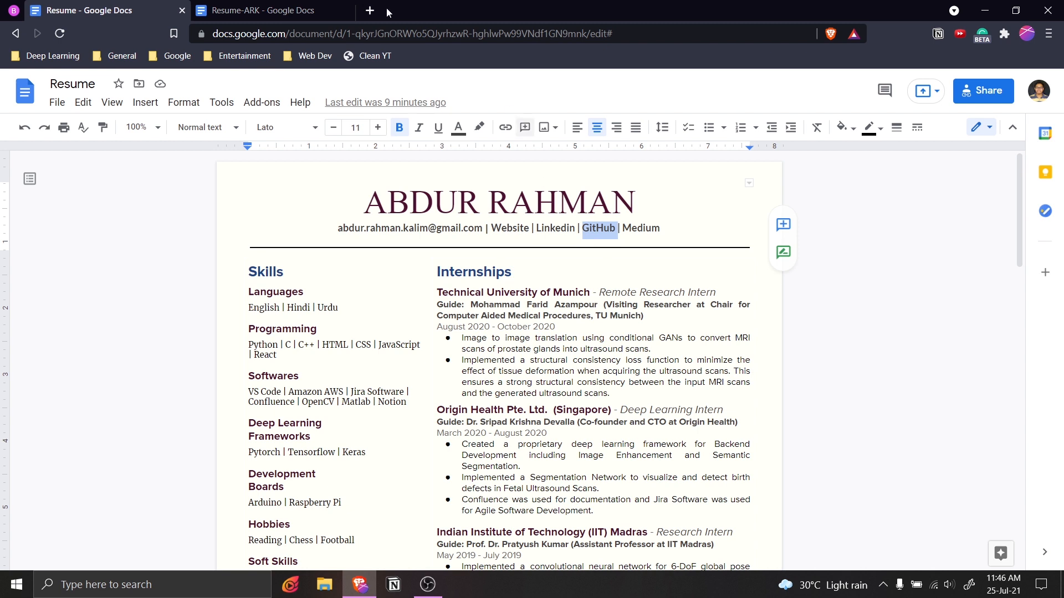
pyautogui.hotkey('ctrl', 'Tab')
pyautogui.doubleClick(598, 252)
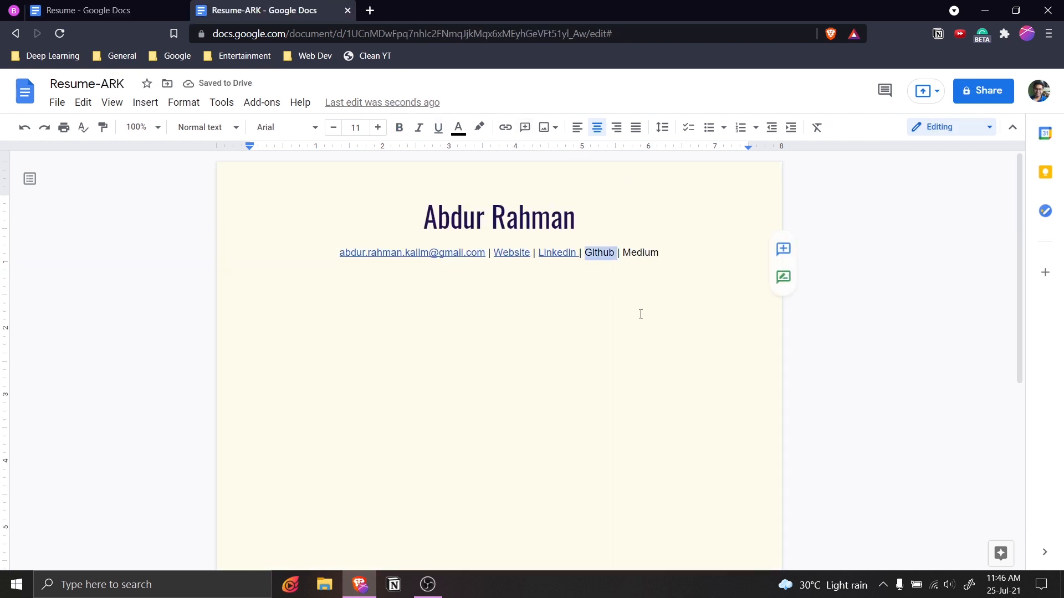
pyautogui.hotkey('ctrl', 'k')
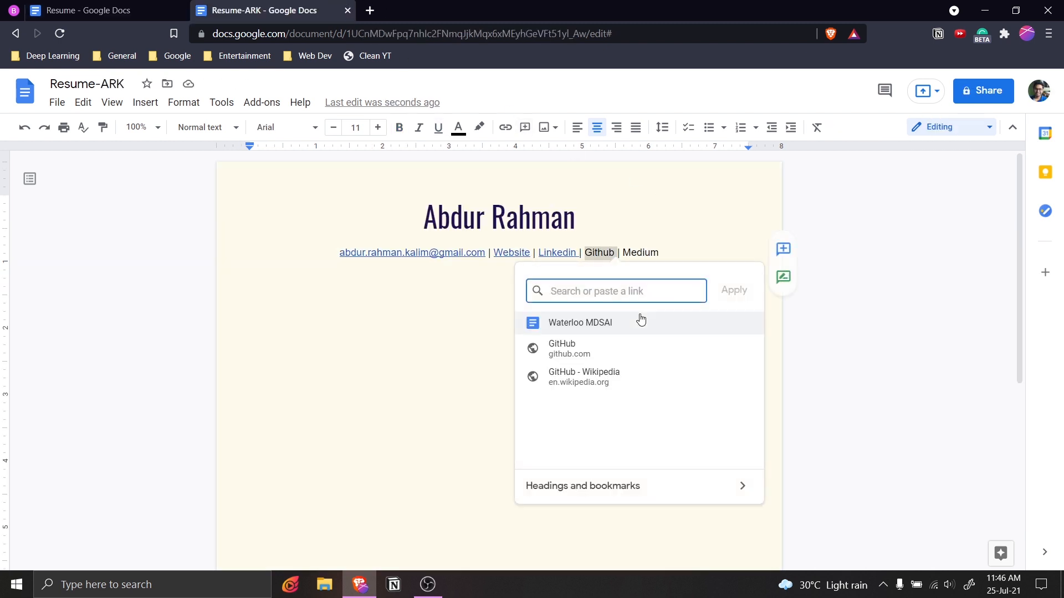
pyautogui.write('GitHub')
pyautogui.click(735, 294)
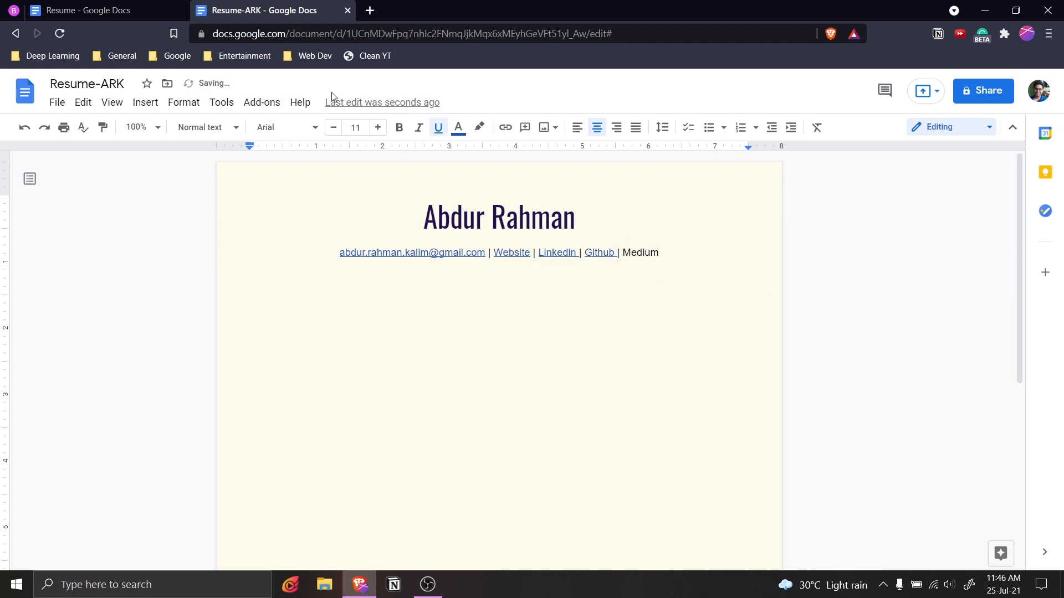
# Link 'Medium' to the Medium address copied from the original Resume.
pyautogui.click(147, 7)
pyautogui.doubleClick(636, 230)
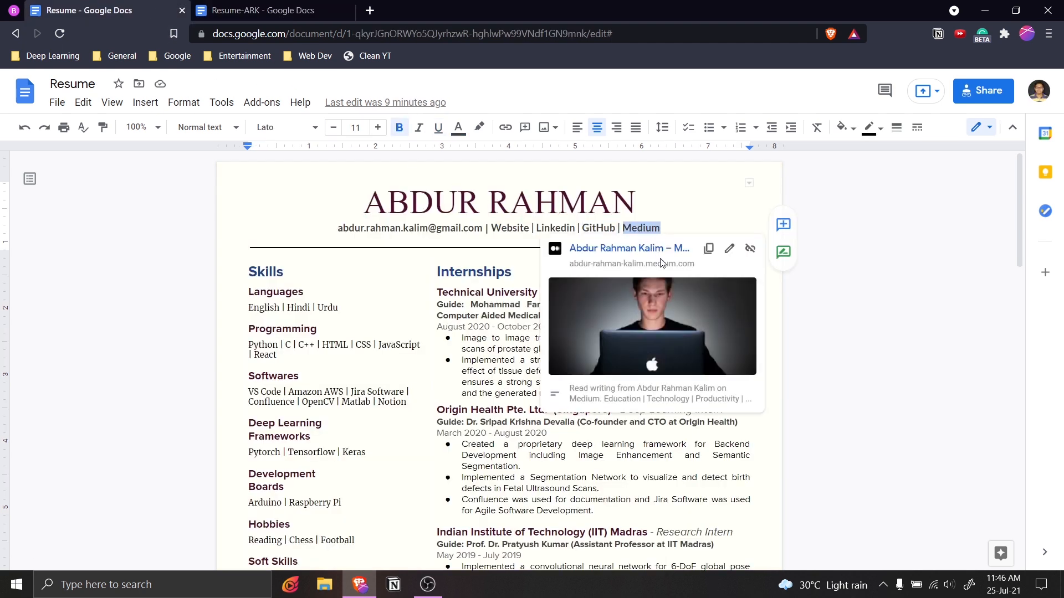
pyautogui.press('Up')
pyautogui.press('Down')
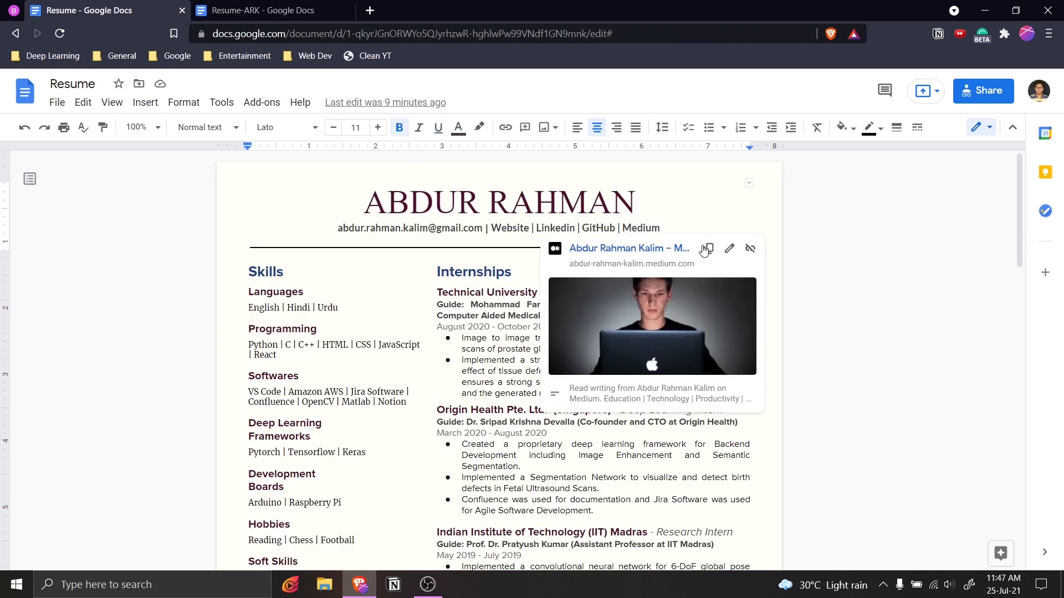
pyautogui.click(705, 247)
pyautogui.click(317, 18)
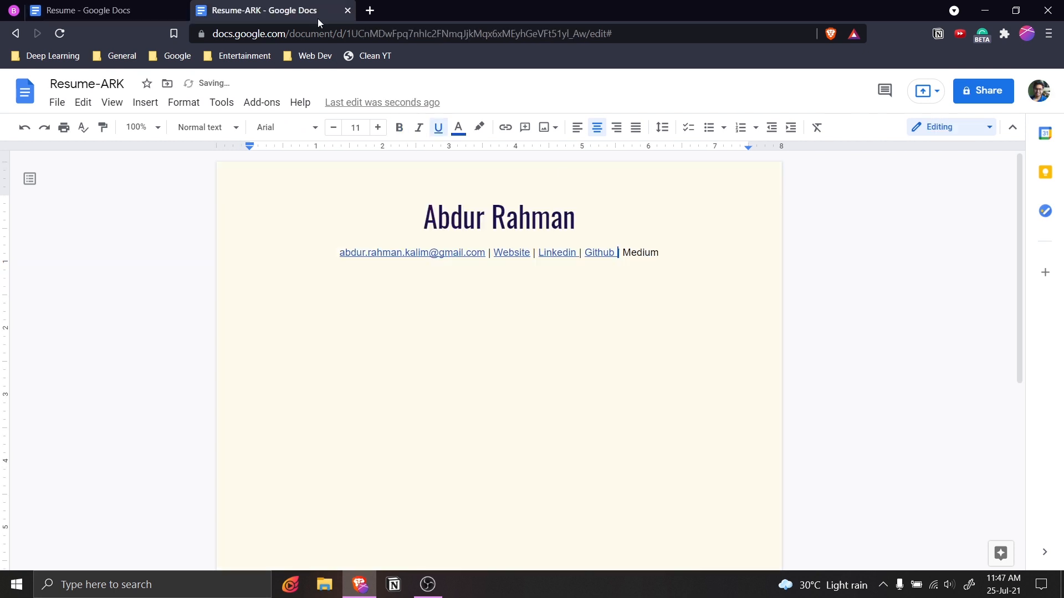
pyautogui.doubleClick(641, 253)
pyautogui.hotkey('ctrl', 'v')
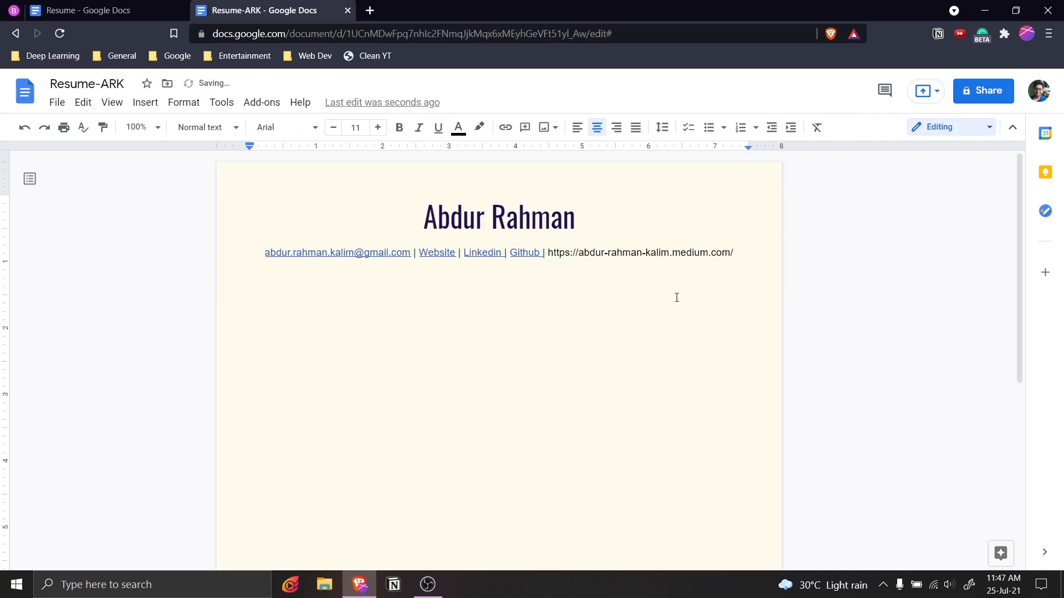
pyautogui.hotkey('ctrl', 'z')
pyautogui.hotkey('ctrl', 'k')
pyautogui.hotkey('ctrl', 'v')
pyautogui.click(733, 291)
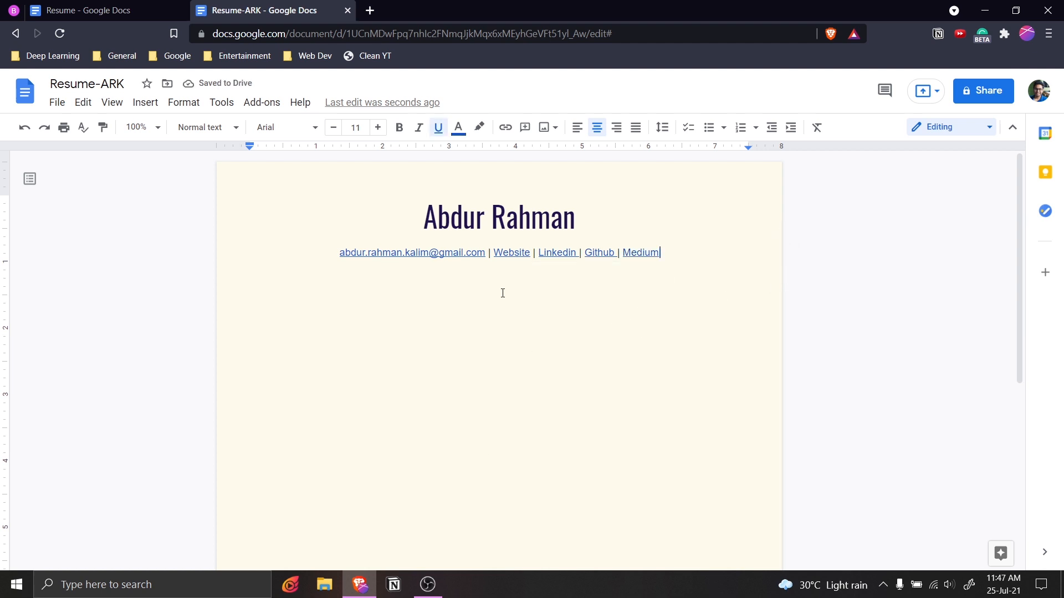
# Colour the whole contact line dark grey.
pyautogui.moveTo(659, 253); pyautogui.dragTo(408, 252)
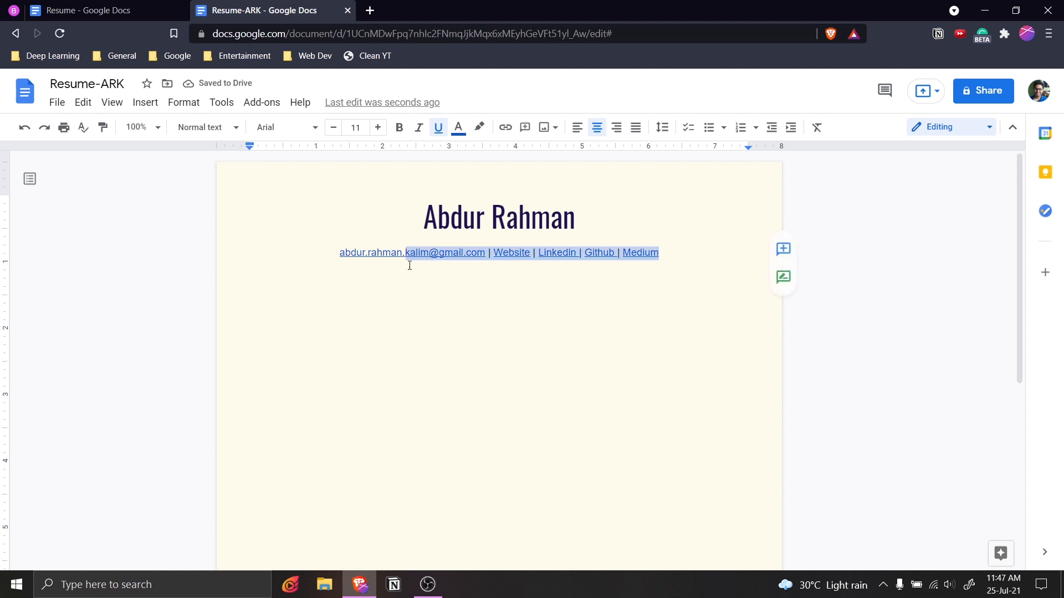
pyautogui.click(410, 252)
pyautogui.click(604, 252)
pyautogui.hotkey('ctrl', 'Left')
pyautogui.hotkey('ctrl', 'Left')
pyautogui.moveTo(660, 253); pyautogui.dragTo(336, 254)
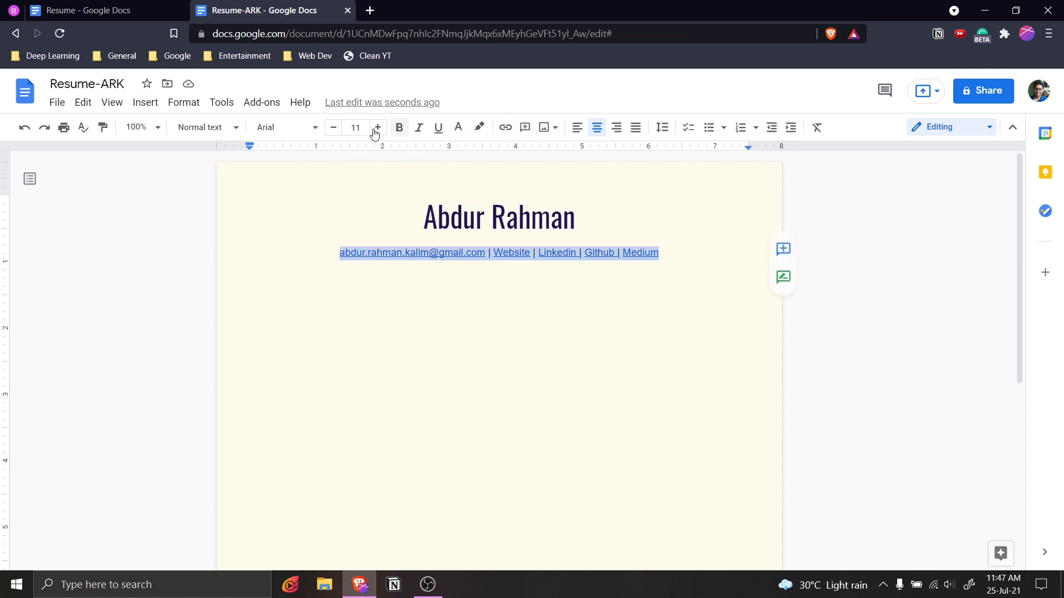
pyautogui.click(458, 130)
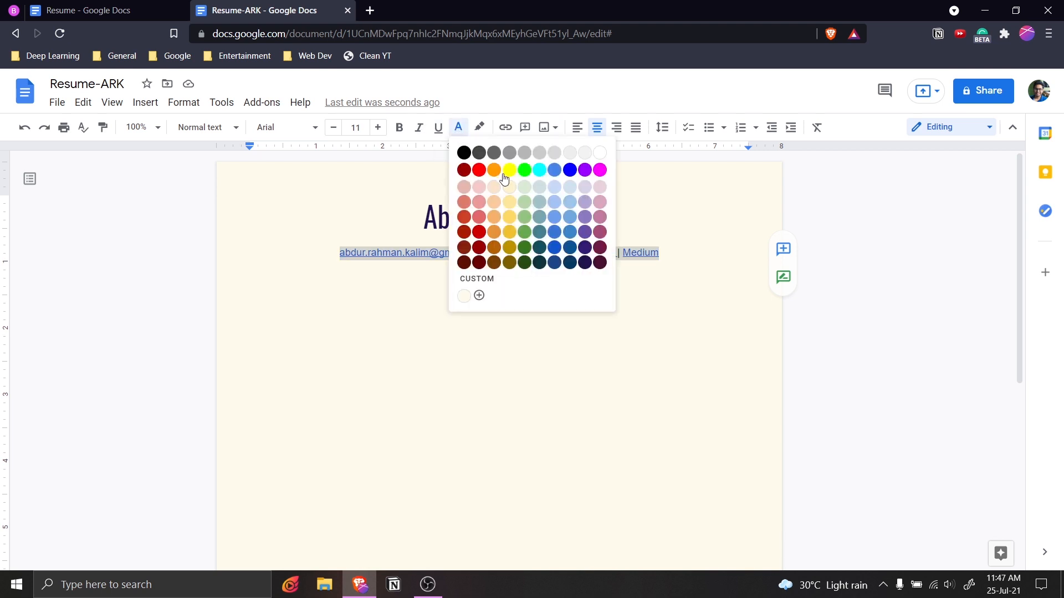
pyautogui.click(495, 158)
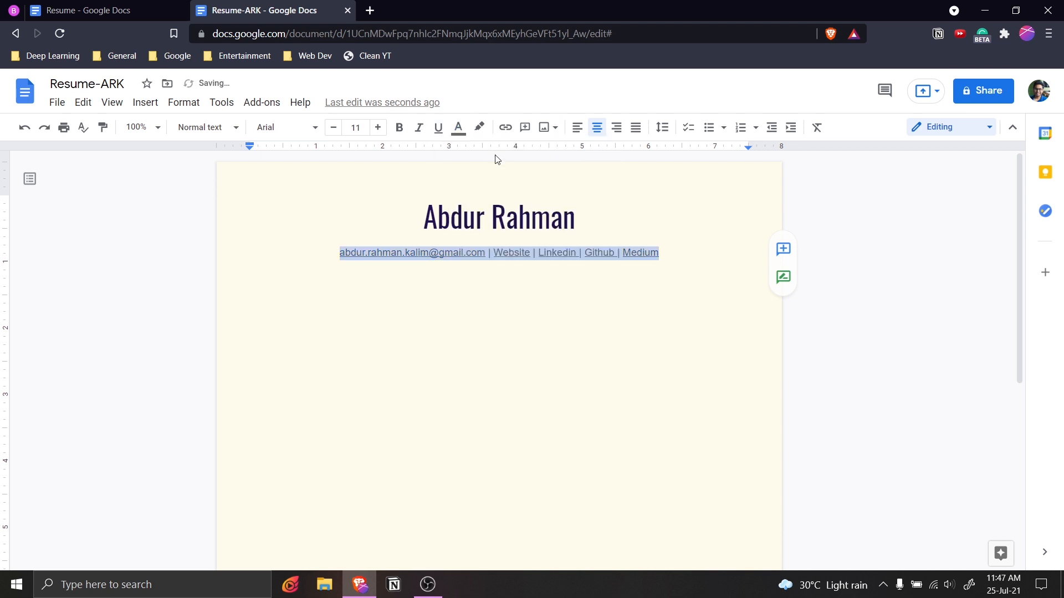
pyautogui.click(458, 128)
pyautogui.click(480, 156)
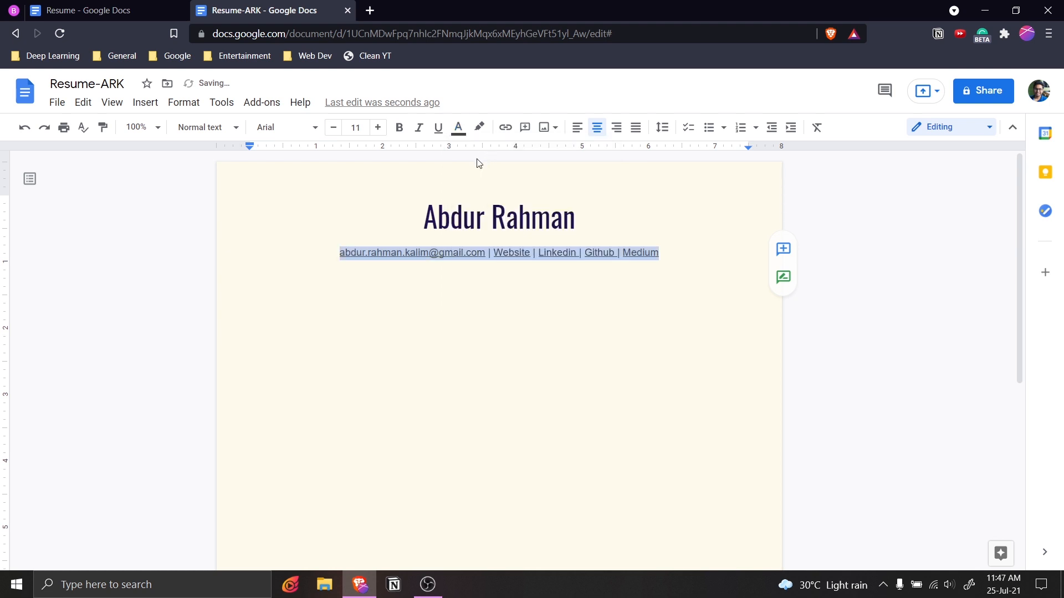
pyautogui.click(458, 129)
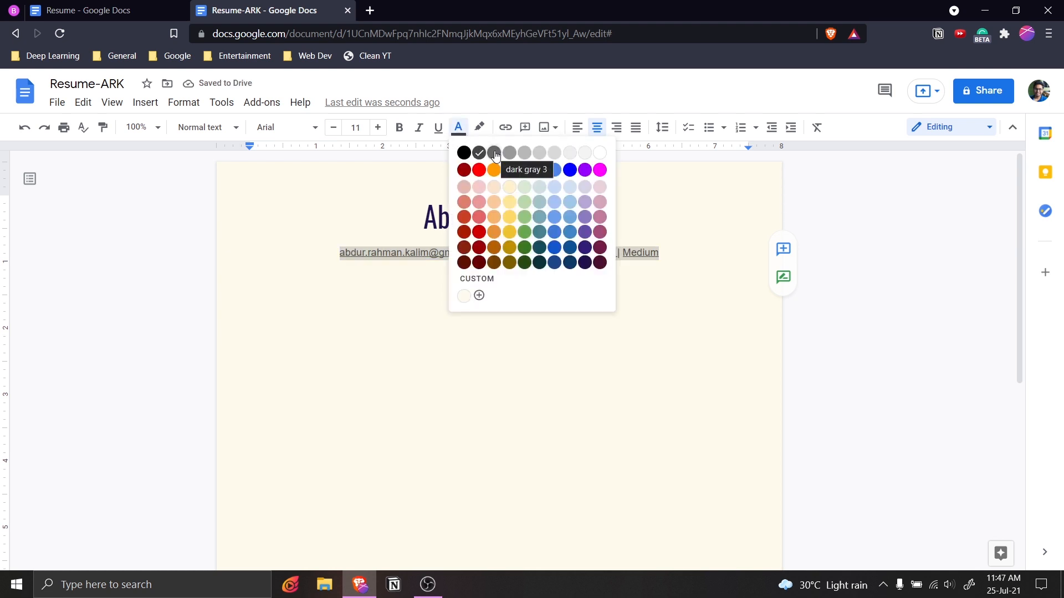
pyautogui.click(494, 153)
# Make the contact line bold with no underline, then view the reference Resume.
pyautogui.click(399, 128)
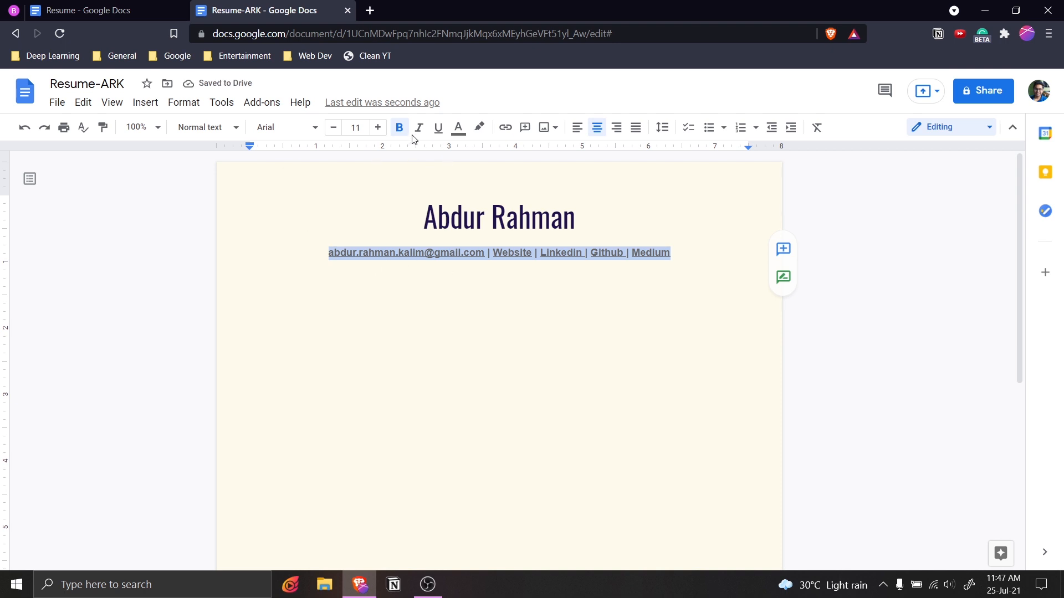
pyautogui.click(440, 129)
pyautogui.click(439, 129)
pyautogui.click(563, 347)
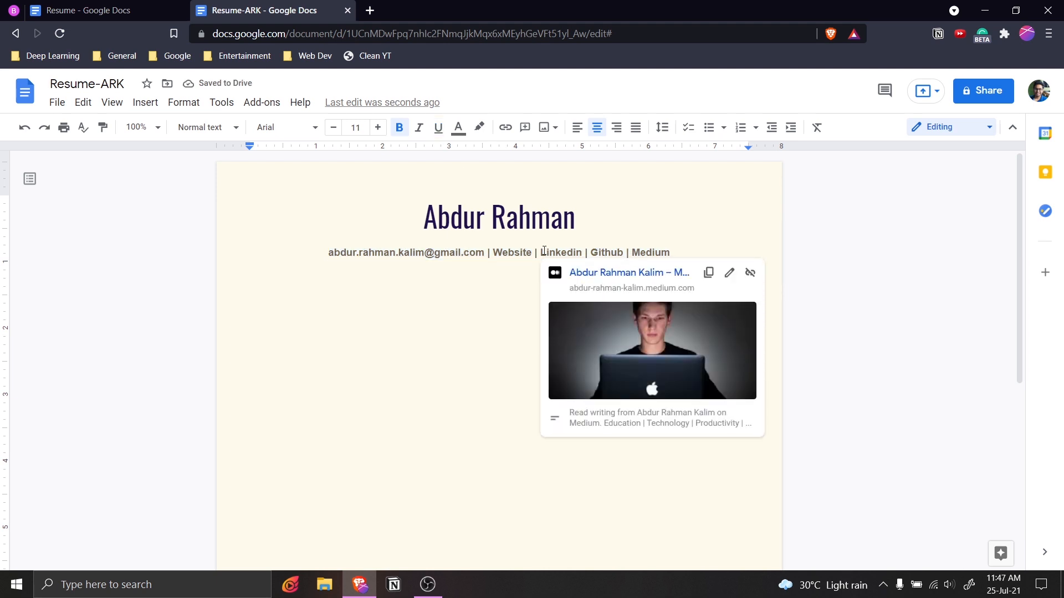
pyautogui.click(458, 362)
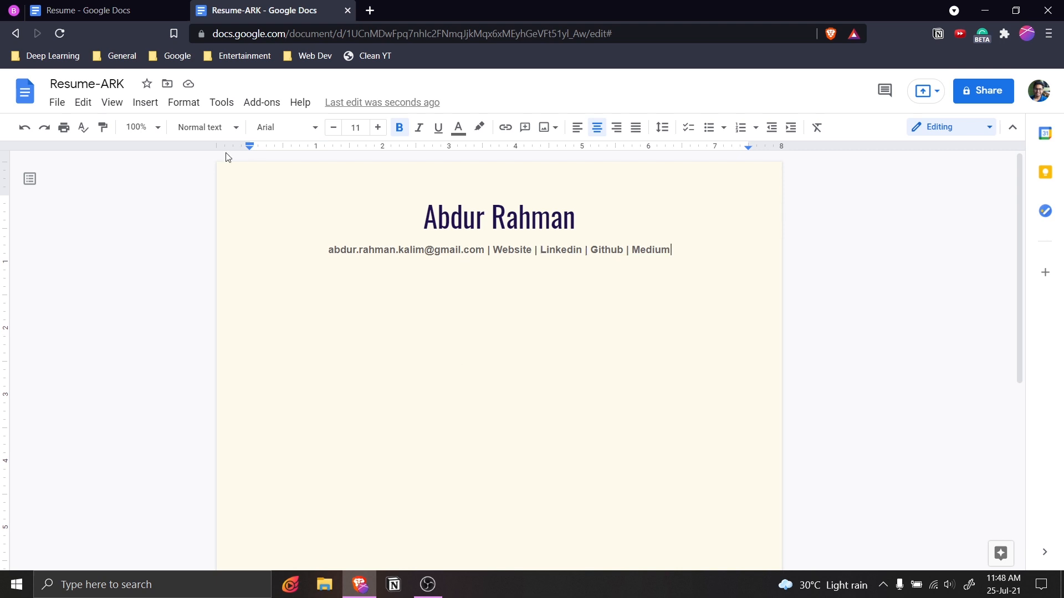
pyautogui.hotkey('ctrl', 'shift', 'Tab')
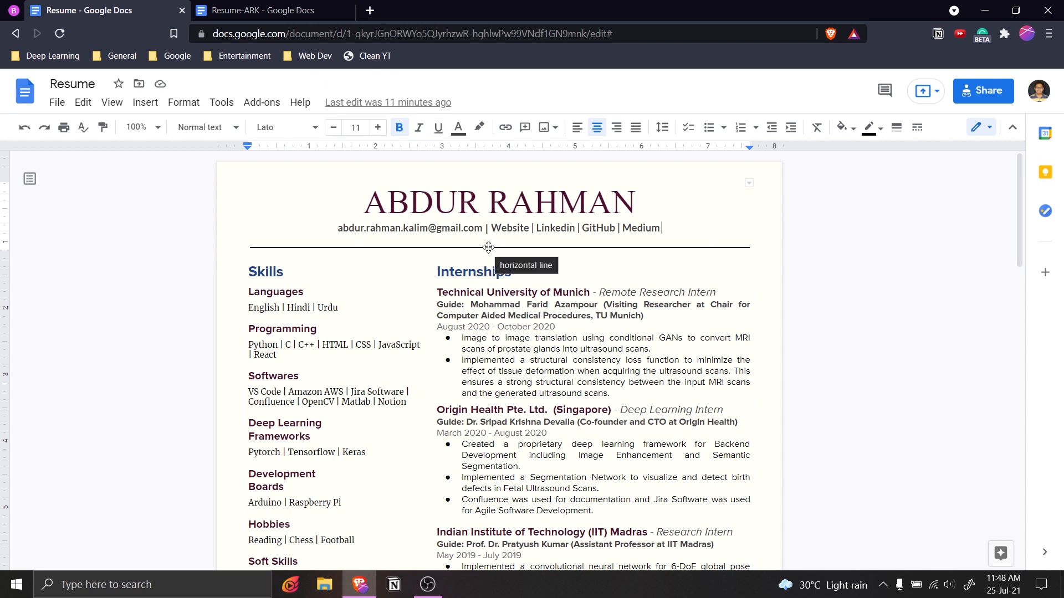
# Insert a horizontal divider below the contact line, matching the reference Resume.
pyautogui.click(490, 247)
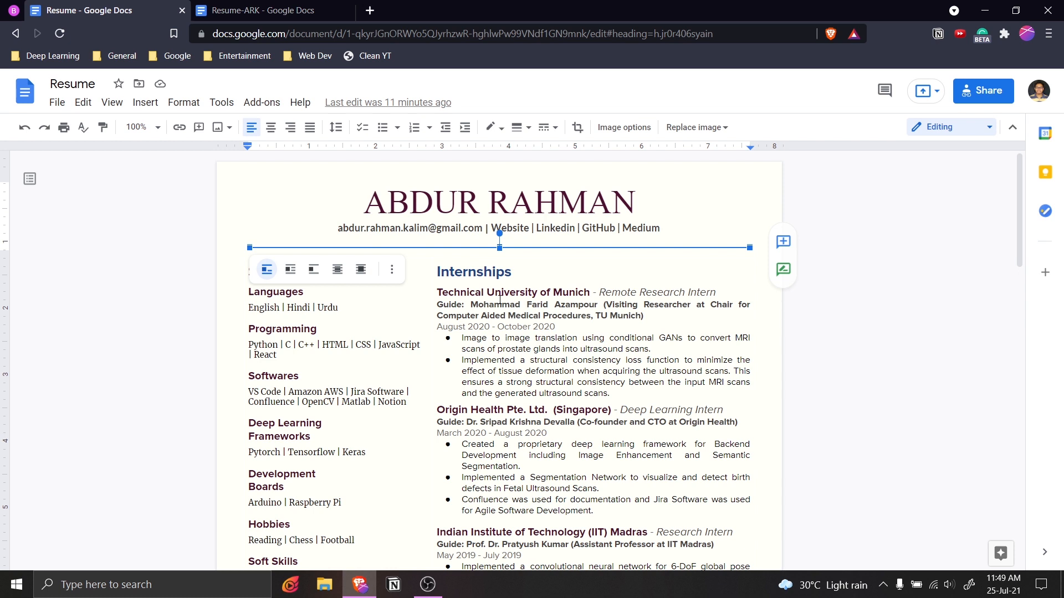
pyautogui.click(255, 10)
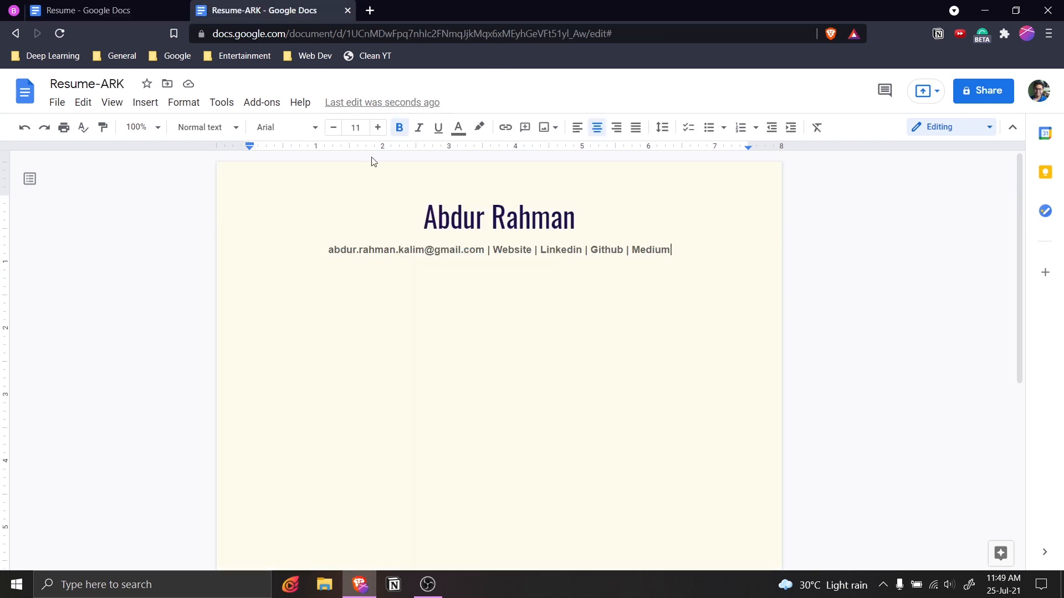
pyautogui.click(531, 307)
pyautogui.press('Return')
pyautogui.hotkey('ctrl', 'v')
pyautogui.hotkey('shift', 'Left')
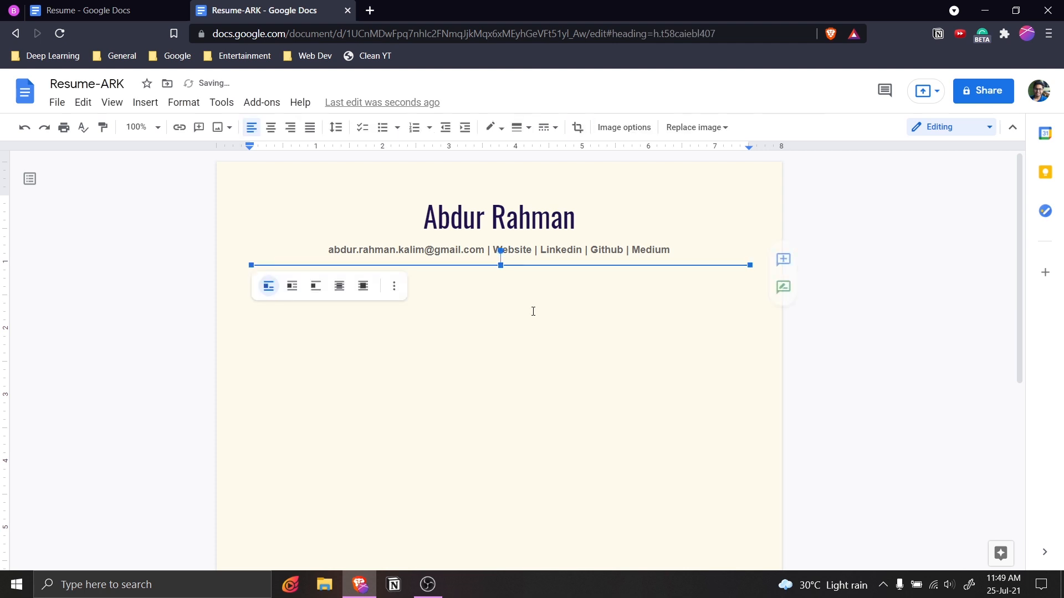
pyautogui.click(763, 266)
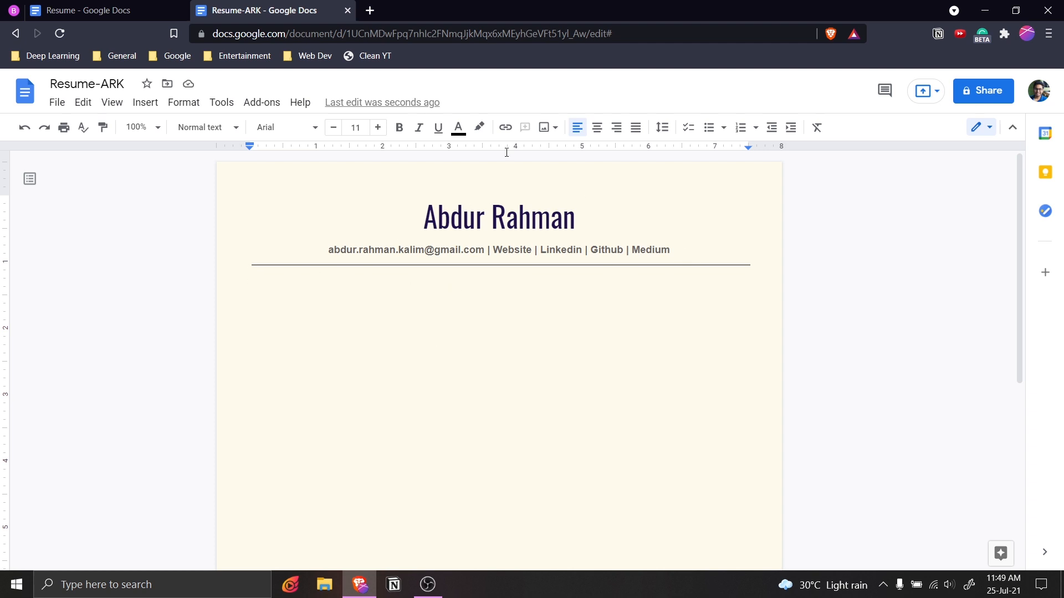
pyautogui.click(110, 10)
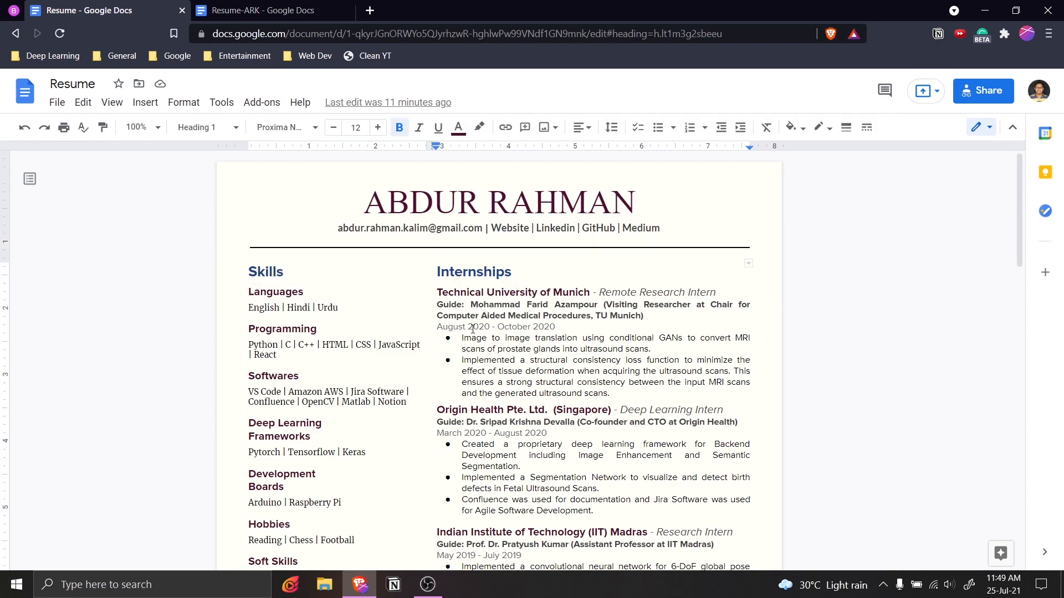
# Insert a 2 x 1 table below the horizontal line.
pyautogui.scroll(-20, 402, 313)
pyautogui.scroll(12, 401, 314)
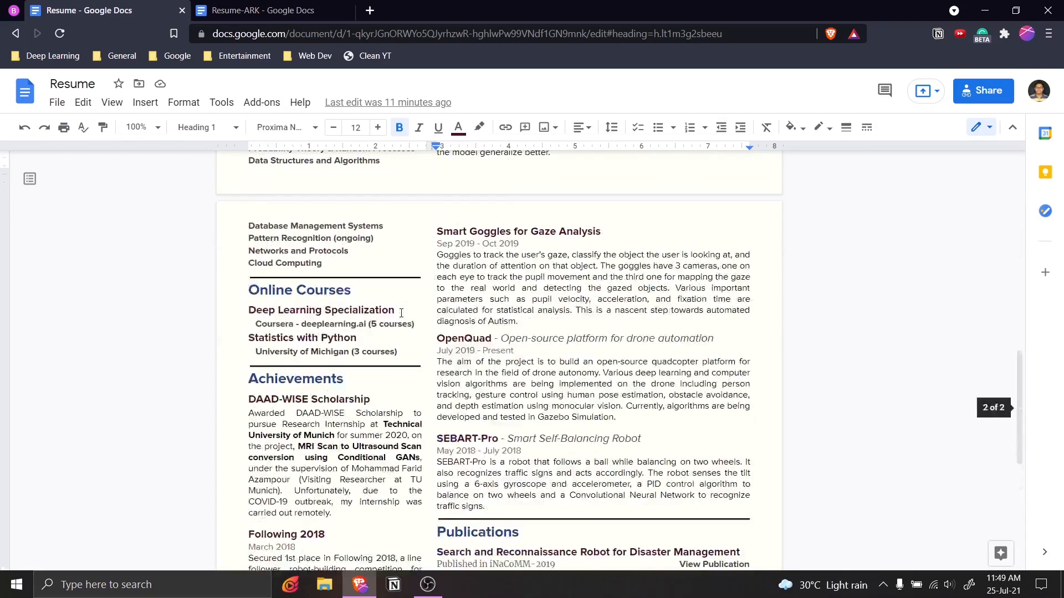
pyautogui.scroll(8, 401, 314)
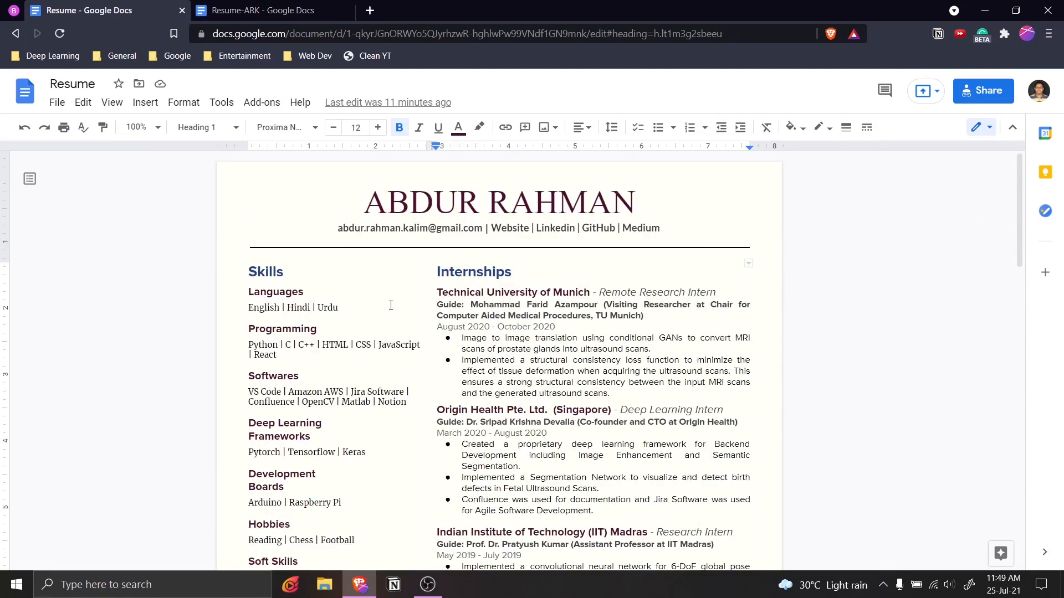
pyautogui.click(249, 10)
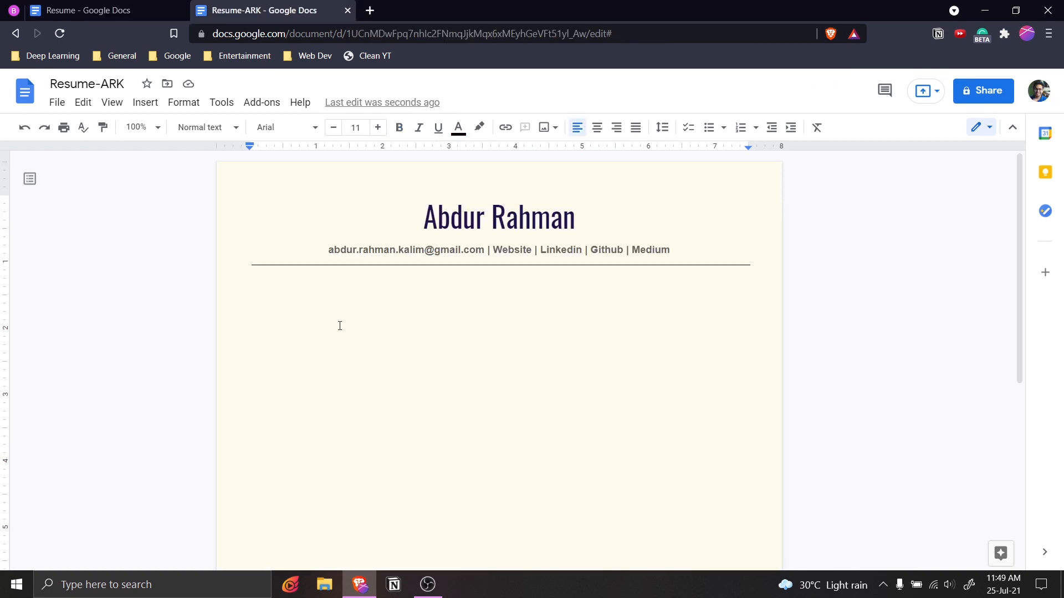
pyautogui.click(145, 103)
pyautogui.moveTo(212, 154)
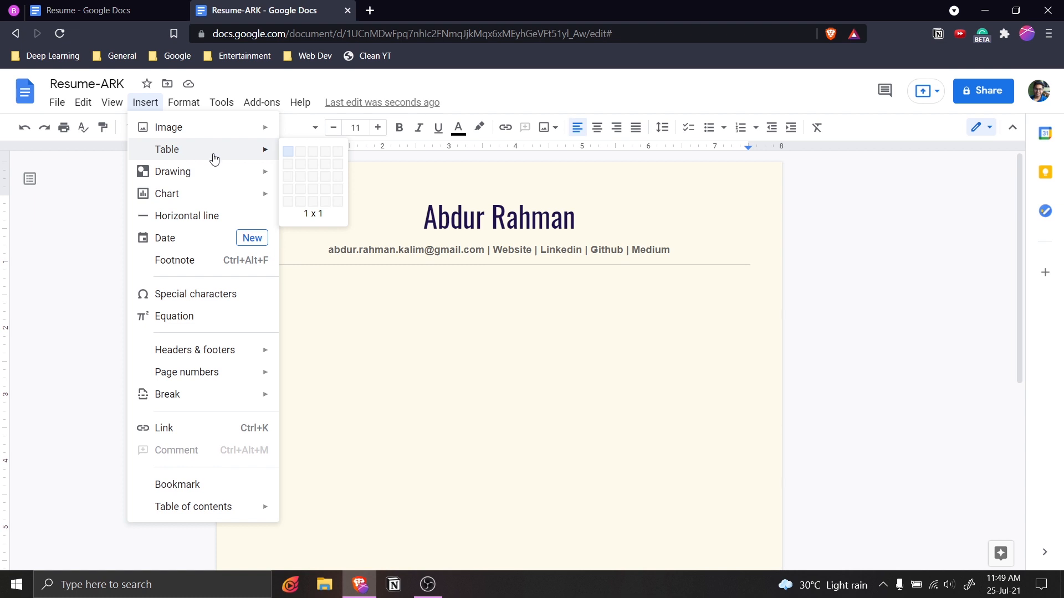
pyautogui.click(303, 156)
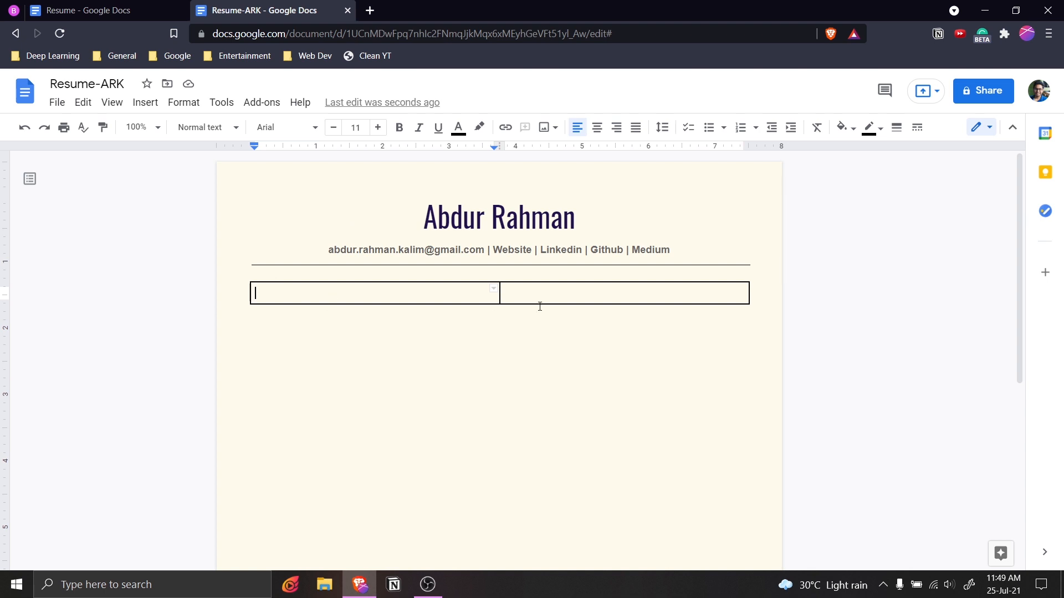
# Narrow the table's left column to match the reference Resume layout.
pyautogui.click(114, 10)
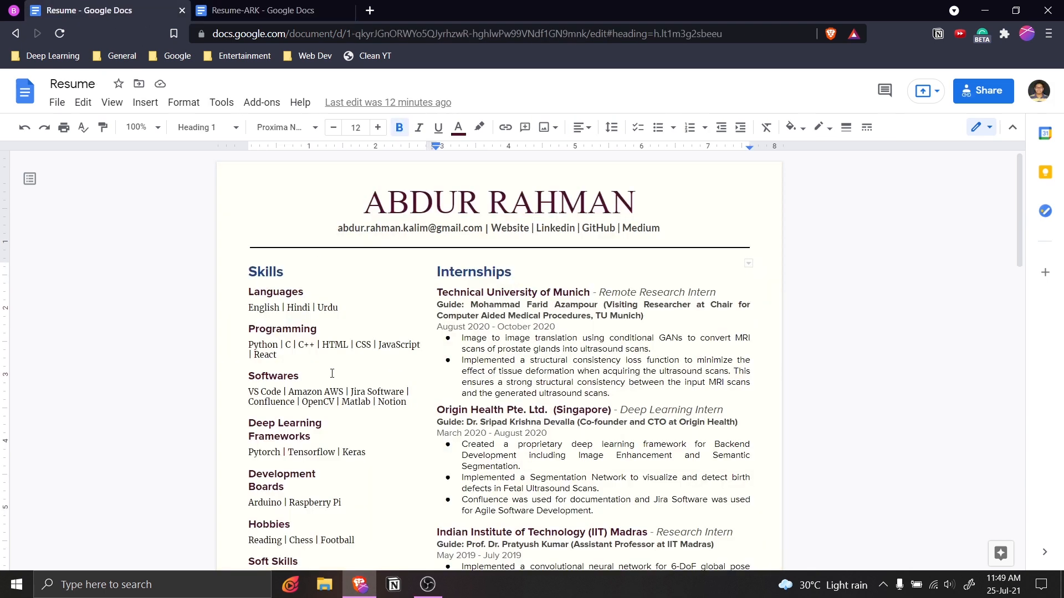
pyautogui.scroll(-4, 341, 337)
pyautogui.scroll(4, 346, 334)
pyautogui.click(243, 10)
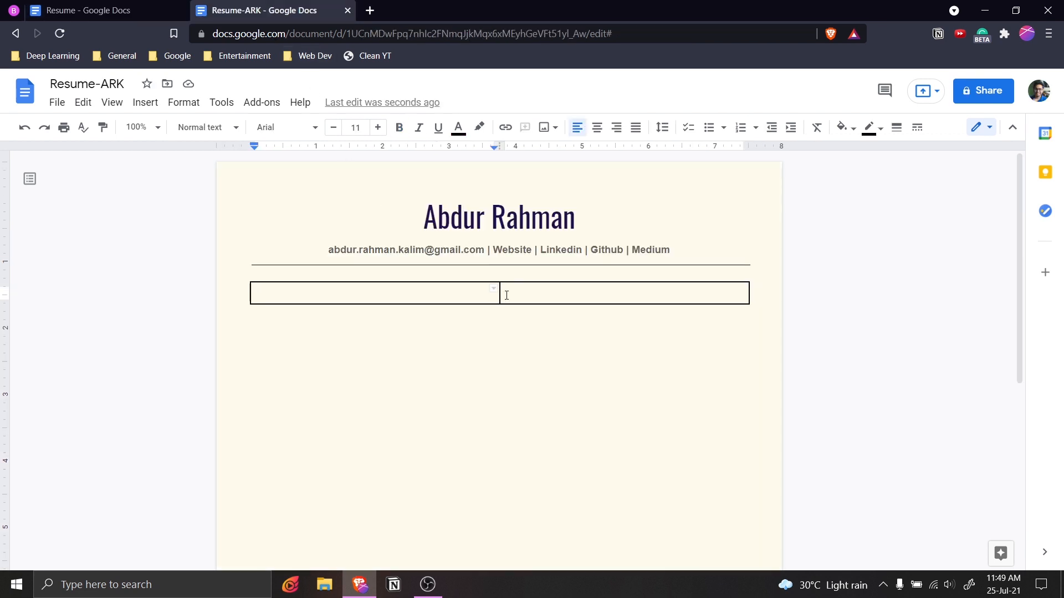
pyautogui.moveTo(500, 294); pyautogui.dragTo(435, 294)
# Type 'Skills' in the left table cell and make it Heading 1.
pyautogui.write('Skills')
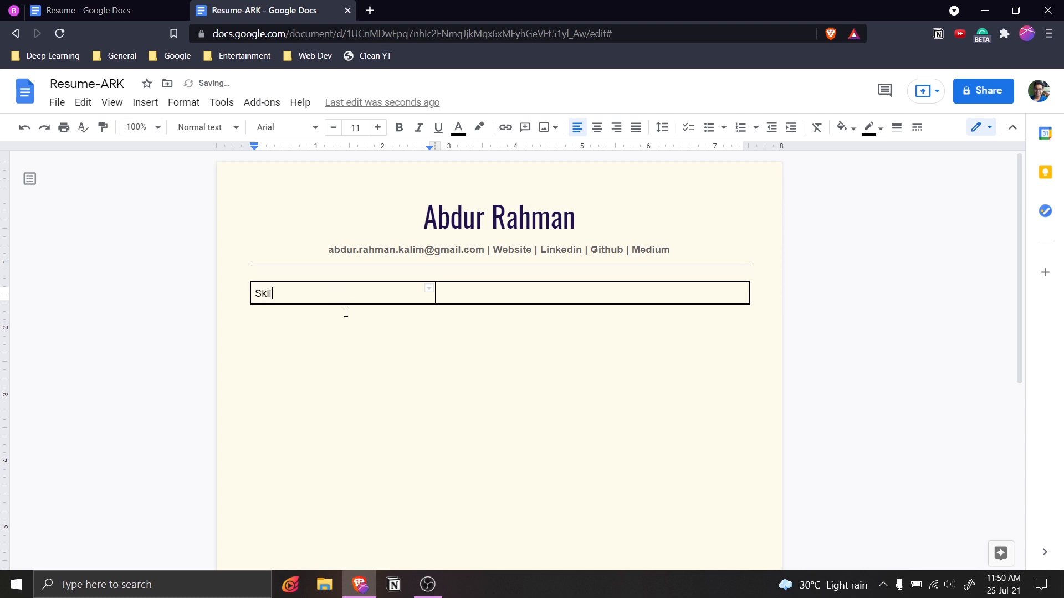
pyautogui.doubleClick(258, 292)
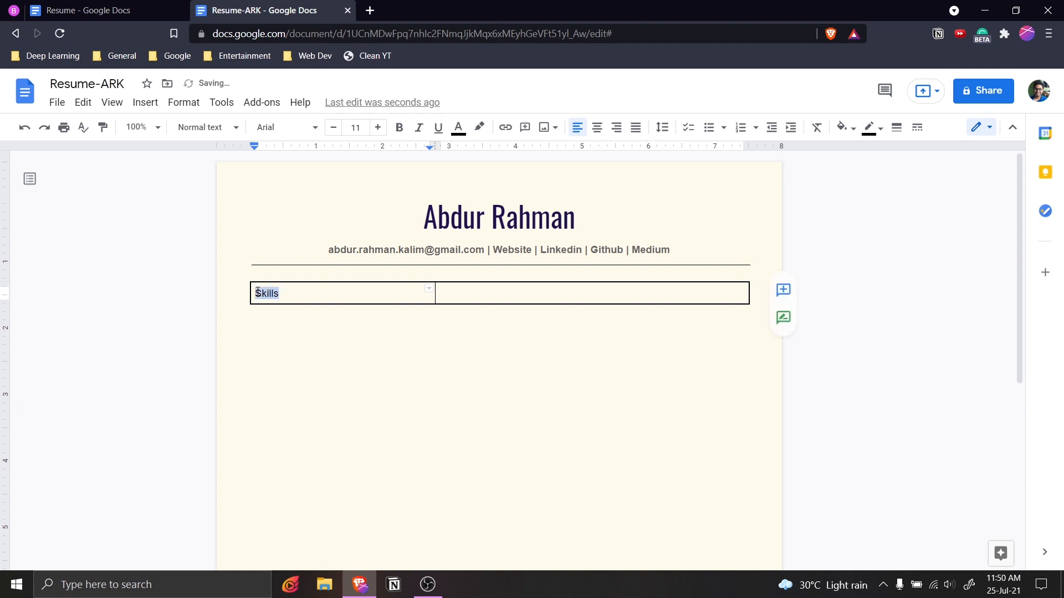
pyautogui.click(206, 126)
pyautogui.click(261, 311)
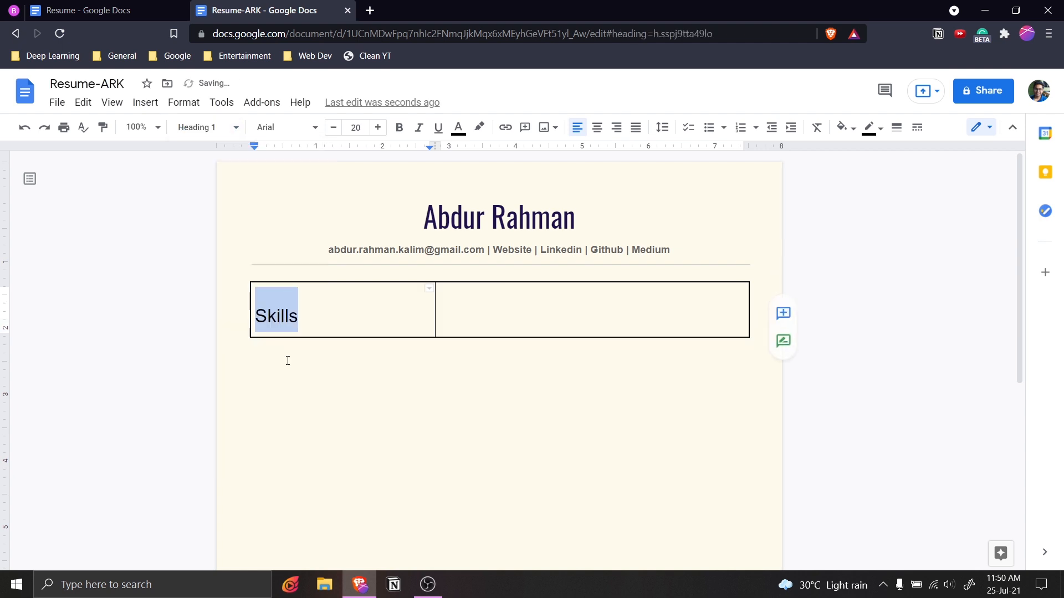
pyautogui.click(331, 322)
pyautogui.press('Return')
# Add a 'Languages' line below Skills and style it Heading 2.
pyautogui.click(153, 6)
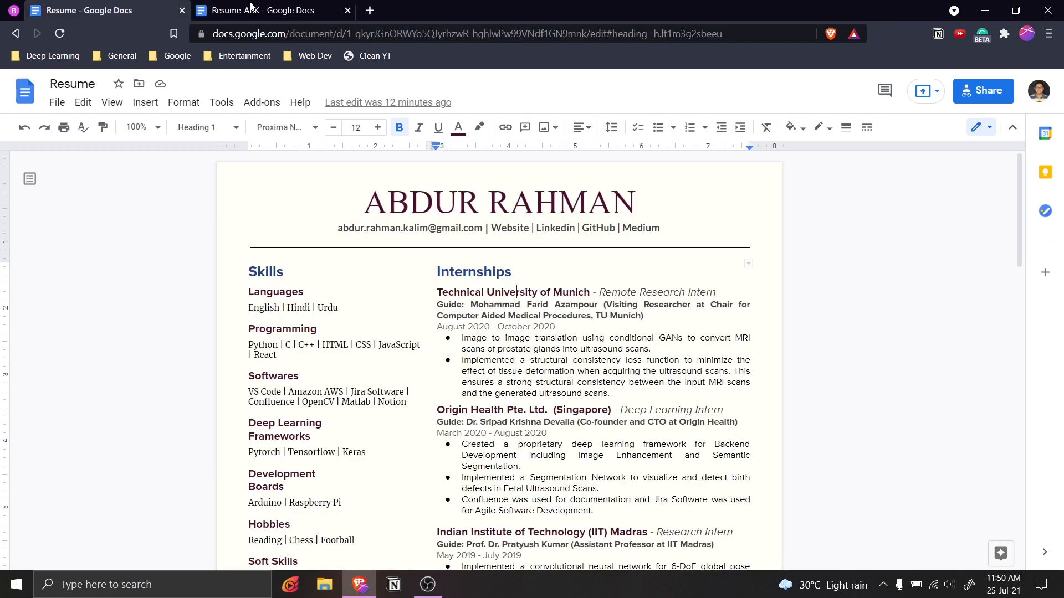
pyautogui.click(253, 7)
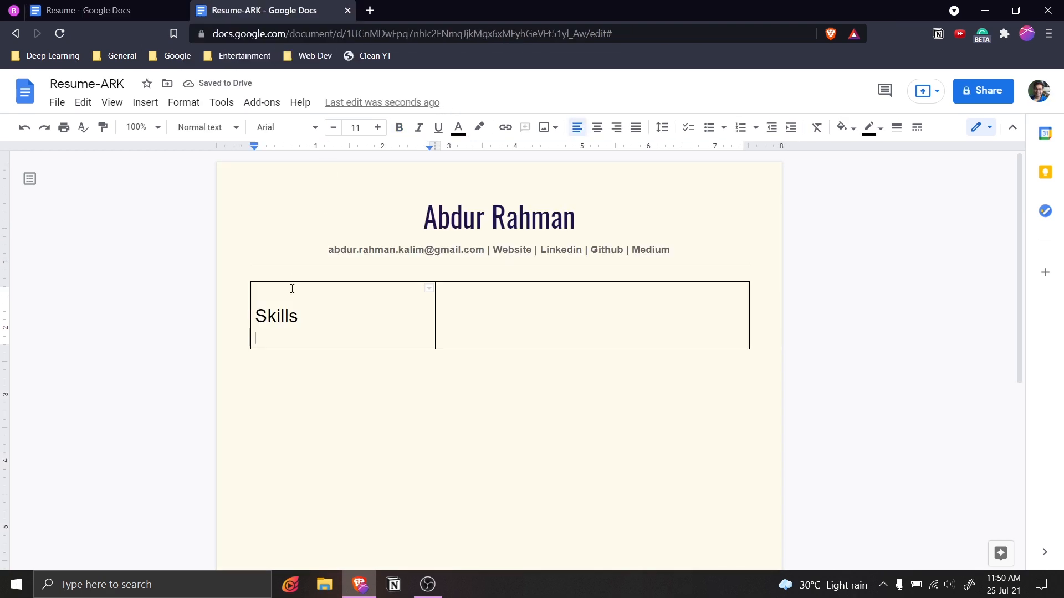
pyautogui.write('Lan')
pyautogui.press('BackSpace')
pyautogui.write('anguages')
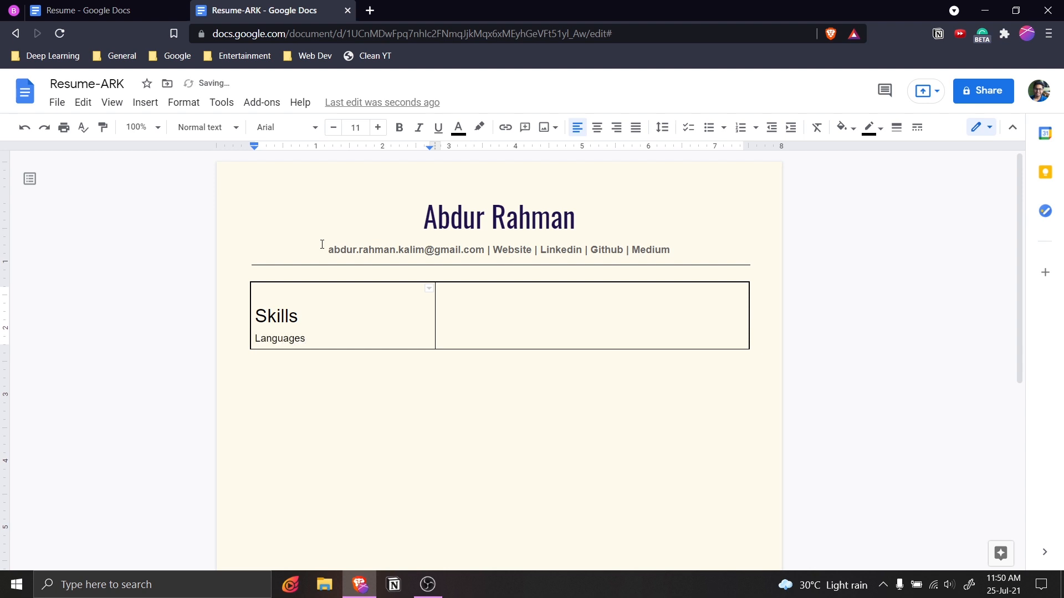
pyautogui.press('Return')
pyautogui.click(315, 341)
pyautogui.click(208, 128)
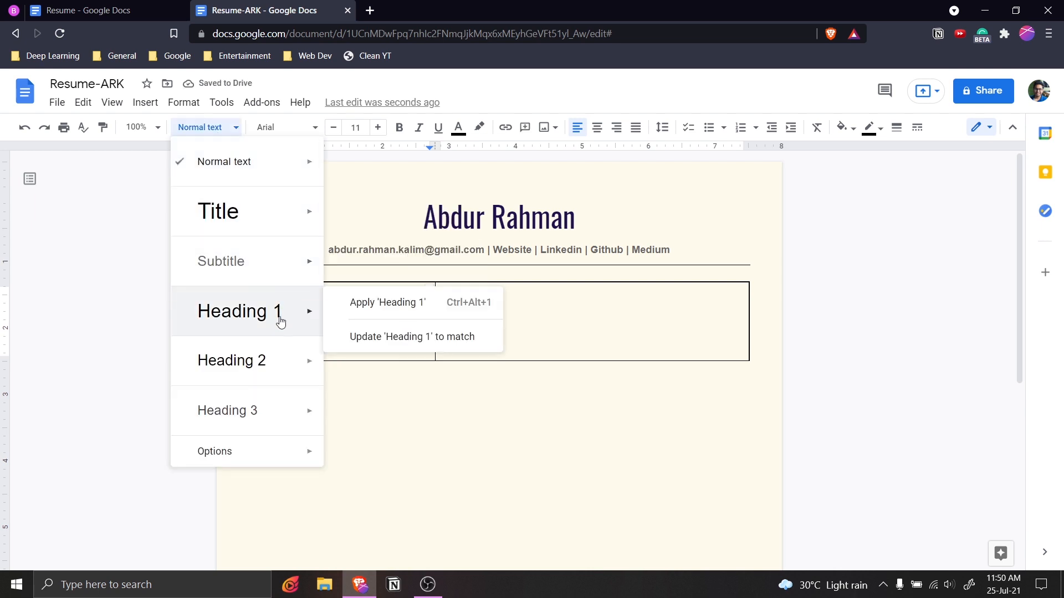
pyautogui.click(244, 361)
# Enter the language list 'English | Hindi | Urdu' on the line under Languages.
pyautogui.click(303, 373)
pyautogui.hotkey('ctrl', 'Tab')
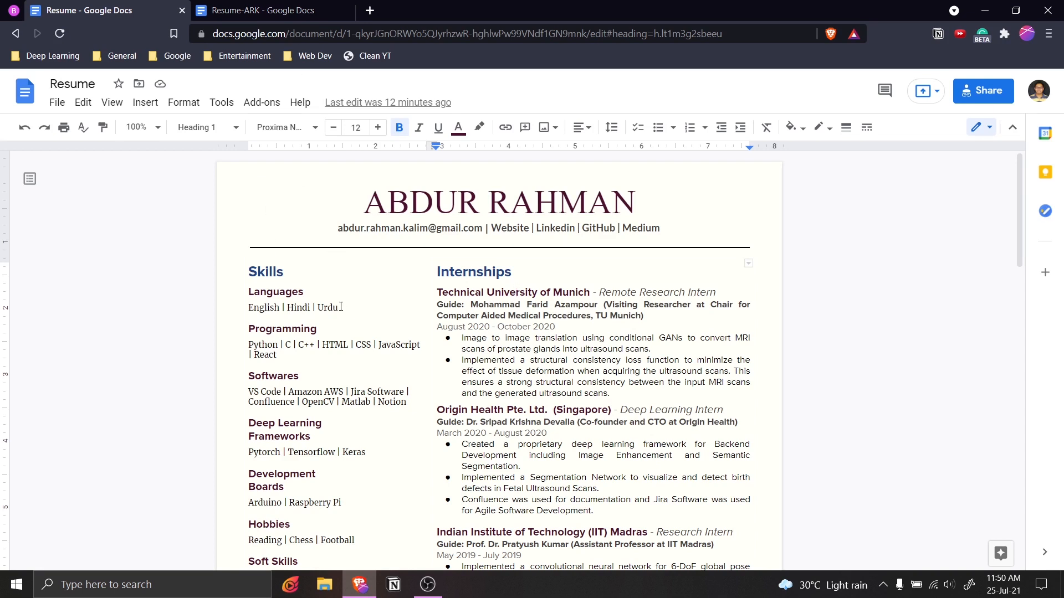
pyautogui.hotkey('ctrl', 'Tab')
pyautogui.write('English | Hindi | Urd')
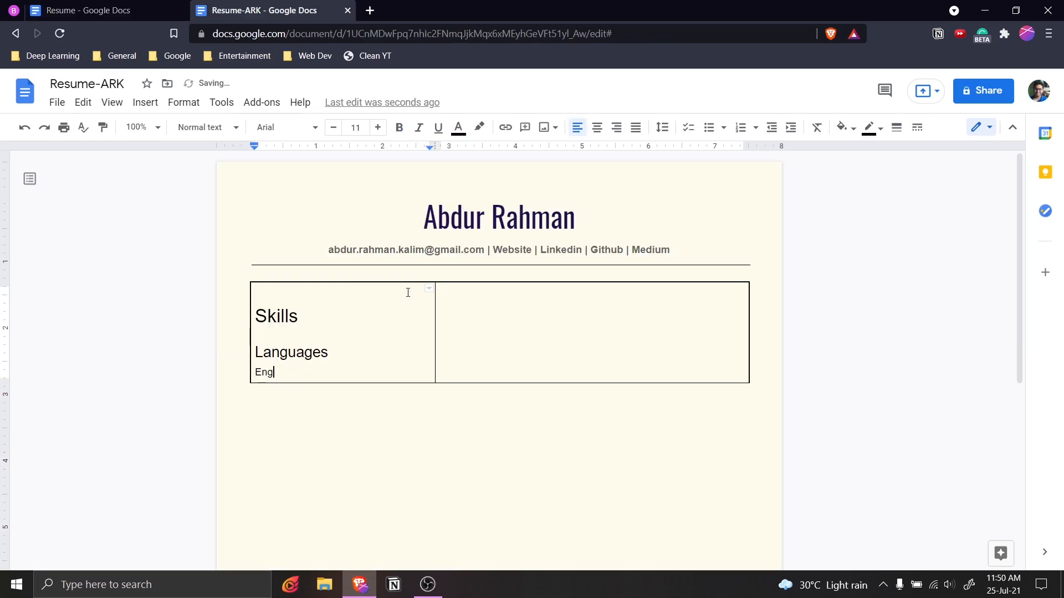
pyautogui.doubleClick(300, 321)
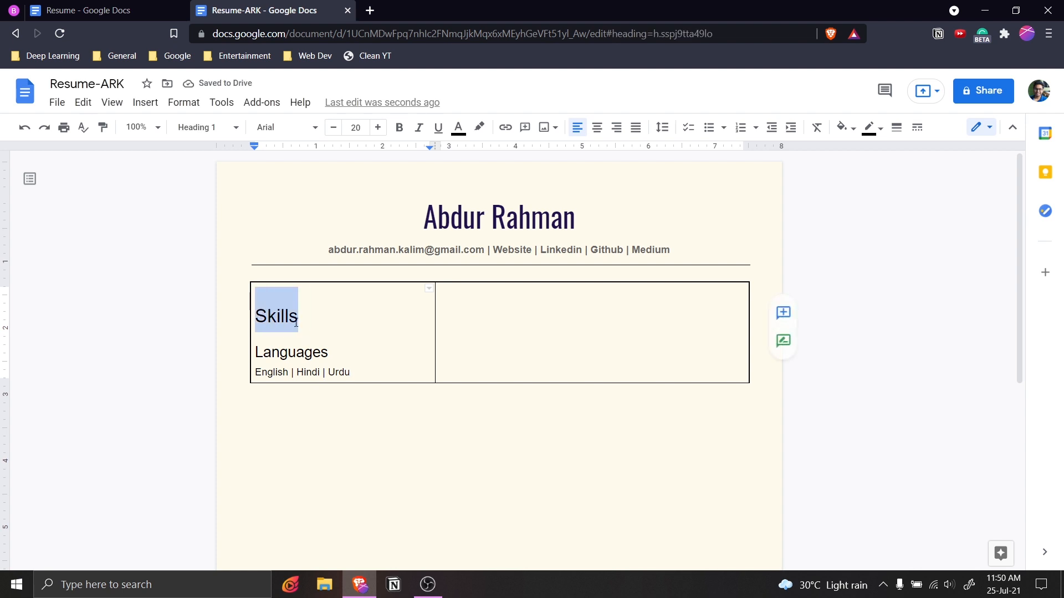
# Apply the Oswald font to the Skills heading, then select the Languages subheading.
pyautogui.click(297, 128)
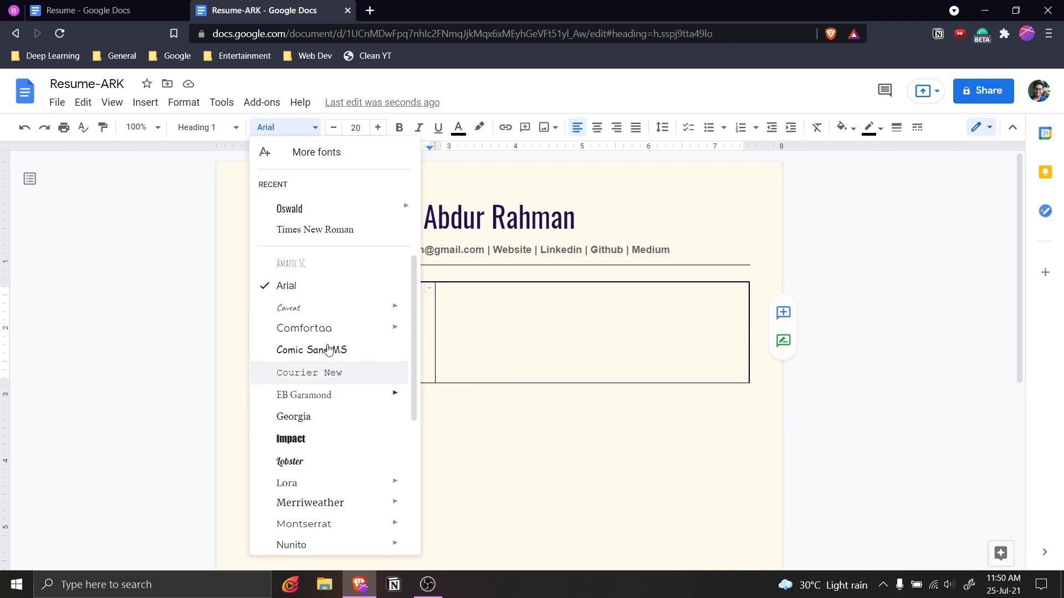
pyautogui.click(299, 213)
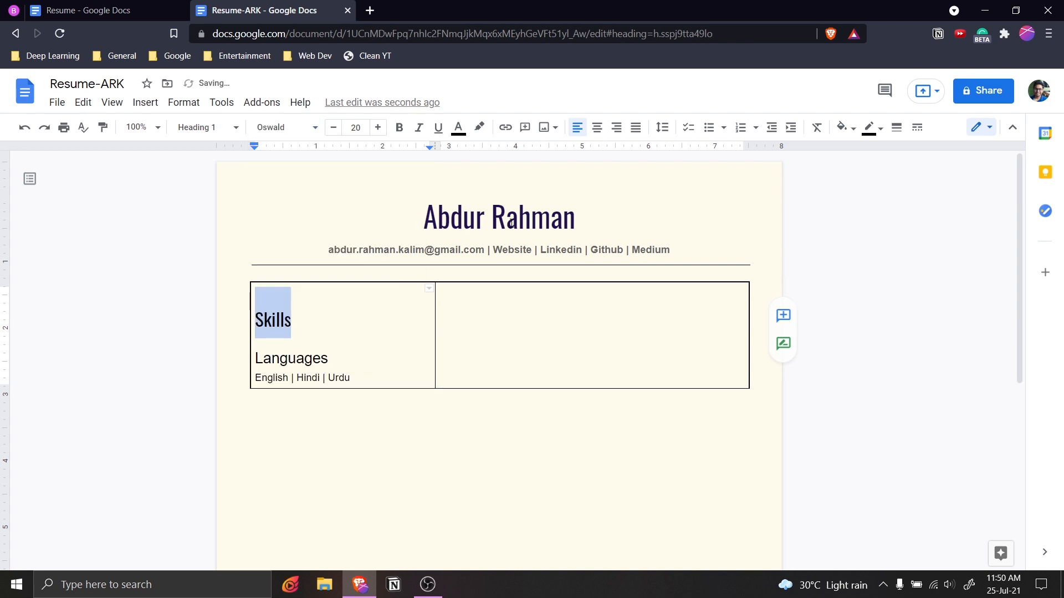
pyautogui.moveTo(347, 358); pyautogui.dragTo(254, 361)
pyautogui.click(354, 360)
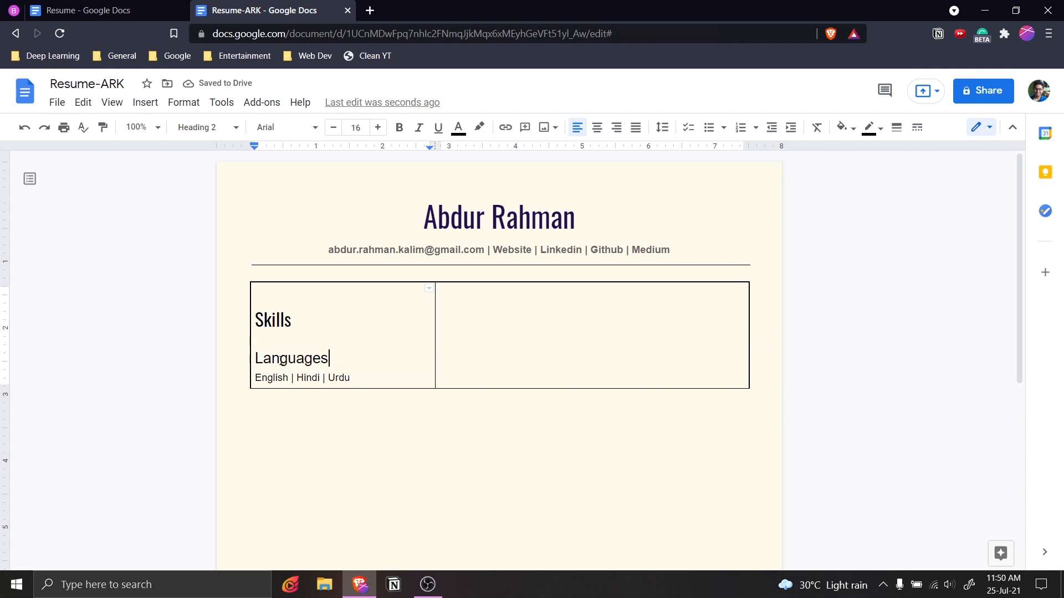
pyautogui.moveTo(330, 359); pyautogui.dragTo(248, 359)
pyautogui.click(227, 127)
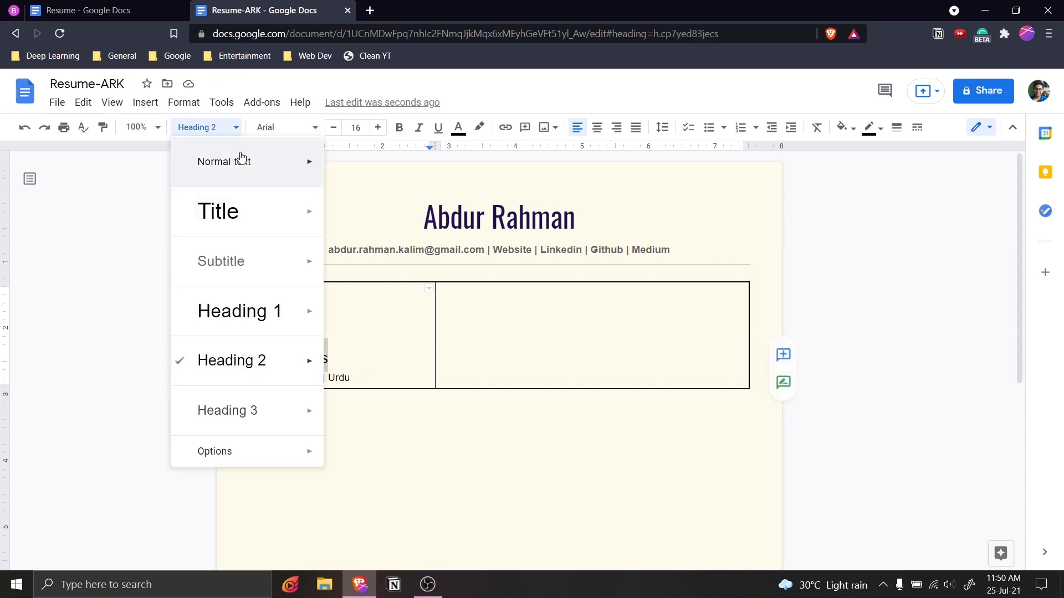
pyautogui.click(579, 217)
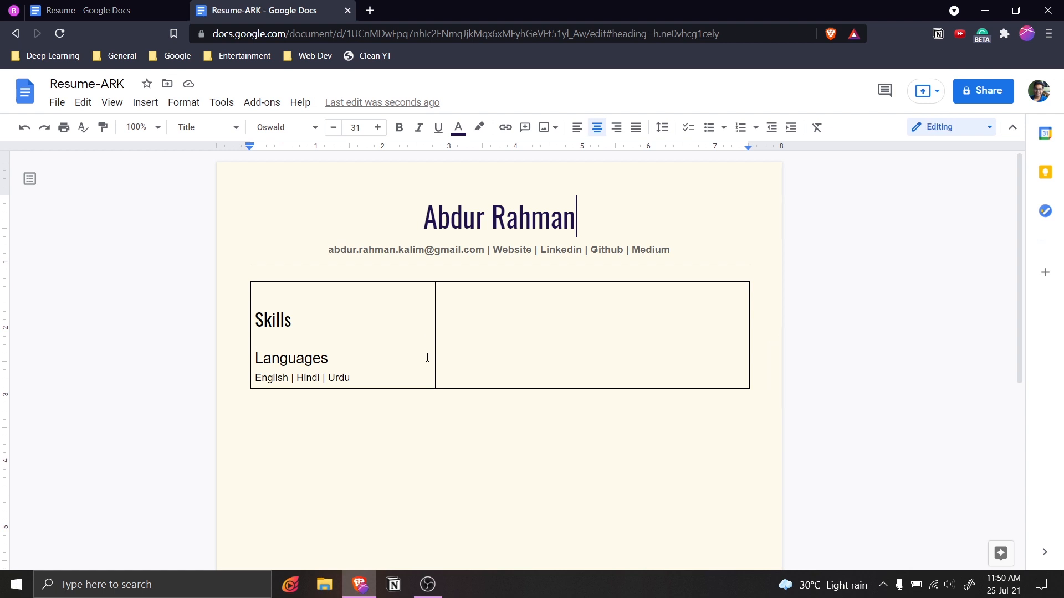
pyautogui.moveTo(329, 359); pyautogui.dragTo(251, 358)
# Set the Languages subheading to the Oswald font.
pyautogui.click(283, 128)
pyautogui.click(292, 208)
pyautogui.click(330, 332)
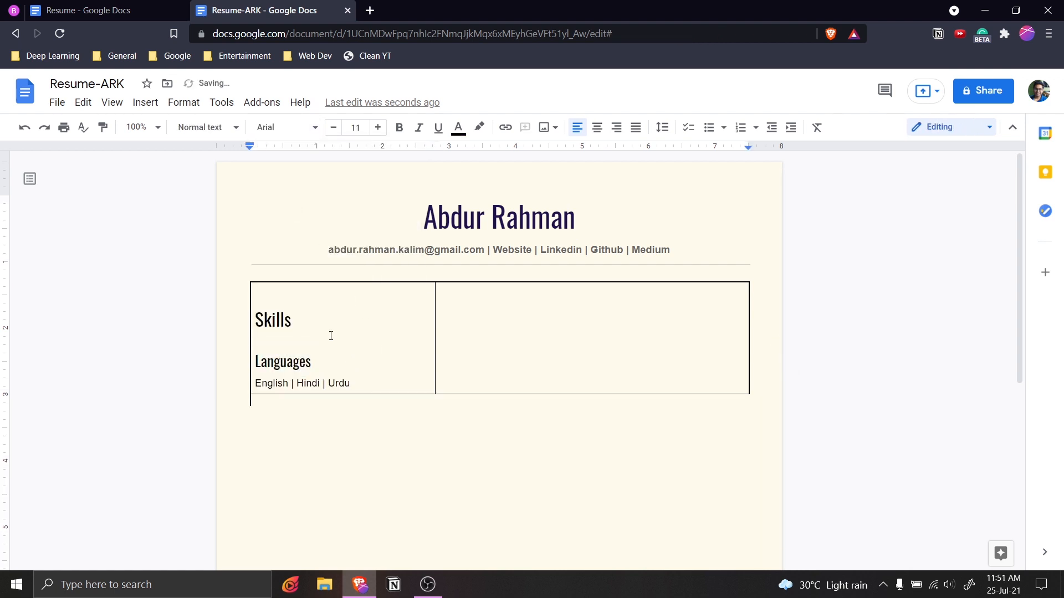
pyautogui.click(368, 376)
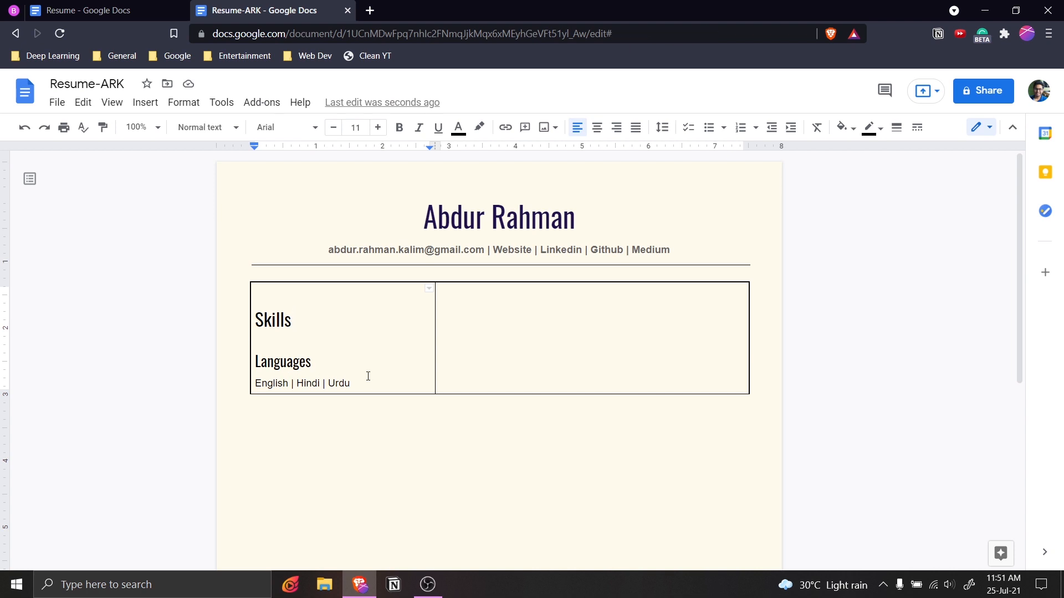
pyautogui.moveTo(360, 383); pyautogui.dragTo(255, 382)
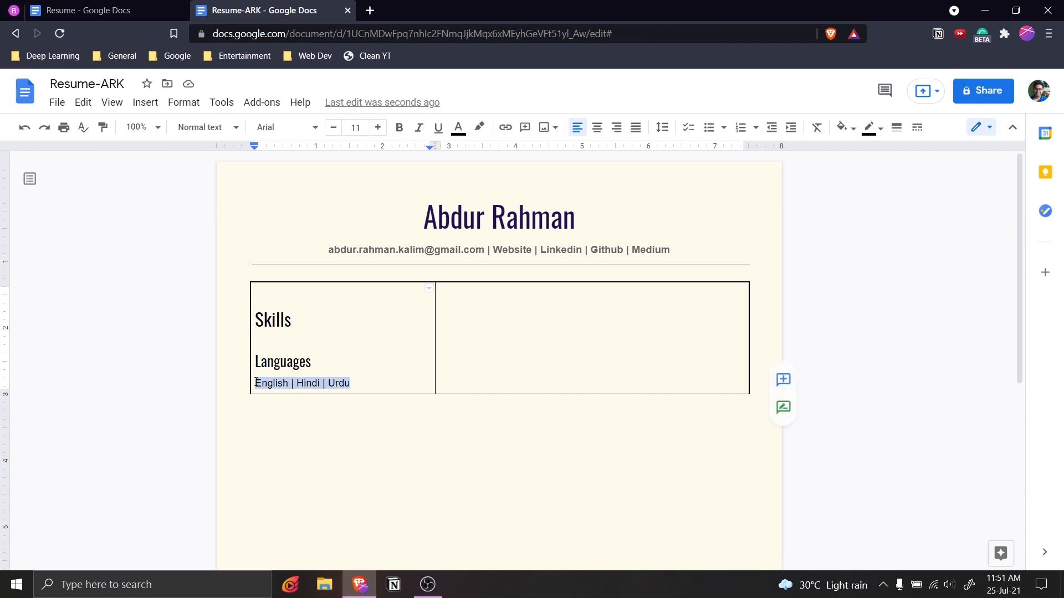
pyautogui.click(370, 386)
# Check which font the original Resume uses for its language line.
pyautogui.click(147, 8)
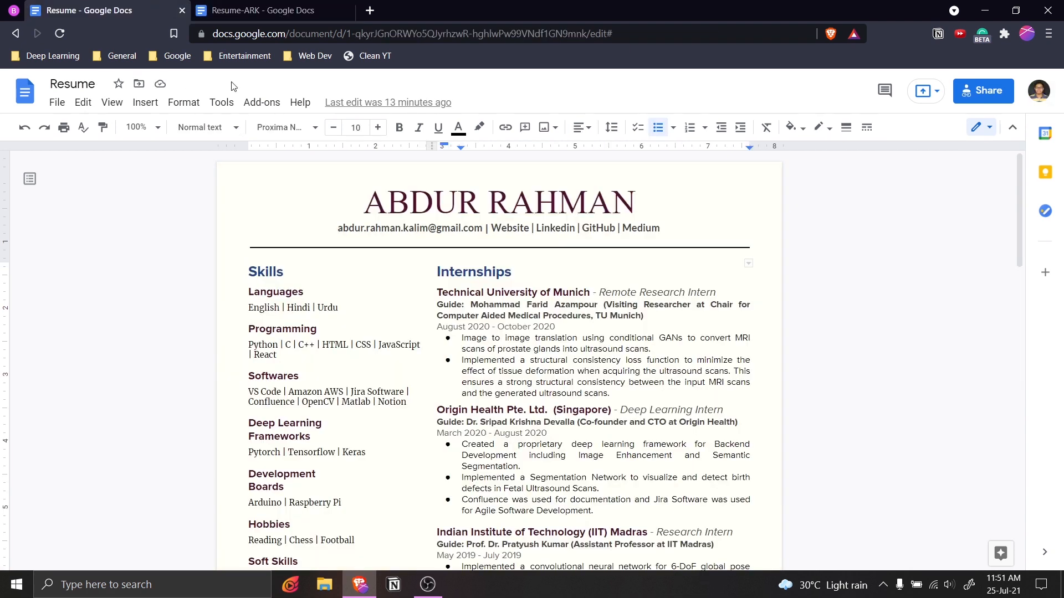
pyautogui.click(331, 305)
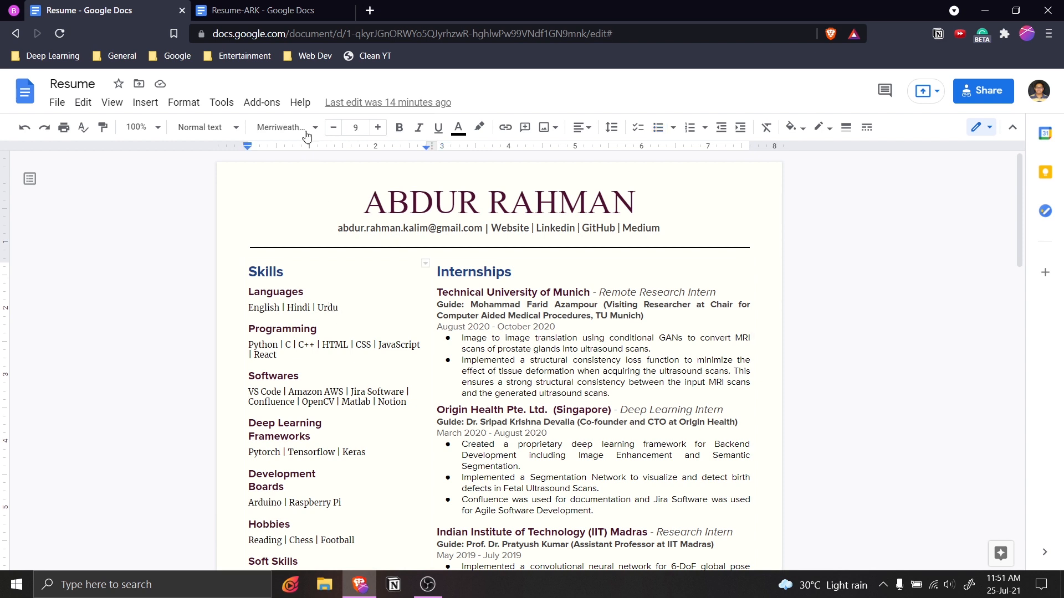
pyautogui.click(284, 129)
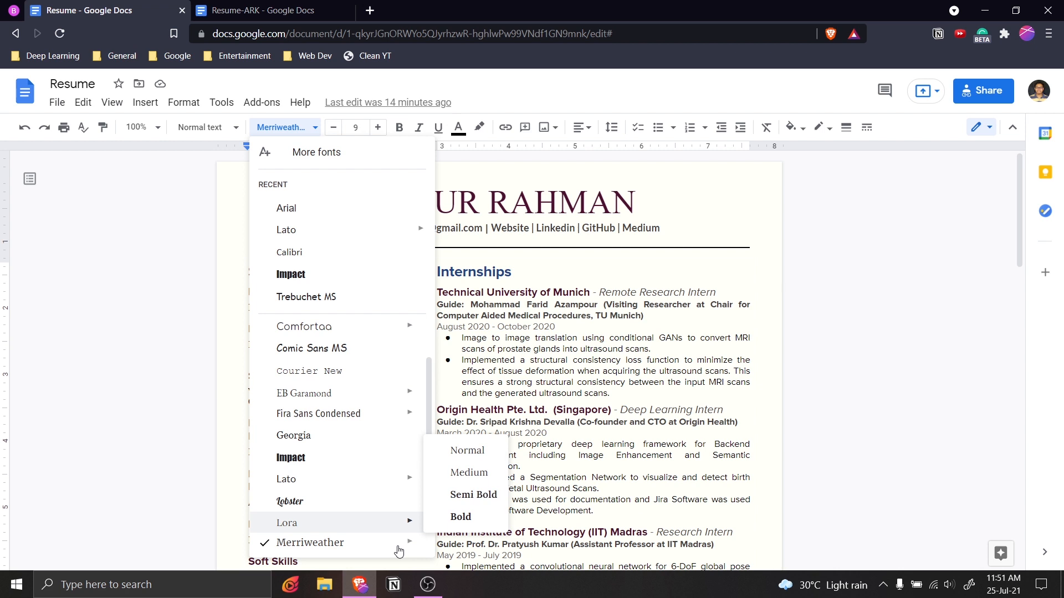
pyautogui.moveTo(410, 548)
pyautogui.click(629, 226)
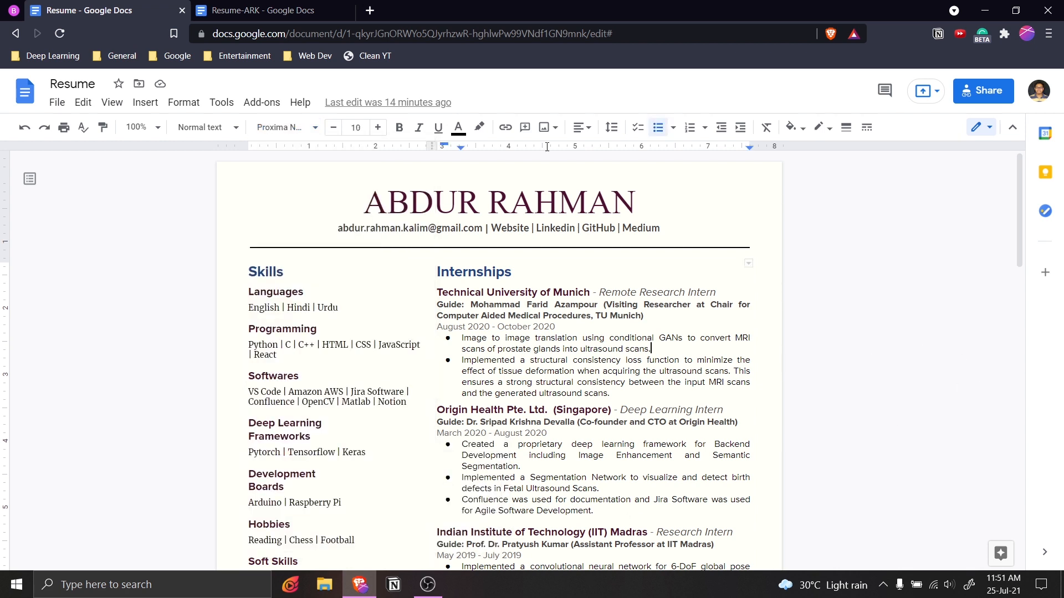
# Set the 'English | Hindi | Urdu' line to Merriweather Normal.
pyautogui.hotkey('ctrl', 'Tab')
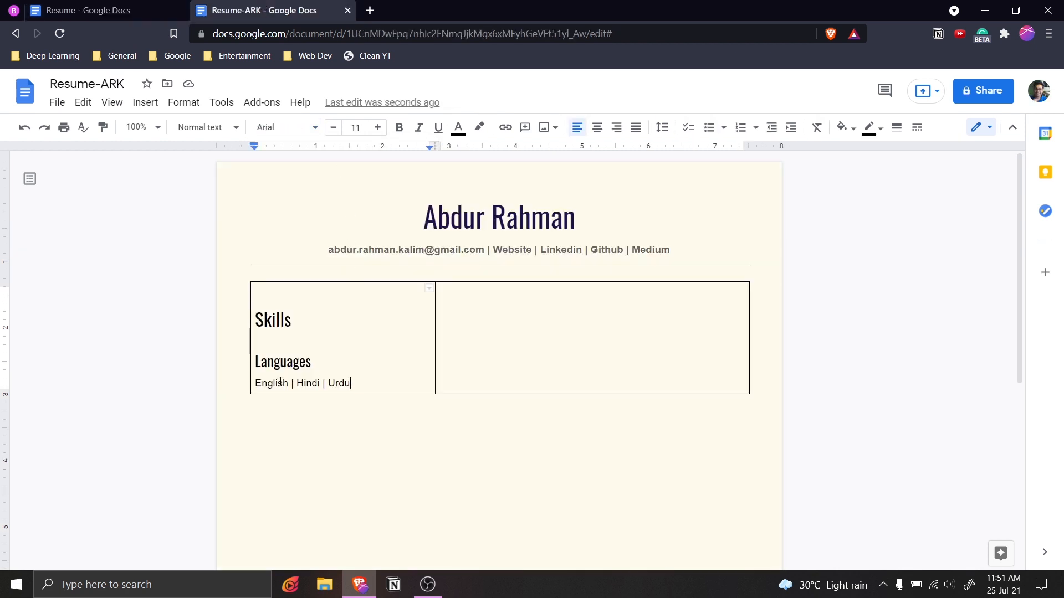
pyautogui.hotkey('shift', 'Home')
pyautogui.click(290, 129)
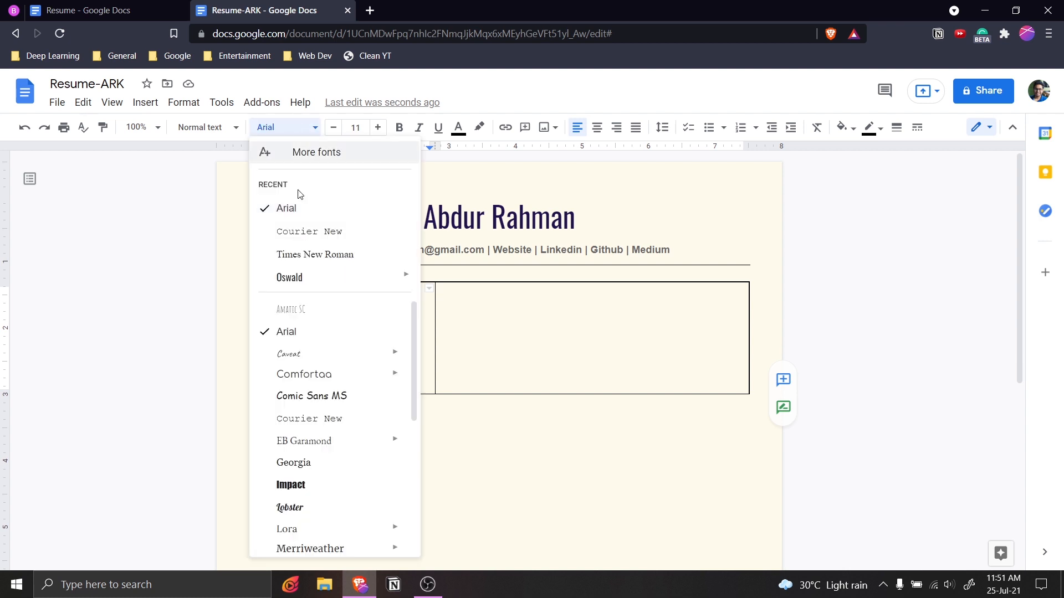
pyautogui.moveTo(335, 412)
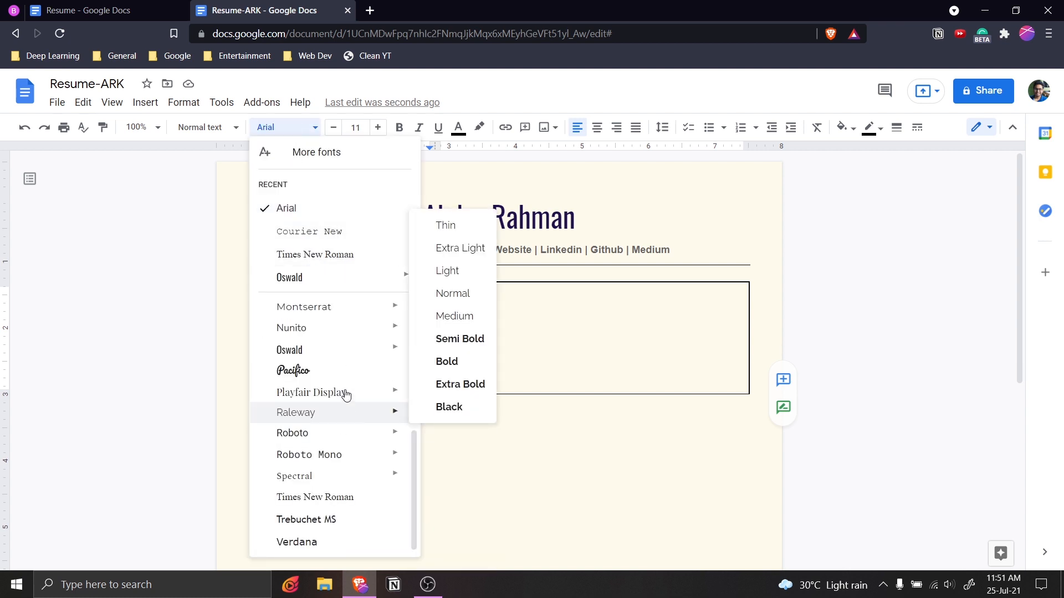
pyautogui.scroll(3, 341, 366)
pyautogui.moveTo(345, 382)
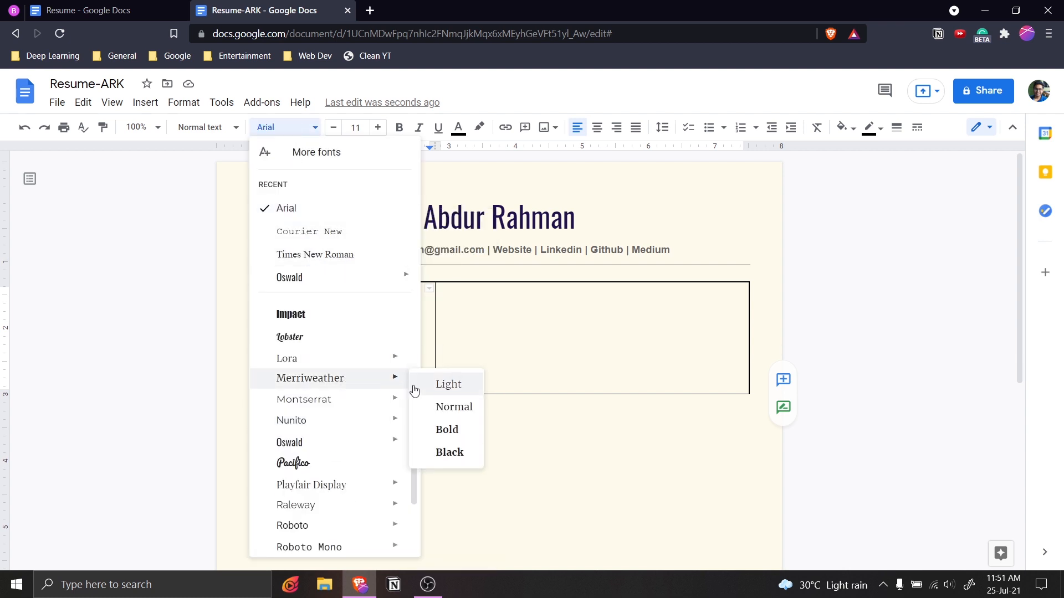
pyautogui.click(439, 407)
pyautogui.moveTo(494, 388); pyautogui.dragTo(380, 372)
pyautogui.click(339, 310)
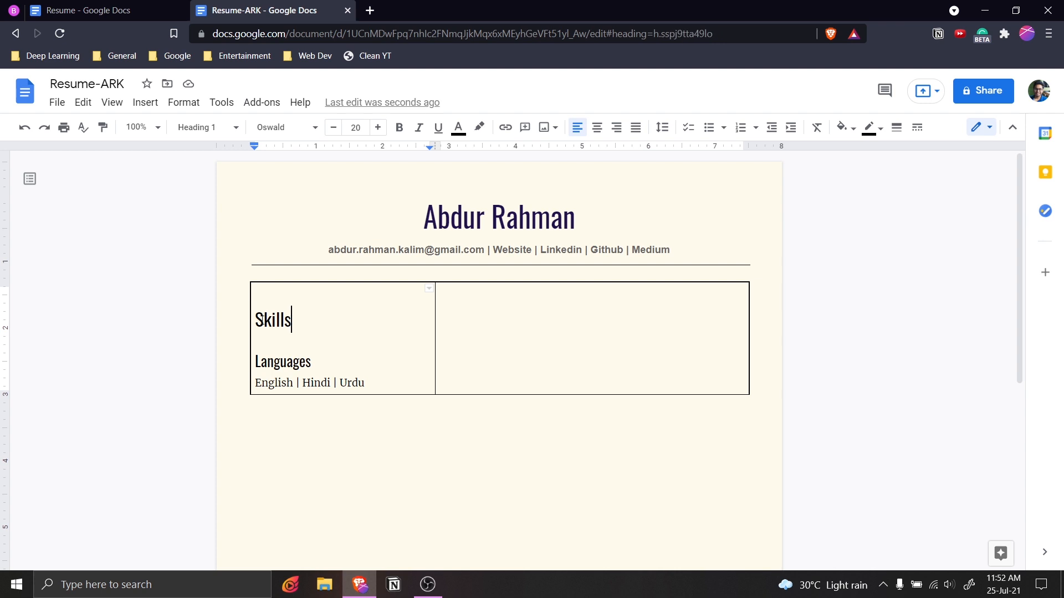
# Give the Skills heading custom spacing of 5 pt before and 0 pt after.
pyautogui.doubleClick(250, 319)
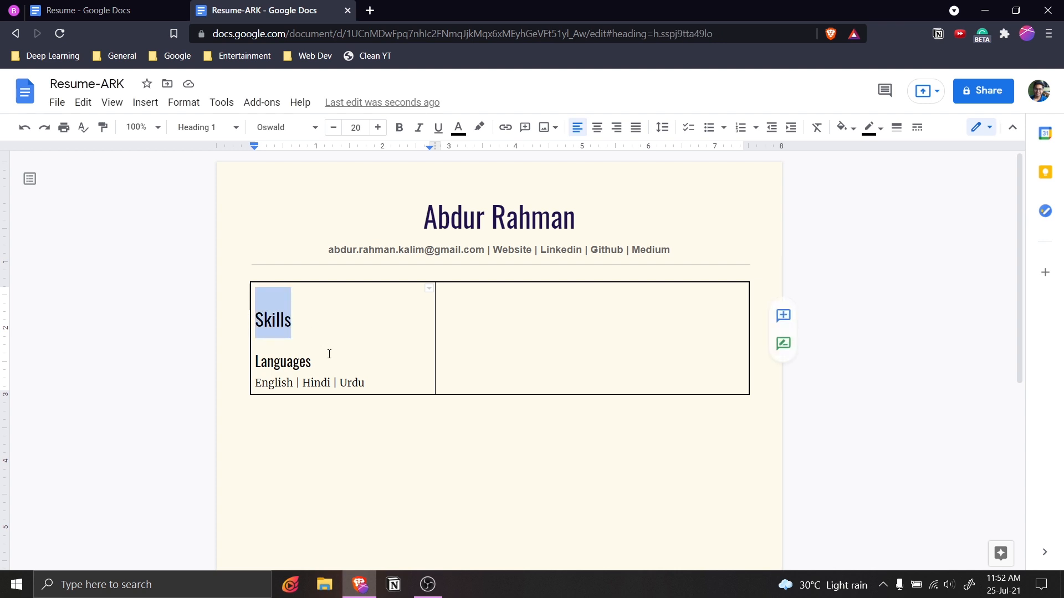
pyautogui.moveTo(329, 354); pyautogui.dragTo(254, 361)
pyautogui.click(311, 323)
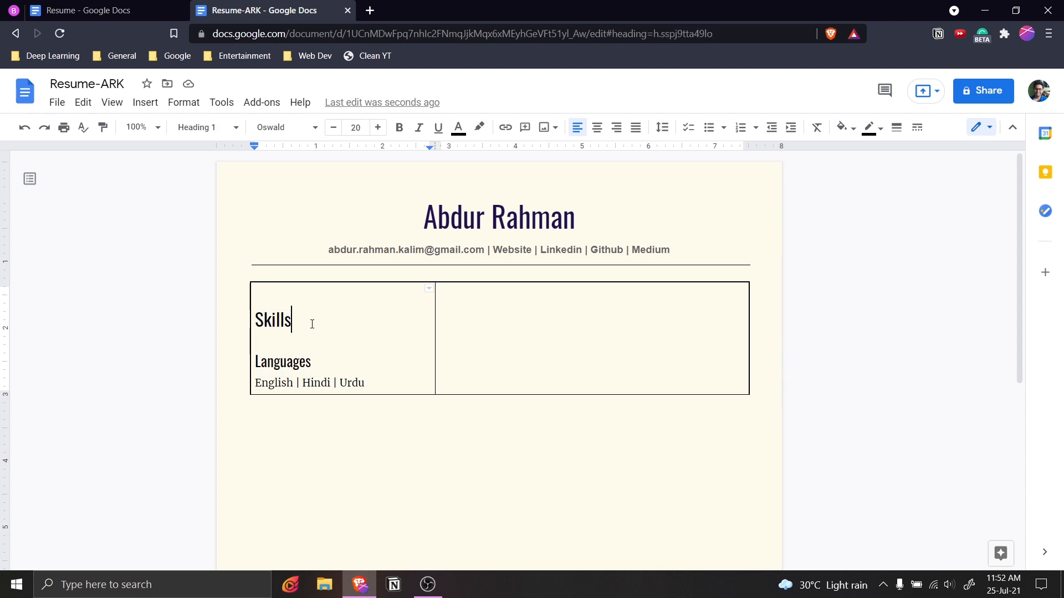
pyautogui.doubleClick(262, 323)
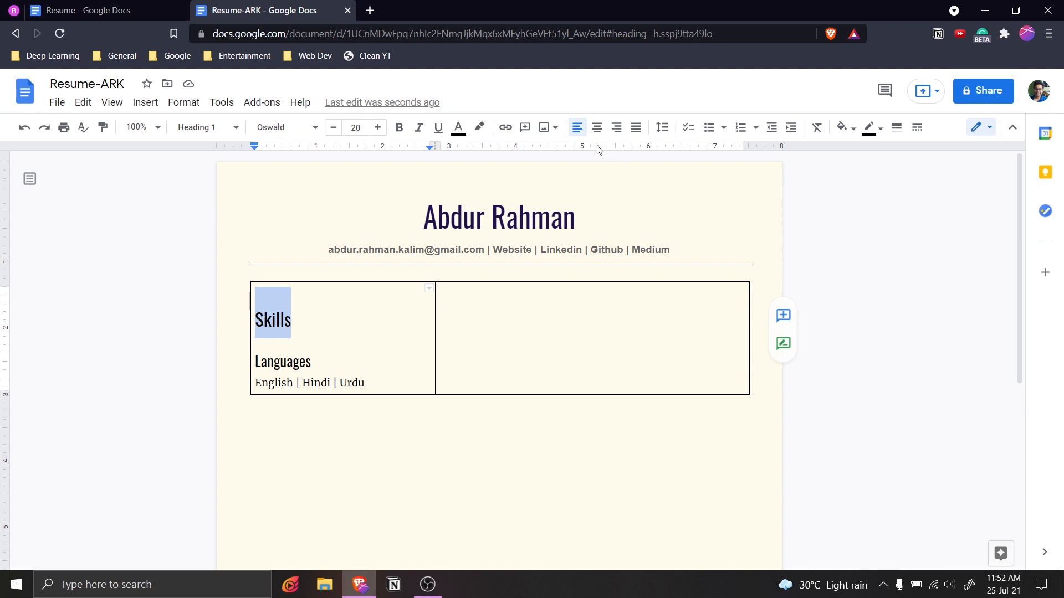
pyautogui.click(662, 127)
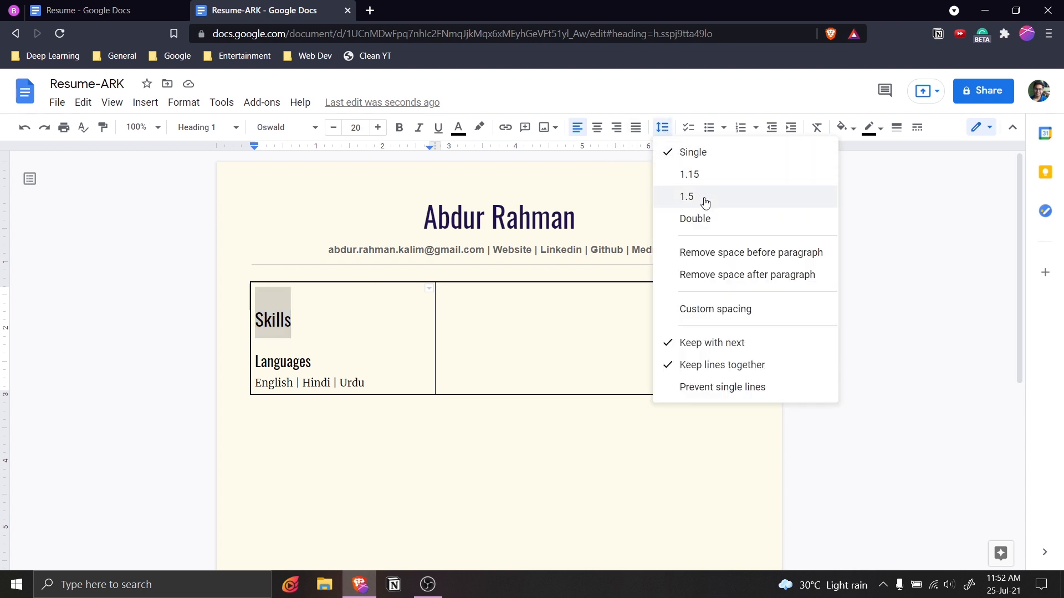
pyautogui.click(712, 312)
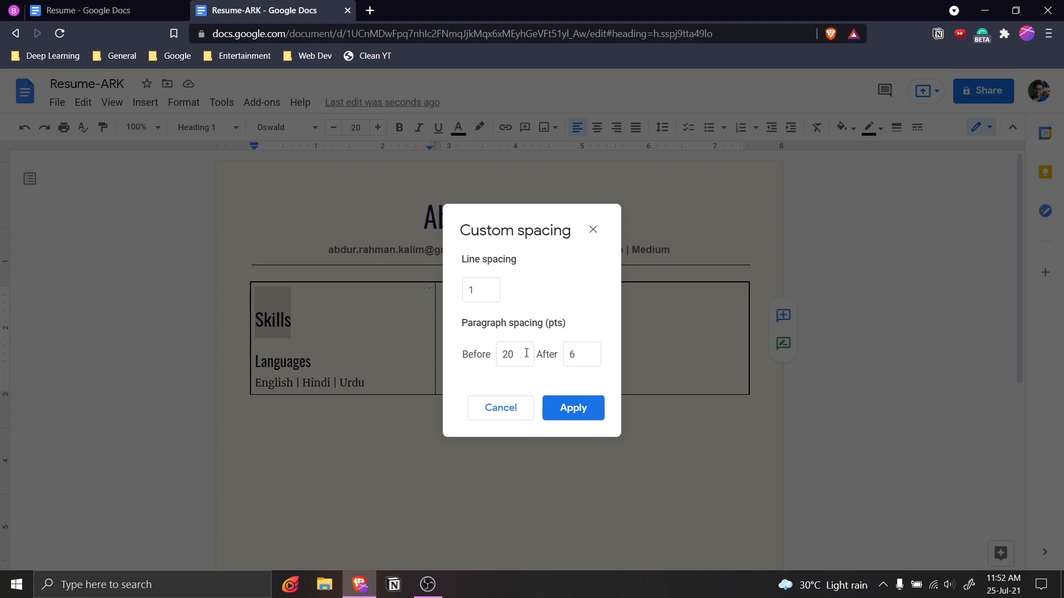
pyautogui.moveTo(522, 357); pyautogui.dragTo(498, 354)
pyautogui.write('5')
pyautogui.moveTo(583, 353); pyautogui.dragTo(568, 355)
pyautogui.write('0')
pyautogui.click(592, 408)
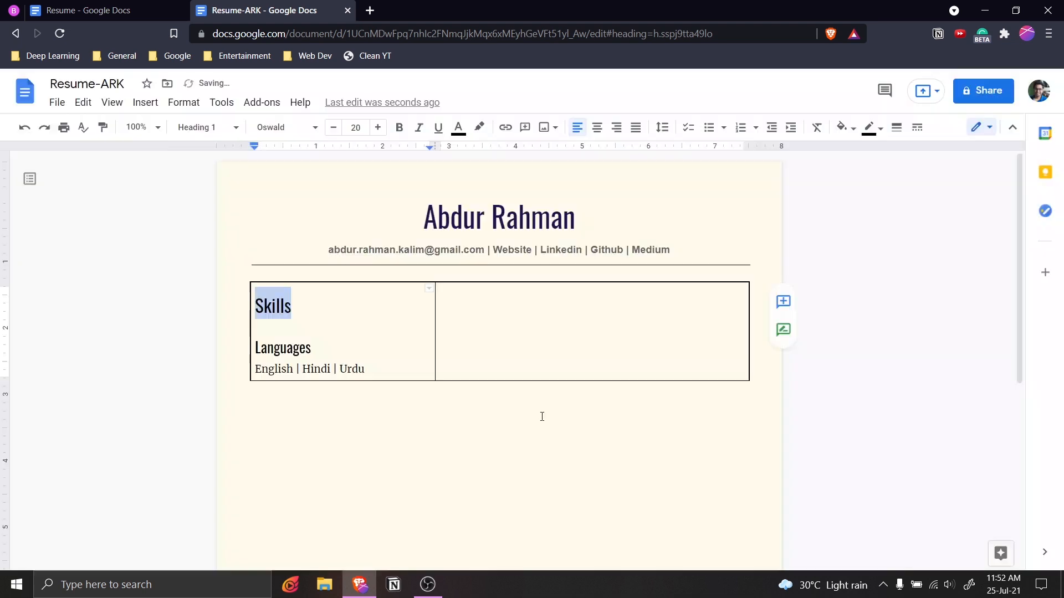
pyautogui.click(310, 308)
# Give the Languages subheading custom spacing of 5 pt before and 0 pt after.
pyautogui.click(329, 350)
pyautogui.hotkey('shift', 'Home')
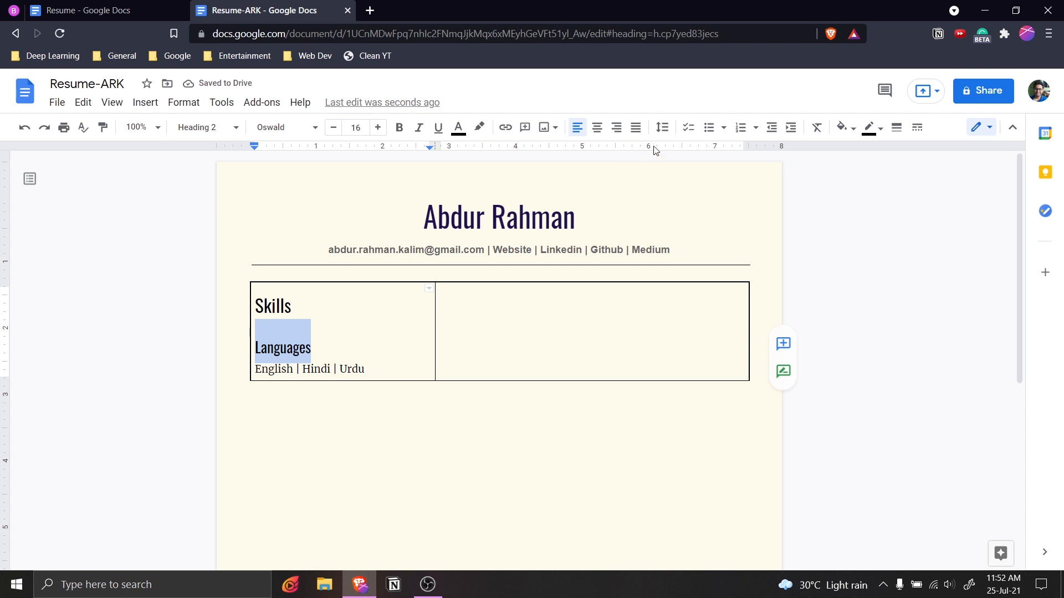
pyautogui.click(662, 128)
pyautogui.click(717, 306)
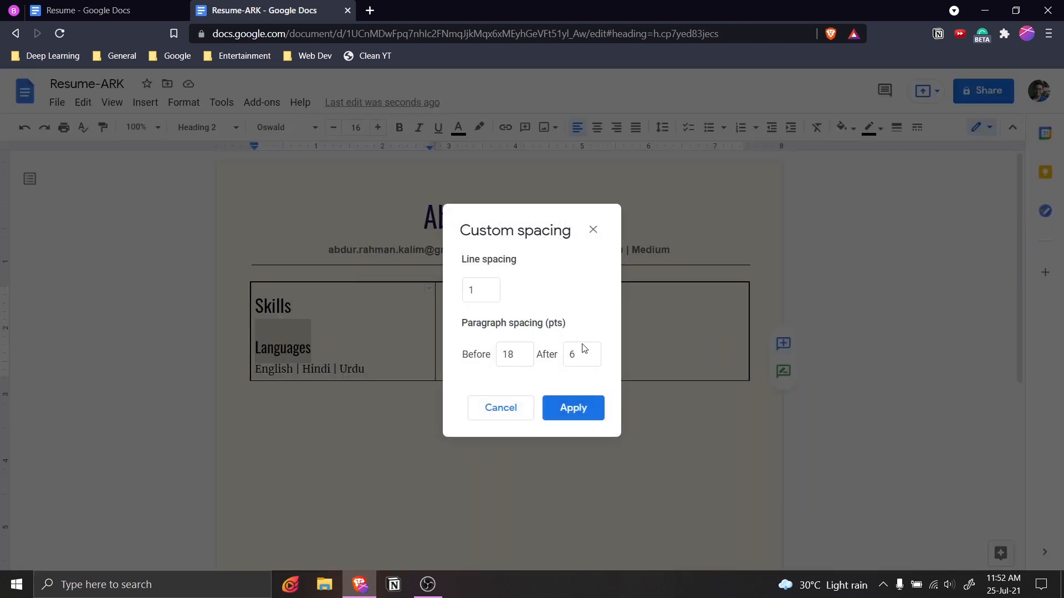
pyautogui.moveTo(531, 358); pyautogui.dragTo(488, 353)
pyautogui.write('5')
pyautogui.doubleClick(596, 355)
pyautogui.write('0')
pyautogui.click(595, 407)
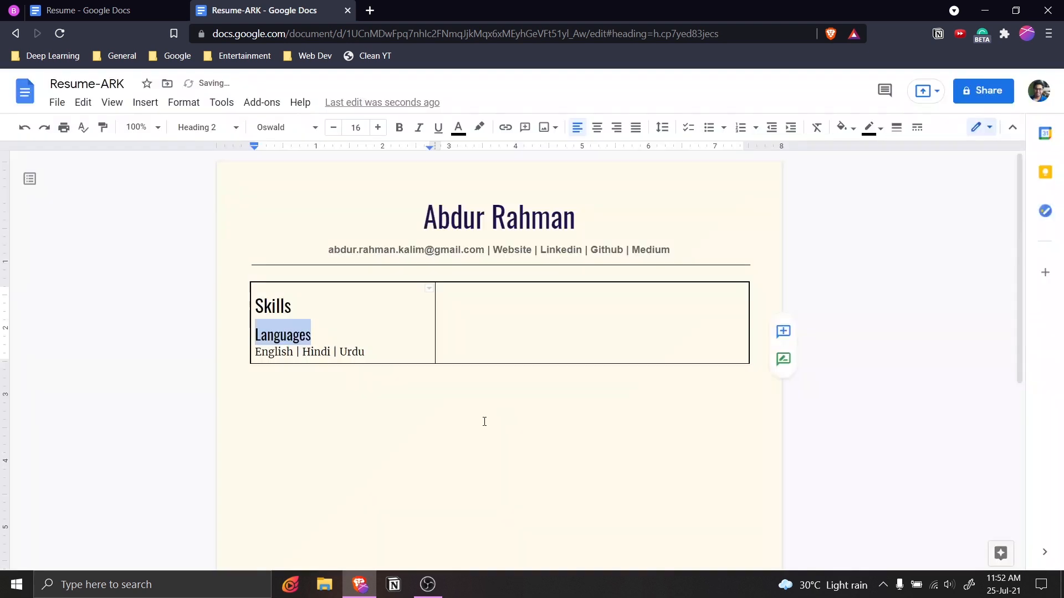
# Change the Languages subheading's spacing to 0 pt before and 3 pt after.
pyautogui.click(392, 346)
pyautogui.click(337, 306)
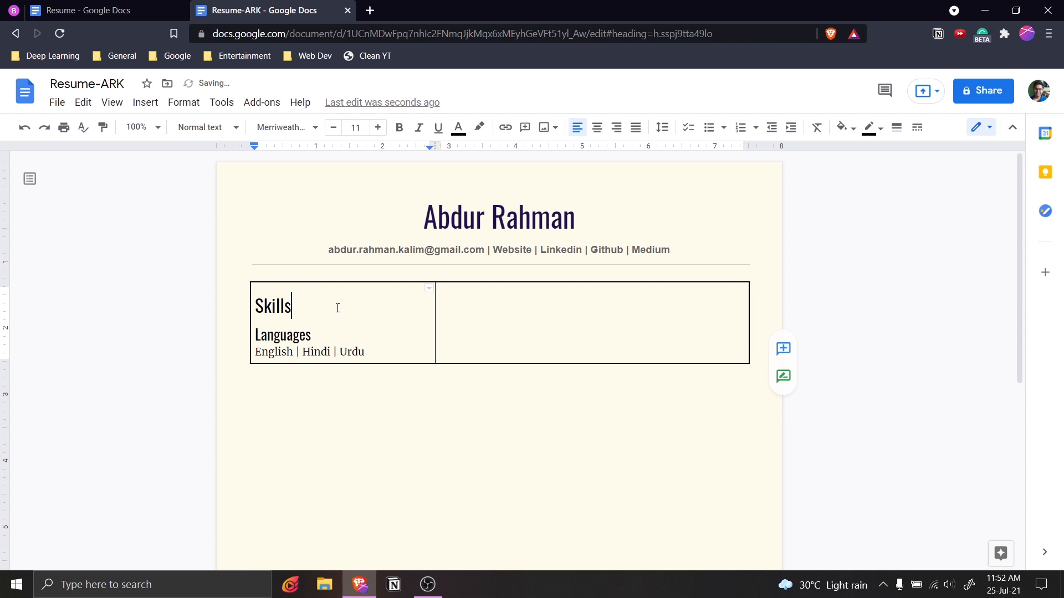
pyautogui.click(368, 343)
pyautogui.click(385, 350)
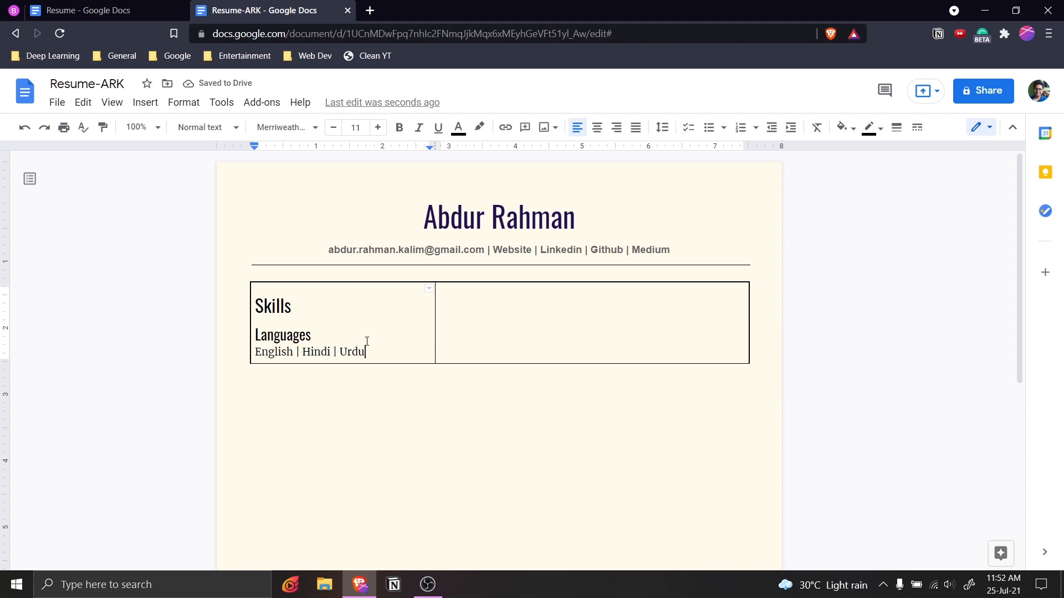
pyautogui.moveTo(313, 335); pyautogui.dragTo(255, 336)
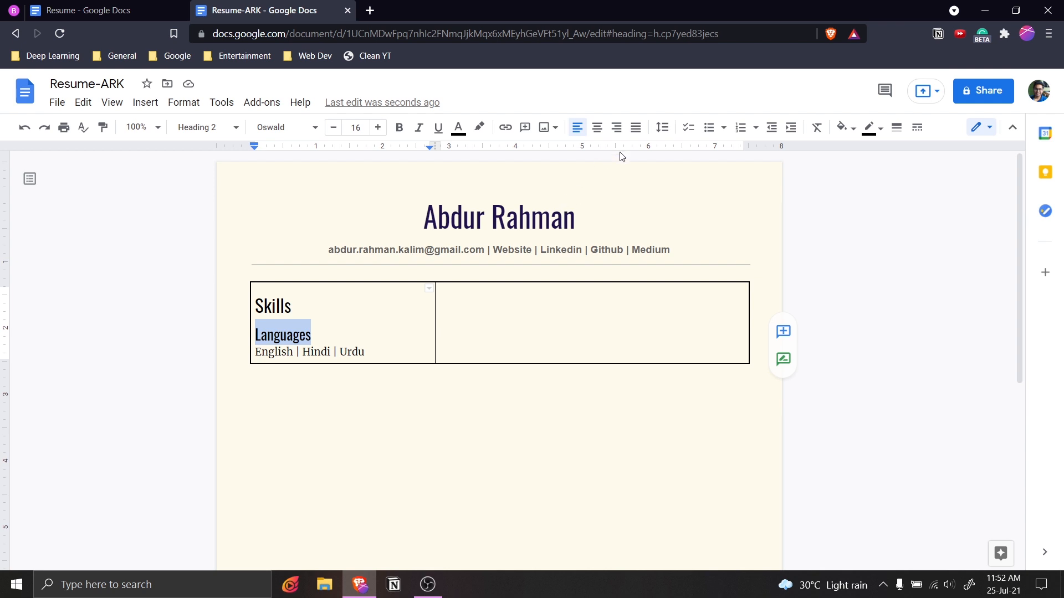
pyautogui.click(662, 127)
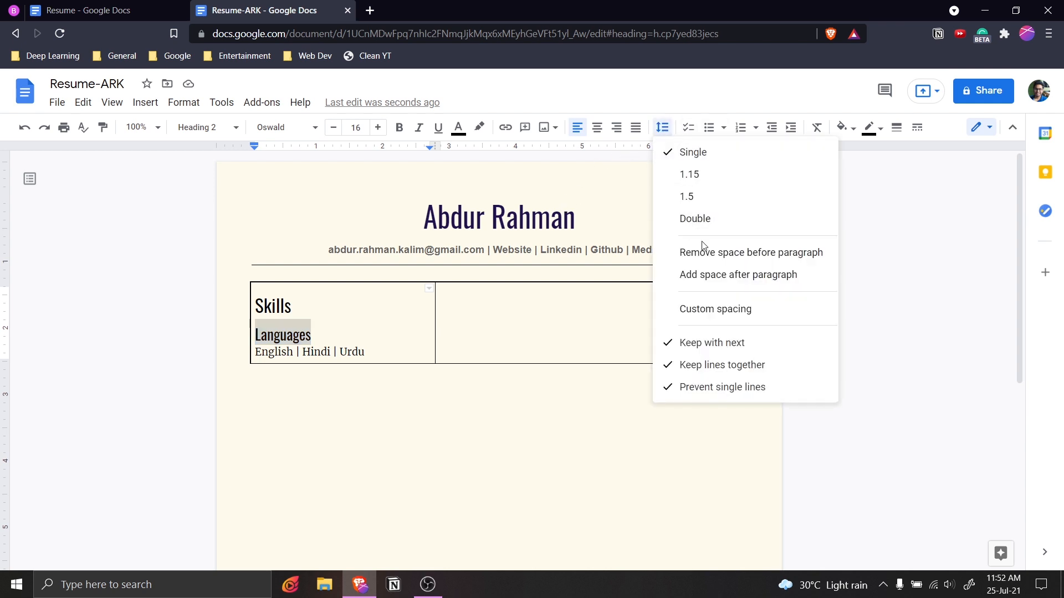
pyautogui.click(732, 310)
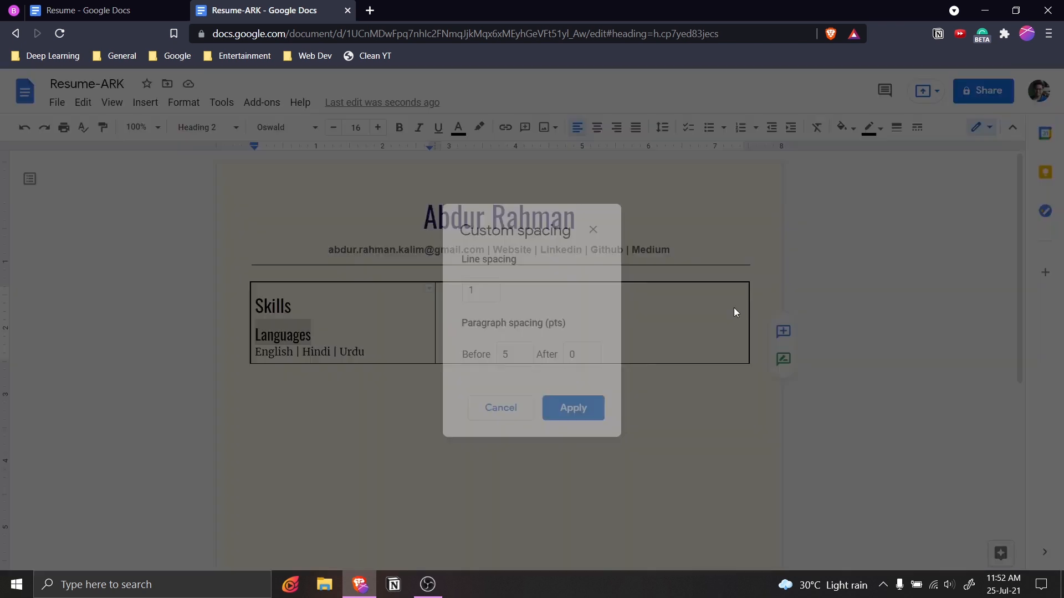
pyautogui.doubleClick(572, 354)
pyautogui.write('3')
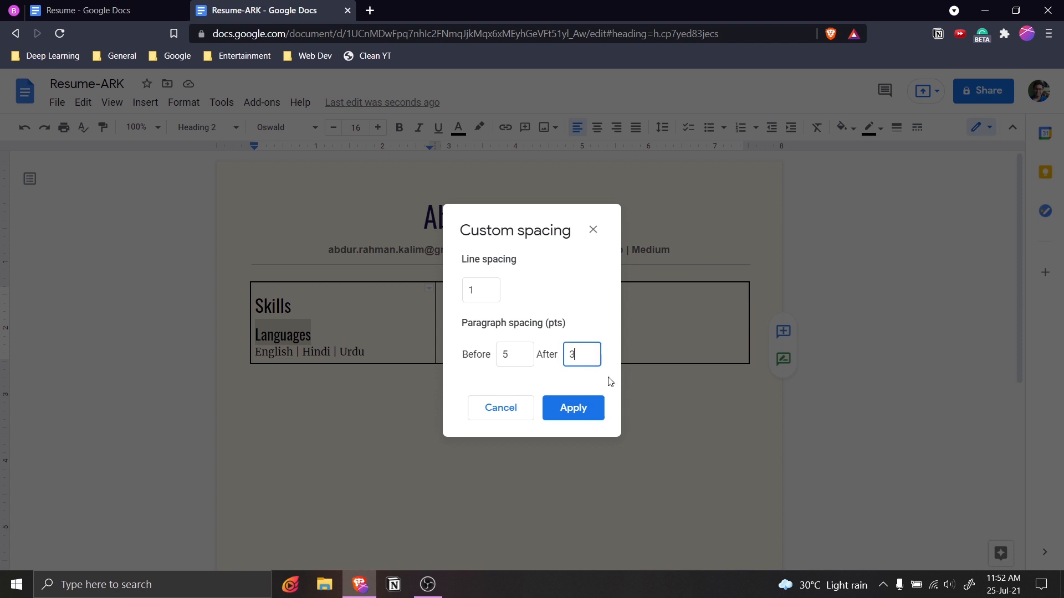
pyautogui.moveTo(523, 357); pyautogui.dragTo(494, 359)
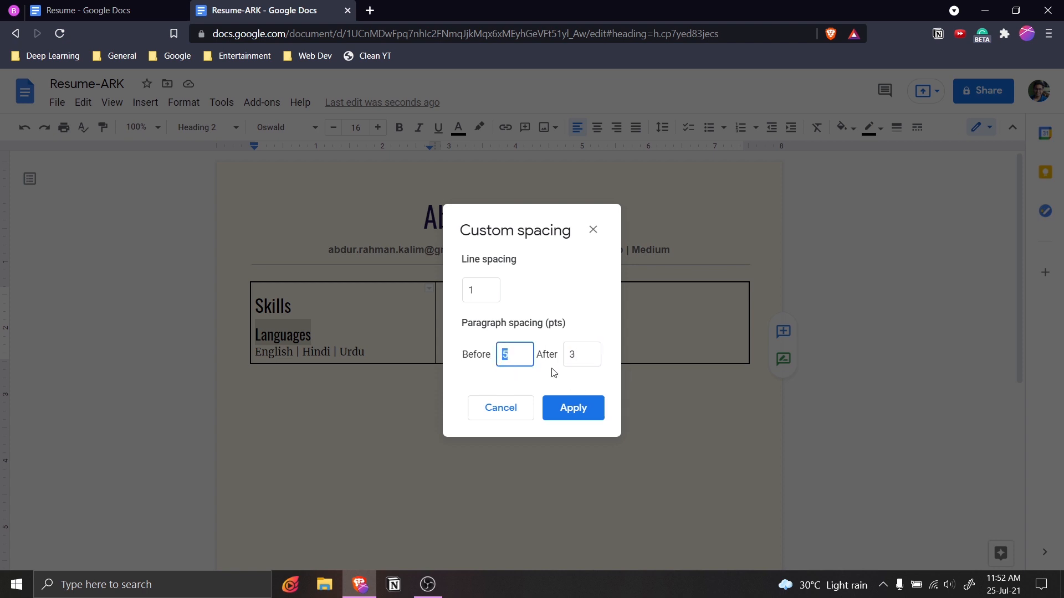
pyautogui.write('0')
pyautogui.click(577, 409)
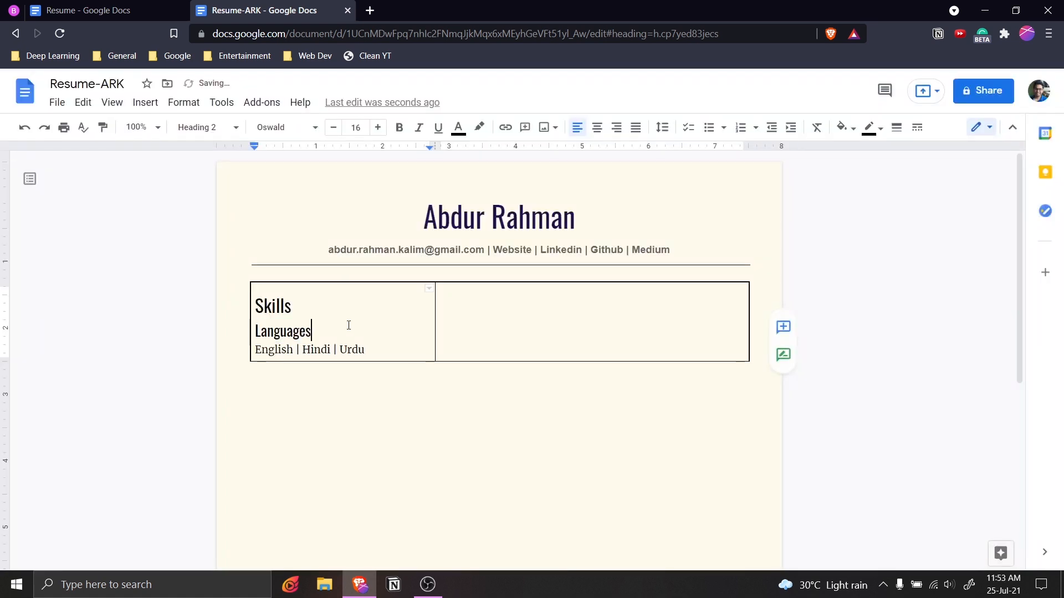
# Colour the Skills heading dark magenta.
pyautogui.click(390, 346)
pyautogui.click(301, 302)
pyautogui.click(323, 323)
pyautogui.click(374, 346)
pyautogui.click(325, 307)
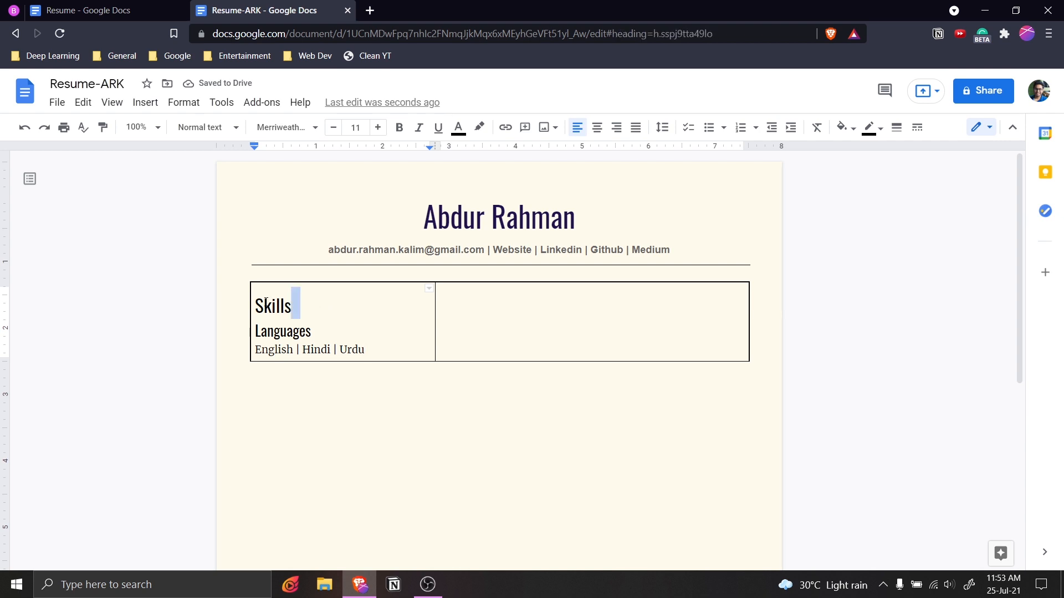
pyautogui.doubleClick(277, 306)
pyautogui.click(315, 331)
pyautogui.click(280, 306)
pyautogui.click(322, 330)
pyautogui.click(300, 305)
pyautogui.hotkey('shift', 'Left')
pyautogui.hotkey('shift', 'Left')
pyautogui.hotkey('shift', 'Left')
pyautogui.hotkey('shift', 'Left')
pyautogui.hotkey('shift', 'Left')
pyautogui.hotkey('shift', 'Left')
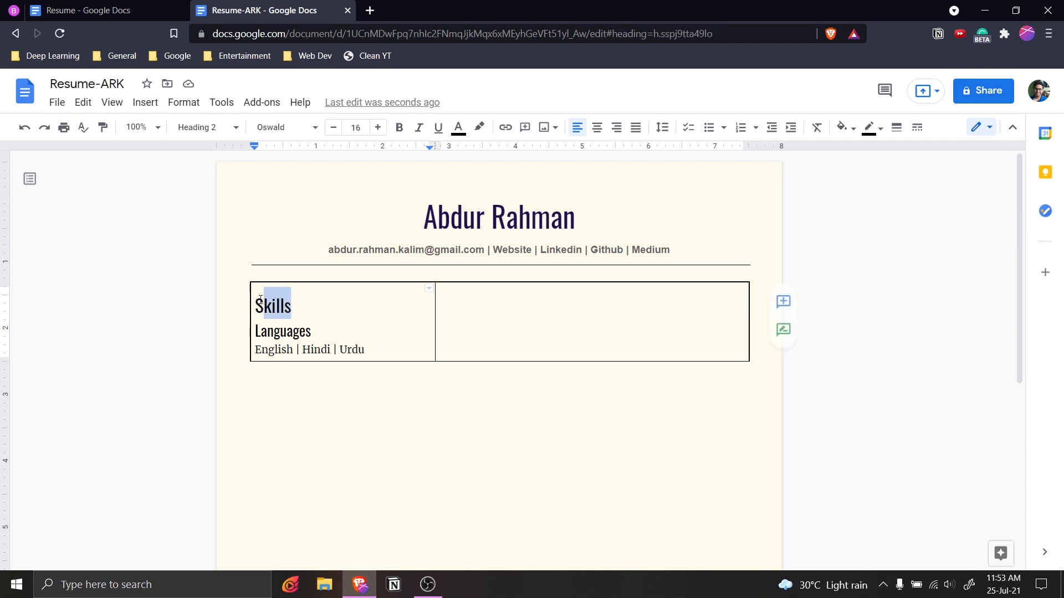
pyautogui.click(458, 128)
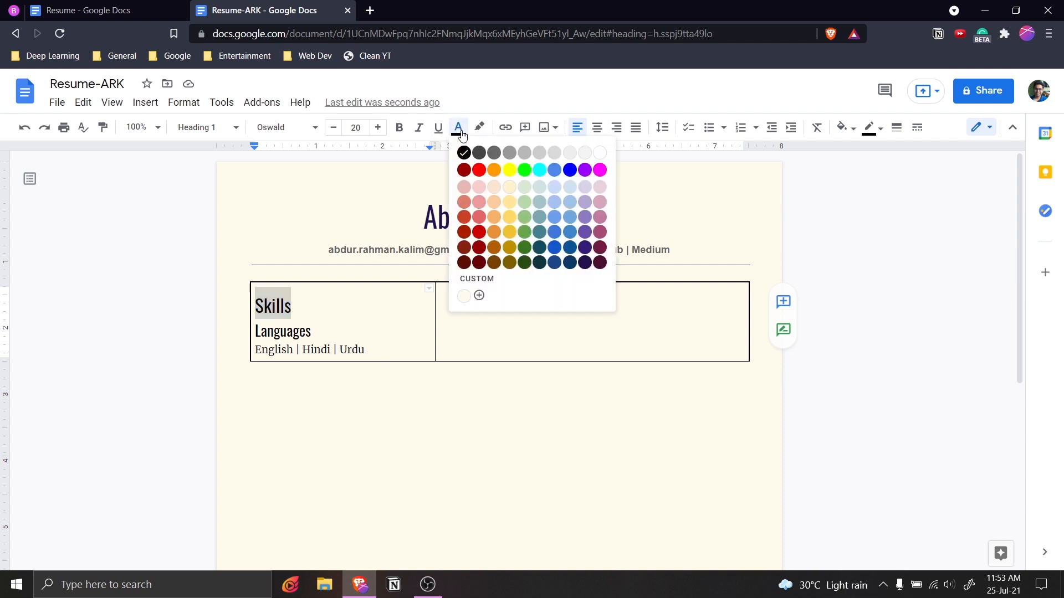
pyautogui.click(600, 247)
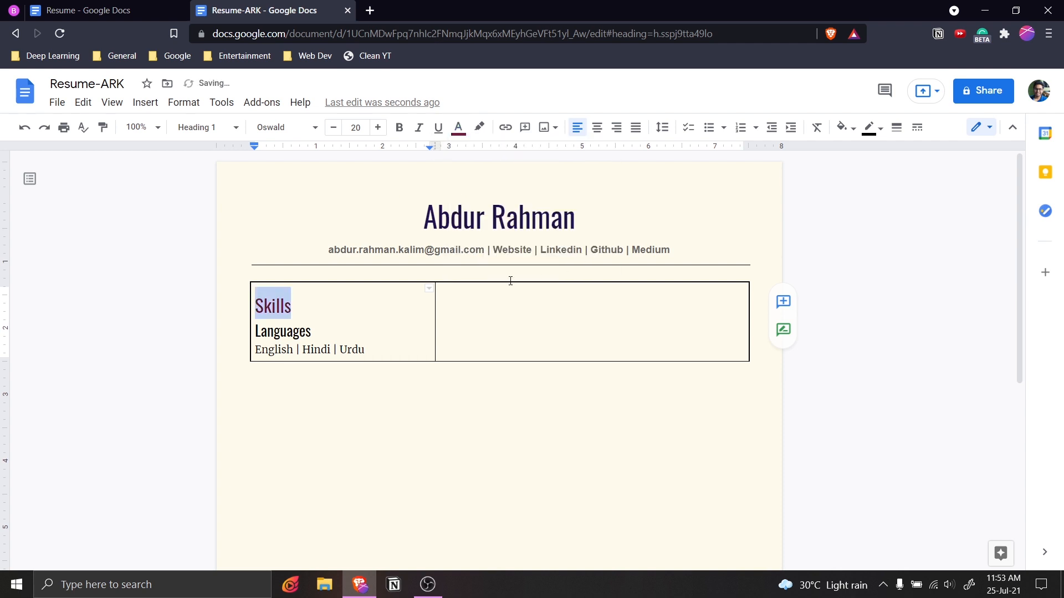
pyautogui.click(374, 301)
# Colour the Languages subheading dark blue.
pyautogui.doubleClick(322, 331)
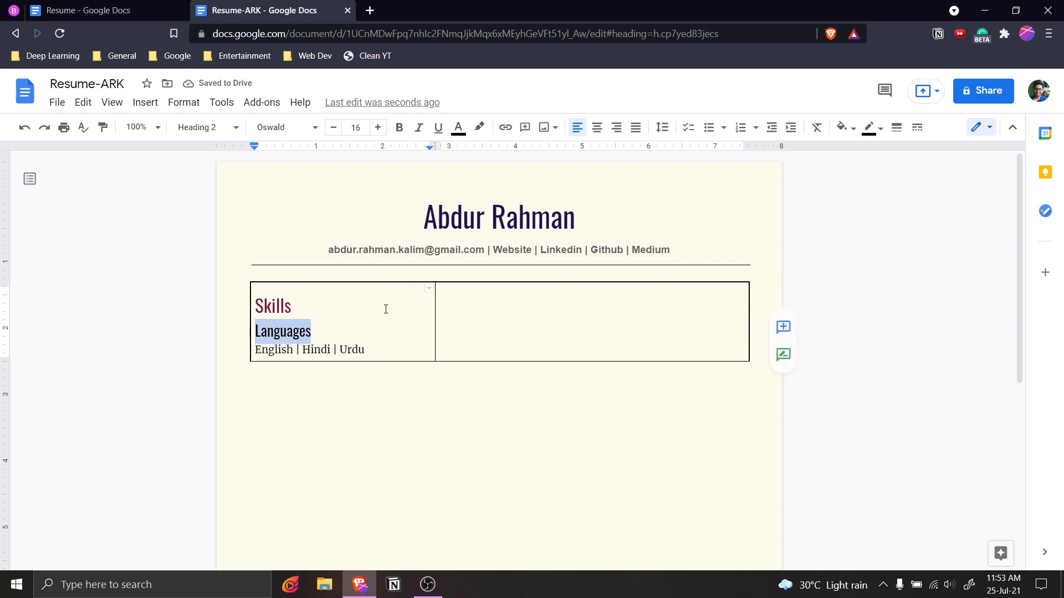
pyautogui.click(460, 129)
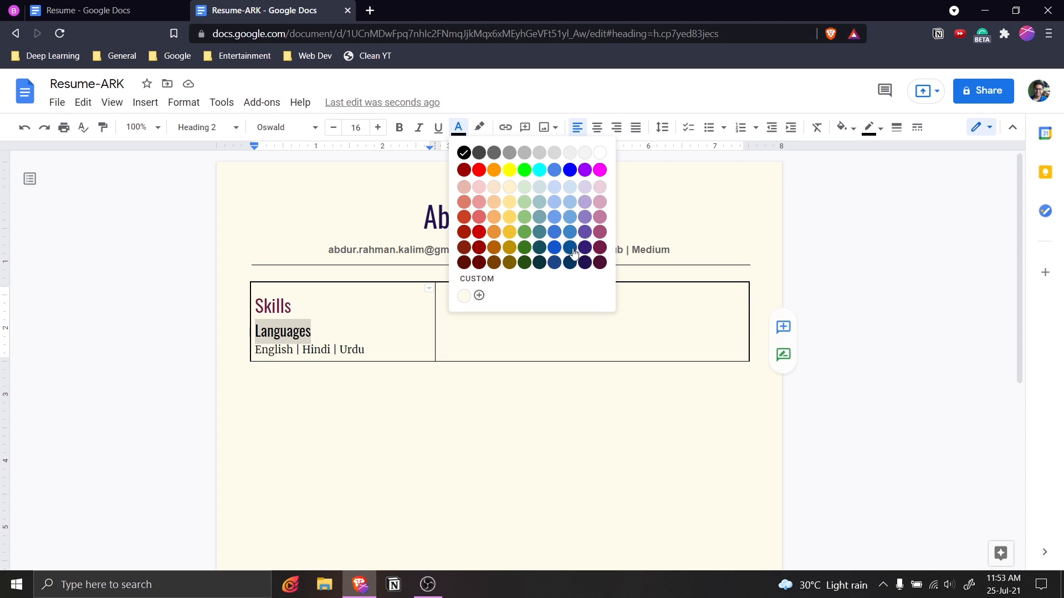
pyautogui.click(570, 251)
pyautogui.click(396, 317)
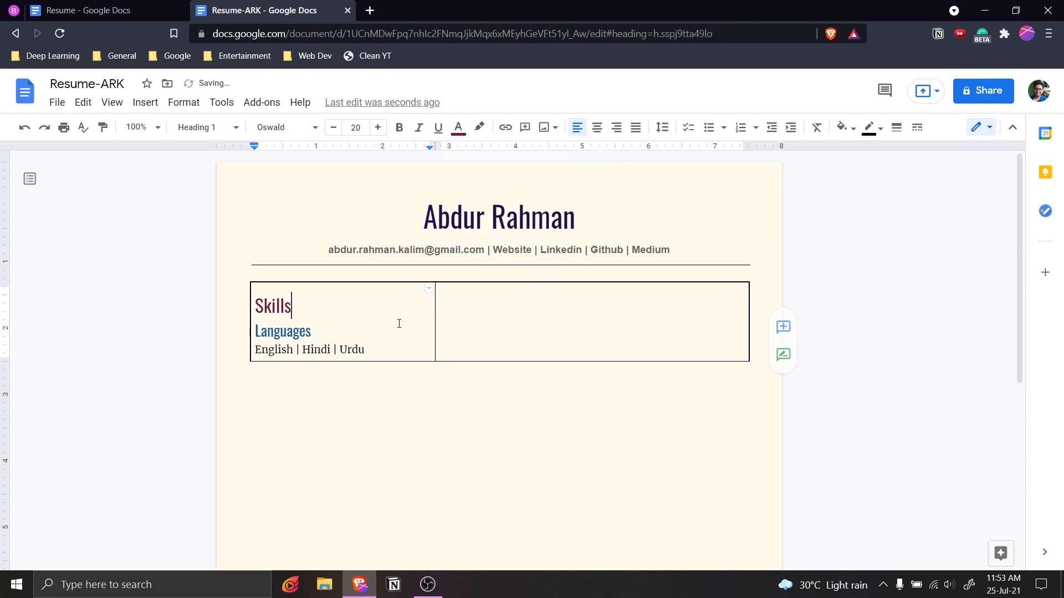
pyautogui.click(349, 333)
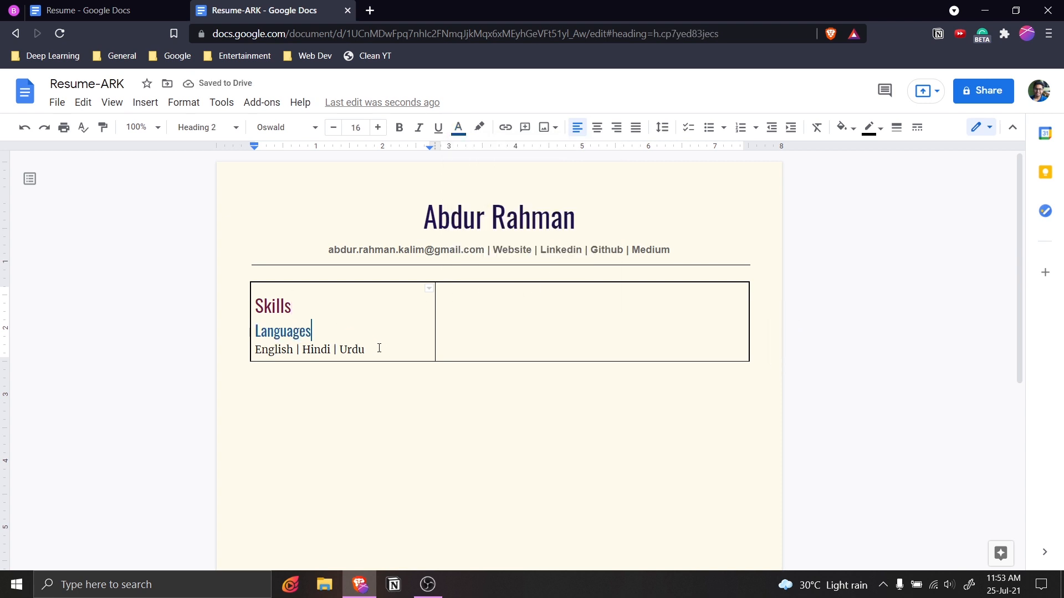
pyautogui.click(376, 349)
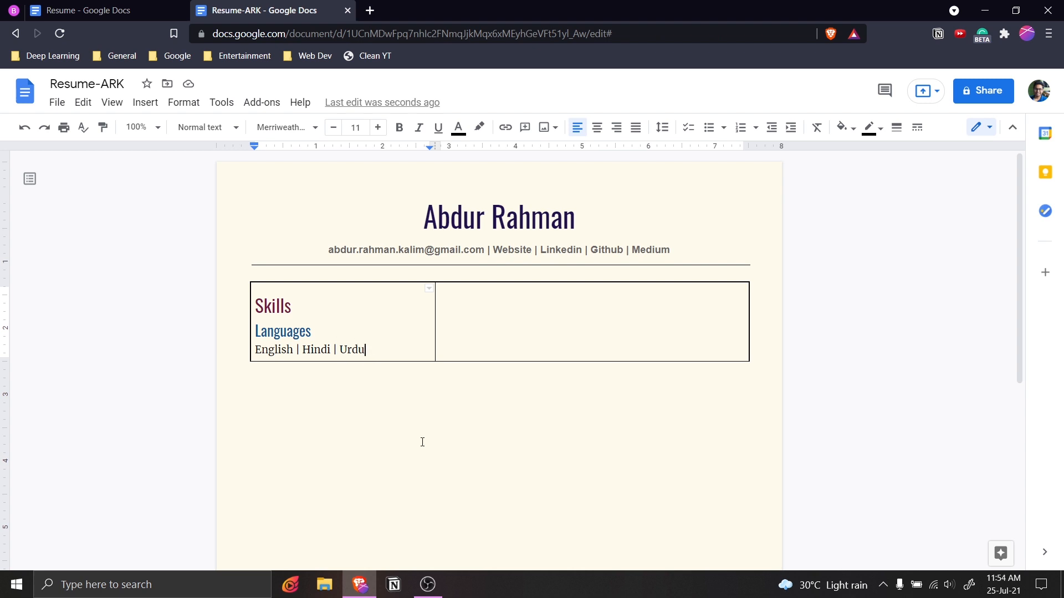
# Paste three copies of the Languages heading and its line below the original.
pyautogui.press('Return')
pyautogui.moveTo(375, 349); pyautogui.dragTo(251, 339)
pyautogui.hotkey('ctrl', 'c')
pyautogui.press('Down')
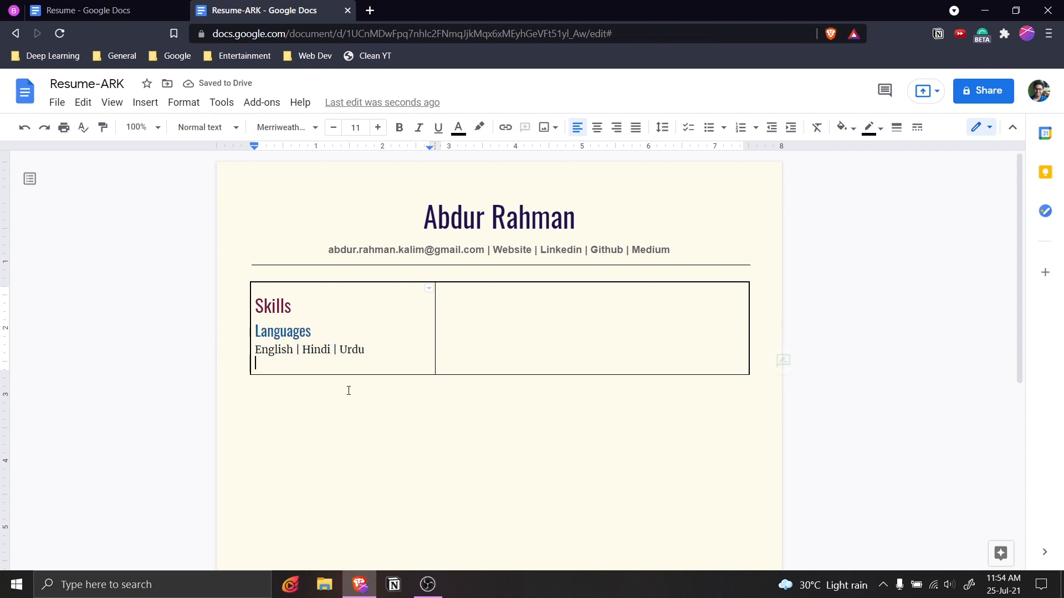
pyautogui.press('Return')
pyautogui.hotkey('ctrl', 'v')
pyautogui.press('Return')
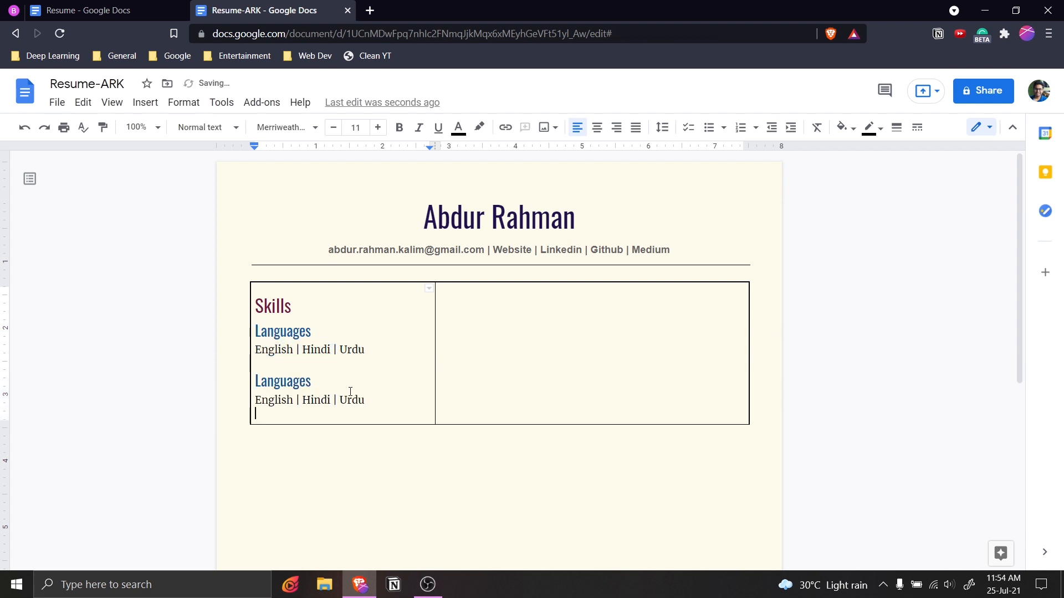
pyautogui.hotkey('ctrl', 'v')
pyautogui.press('Return')
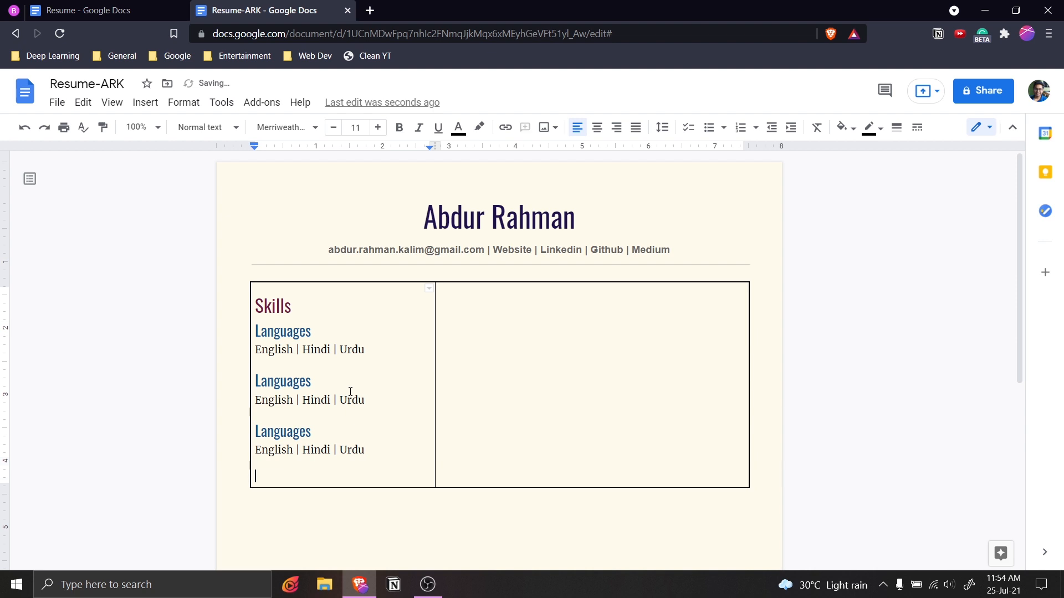
pyautogui.hotkey('ctrl', 'v')
pyautogui.scroll(-2, 349, 388)
pyautogui.scroll(2, 349, 388)
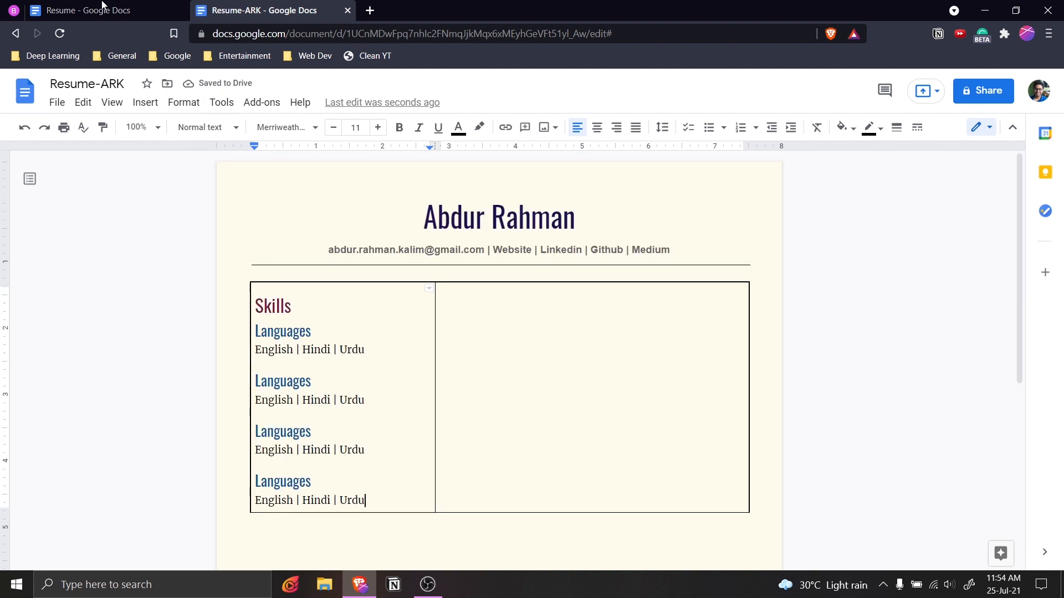
# Retitle the second copied heading 'Programming'.
pyautogui.click(167, 10)
pyautogui.click(272, 10)
pyautogui.doubleClick(287, 380)
pyautogui.write('Proh')
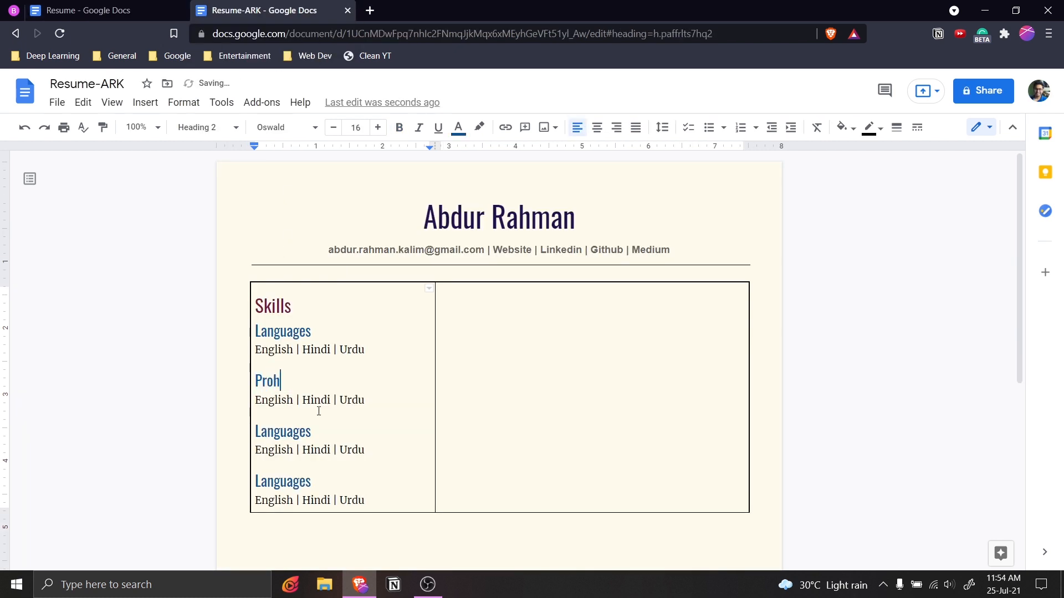
pyautogui.press('BackSpace')
pyautogui.write('gramming')
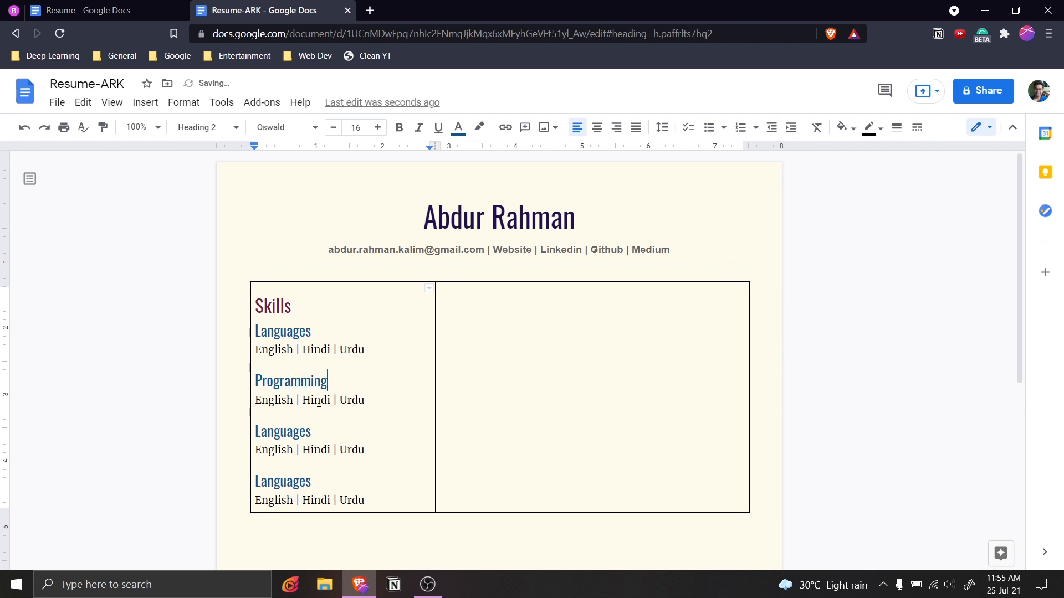
# Find the Python | C | C++ … React line in the original Resume and select the line under Programming.
pyautogui.click(167, 10)
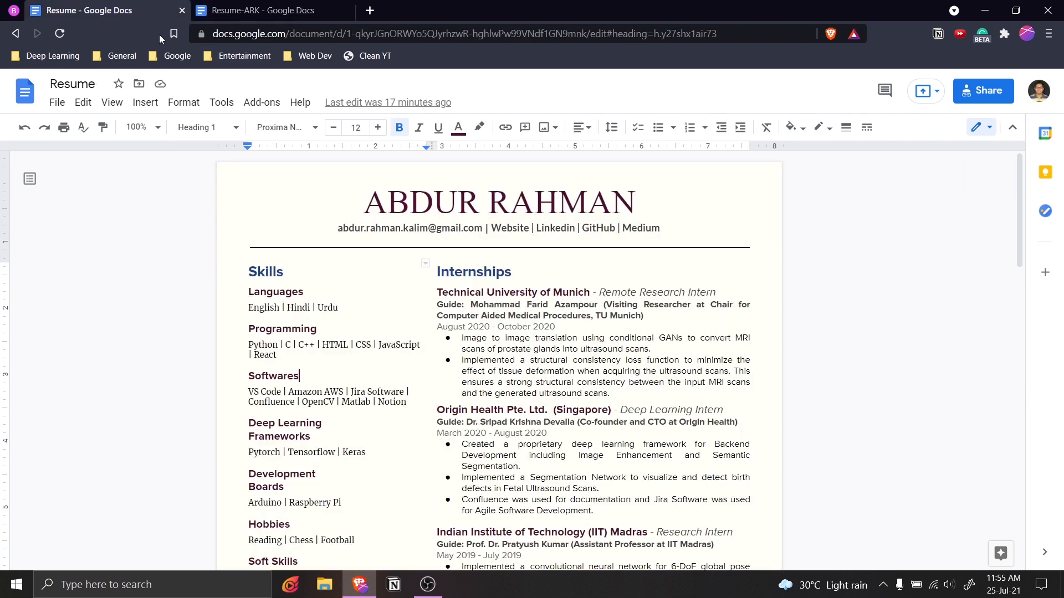
pyautogui.tripleClick(249, 344)
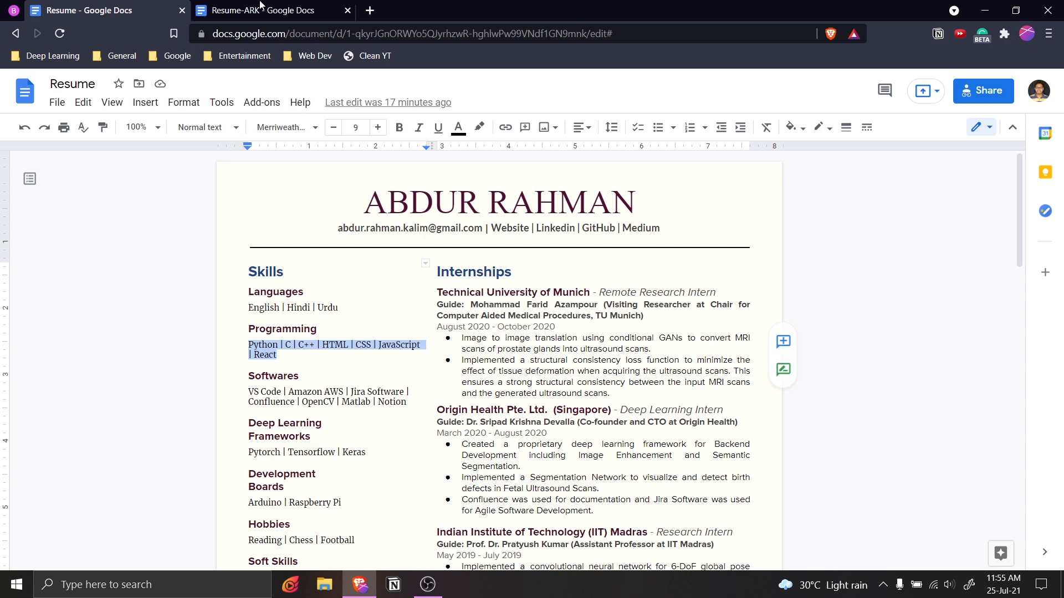
pyautogui.click(260, 5)
pyautogui.moveTo(363, 400); pyautogui.dragTo(254, 399)
pyautogui.scroll(-2, 288, 388)
# Replace the English | Hindi | Urdu line under Programming with the programming languages list.
pyautogui.hotkey('ctrl', 'v')
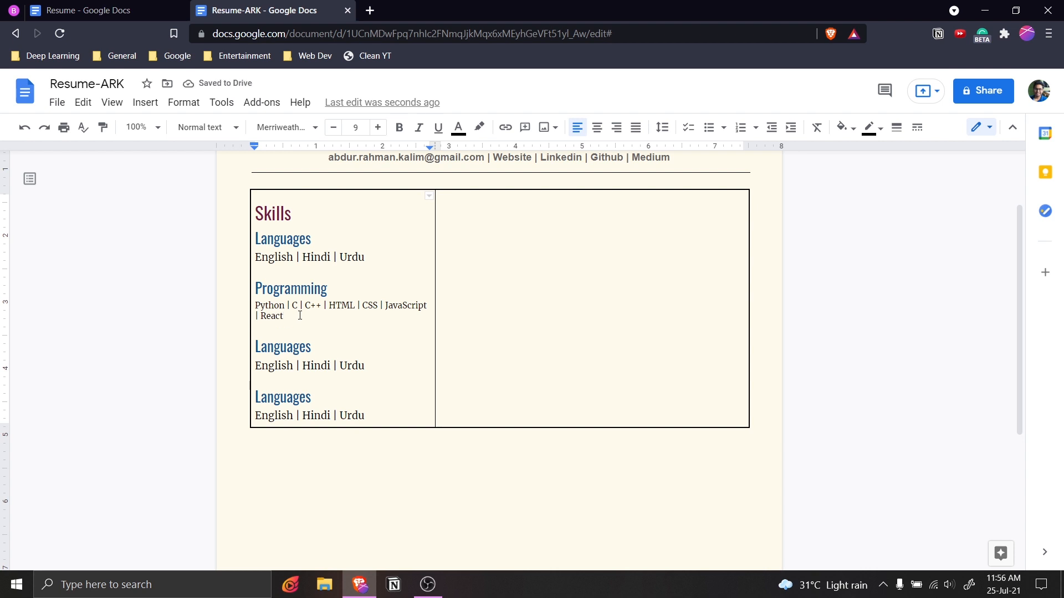
pyautogui.hotkey('ctrl', 'z')
pyautogui.click(383, 311)
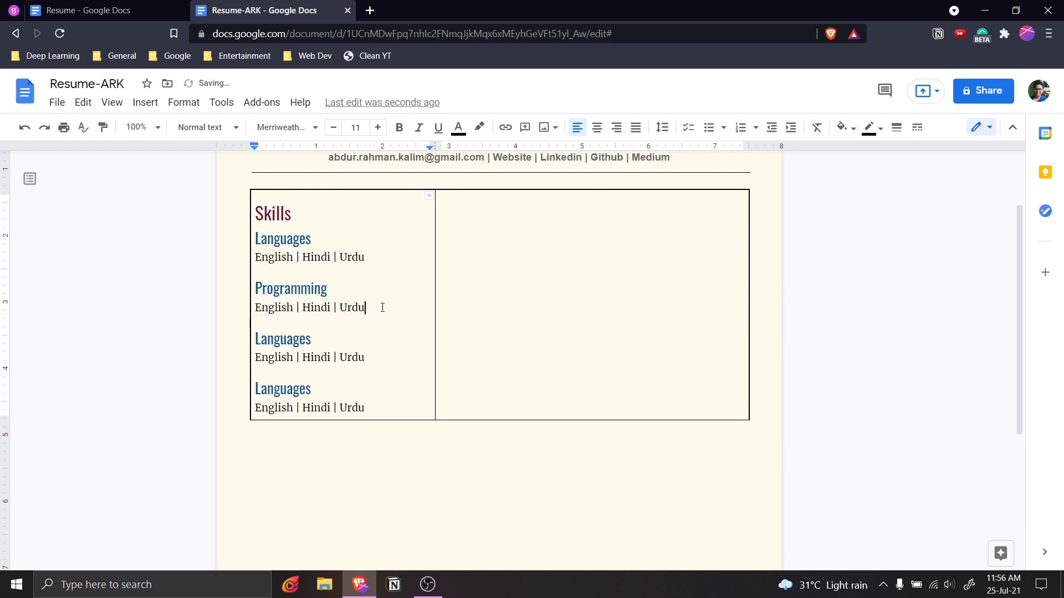
pyautogui.moveTo(380, 307); pyautogui.dragTo(247, 302)
pyautogui.click(376, 314)
pyautogui.moveTo(376, 314); pyautogui.dragTo(245, 307)
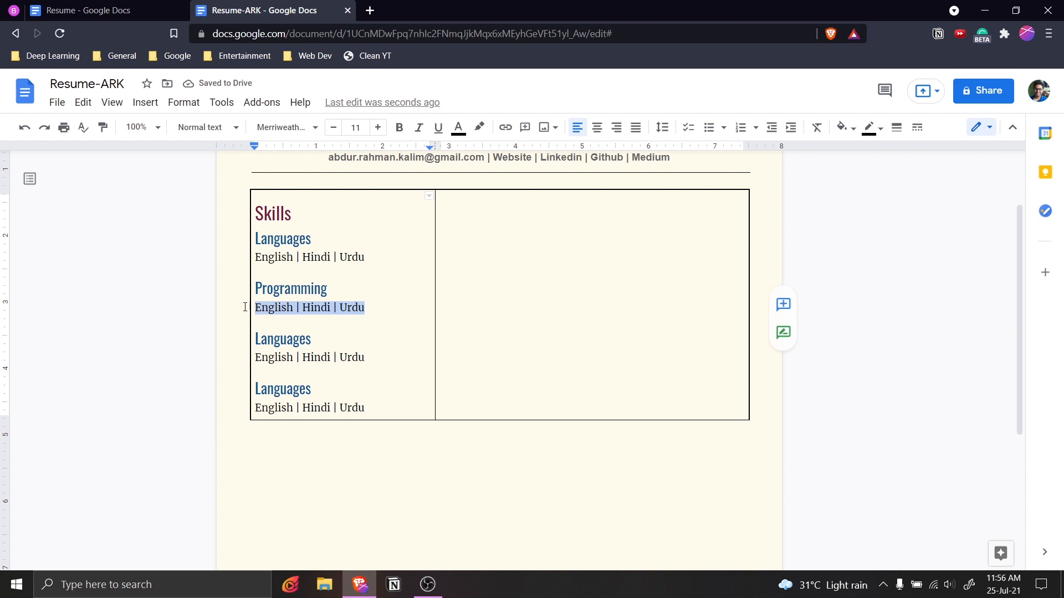
pyautogui.hotkey('ctrl', 'v')
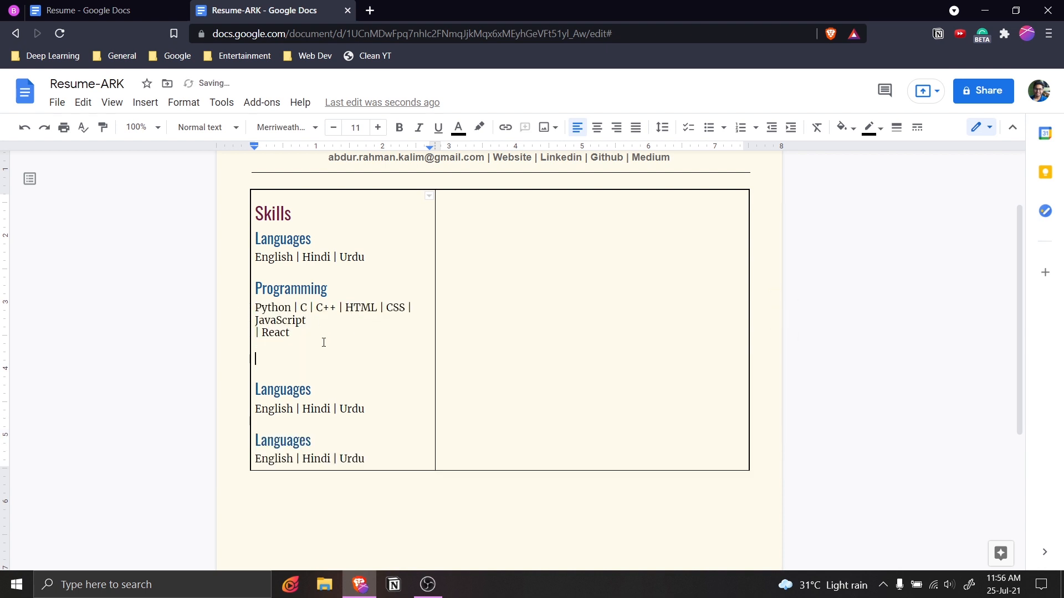
pyautogui.press('BackSpace')
pyautogui.press('BackSpace')
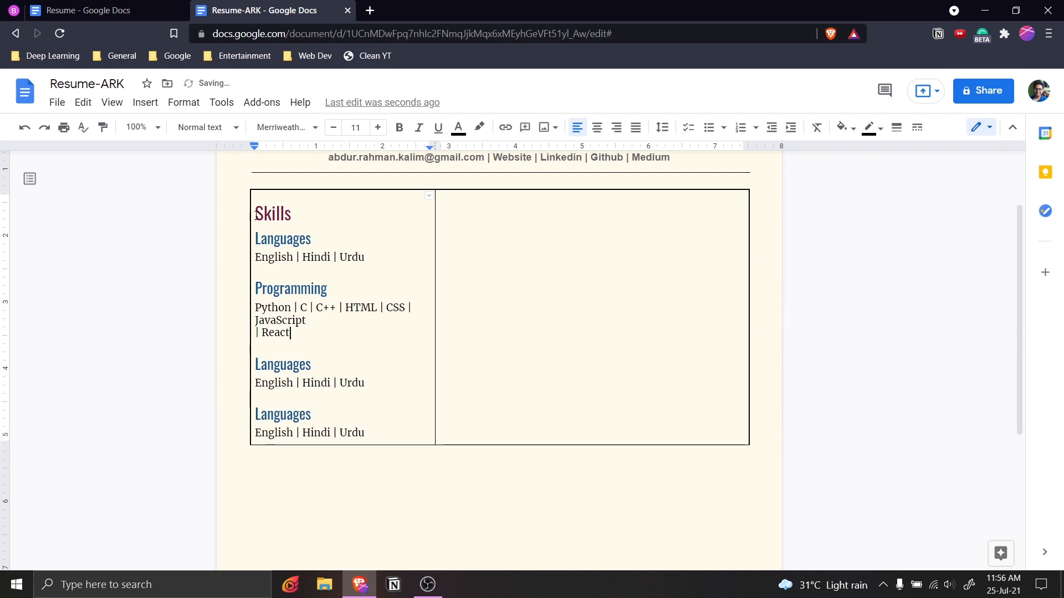
# Paste Reading | Chess | Football from the original Resume over the duplicate language line, matching formatting.
pyautogui.click(132, 9)
pyautogui.scroll(-5, 280, 349)
pyautogui.scroll(2, 281, 349)
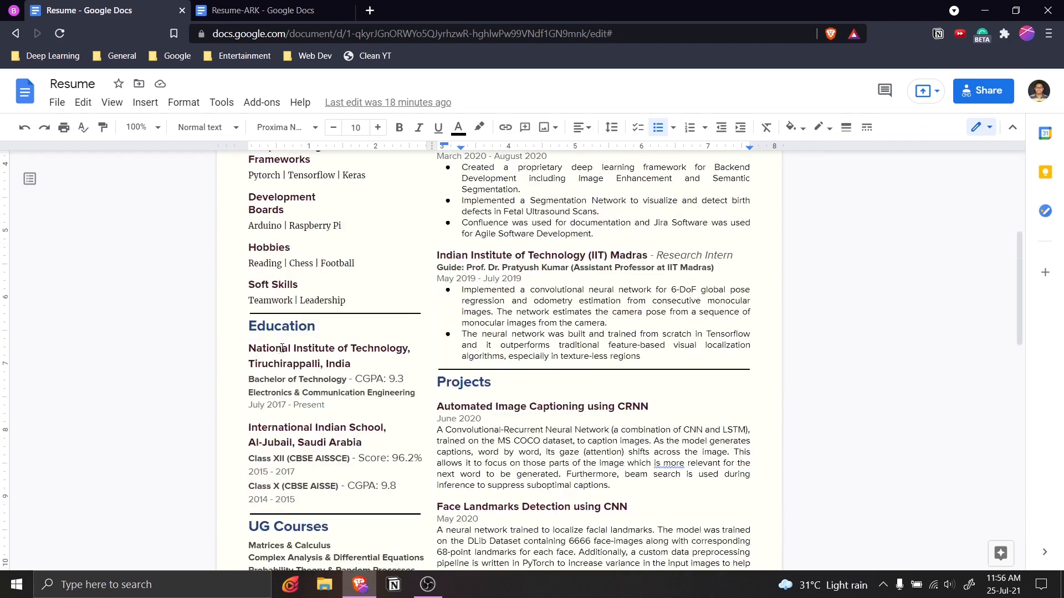
pyautogui.scroll(2, 280, 349)
pyautogui.moveTo(355, 355); pyautogui.dragTo(255, 350)
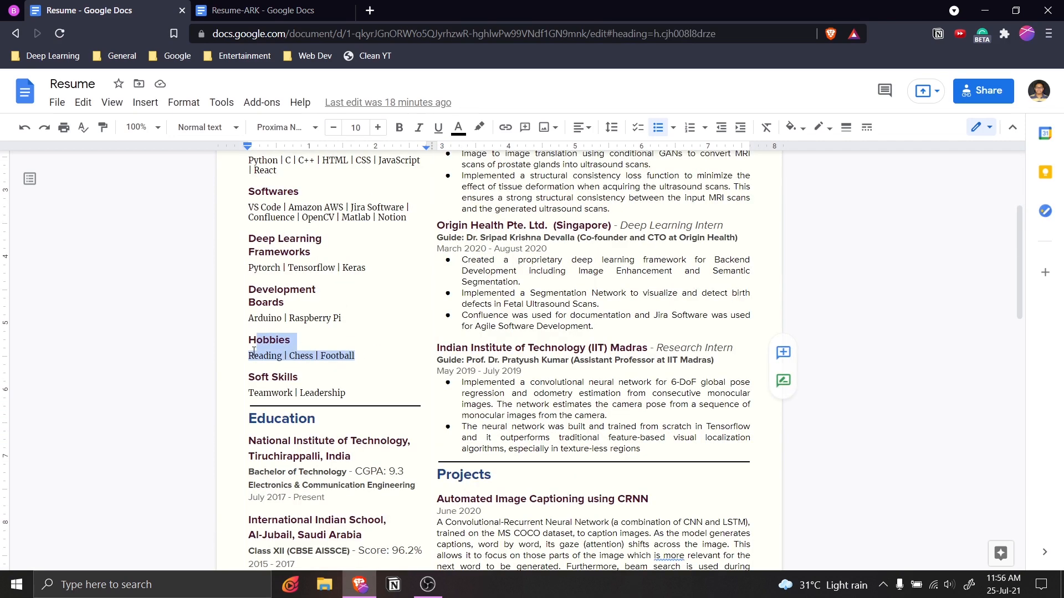
pyautogui.click(261, 10)
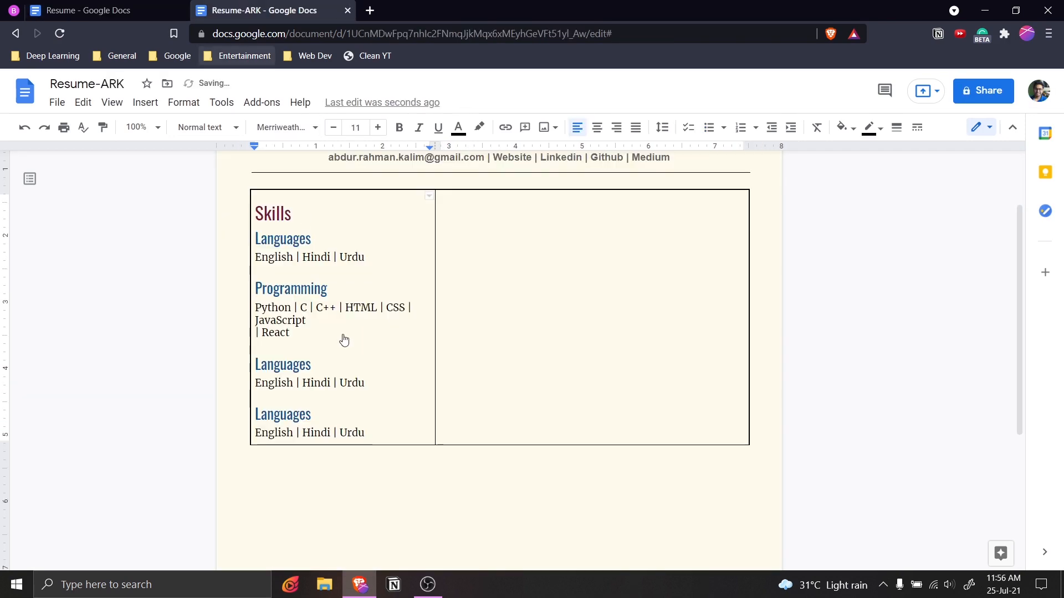
pyautogui.moveTo(366, 383); pyautogui.dragTo(258, 382)
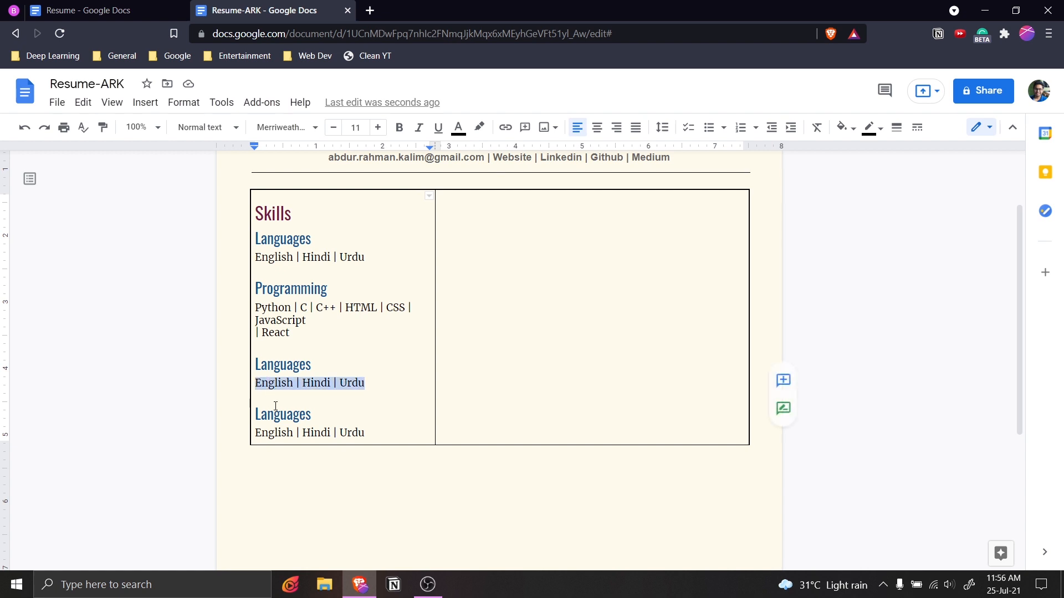
pyautogui.hotkey('ctrl', 'v')
pyautogui.hotkey('ctrl', 'z')
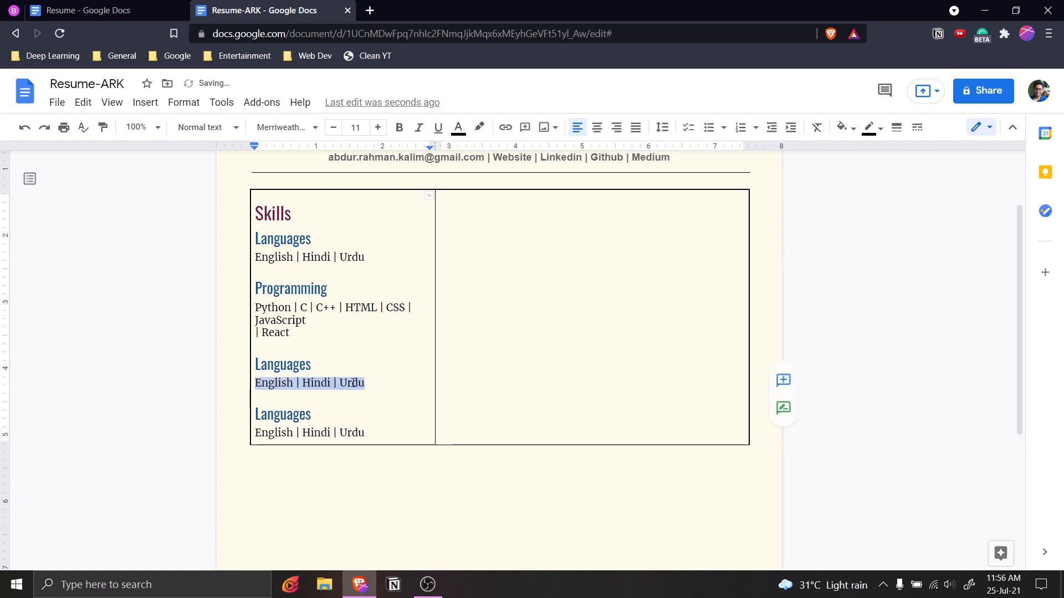
pyautogui.write('Reading | Chess | Football')
# Retitle the third Languages heading as Hobbies.
pyautogui.moveTo(328, 364); pyautogui.dragTo(254, 364)
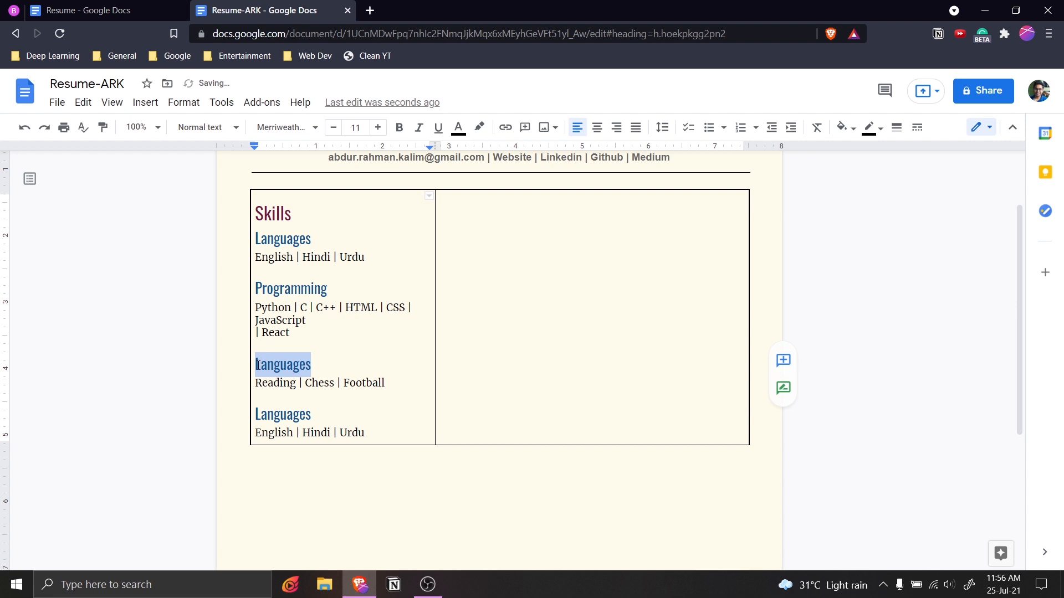
pyautogui.write('Hob')
pyautogui.press('BackSpace')
pyautogui.press('BackSpace')
pyautogui.write('o')
pyautogui.press('BackSpace')
pyautogui.write('obbies')
# Delete the last Languages block and rejoin React onto the JavaScript line.
pyautogui.moveTo(366, 432); pyautogui.dragTo(254, 413)
pyautogui.press('BackSpace')
pyautogui.press('BackSpace')
pyautogui.press('BackSpace')
pyautogui.press('Tab')
pyautogui.scroll(2, 366, 449)
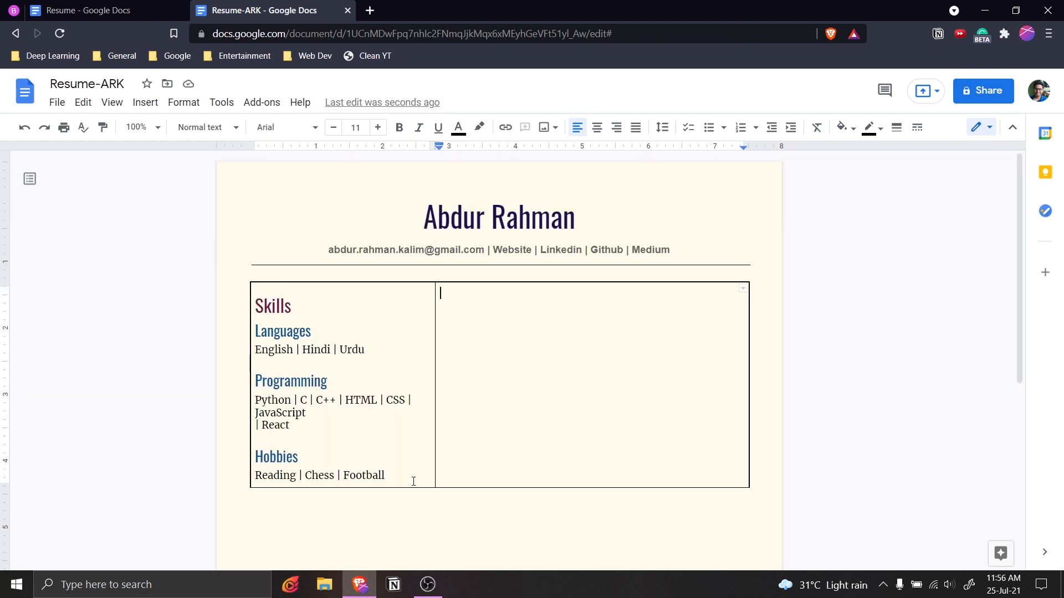
pyautogui.click(254, 425)
pyautogui.press('BackSpace')
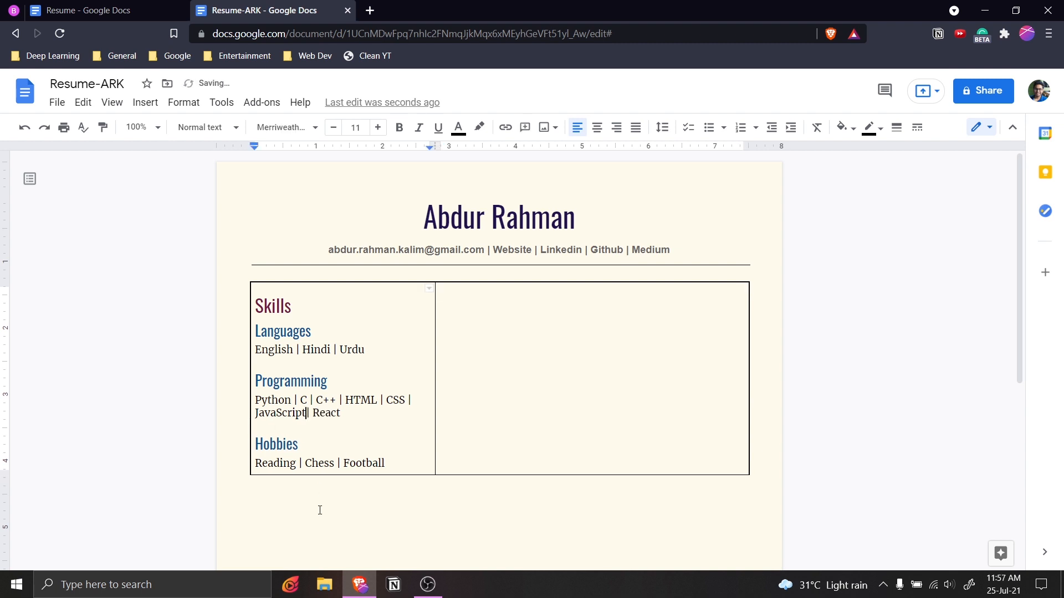
pyautogui.click(505, 429)
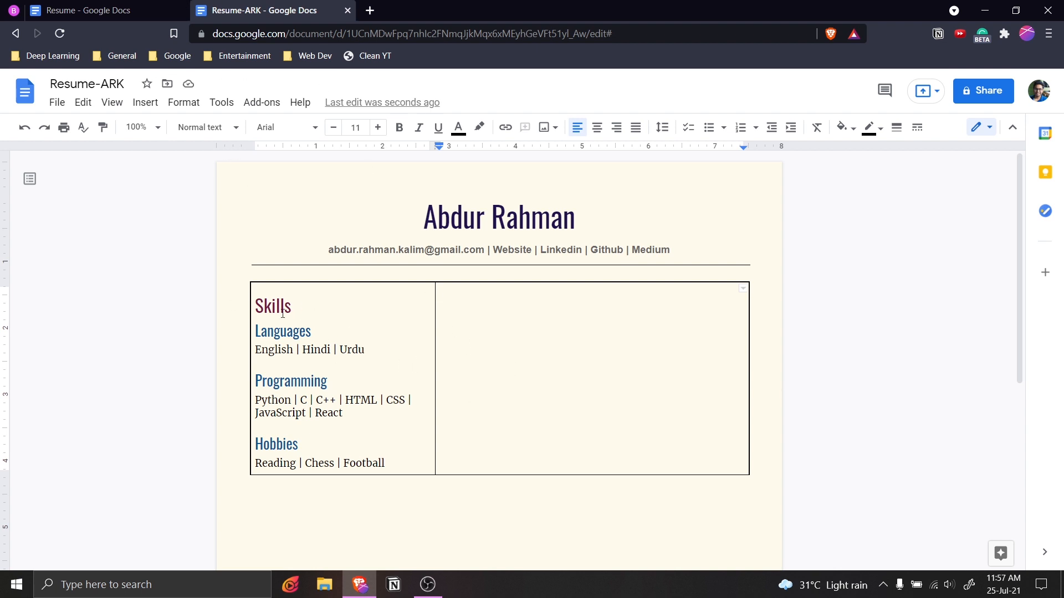
# Copy the Skills, Languages and English | Hindi | Urdu block into the right table cell.
pyautogui.moveTo(254, 305); pyautogui.dragTo(370, 353)
pyautogui.hotkey('ctrl', 'c')
pyautogui.click(480, 315)
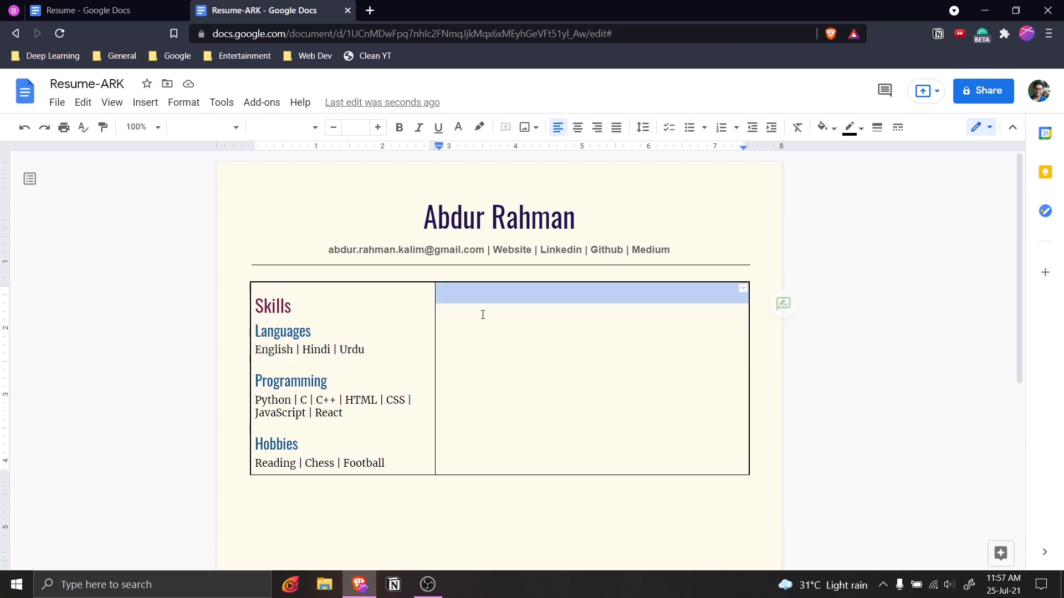
pyautogui.hotkey('ctrl', 'v')
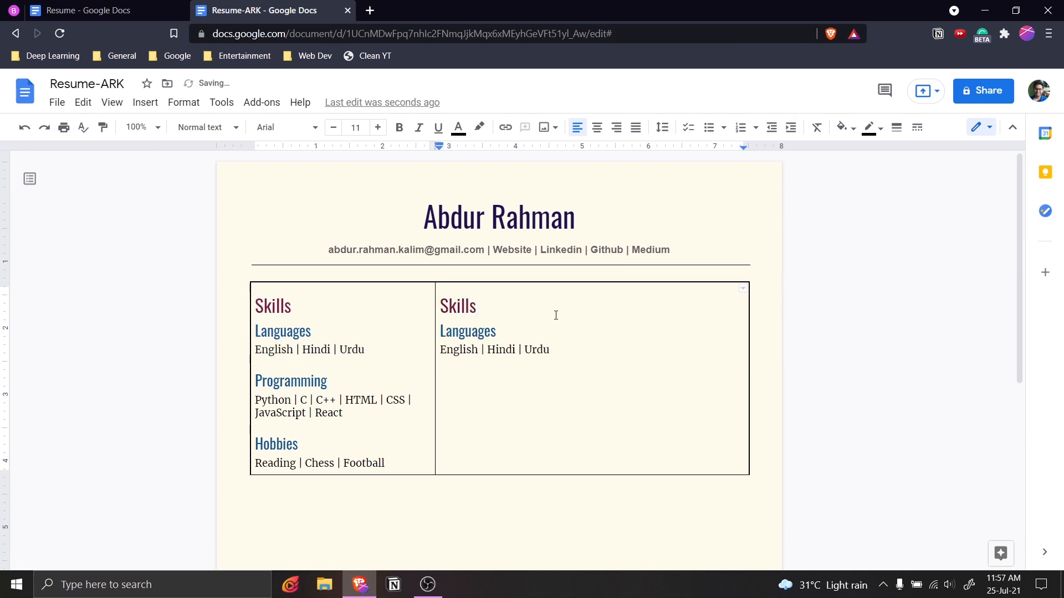
# Rename the copied Skills heading to Internships.
pyautogui.click(556, 314)
pyautogui.hotkey('shift', 'Left')
pyautogui.hotkey('shift', 'Left')
pyautogui.hotkey('shift', 'Left')
pyautogui.hotkey('shift', 'Left')
pyautogui.hotkey('shift', 'Left')
pyautogui.hotkey('shift', 'Left')
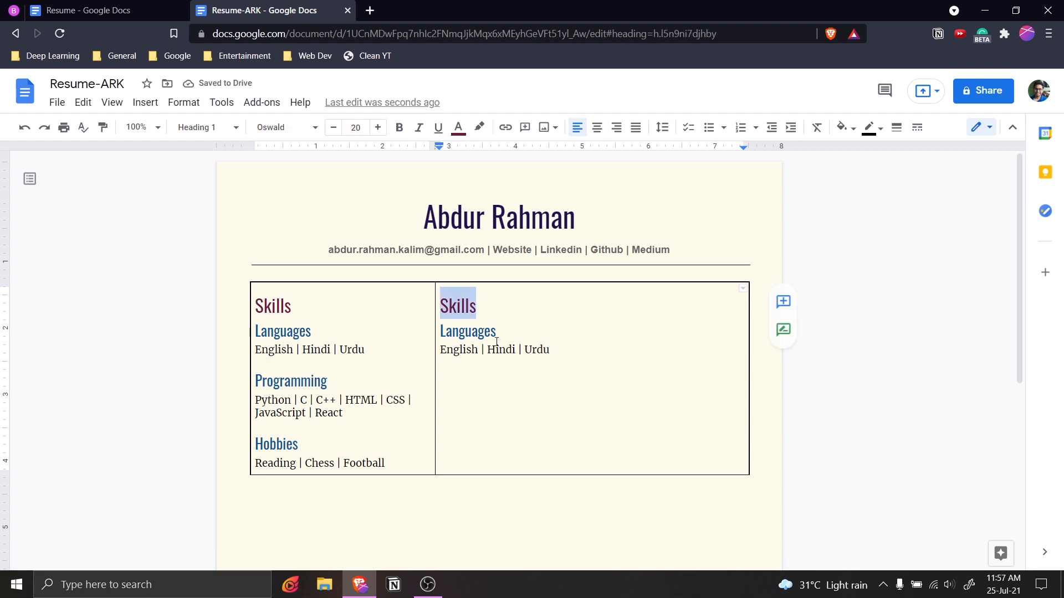
pyautogui.write('Inten')
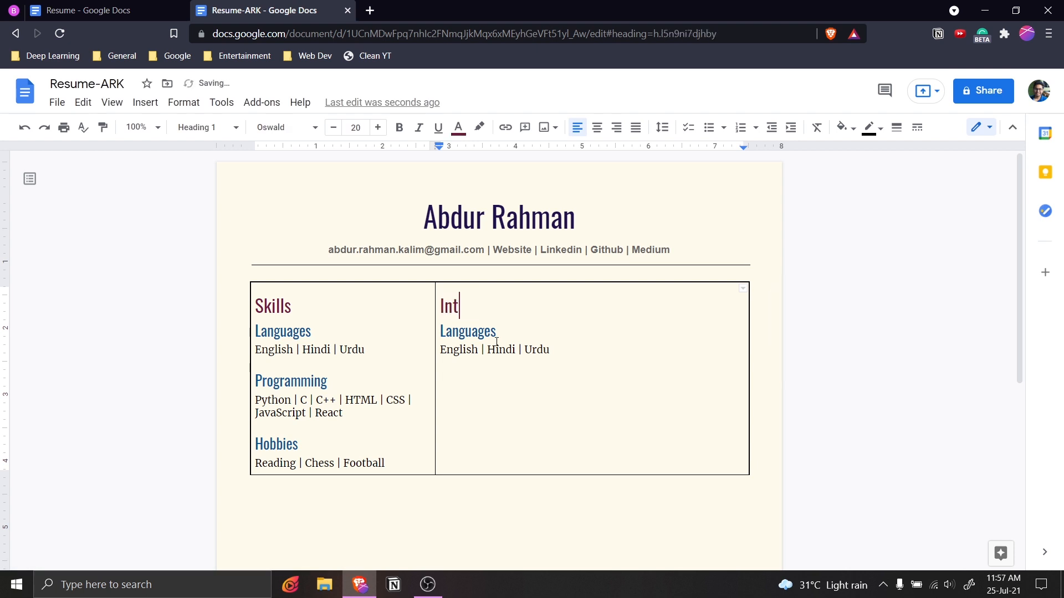
pyautogui.press('BackSpace')
pyautogui.write('rn')
pyautogui.press('BackSpace')
pyautogui.press('BackSpace')
pyautogui.write('rnships')
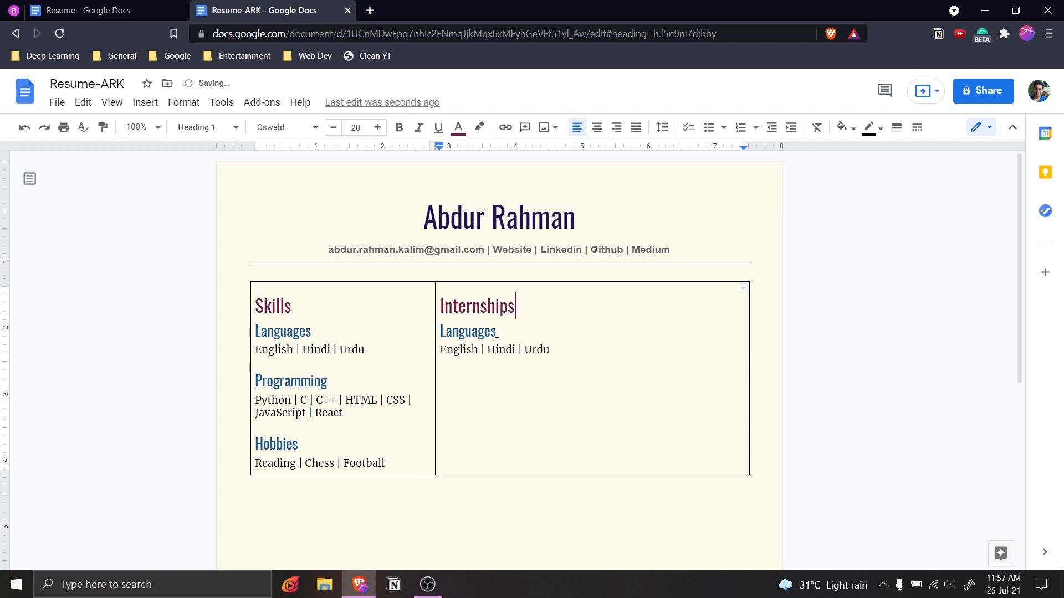
# Check the Munich internship name in the original Resume, then select the Languages subheading under Internships.
pyautogui.hotkey('ctrl', 'shift', 'Tab')
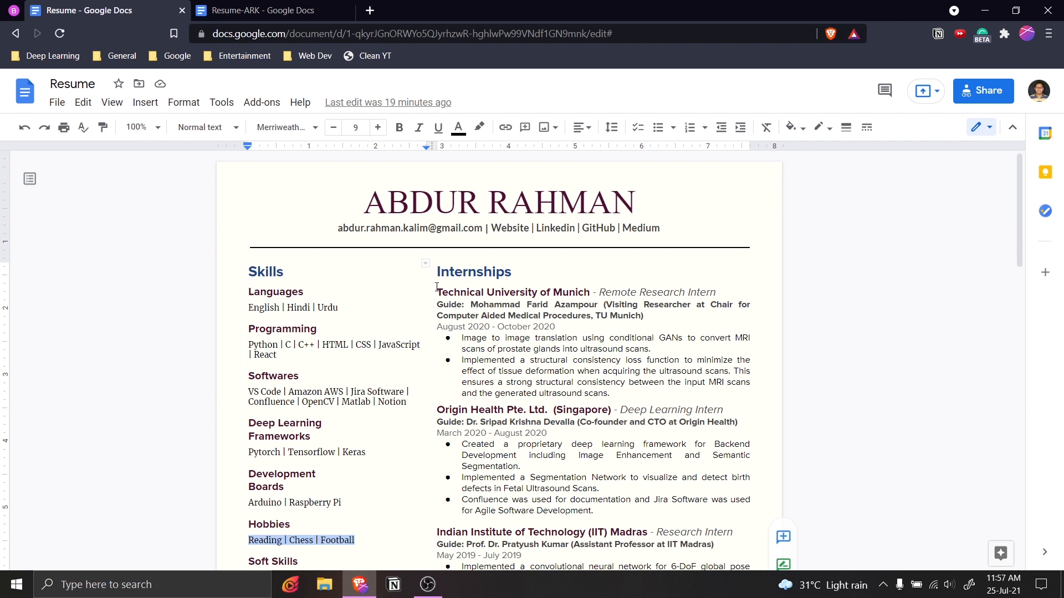
pyautogui.moveTo(589, 299)
pyautogui.mouseDown()
pyautogui.moveTo(443, 293)
pyautogui.moveTo(590, 293)
pyautogui.mouseUp()
pyautogui.click(476, 299)
pyautogui.hotkey('ctrl', 'Tab')
pyautogui.moveTo(495, 331); pyautogui.dragTo(440, 331)
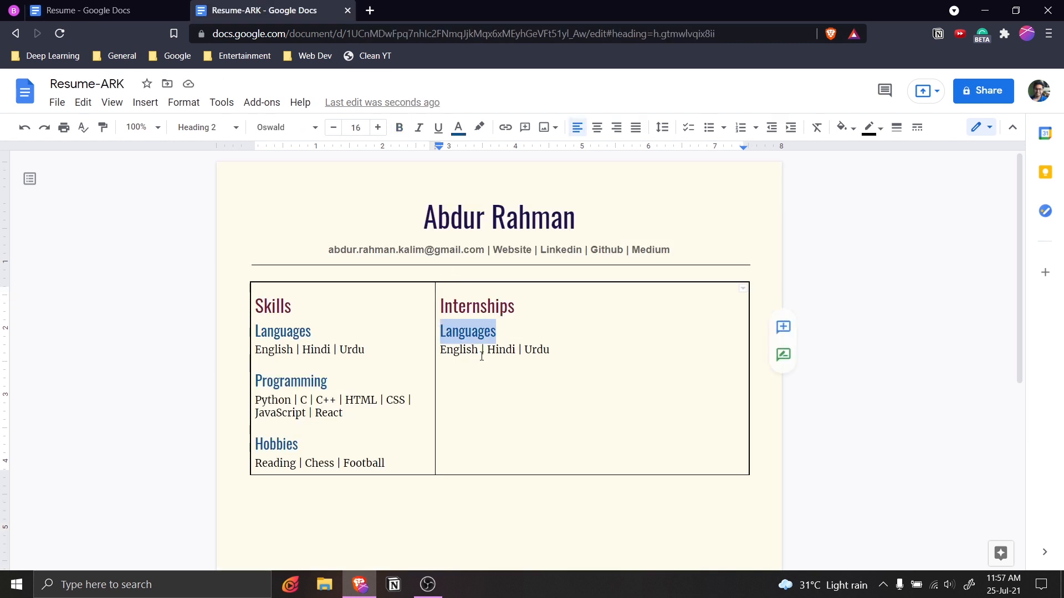
# Change the Languages subheading to 'Technical University of Munich - Remote Research Intern' and select the role part.
pyautogui.hotkey('ctrl', 'shift', 'v')
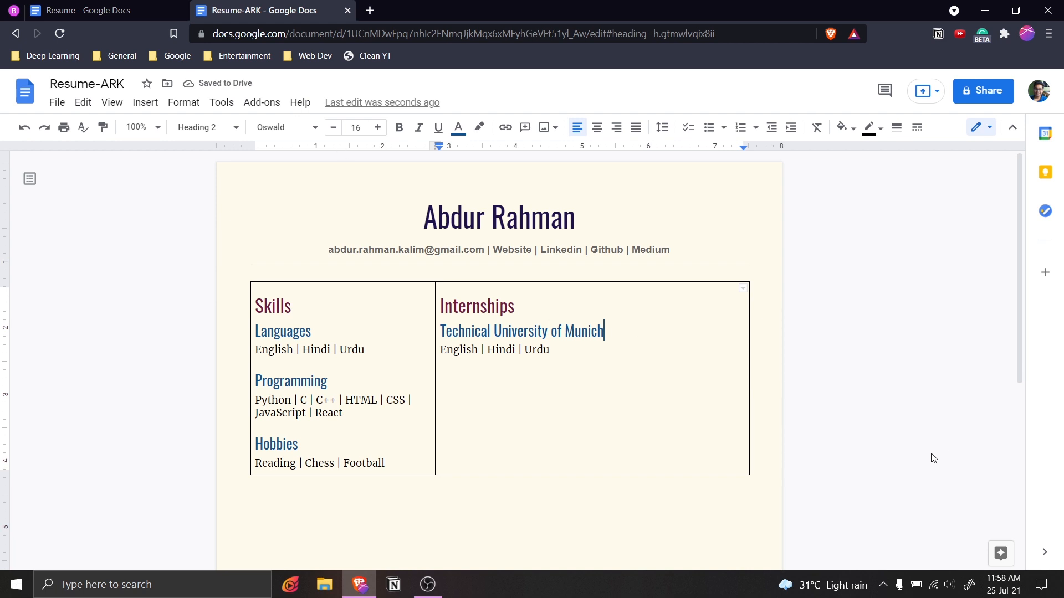
pyautogui.write('- Remote Research Intern')
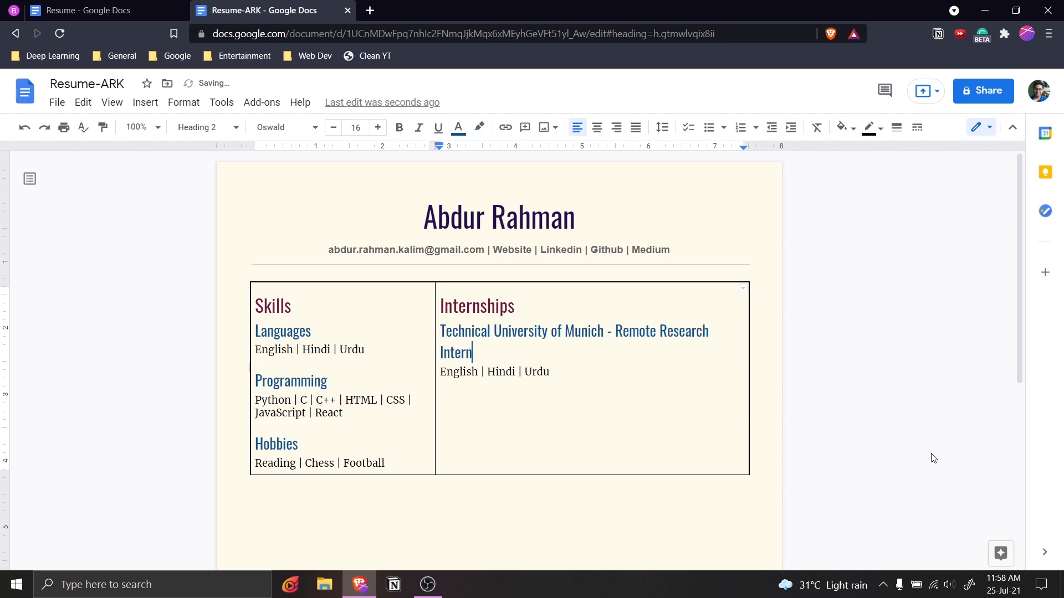
pyautogui.click(609, 334)
pyautogui.hotkey('shift', 'Down')
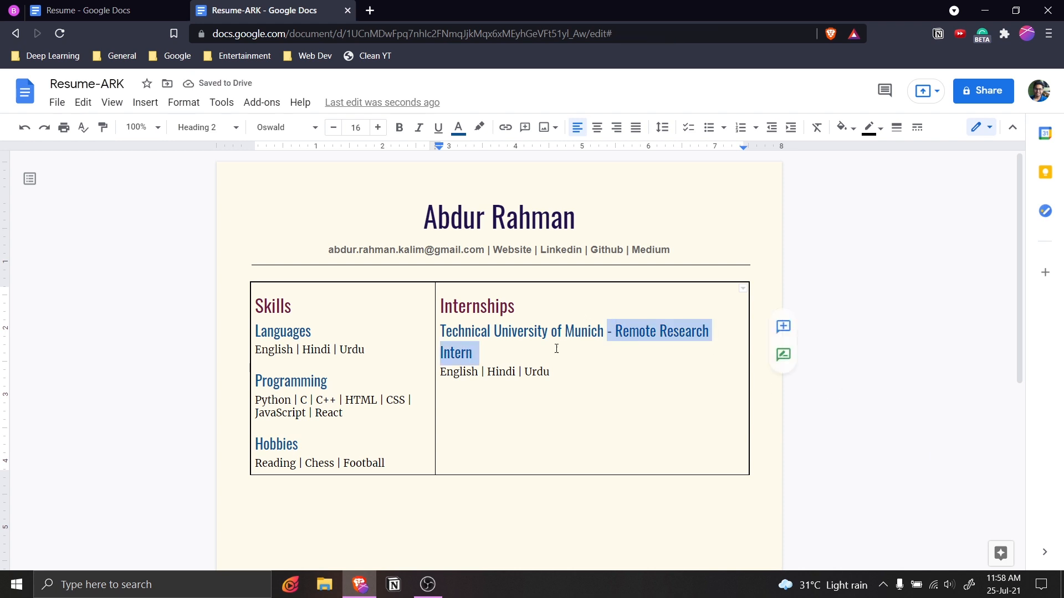
# Color the '- Remote Research Intern' role text dark grey.
pyautogui.click(620, 348)
pyautogui.click(608, 338)
pyautogui.hotkey('shift', 'Down')
pyautogui.click(610, 343)
pyautogui.click(609, 334)
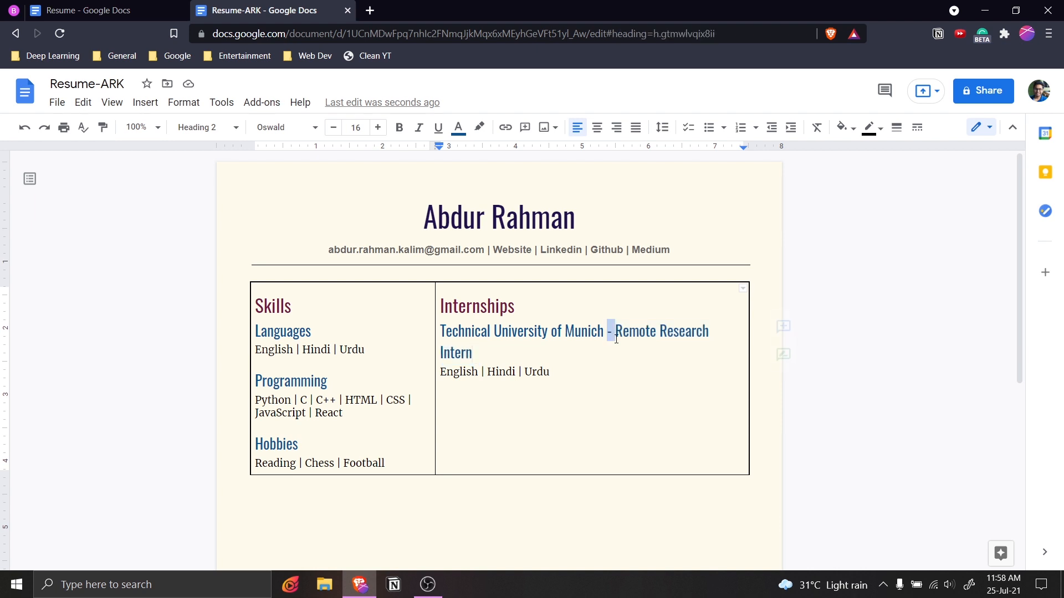
pyautogui.hotkey('shift', 'Down')
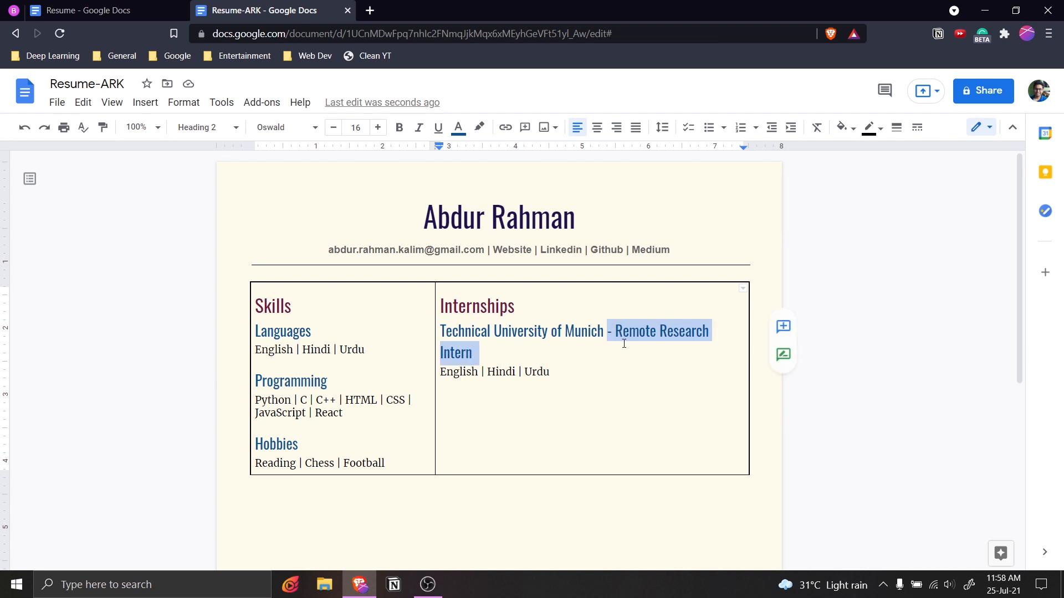
pyautogui.click(457, 127)
pyautogui.click(510, 155)
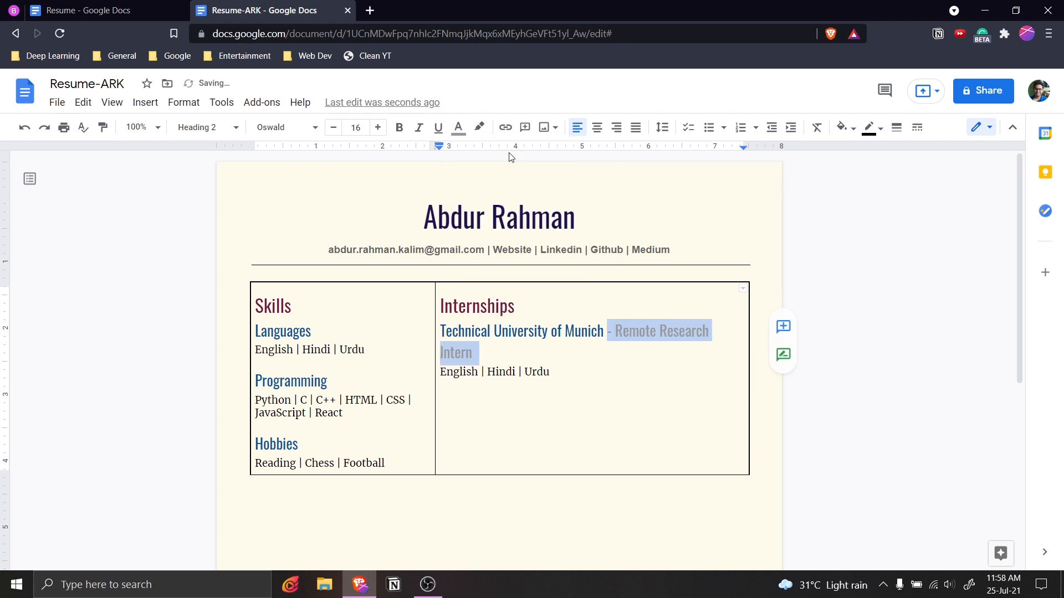
pyautogui.click(457, 127)
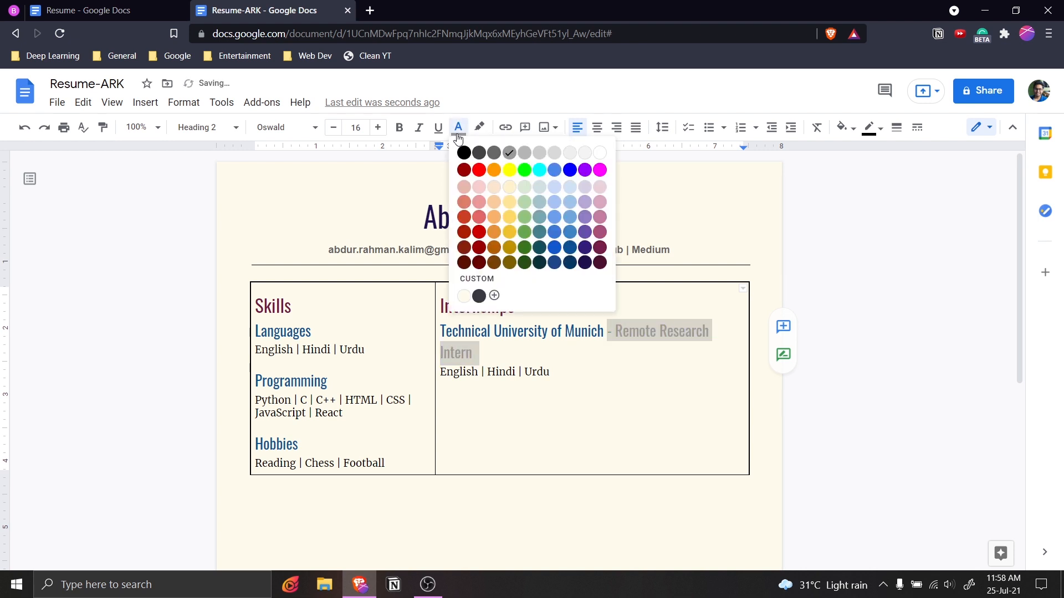
pyautogui.click(495, 154)
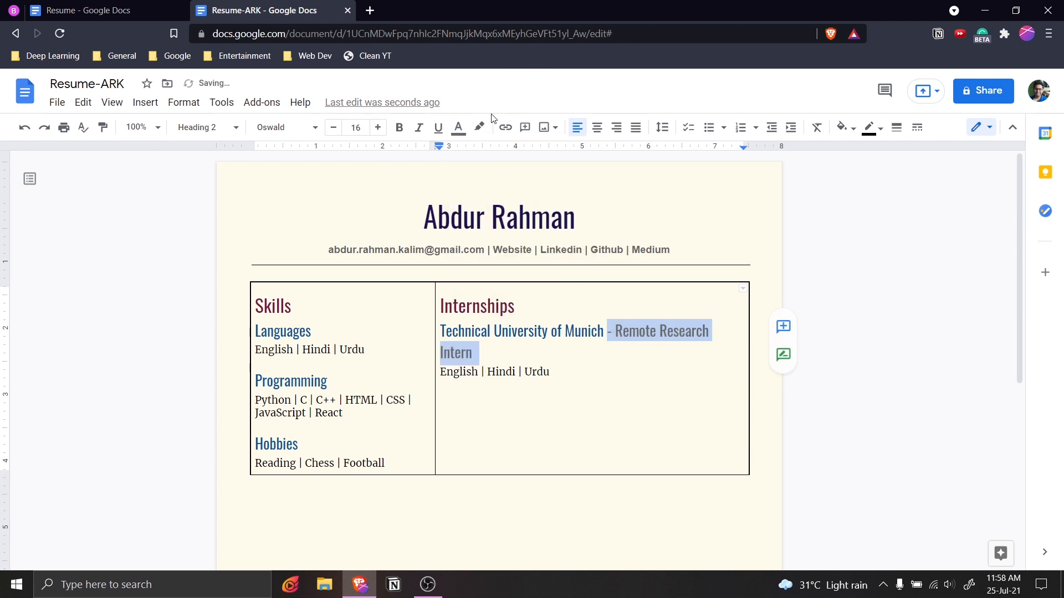
# Make the role text italic Arial at 12 pt.
pyautogui.click(418, 127)
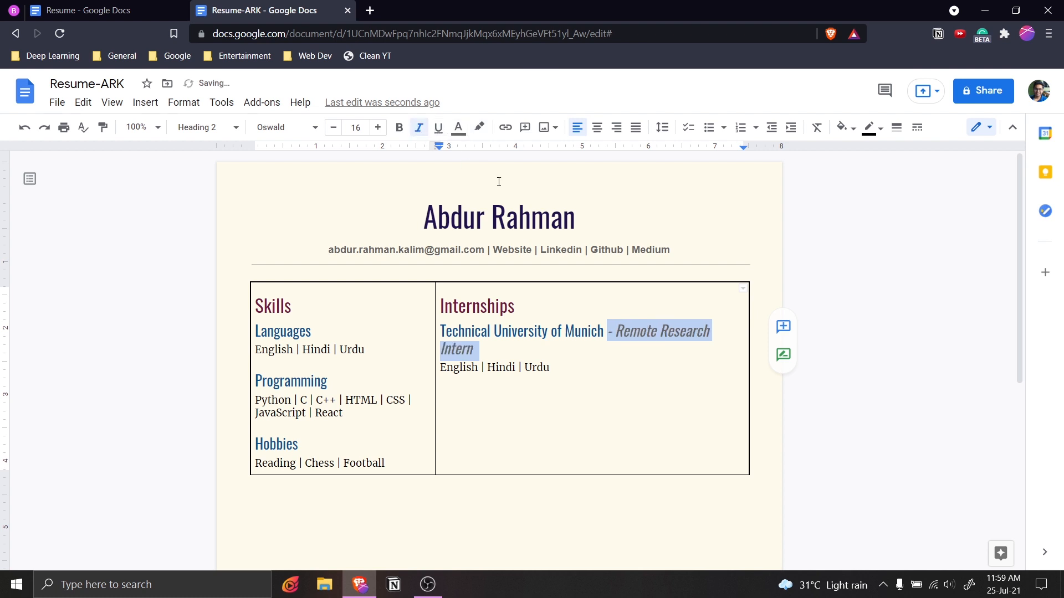
pyautogui.click(291, 132)
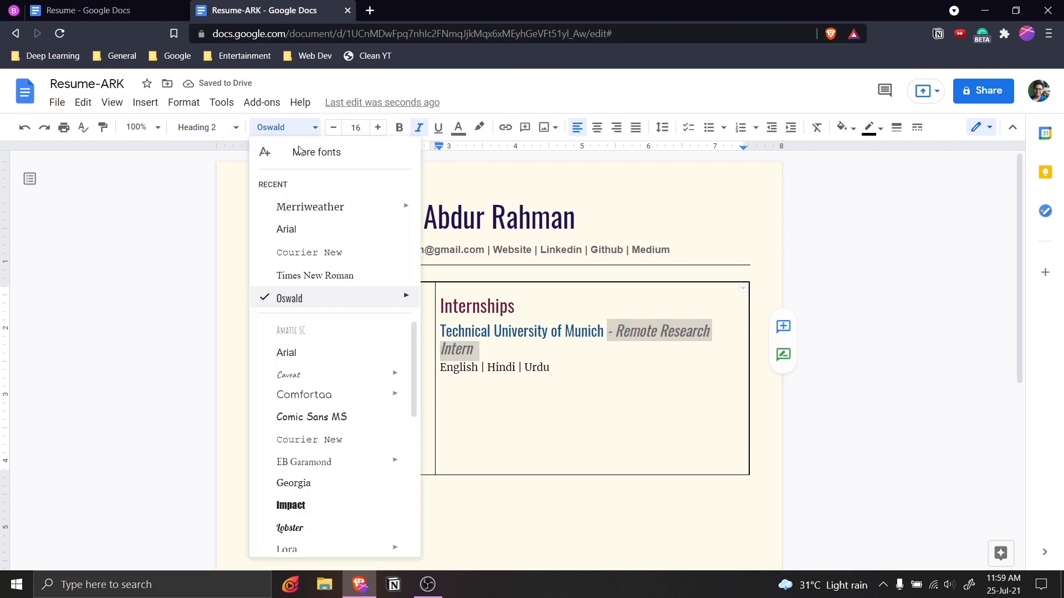
pyautogui.click(330, 209)
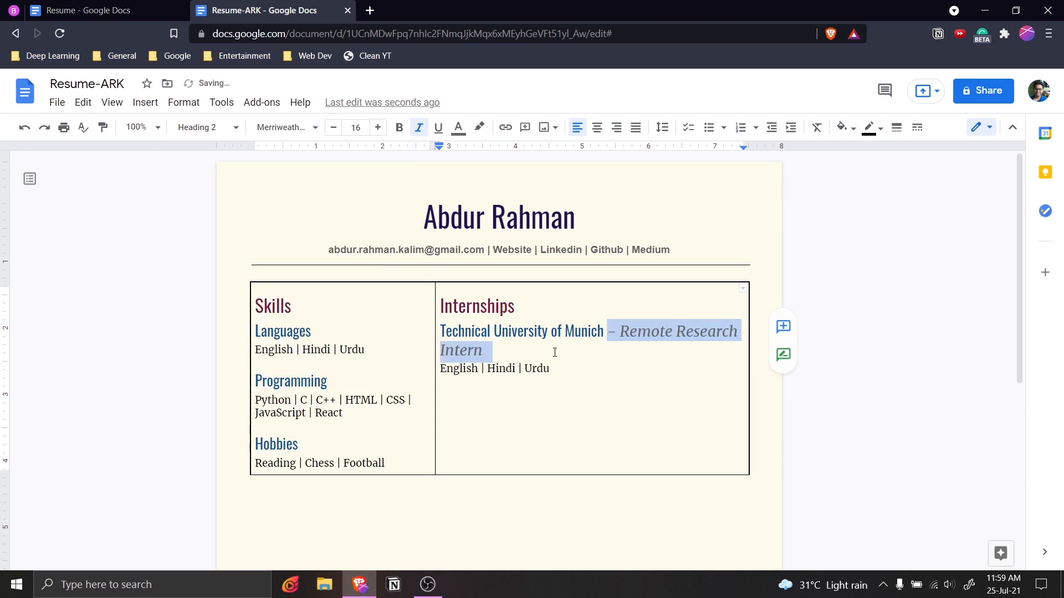
pyautogui.click(285, 130)
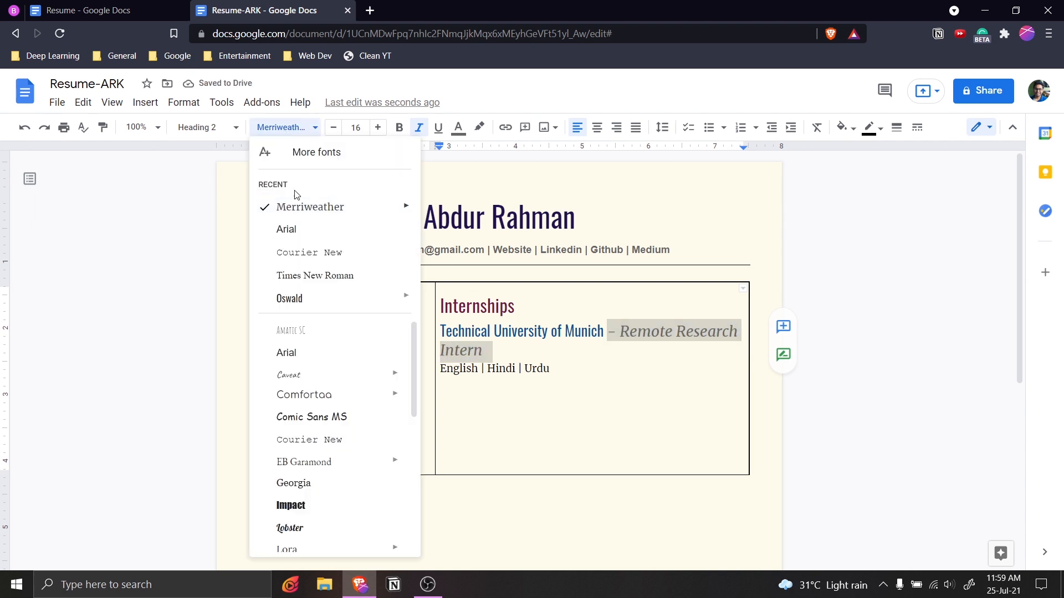
pyautogui.click(316, 355)
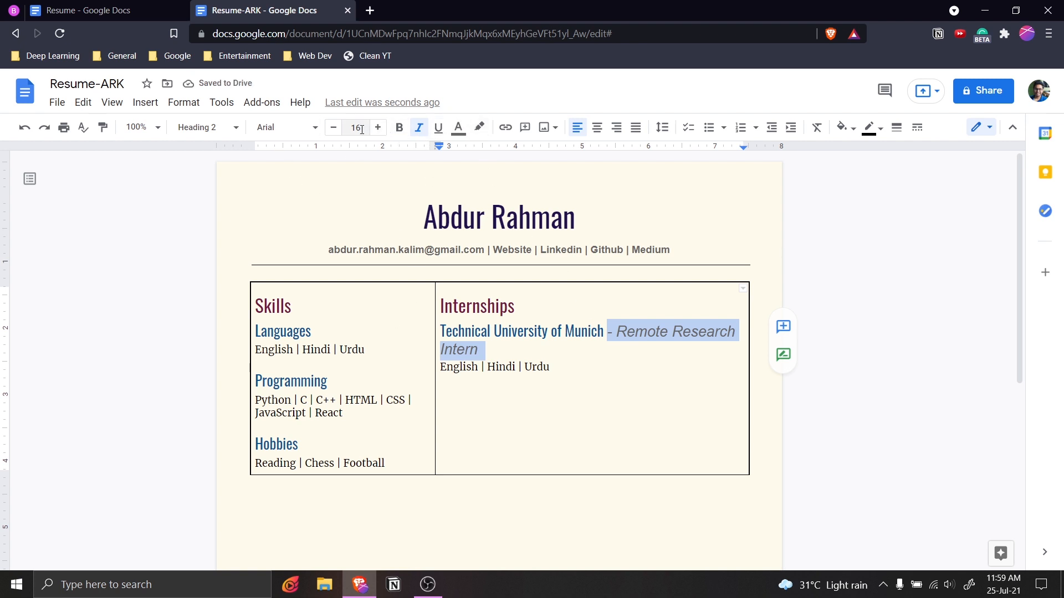
pyautogui.click(336, 132)
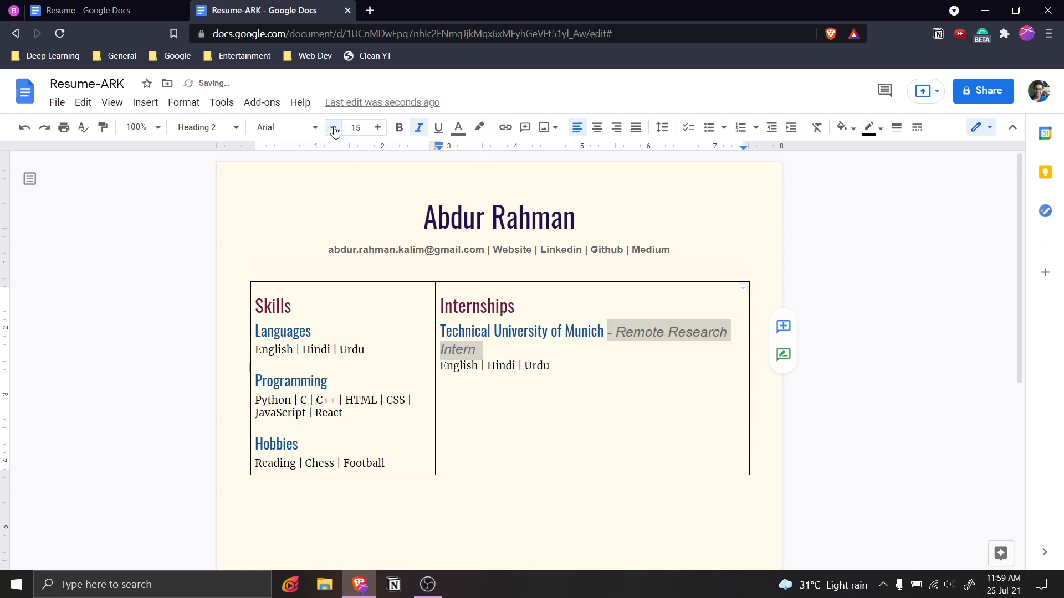
pyautogui.click(335, 131)
pyautogui.click(335, 131)
pyautogui.click(334, 130)
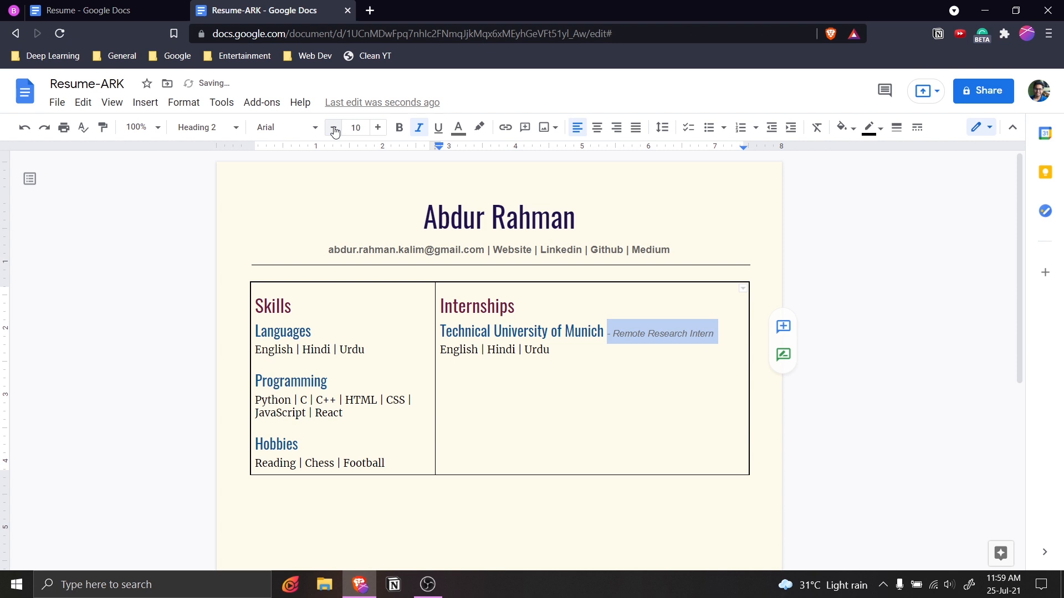
pyautogui.click(377, 128)
pyautogui.click(378, 128)
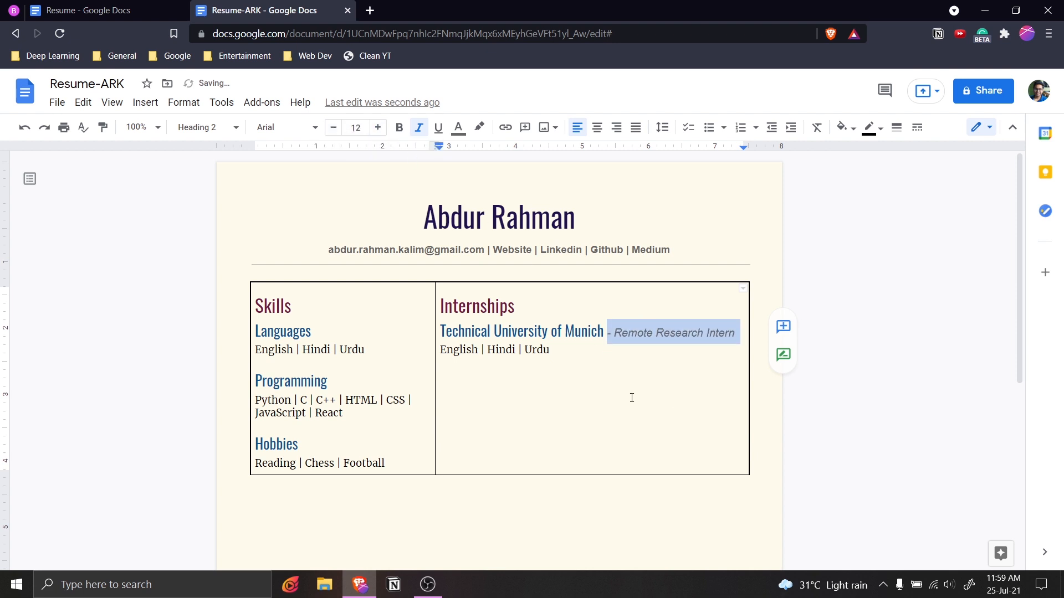
pyautogui.click(610, 419)
pyautogui.hotkey('ctrl', 'shift', 'Tab')
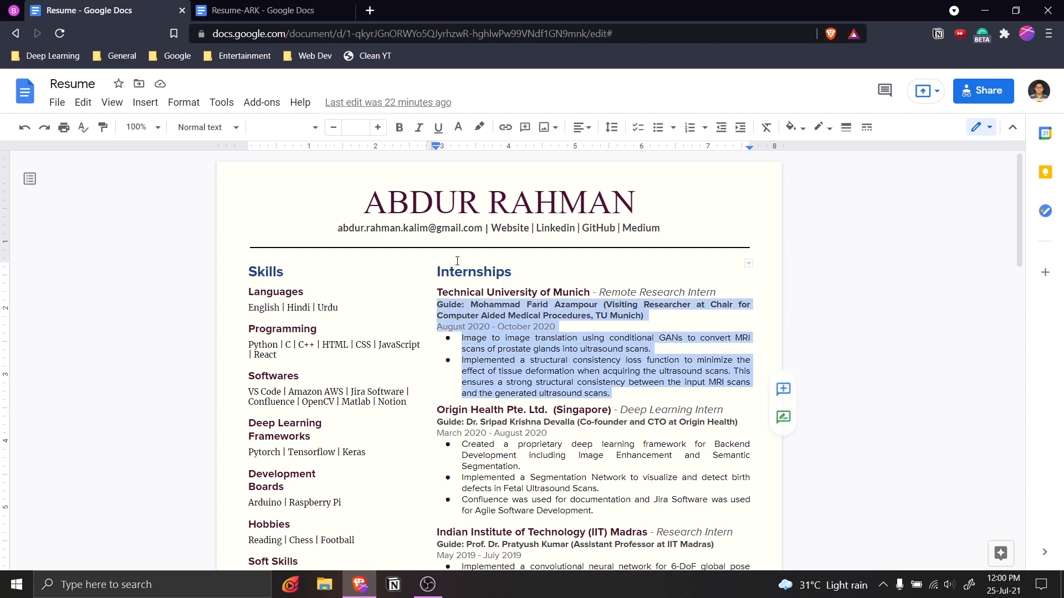
# Replace the placeholder with the Munich internship's Guide line, August 2020 - October 2020 dates and two bullets.
pyautogui.click(278, 12)
pyautogui.press('BackSpace')
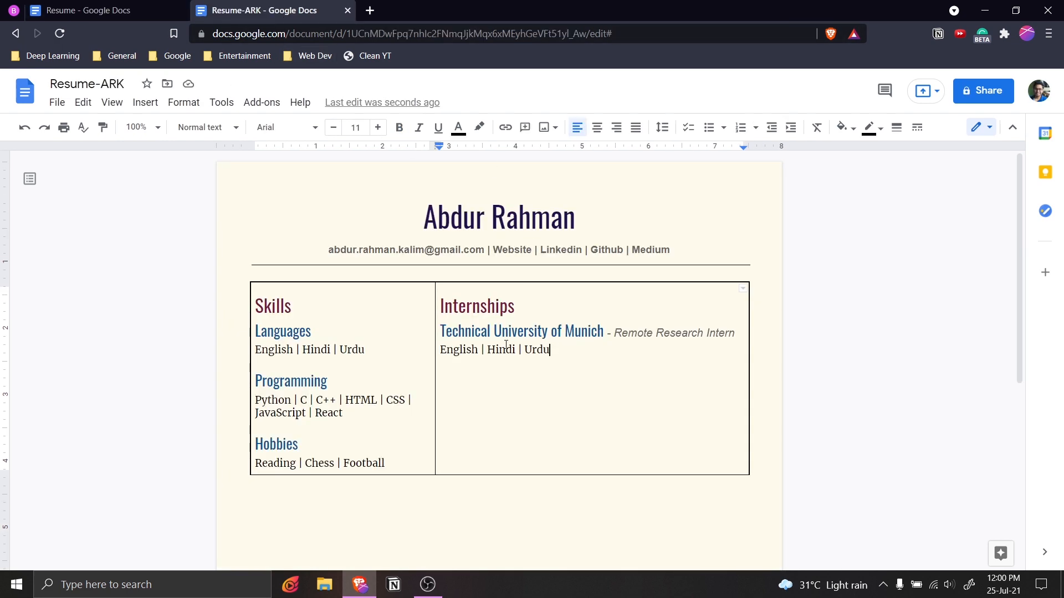
pyautogui.hotkey('shift', 'Up')
pyautogui.hotkey('shift', 'Home')
pyautogui.hotkey('shift', 'Down')
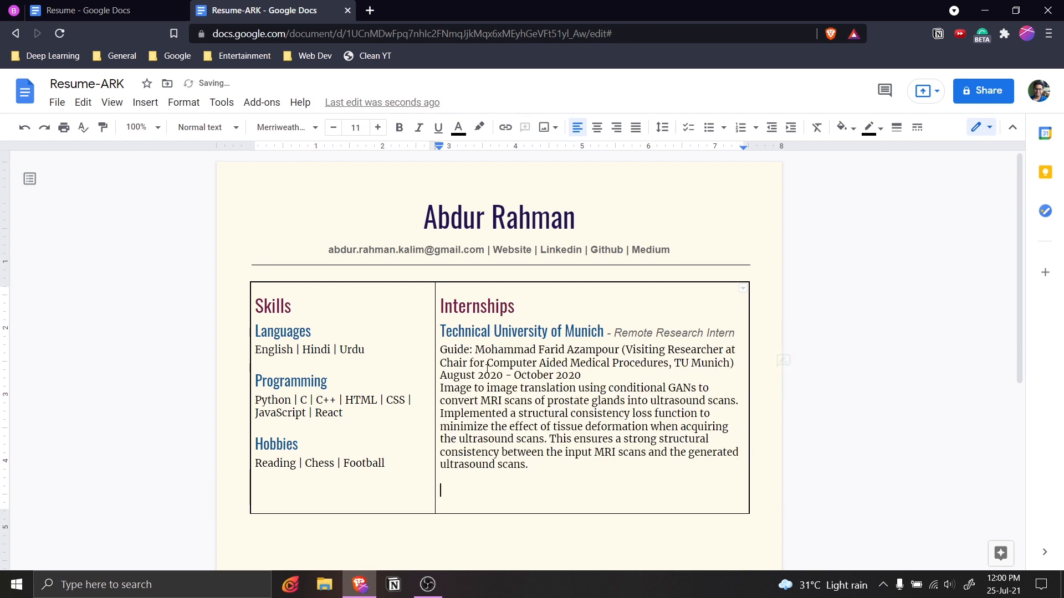
pyautogui.hotkey('ctrl', 'z')
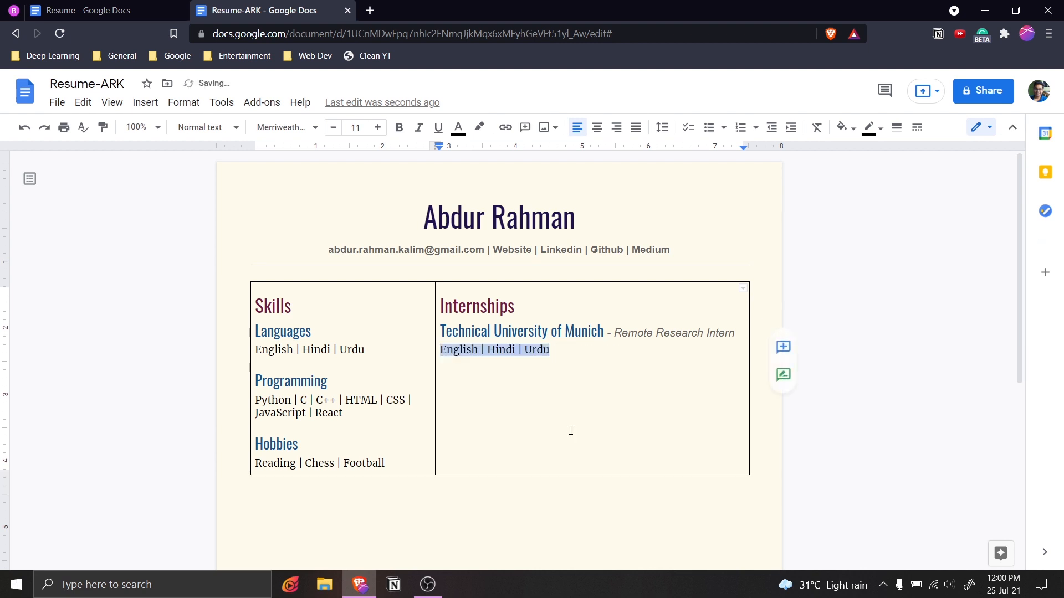
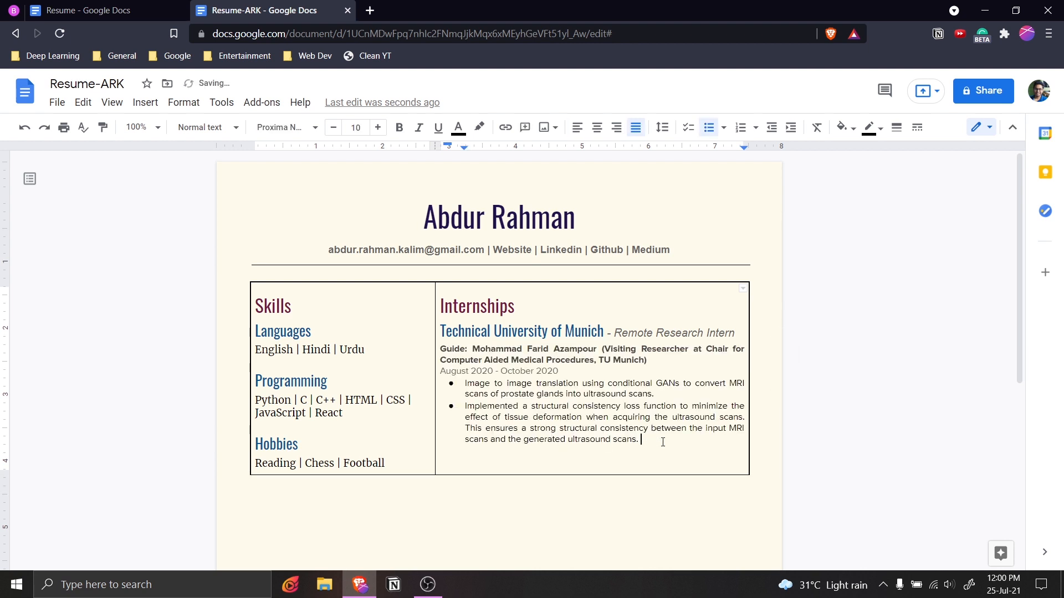
pyautogui.scroll(-3, 705, 393)
pyautogui.scroll(3, 703, 409)
# Duplicate the whole Technical University of Munich entry below itself.
pyautogui.click(656, 367)
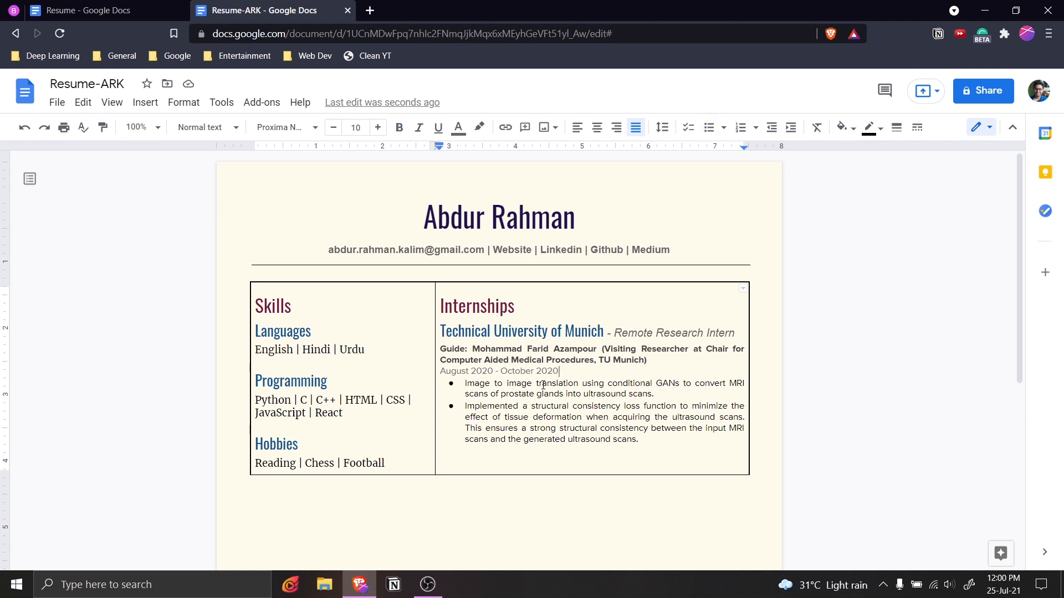
pyautogui.moveTo(559, 372); pyautogui.dragTo(442, 373)
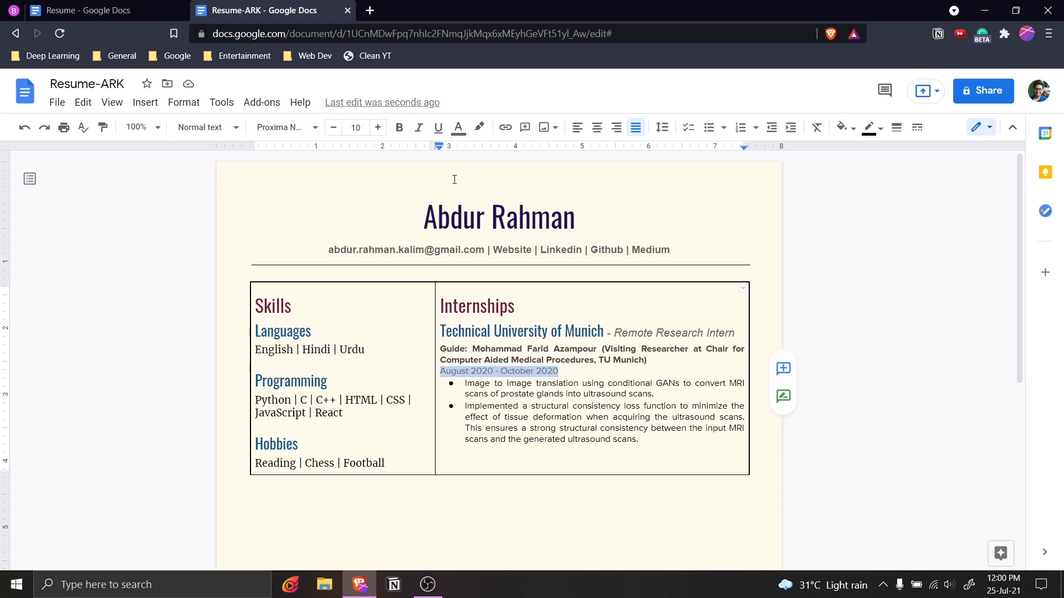
pyautogui.click(651, 438)
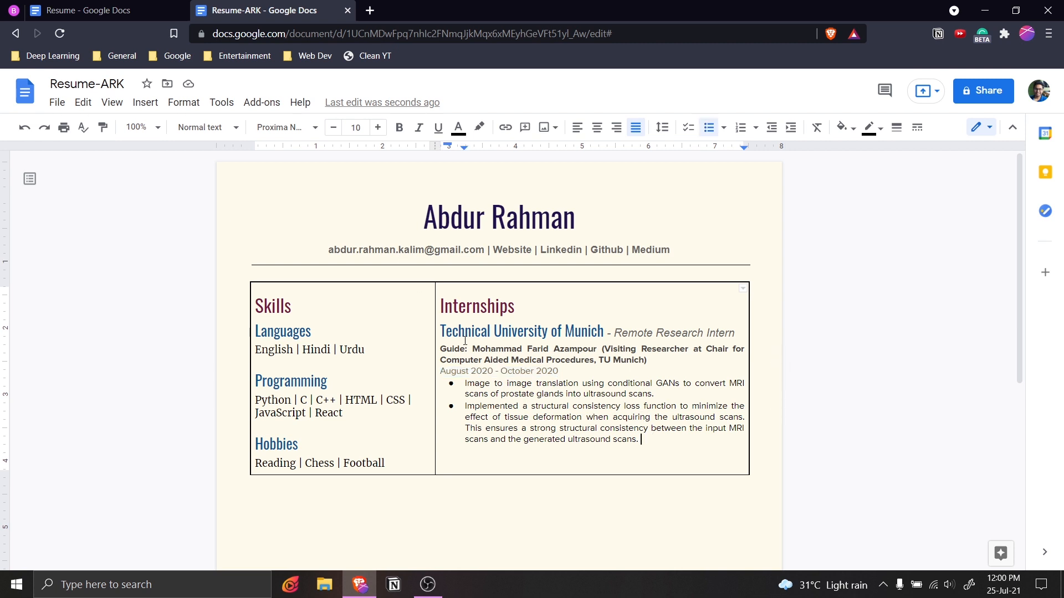
pyautogui.moveTo(441, 331); pyautogui.dragTo(644, 443)
pyautogui.hotkey('ctrl', 'c')
pyautogui.click(584, 463)
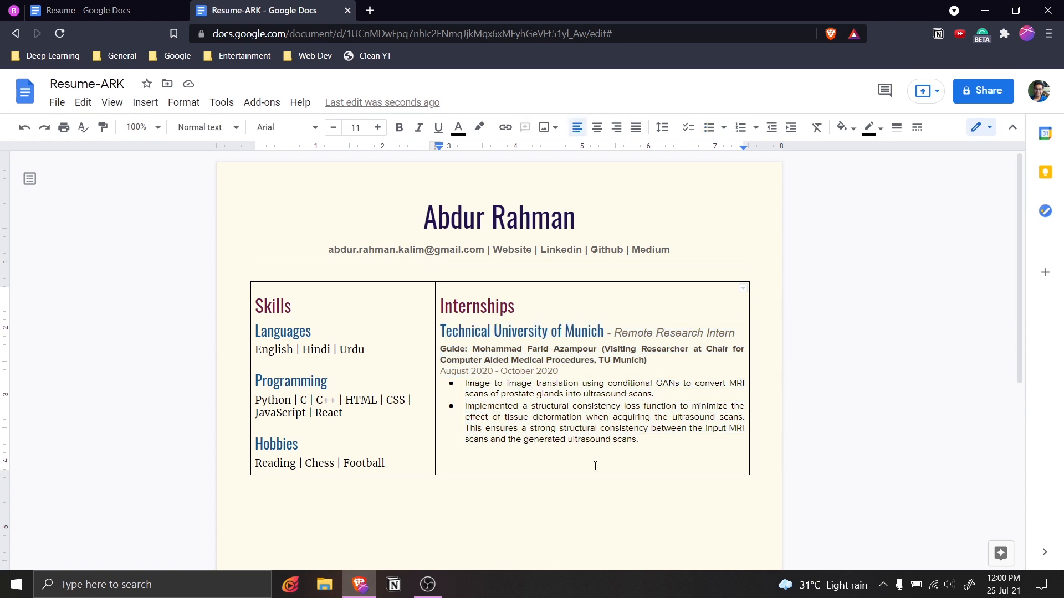
pyautogui.hotkey('ctrl', 'v')
# Paste a third Technical University of Munich entry on a new line below the second.
pyautogui.scroll(-3, 649, 462)
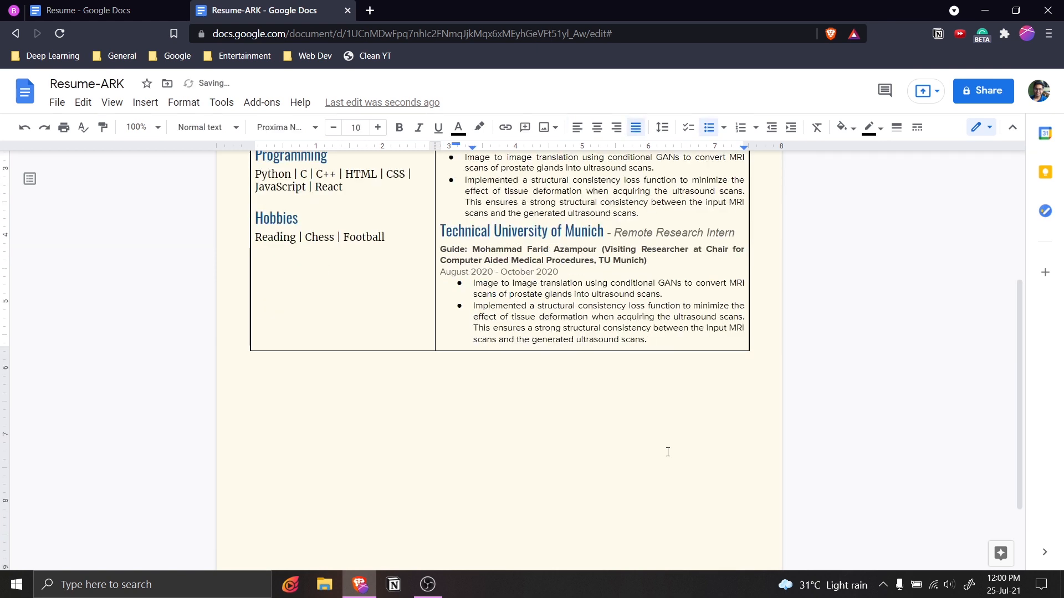
pyautogui.press('Return')
pyautogui.press('Return')
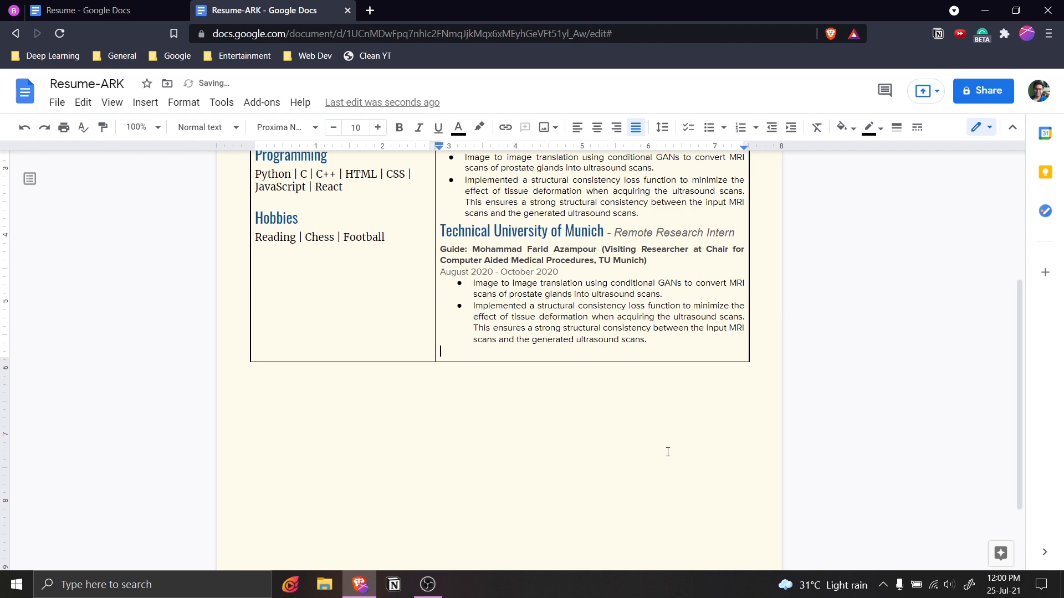
pyautogui.hotkey('ctrl', 'v')
pyautogui.scroll(4, 663, 446)
pyautogui.scroll(-2, 592, 413)
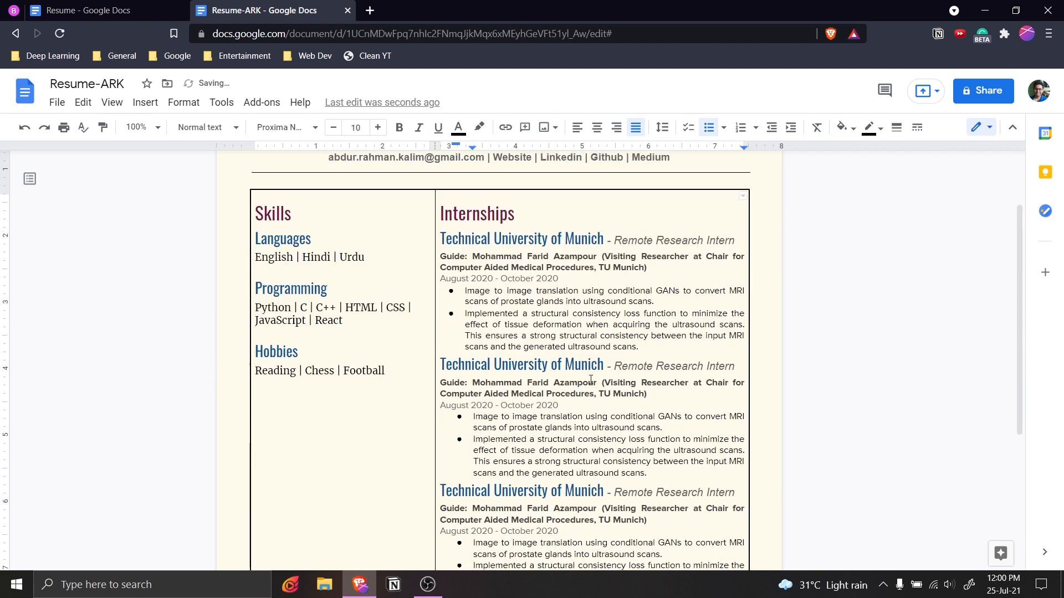
pyautogui.scroll(-2, 593, 413)
pyautogui.scroll(2, 575, 357)
pyautogui.moveTo(442, 363); pyautogui.dragTo(732, 367)
# Set custom space before the second Munich heading to 4 pt.
pyautogui.click(662, 127)
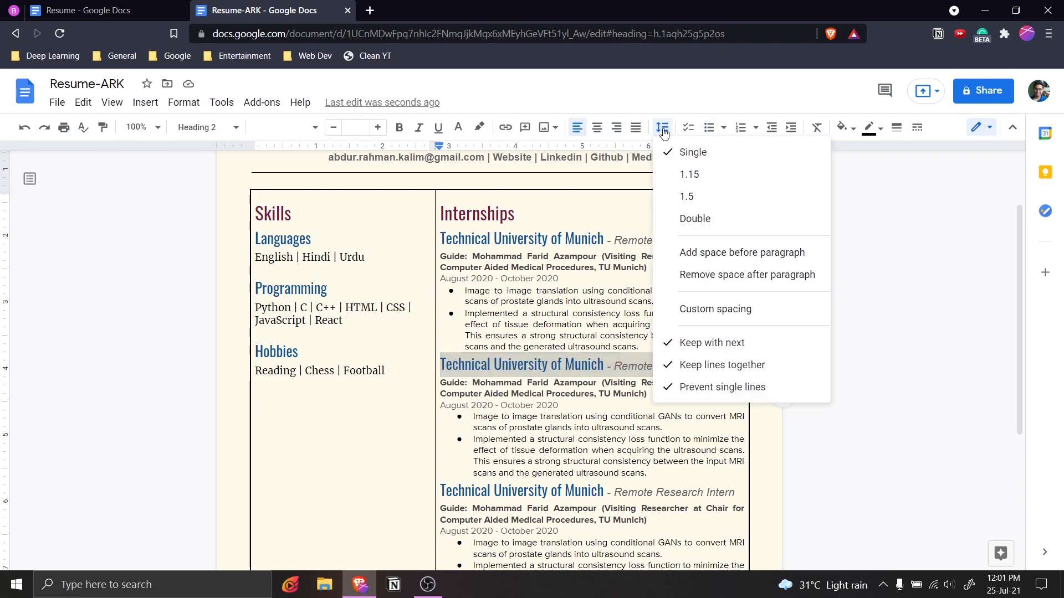
pyautogui.click(714, 308)
pyautogui.click(489, 355)
pyautogui.write('4')
pyautogui.click(573, 408)
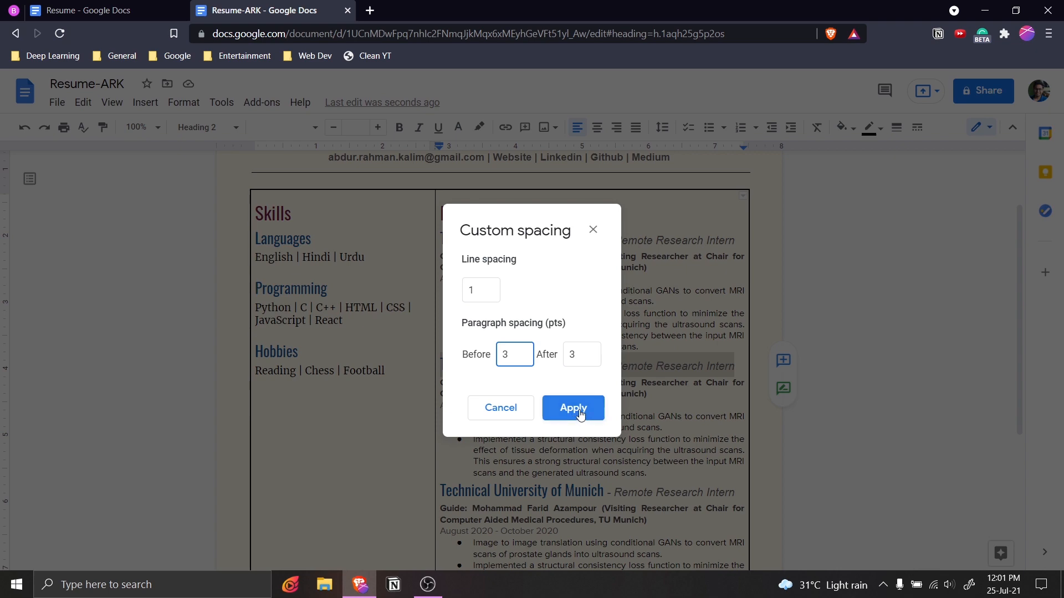
# Set custom space before the third Munich heading to 3 pt.
pyautogui.click(441, 494)
pyautogui.scroll(-2, 606, 443)
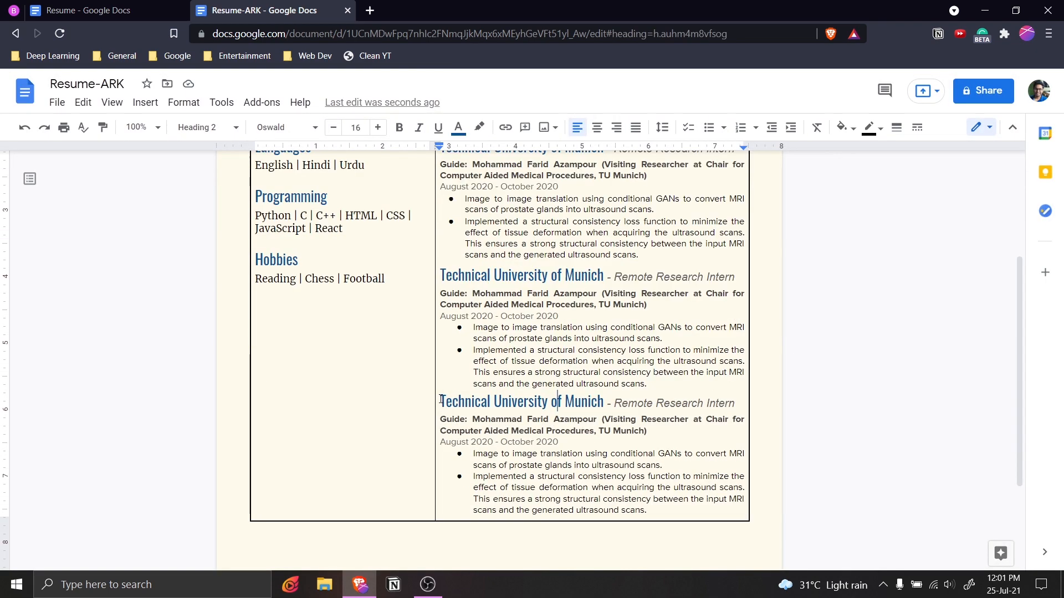
pyautogui.moveTo(606, 408); pyautogui.dragTo(738, 405)
pyautogui.scroll(2, 694, 306)
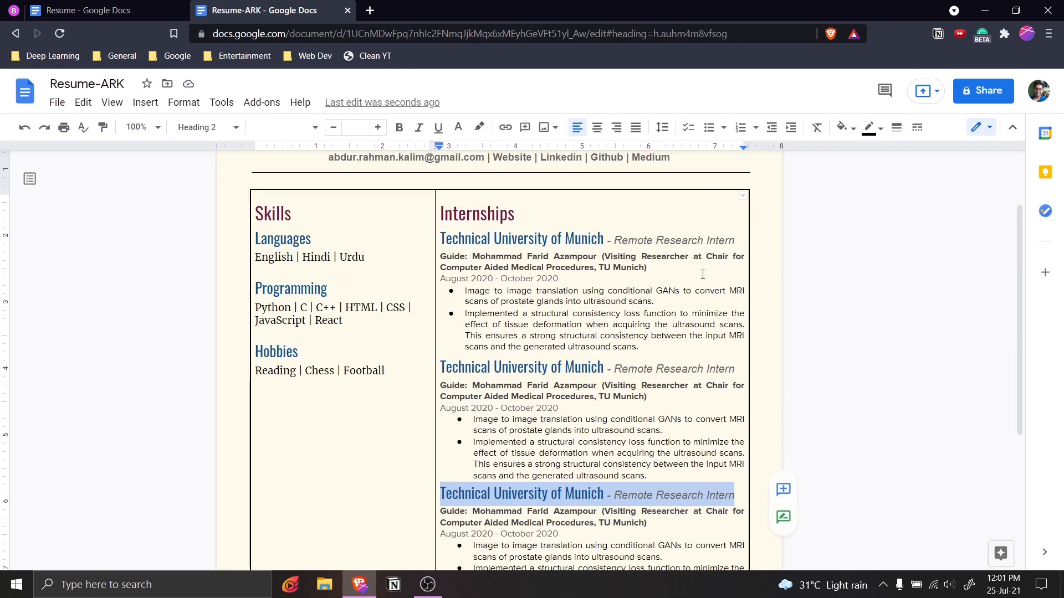
pyautogui.click(662, 128)
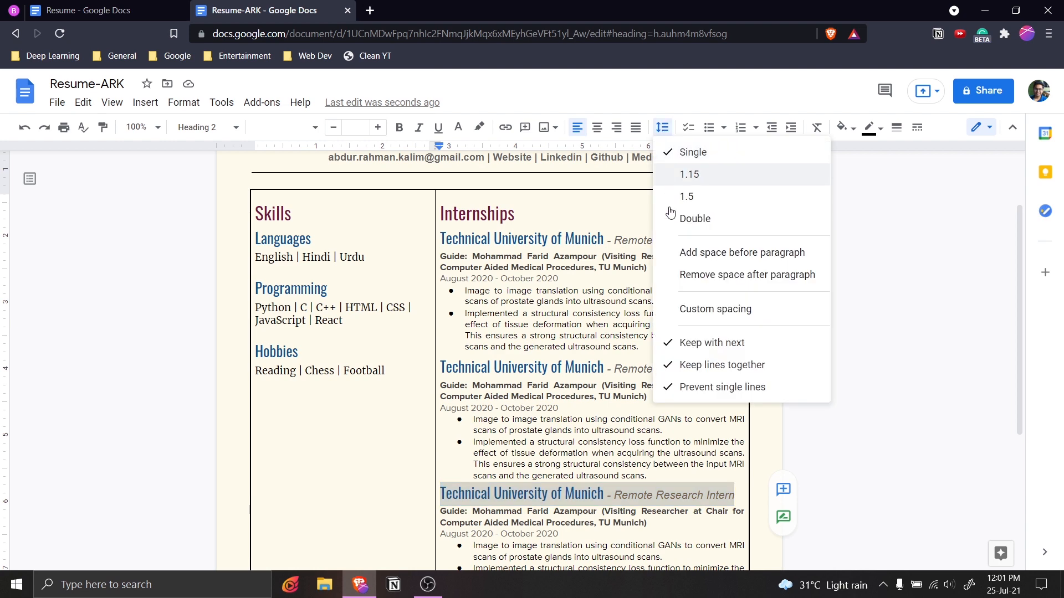
pyautogui.click(723, 308)
pyautogui.click(514, 357)
pyautogui.write('3')
pyautogui.click(573, 408)
pyautogui.scroll(-3, 628, 445)
pyautogui.scroll(2, 624, 434)
pyautogui.click(619, 502)
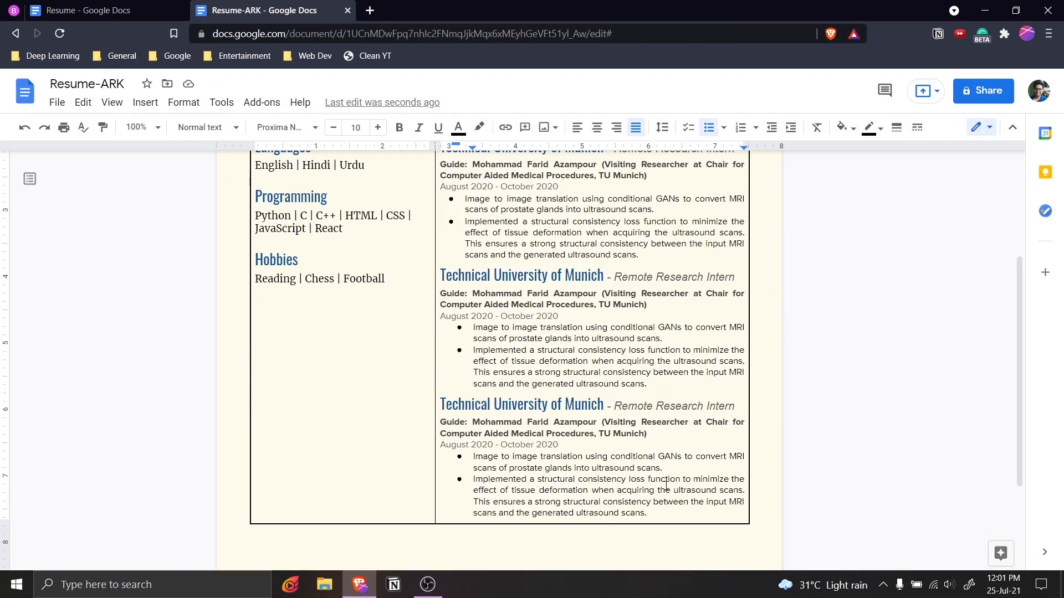
pyautogui.scroll(2, 664, 482)
# Replace the second heading's company with Origin Health Pte. Ltd. (Singapore) from the original Resume.
pyautogui.scroll(-2, 594, 382)
pyautogui.scroll(2, 570, 372)
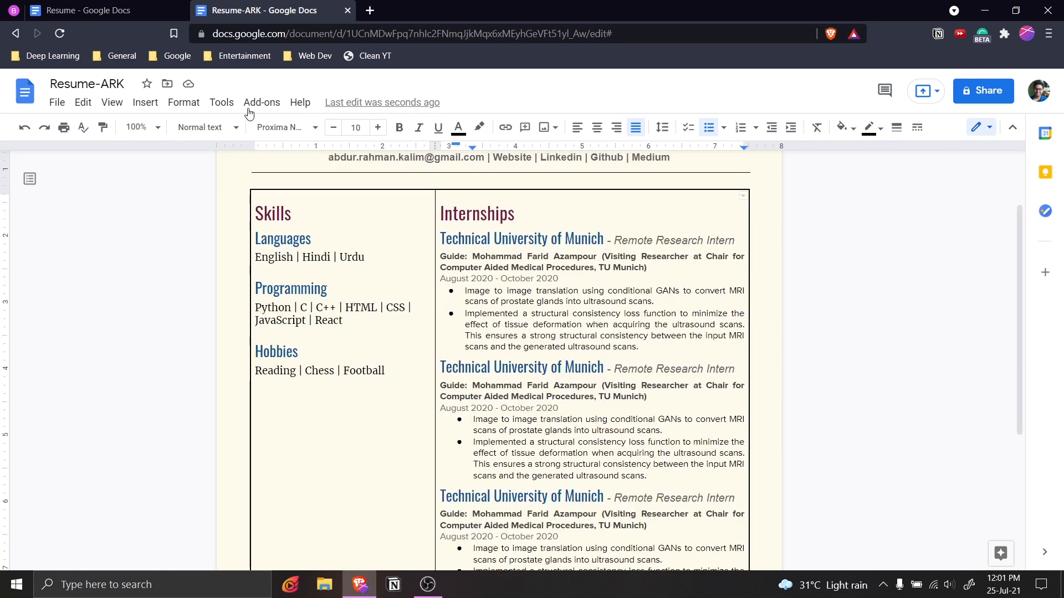
pyautogui.click(66, 10)
pyautogui.scroll(-4, 615, 333)
pyautogui.click(615, 326)
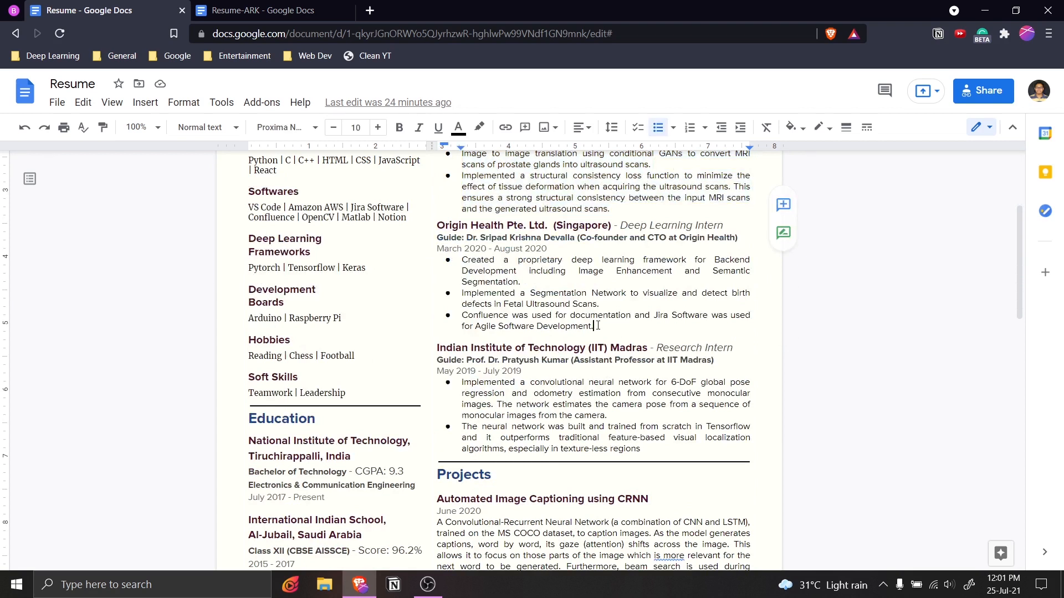
pyautogui.doubleClick(487, 225)
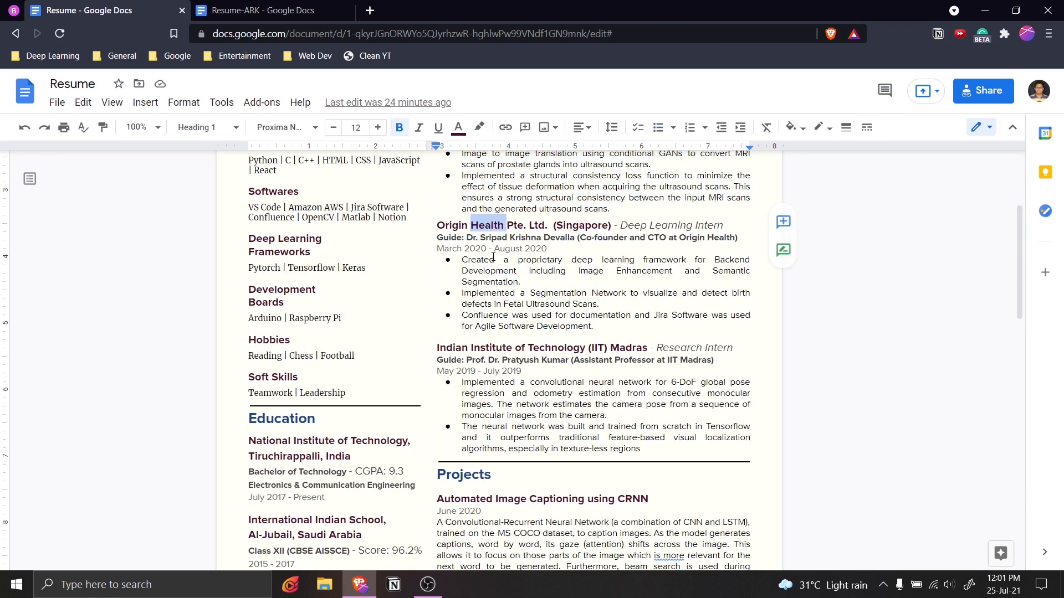
pyautogui.click(437, 224)
pyautogui.keyDown('shift'); pyautogui.click(611, 225); pyautogui.keyUp('shift')
pyautogui.hotkey('ctrl', 'c')
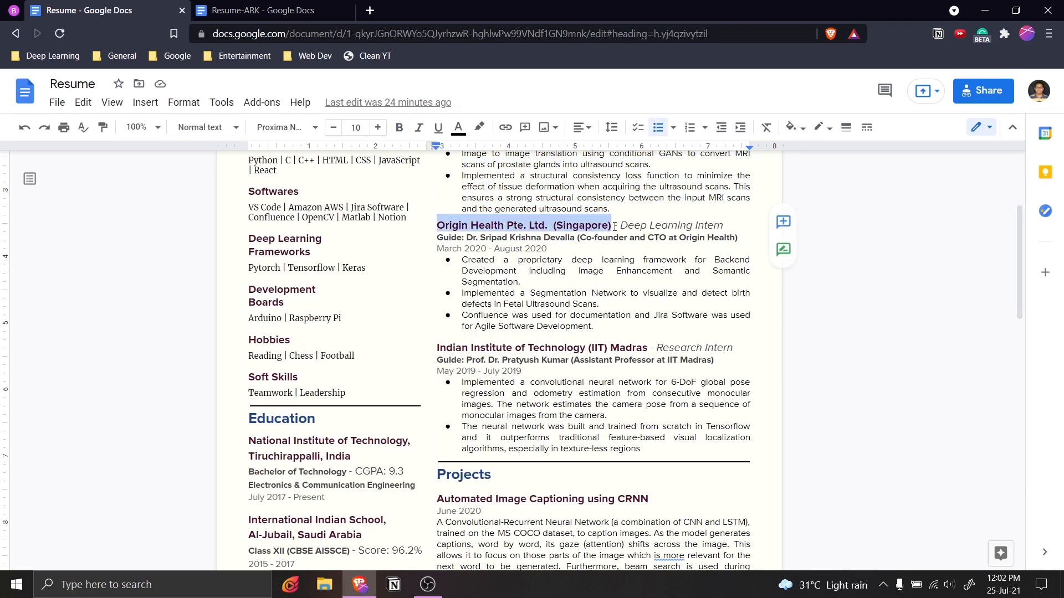
pyautogui.hotkey('ctrl', 'Tab')
pyautogui.moveTo(604, 365); pyautogui.dragTo(440, 367)
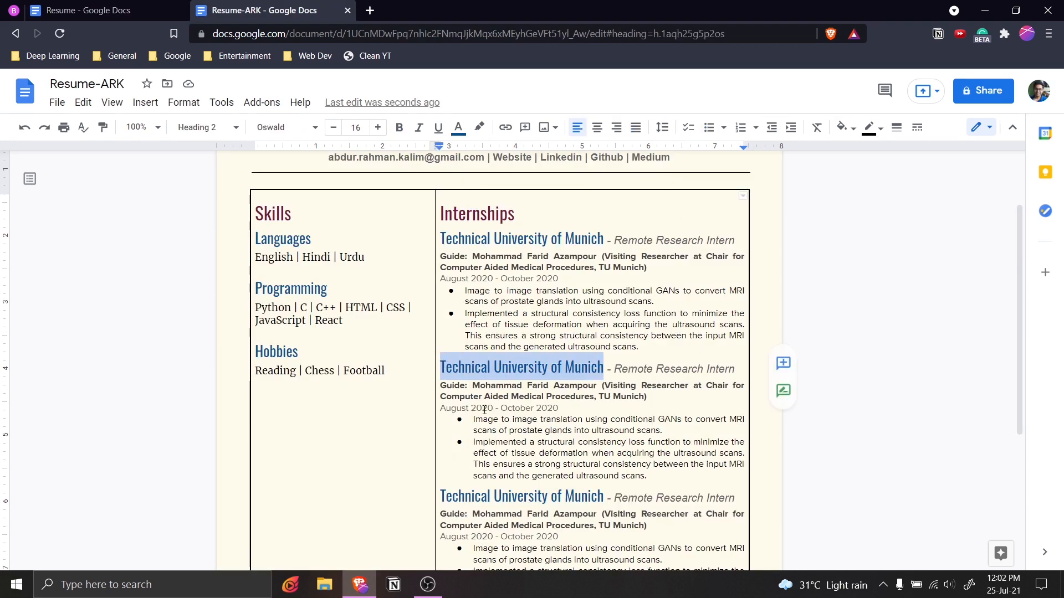
pyautogui.hotkey('ctrl', 'v')
# Change the Origin Health role from Remote Research Intern to Deep Learning Intern.
pyautogui.scroll(-2, 567, 421)
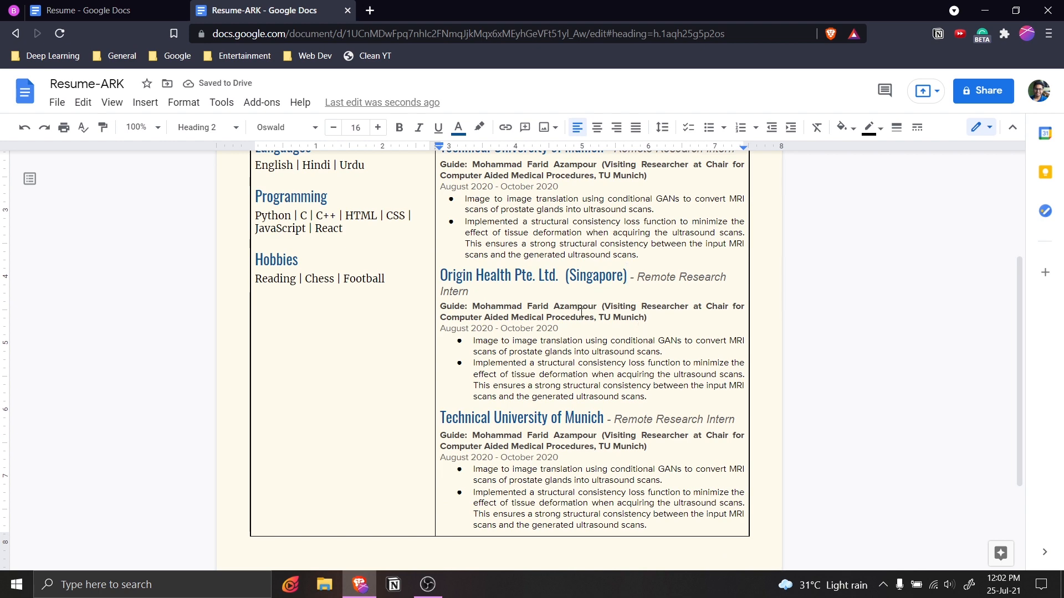
pyautogui.scroll(2, 567, 313)
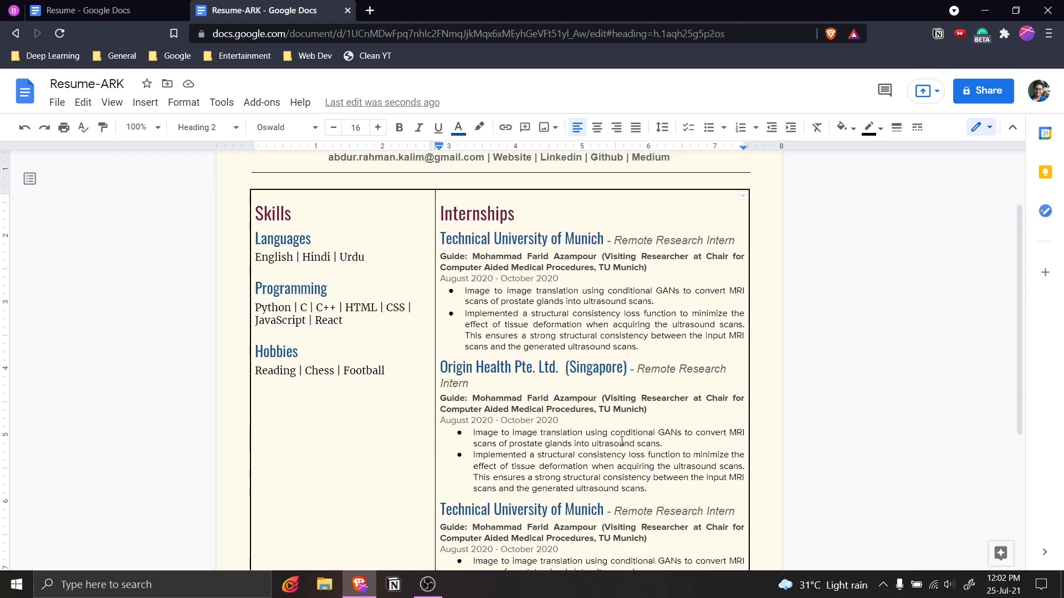
pyautogui.click(162, 12)
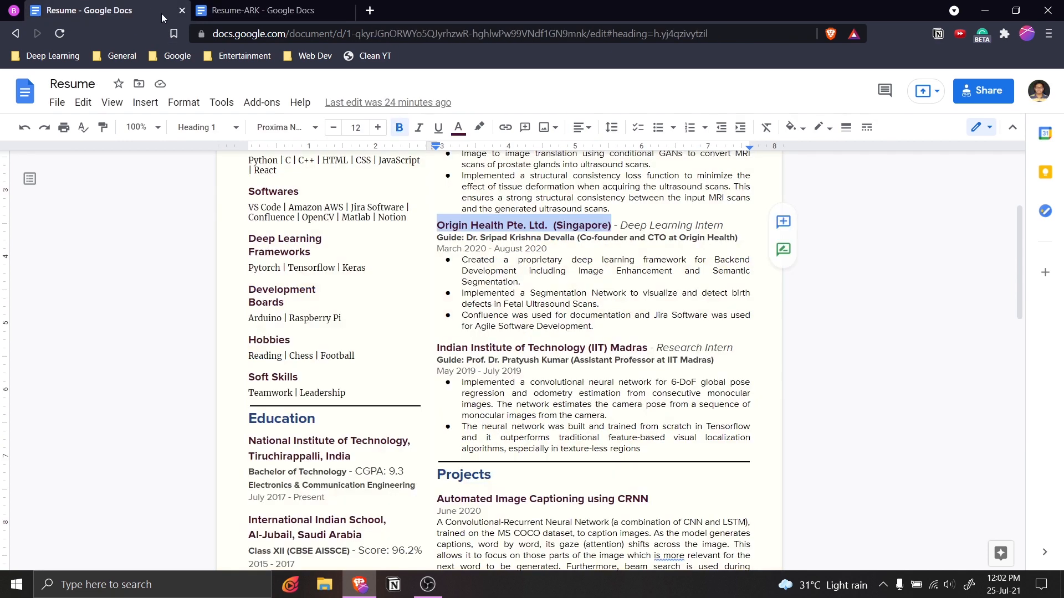
pyautogui.moveTo(622, 223); pyautogui.dragTo(726, 225)
pyautogui.hotkey('ctrl', 'c')
pyautogui.hotkey('ctrl', 'Tab')
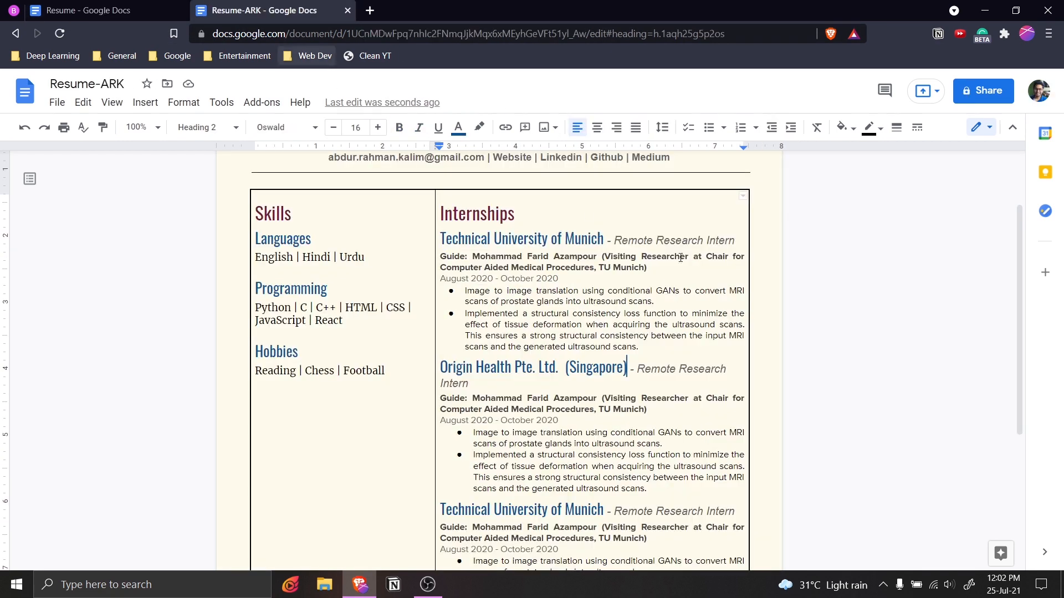
pyautogui.moveTo(637, 369); pyautogui.dragTo(467, 383)
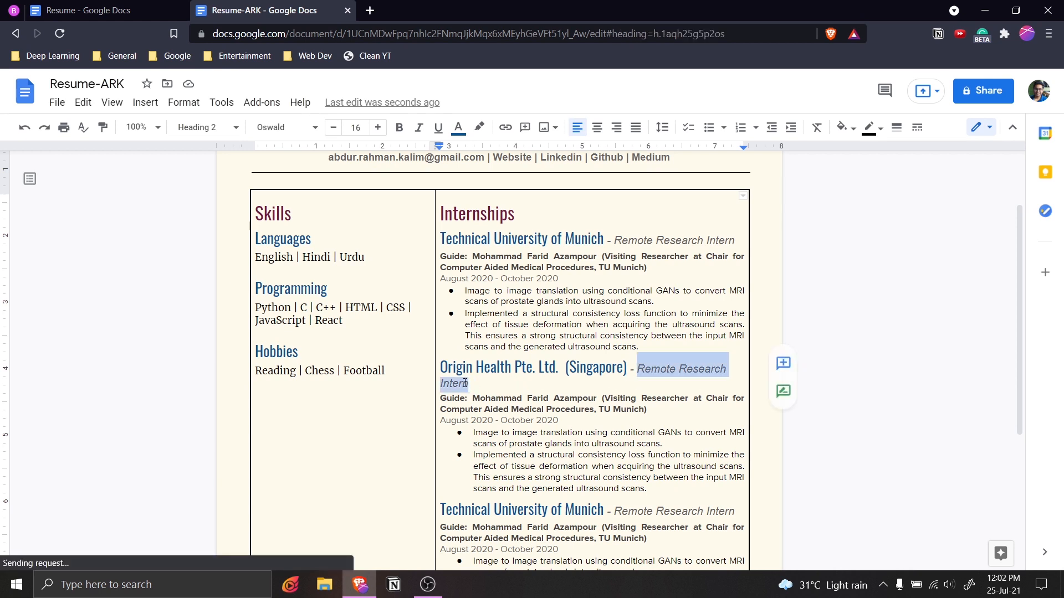
pyautogui.hotkey('ctrl', 'v')
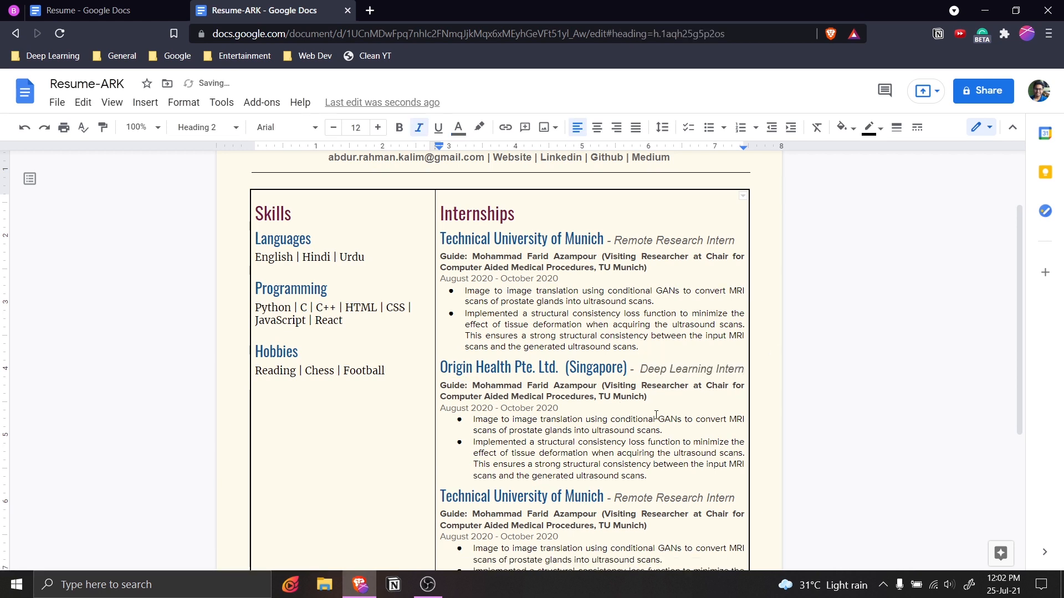
pyautogui.press('Up')
pyautogui.press('Up')
pyautogui.press('Up')
pyautogui.press('Up')
pyautogui.press('Up')
pyautogui.press('Up')
pyautogui.press('Up')
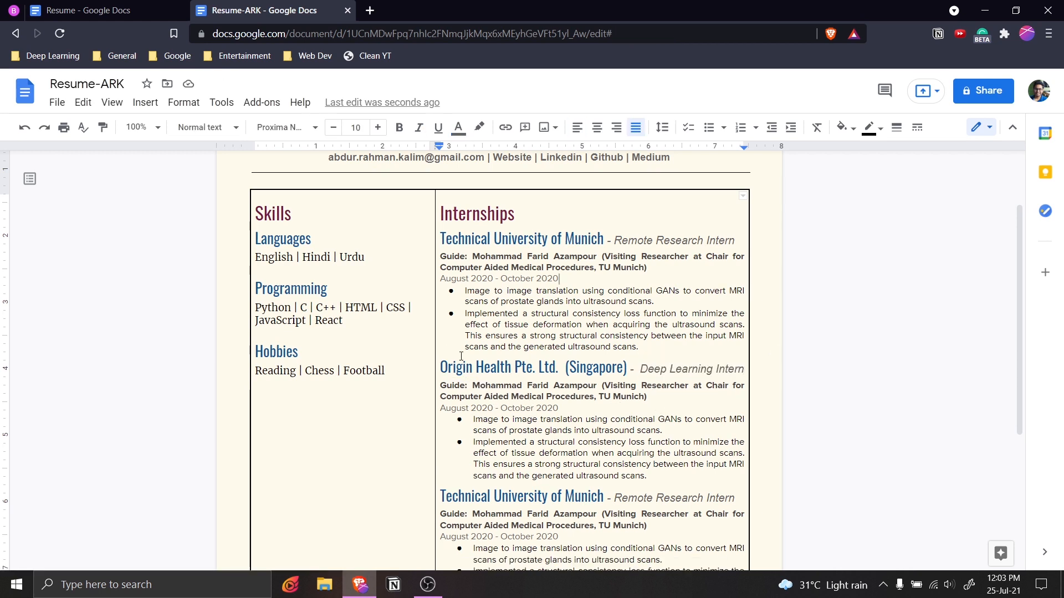
pyautogui.moveTo(606, 244); pyautogui.dragTo(436, 237)
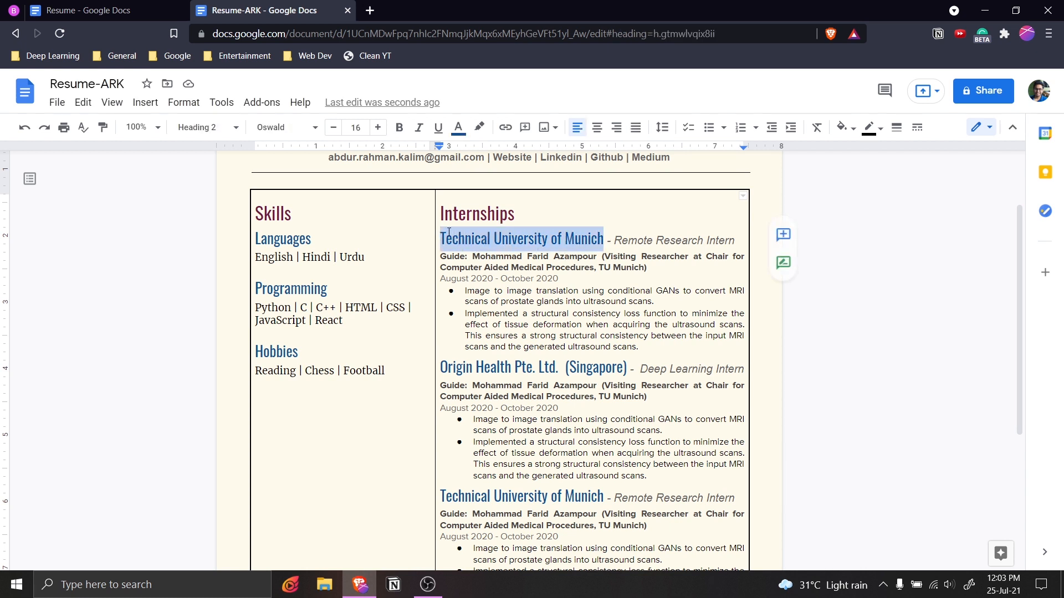
# Shrink the Technical University of Munich internship heading to 14 pt.
pyautogui.click(334, 129)
pyautogui.click(333, 130)
pyautogui.click(559, 278)
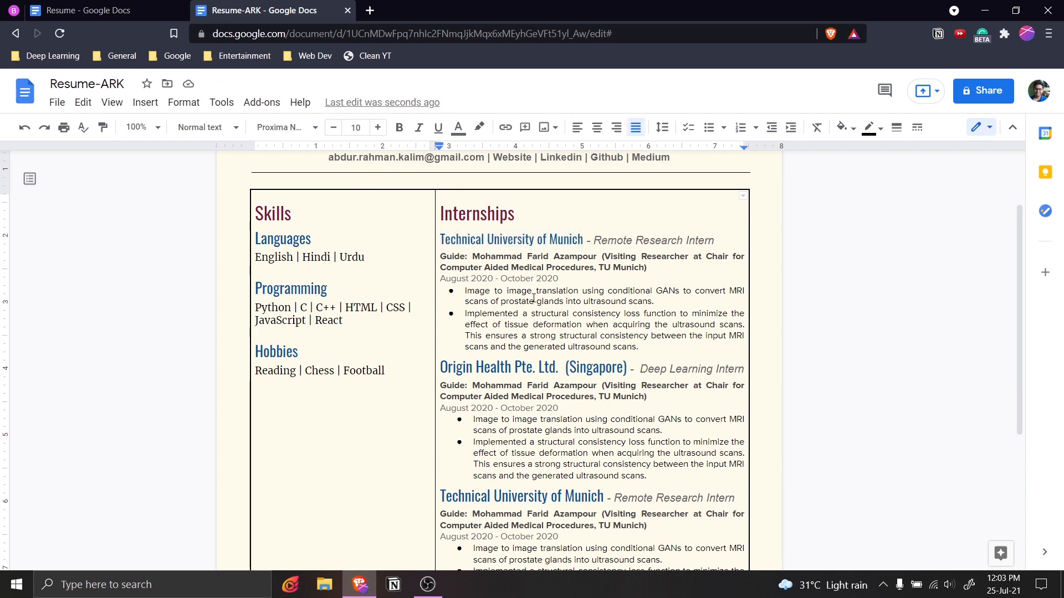
pyautogui.scroll(-3, 396, 282)
pyautogui.scroll(3, 397, 282)
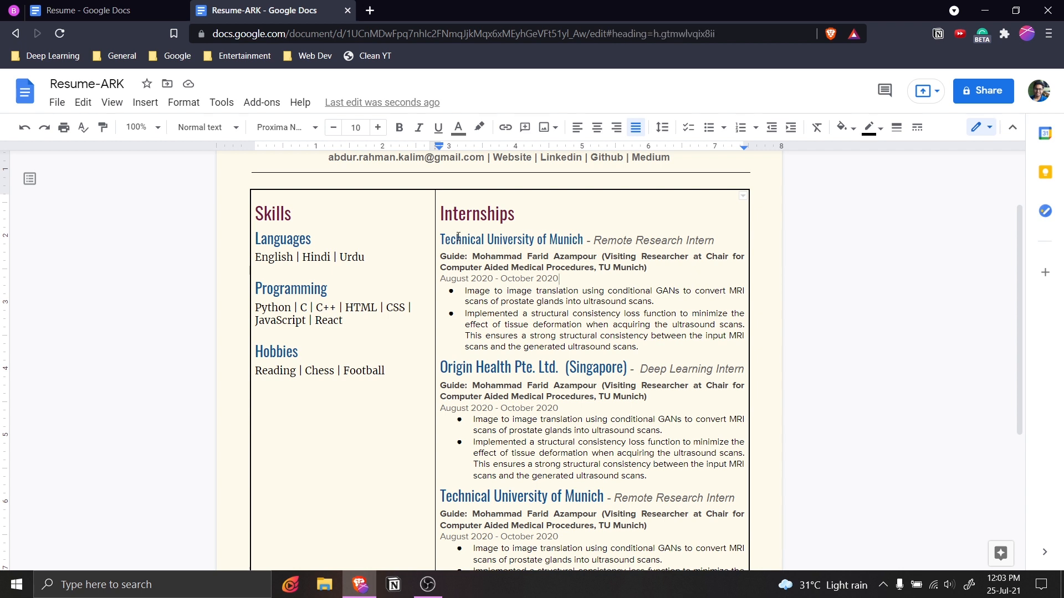
# Paint the 14 pt heading style onto the Origin Health heading.
pyautogui.moveTo(452, 239); pyautogui.dragTo(483, 244)
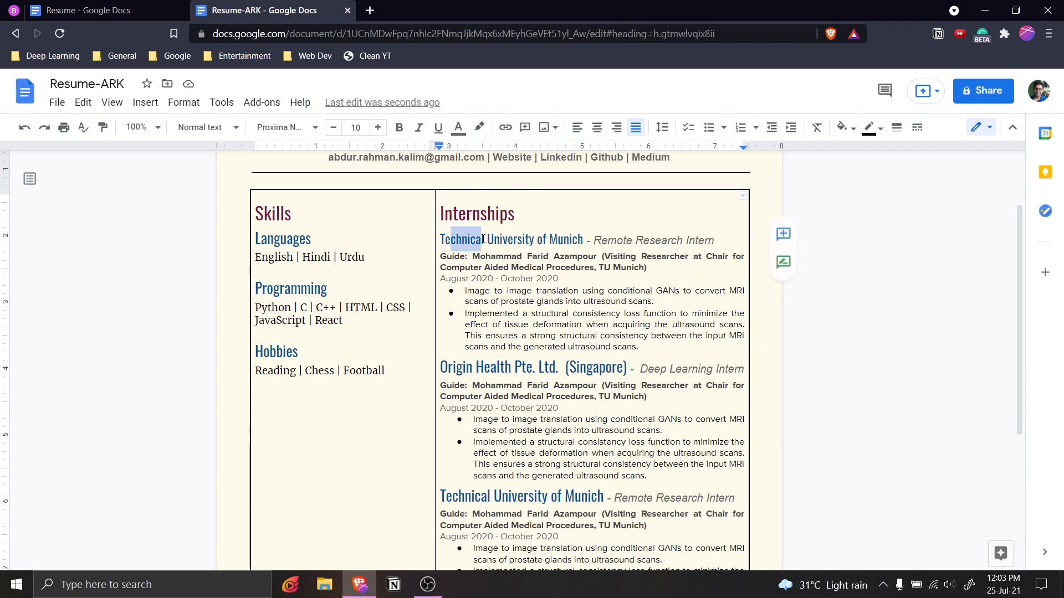
pyautogui.click(104, 131)
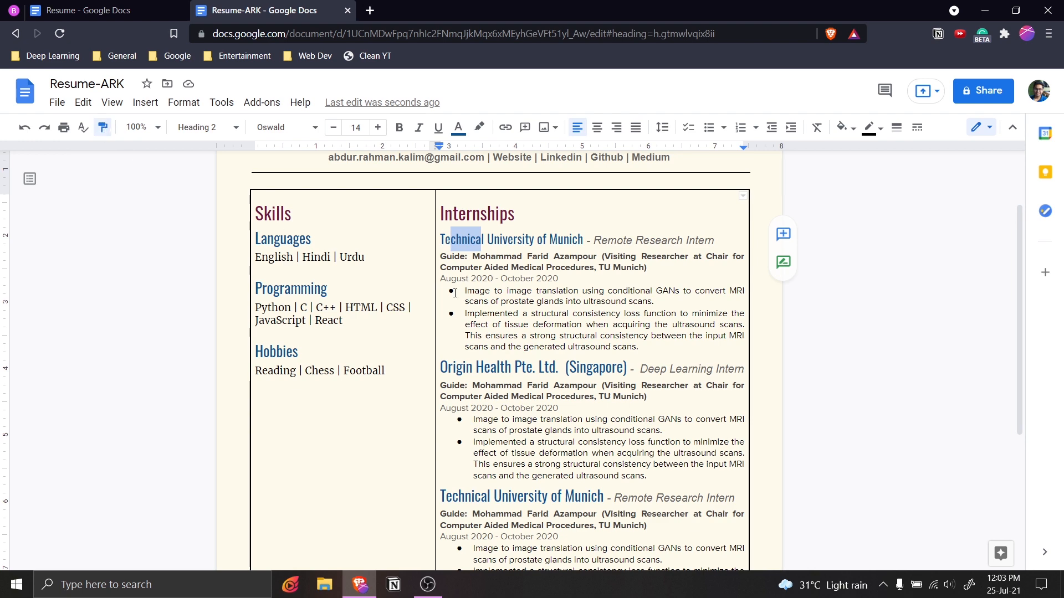
pyautogui.scroll(-2, 439, 230)
pyautogui.moveTo(439, 275); pyautogui.dragTo(629, 274)
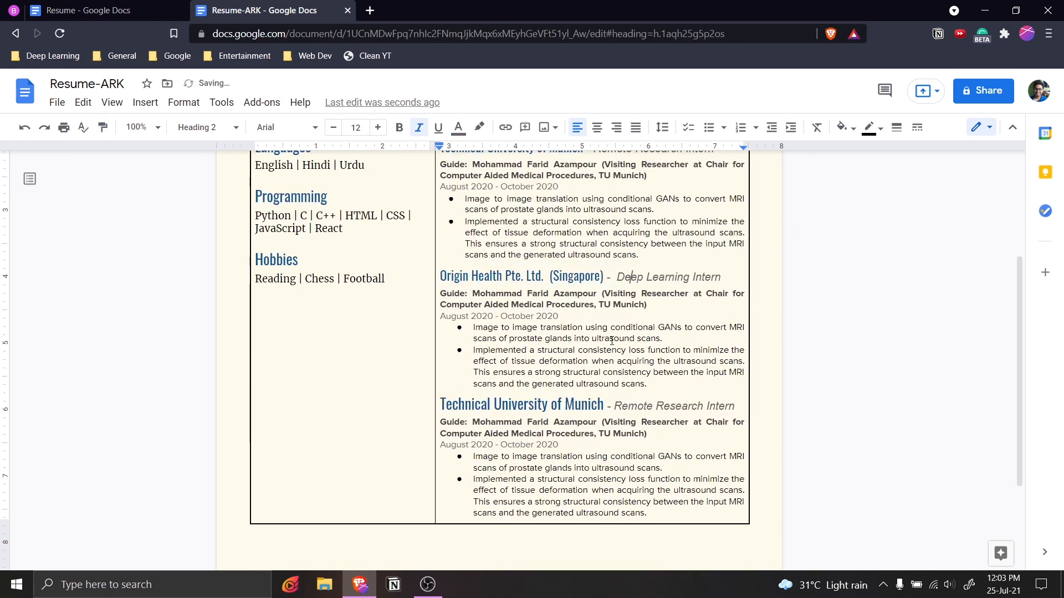
# Paint the same 14 pt style onto the other Technical University of Munich heading.
pyautogui.scroll(2, 609, 339)
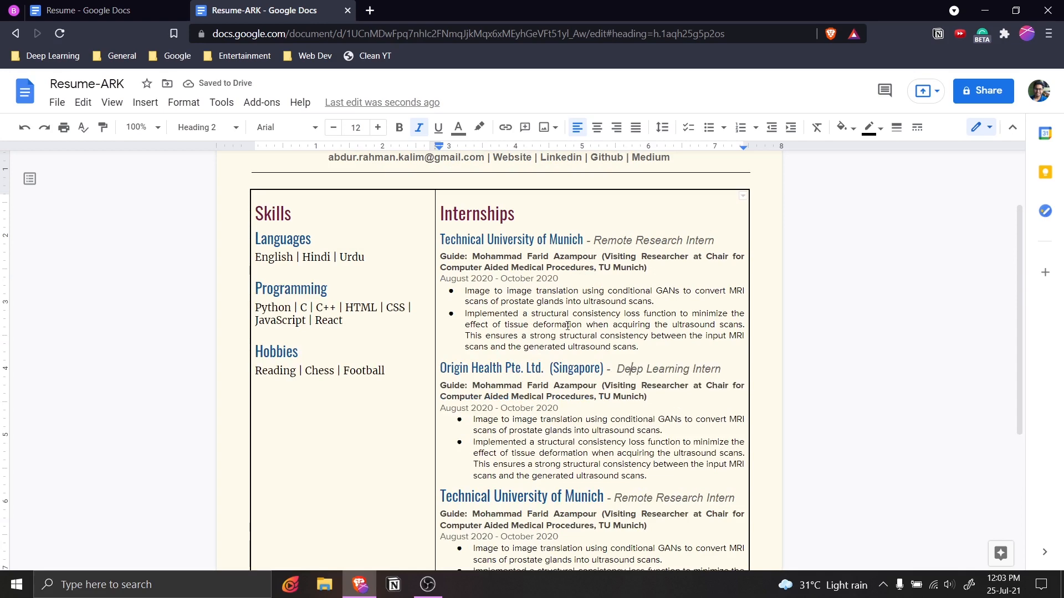
pyautogui.scroll(-2, 565, 310)
pyautogui.scroll(2, 532, 293)
pyautogui.scroll(-2, 501, 278)
pyautogui.moveTo(501, 279); pyautogui.dragTo(502, 278)
pyautogui.click(108, 133)
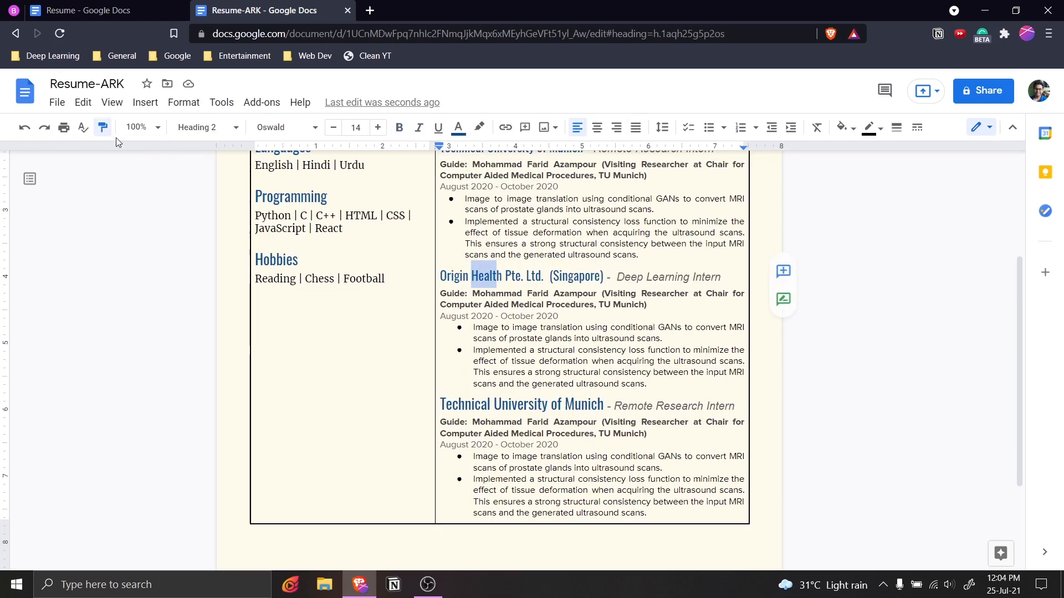
pyautogui.moveTo(441, 404); pyautogui.dragTo(603, 405)
# Apply the 14 pt internship heading style to the Languages, Programming and Hobbies subheadings.
pyautogui.scroll(3, 502, 384)
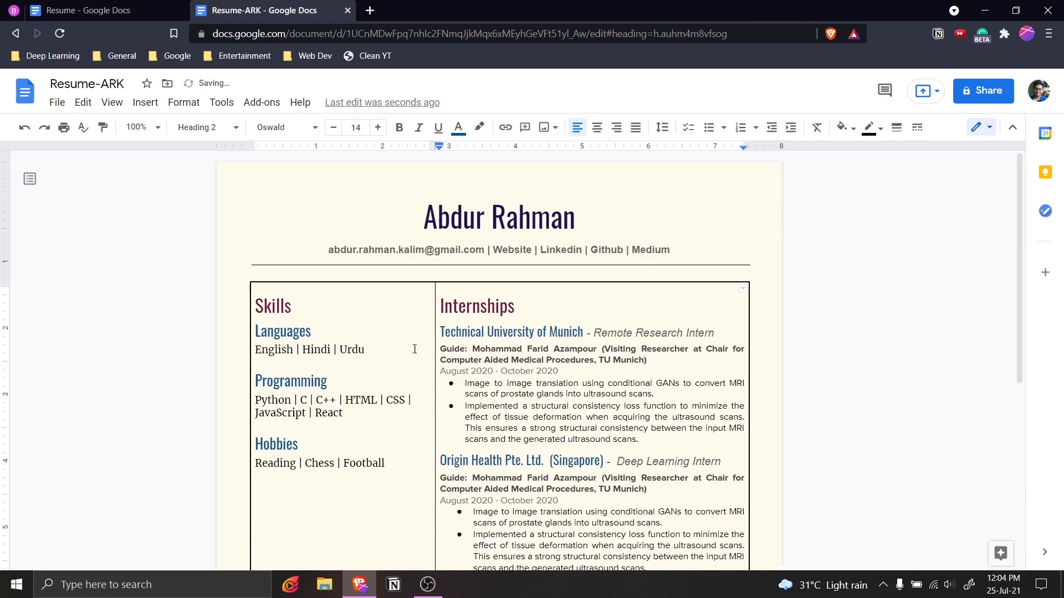
pyautogui.click(334, 335)
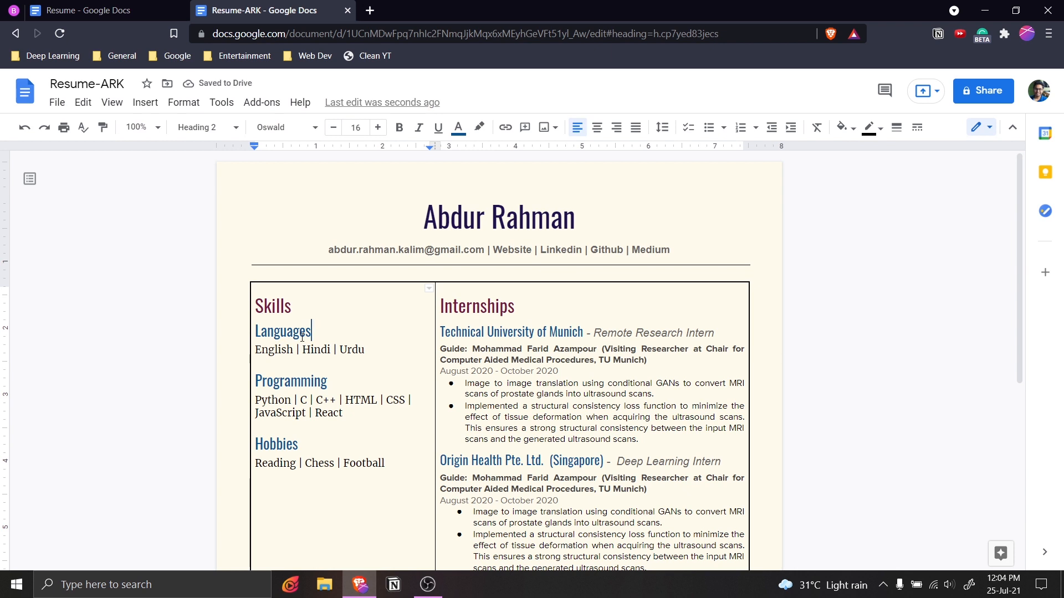
pyautogui.click(451, 333)
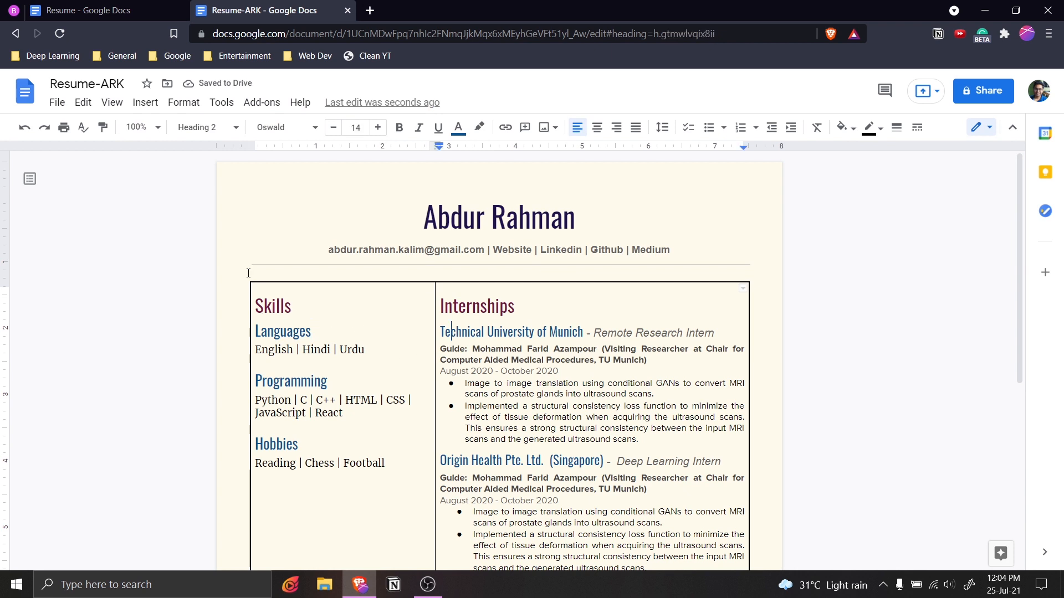
pyautogui.click(103, 128)
pyautogui.moveTo(319, 330); pyautogui.dragTo(254, 330)
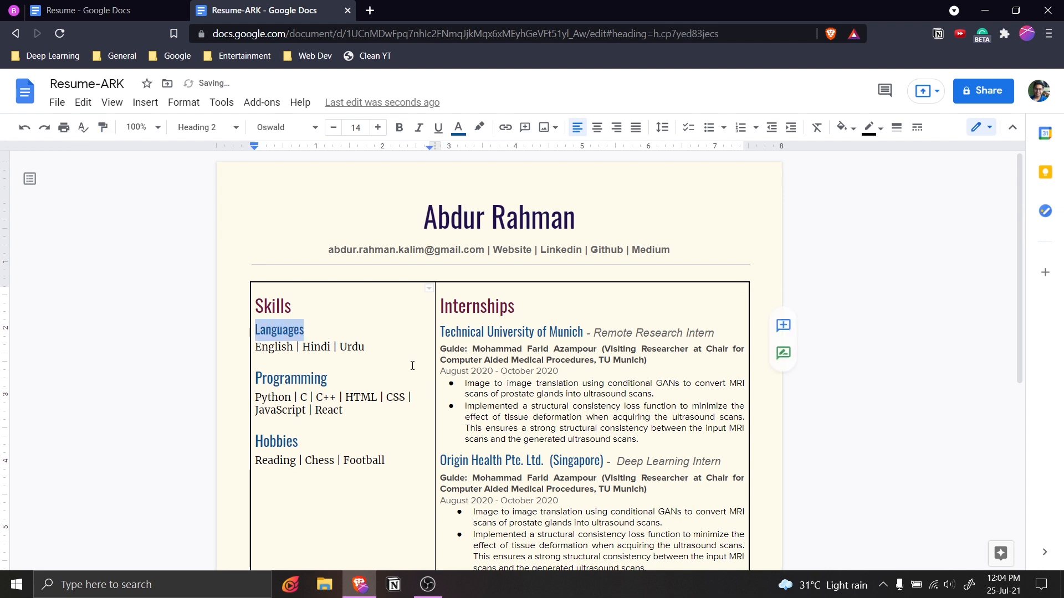
pyautogui.click(455, 461)
pyautogui.click(103, 129)
pyautogui.moveTo(329, 378); pyautogui.dragTo(249, 378)
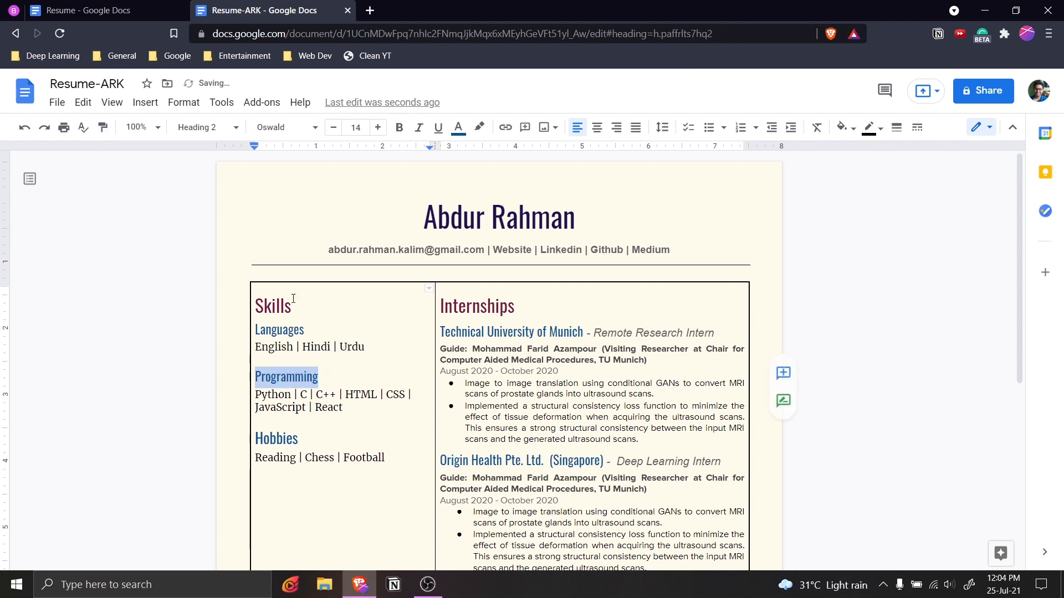
pyautogui.click(486, 332)
pyautogui.click(102, 127)
pyautogui.moveTo(254, 438); pyautogui.dragTo(298, 438)
pyautogui.scroll(-3, 314, 221)
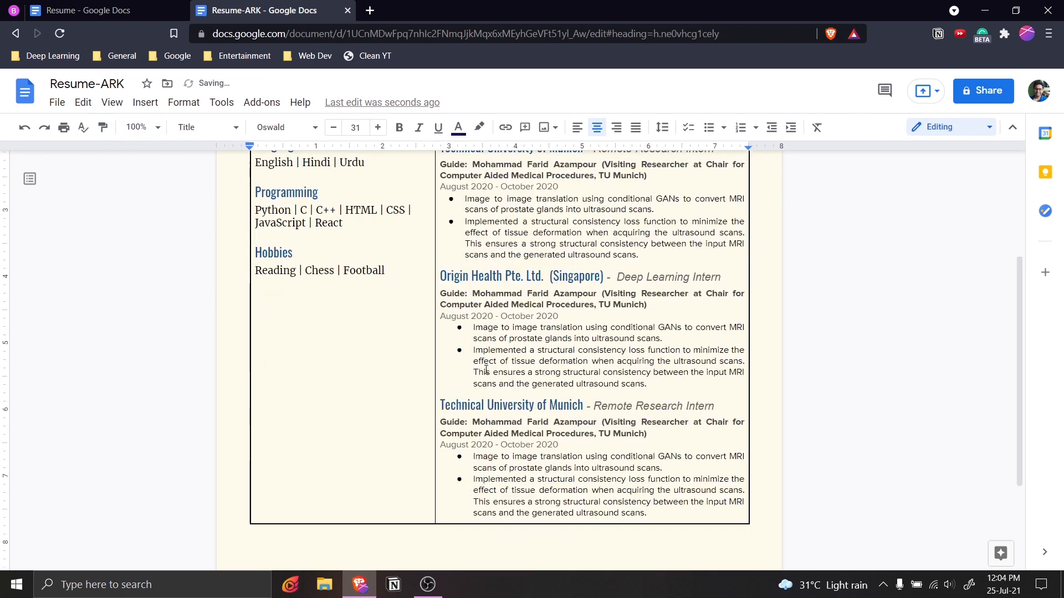
# Replace the third internship heading in Resume-ARK with the IIT Madras heading from Resume.
pyautogui.hotkey('ctrl', 'Home')
pyautogui.scroll(-3, 589, 402)
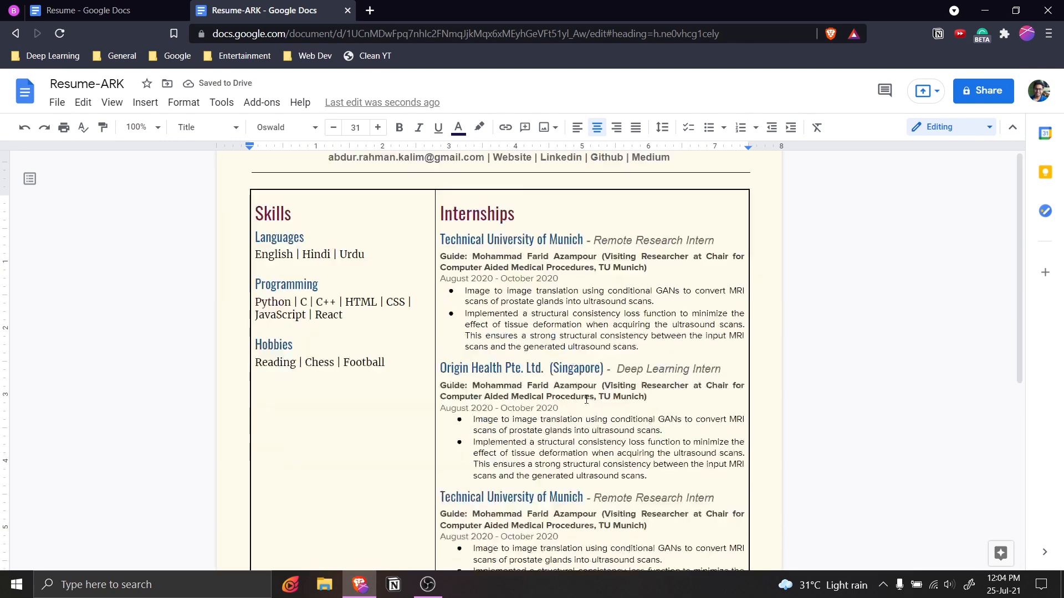
pyautogui.scroll(2, 492, 339)
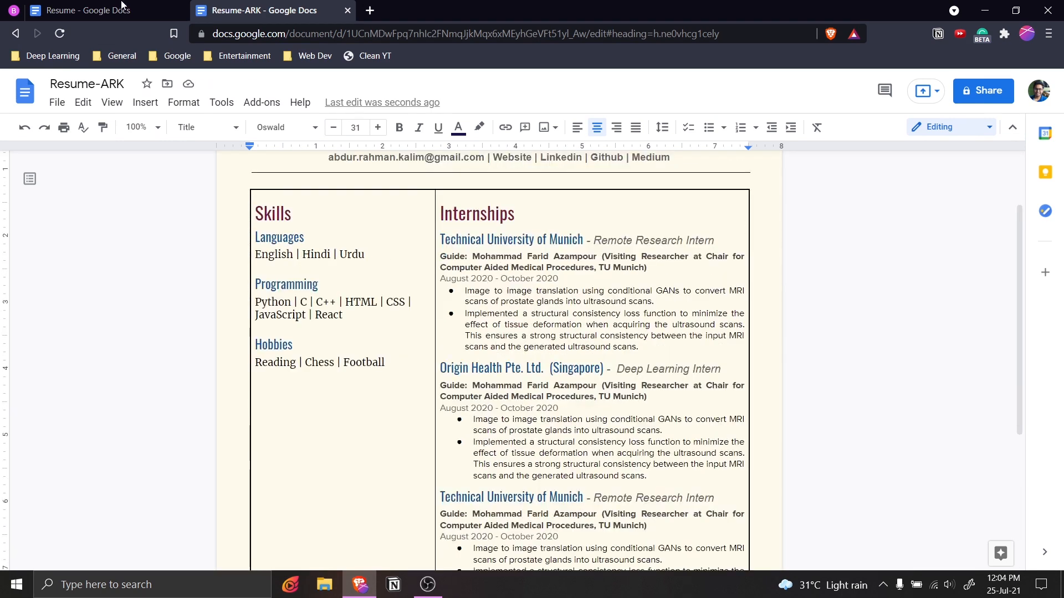
pyautogui.click(124, 8)
pyautogui.moveTo(438, 349); pyautogui.dragTo(644, 352)
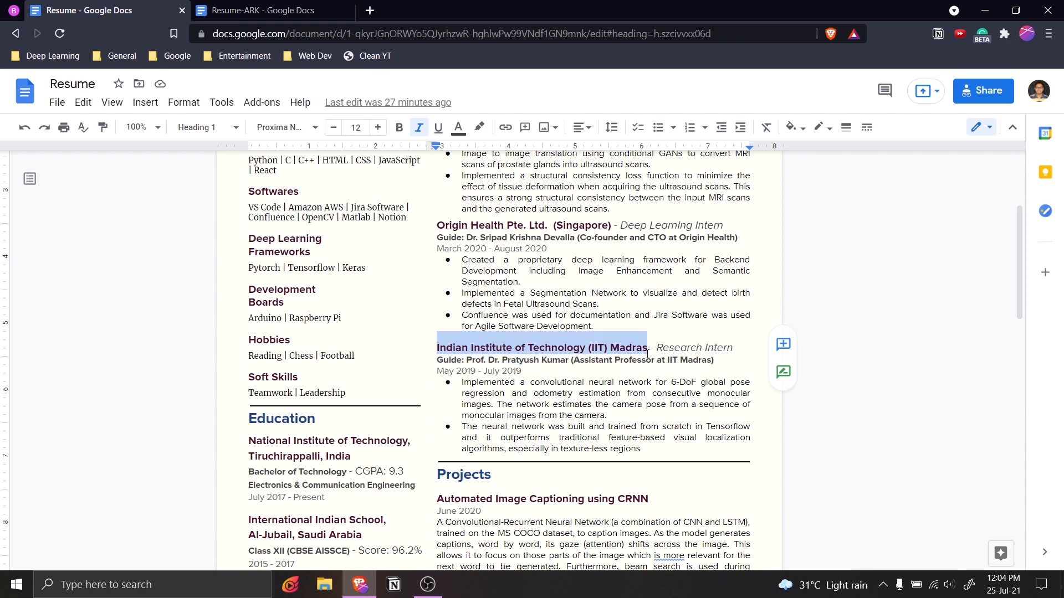
pyautogui.click(332, 10)
pyautogui.scroll(-3, 483, 327)
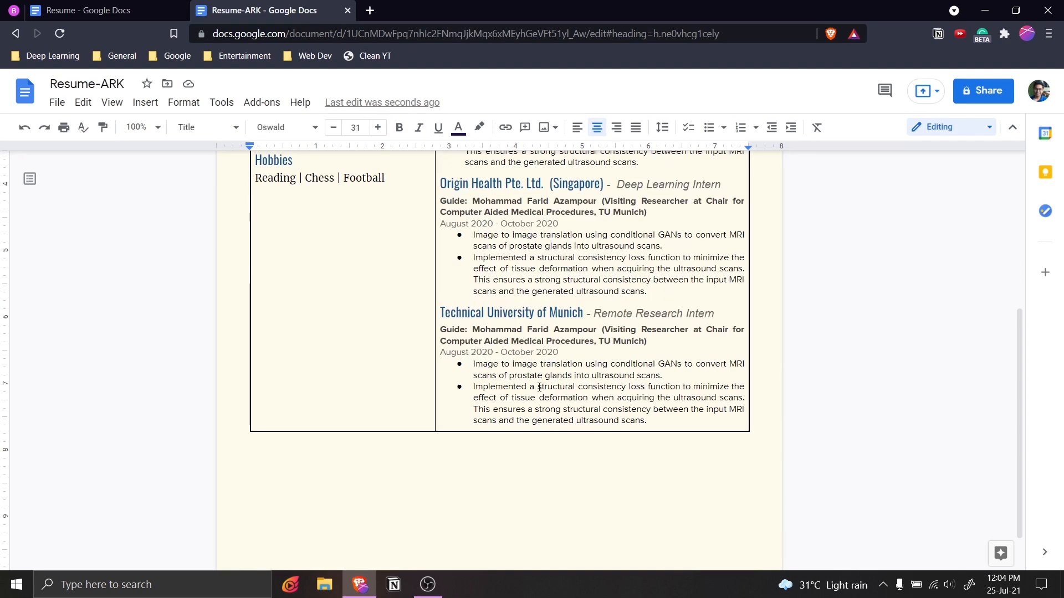
pyautogui.moveTo(584, 316); pyautogui.dragTo(439, 316)
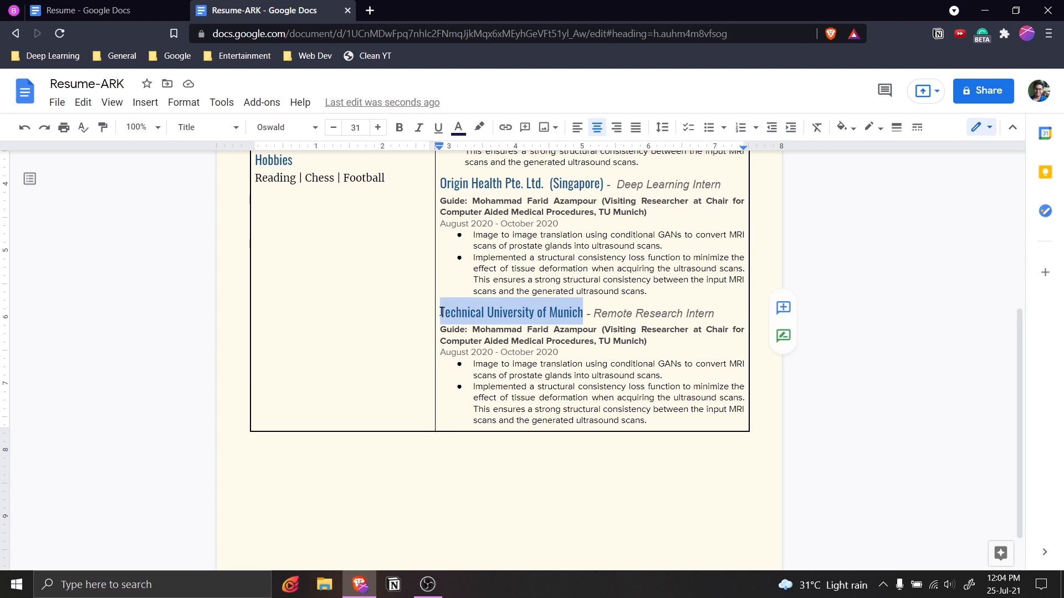
pyautogui.write('Indian Institute of Technology (IIT) Madras')
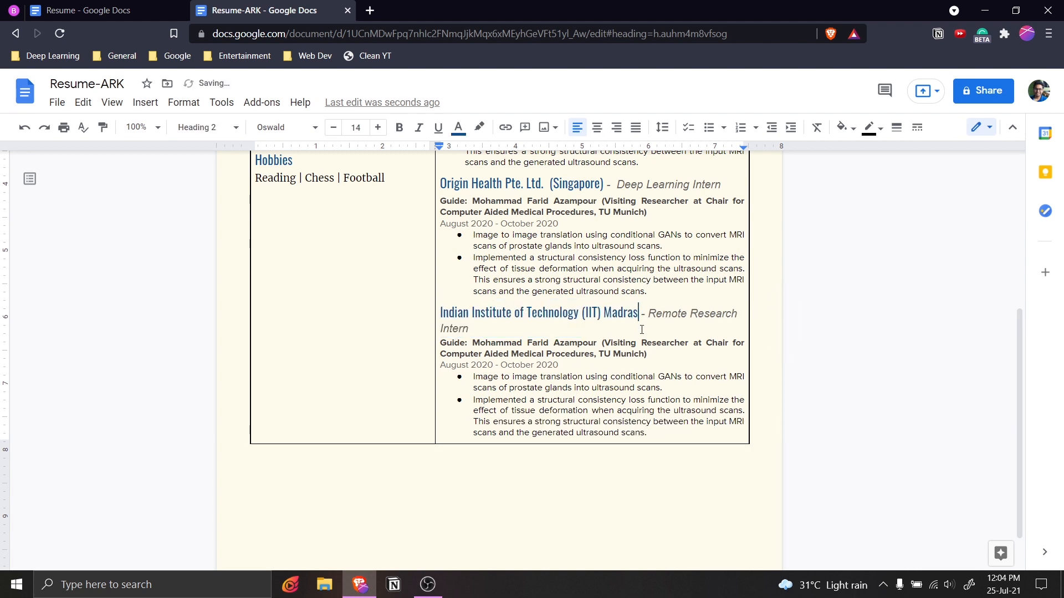
# Delete 'Remote' so the role reads Research Intern, then return to Resume.
pyautogui.moveTo(692, 314); pyautogui.dragTo(652, 314)
pyautogui.press('BackSpace')
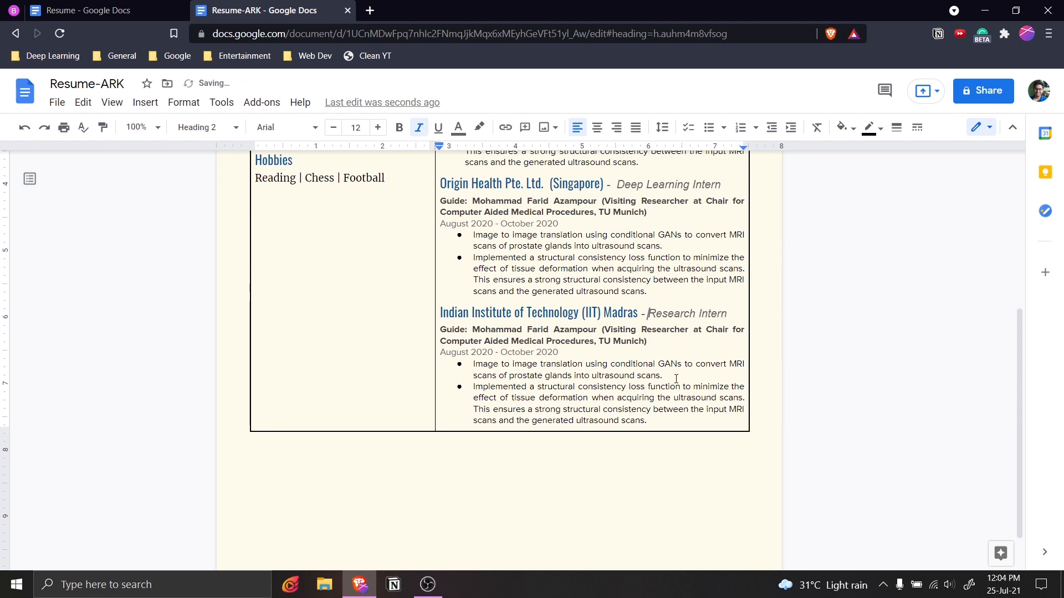
pyautogui.hotkey('ctrl', 'shift', 'Tab')
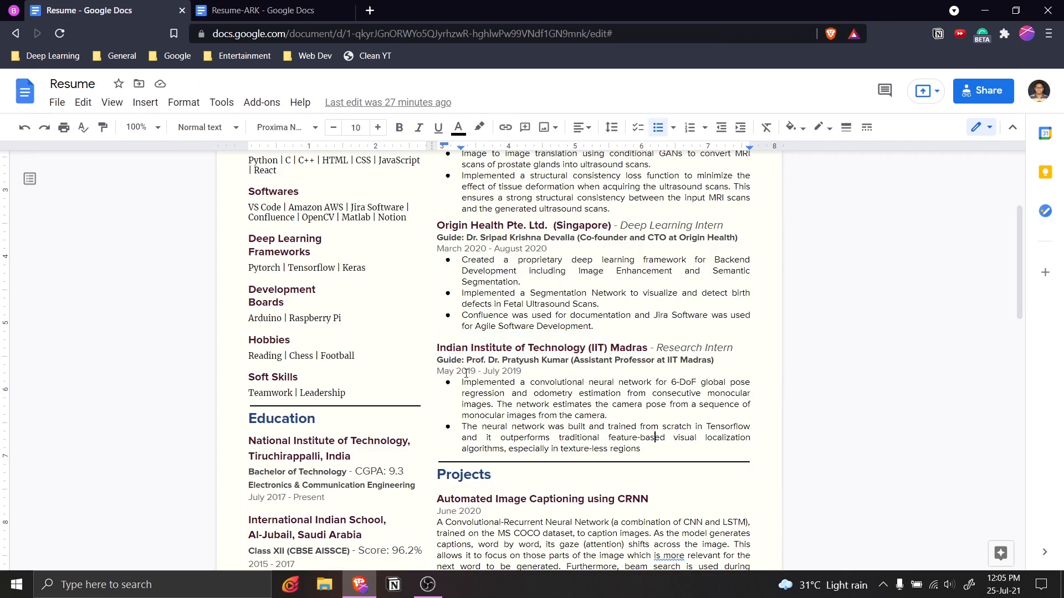
# Copy IIT Madras's guide, dates and bullets into Resume-ARK, keeping Origin Health's own details.
pyautogui.moveTo(439, 361); pyautogui.dragTo(608, 454)
pyautogui.hotkey('ctrl', 'c')
pyautogui.click(273, 6)
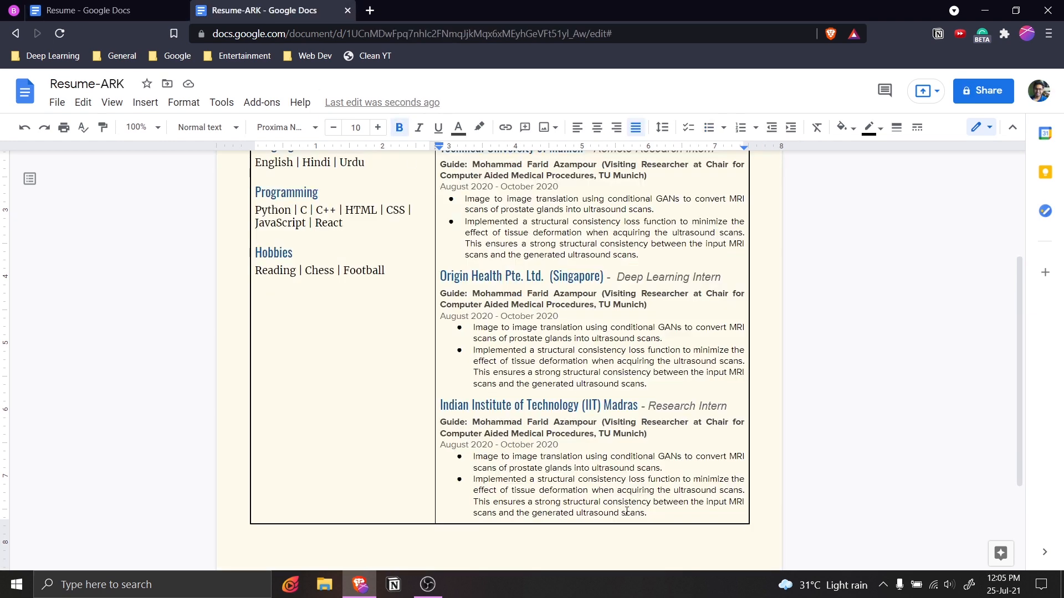
pyautogui.moveTo(647, 513); pyautogui.dragTo(440, 424)
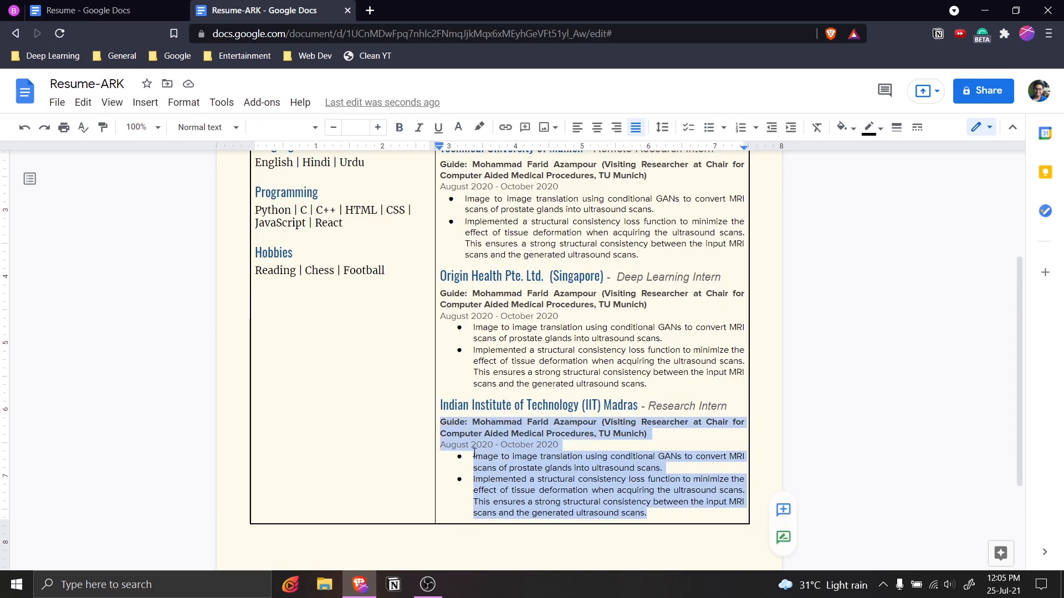
pyautogui.hotkey('ctrl', 'v')
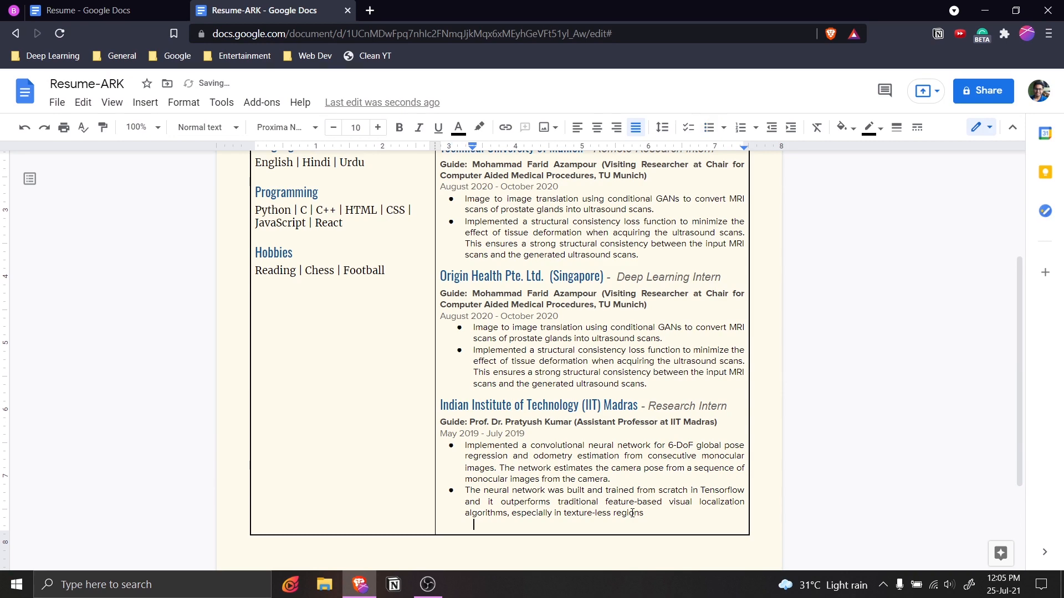
pyautogui.hotkey('ctrl', 'z')
pyautogui.moveTo(376, 256); pyautogui.dragTo(254, 255)
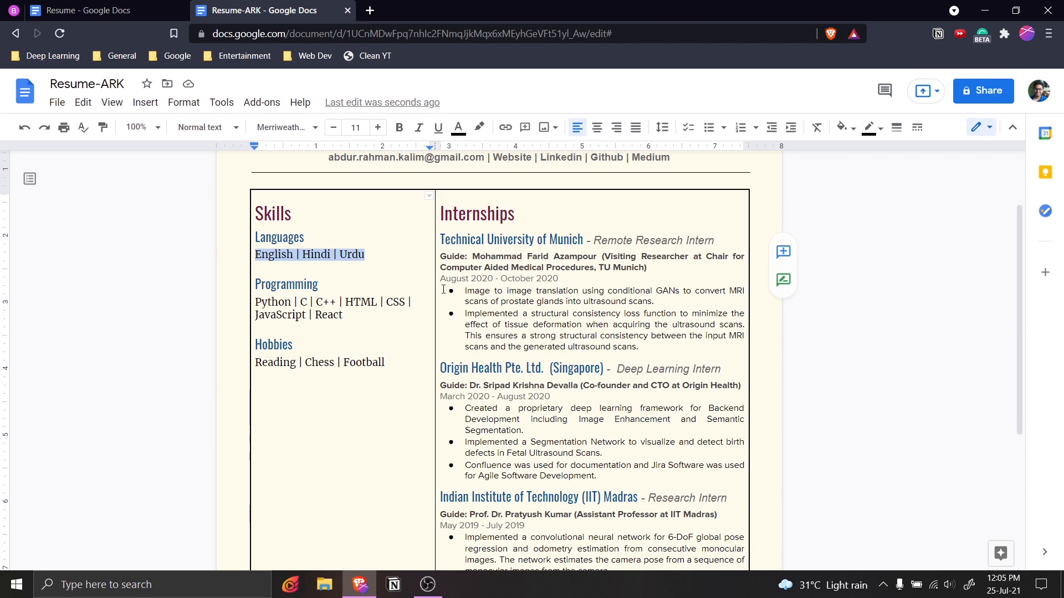
# Check the original's skill font size, then set the English | Hindi | Urdu line to size 9.
pyautogui.click(392, 262)
pyautogui.hotkey('ctrl', 'shift', 'Tab')
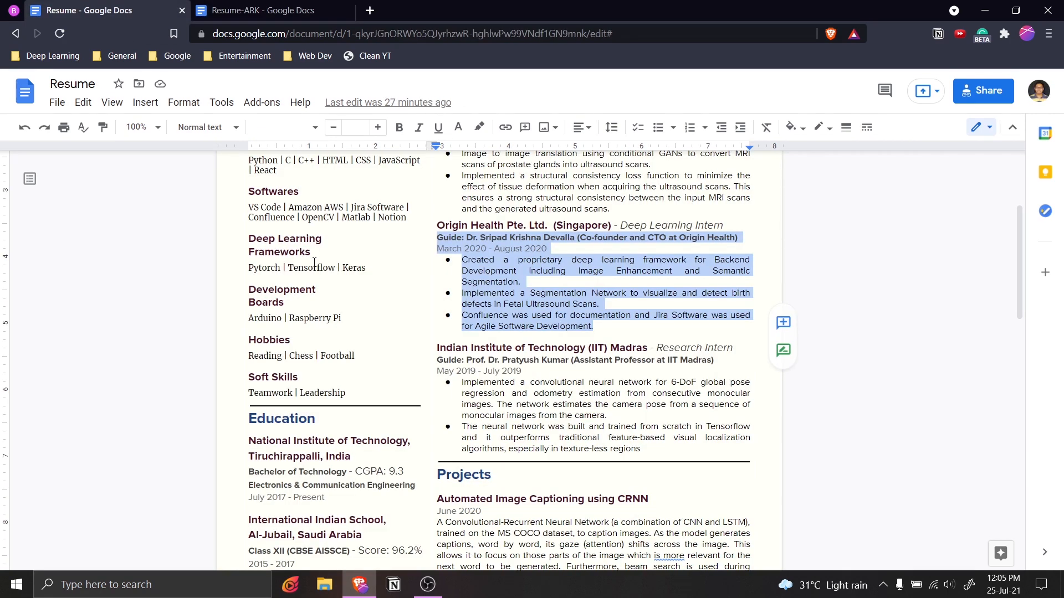
pyautogui.click(316, 268)
pyautogui.scroll(3, 389, 299)
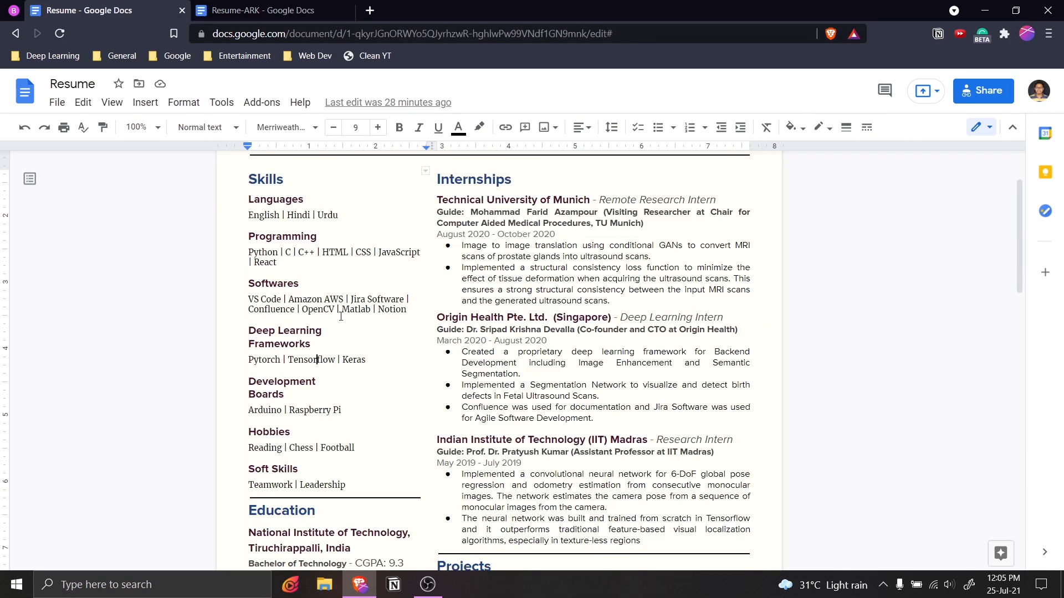
pyautogui.hotkey('ctrl', 'Tab')
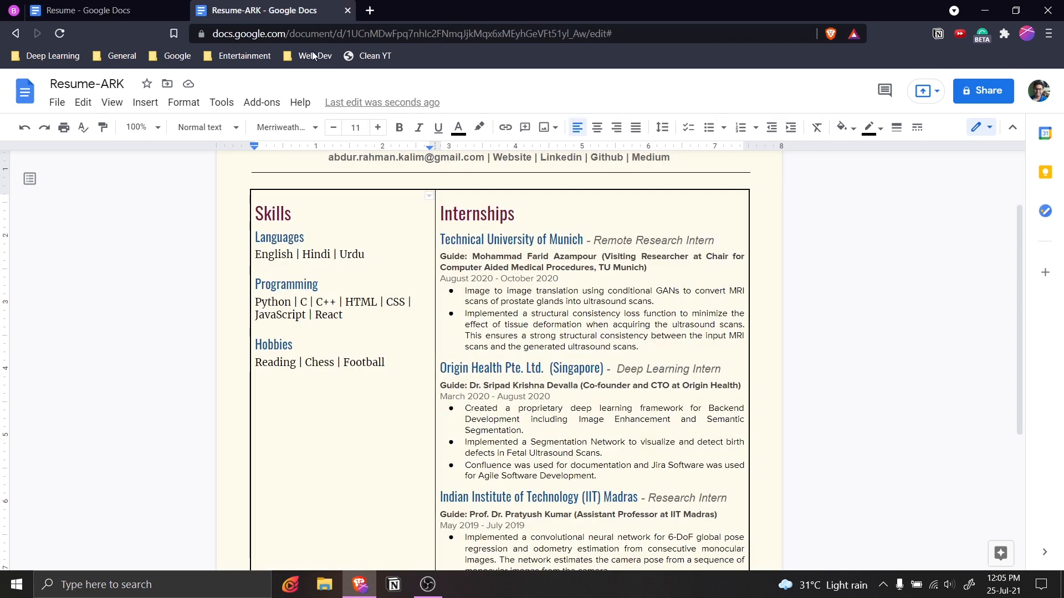
pyautogui.moveTo(365, 254); pyautogui.dragTo(259, 252)
pyautogui.click(333, 128)
pyautogui.click(333, 127)
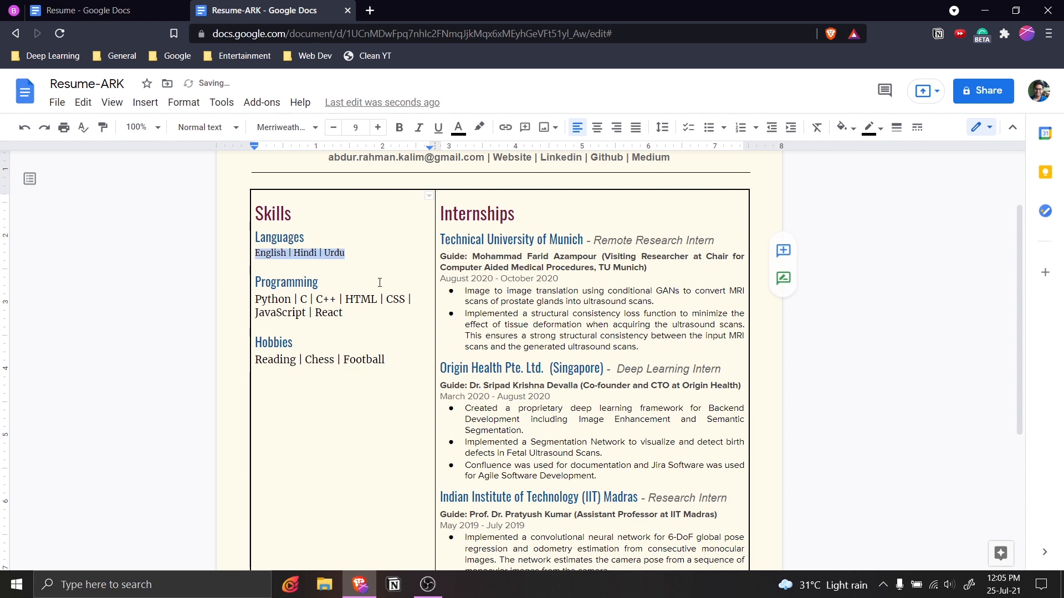
# Set the Programming and Reading | Chess | Football lines to size 9, breaking Programming before JavaScript.
pyautogui.moveTo(345, 314); pyautogui.dragTo(259, 299)
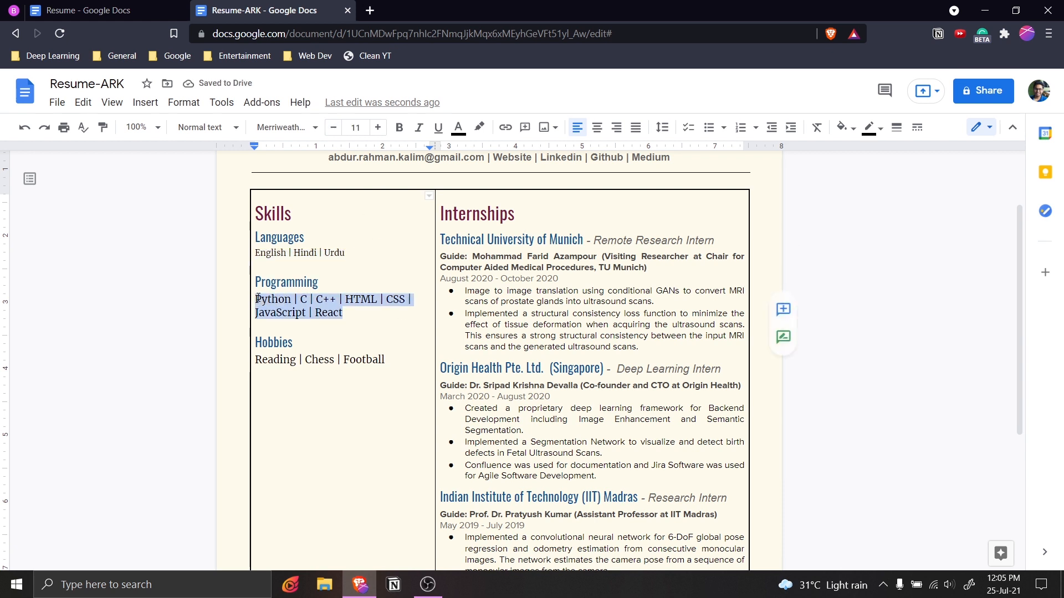
pyautogui.click(333, 128)
pyautogui.click(333, 127)
pyautogui.moveTo(386, 355); pyautogui.dragTo(255, 355)
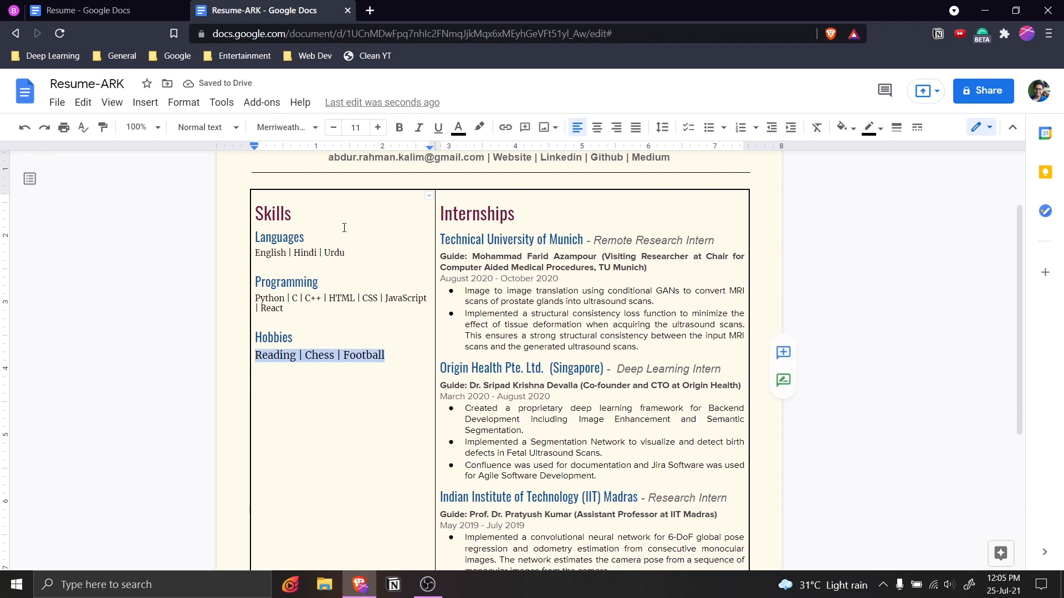
pyautogui.click(333, 127)
pyautogui.click(333, 127)
pyautogui.click(391, 408)
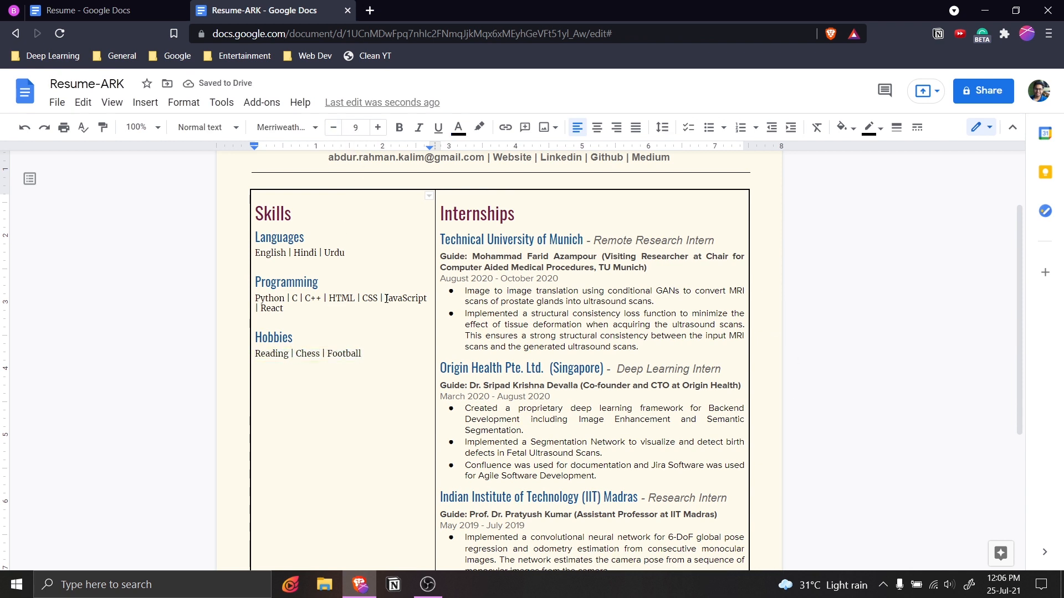
pyautogui.hotkey('shift', 'Return')
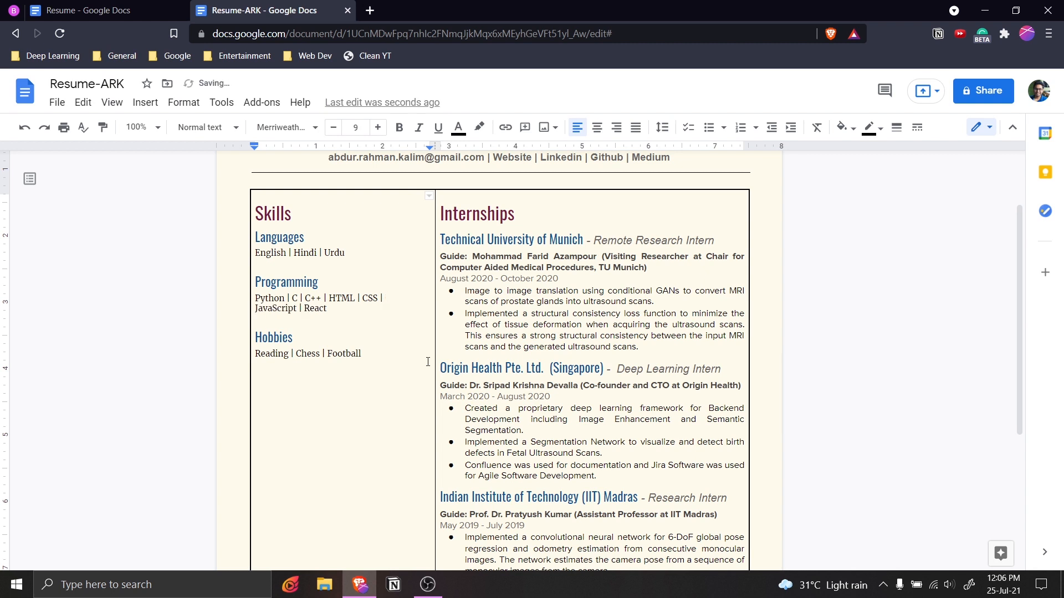
pyautogui.click(382, 402)
# Paste a copy of the Internships heading and TU Munich entry on an unbulleted line after the last IIT Madras bullet.
pyautogui.scroll(-2, 443, 338)
pyautogui.scroll(2, 392, 367)
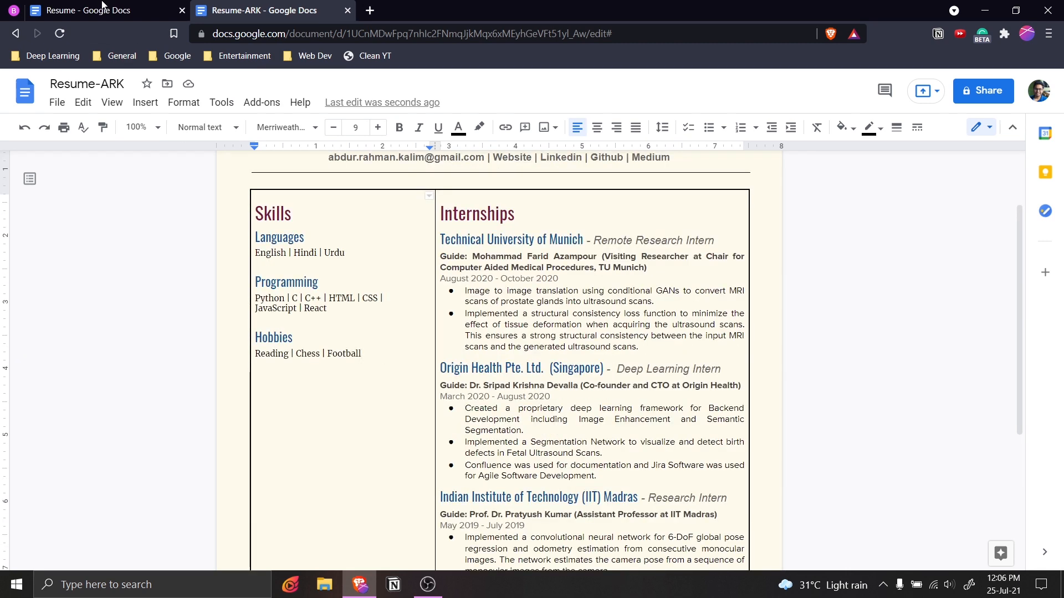
pyautogui.click(720, 301)
pyautogui.scroll(2, 804, 349)
pyautogui.scroll(-2, 831, 362)
pyautogui.scroll(2, 831, 362)
pyautogui.hotkey('ctrl', 'shift', 'Tab')
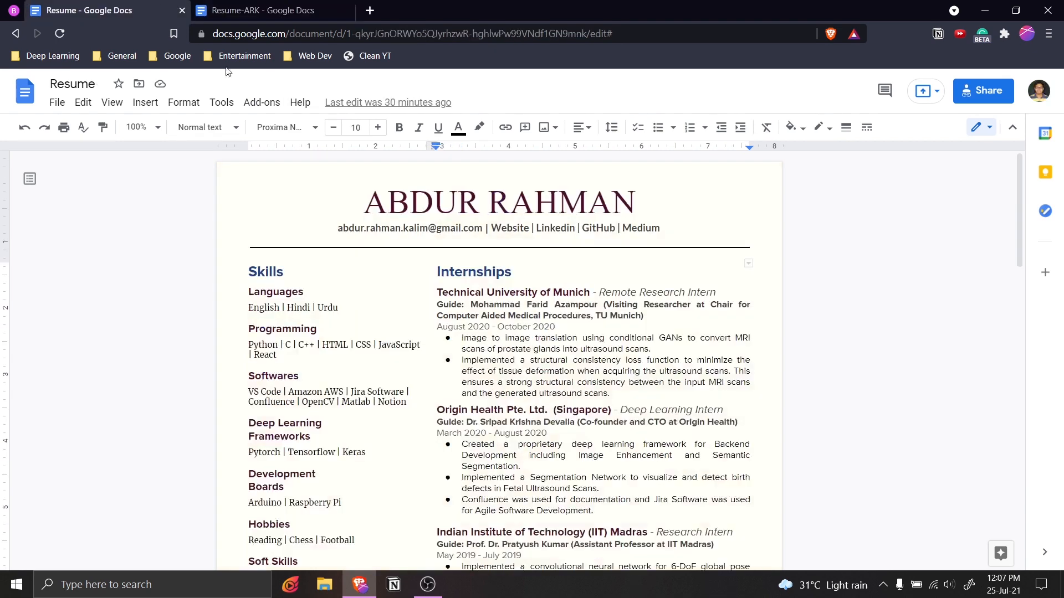
pyautogui.scroll(-6, 467, 281)
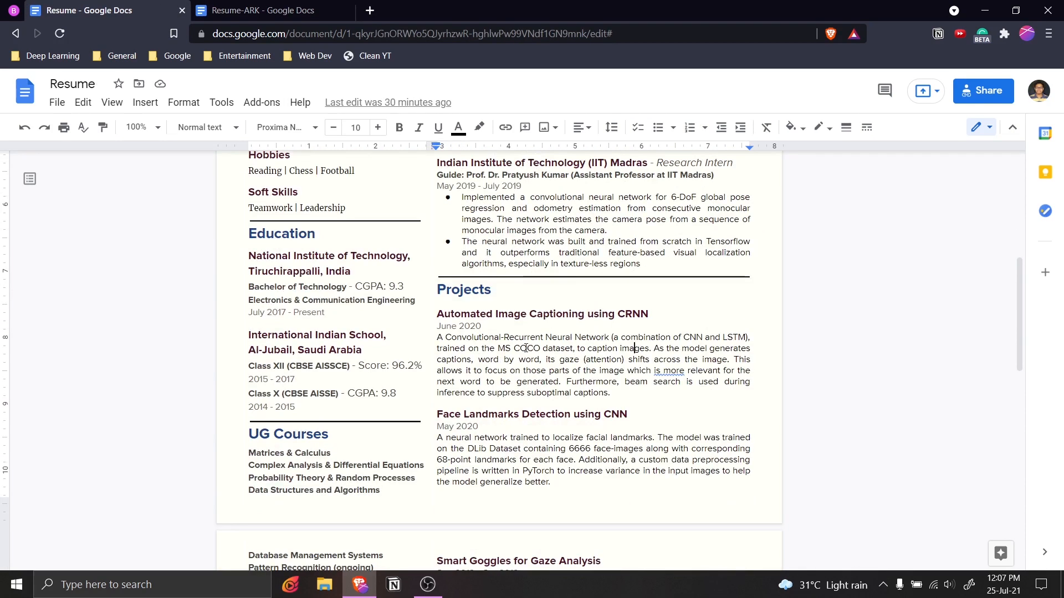
pyautogui.click(329, 10)
pyautogui.moveTo(440, 307); pyautogui.dragTo(661, 438)
pyautogui.hotkey('ctrl', 'c')
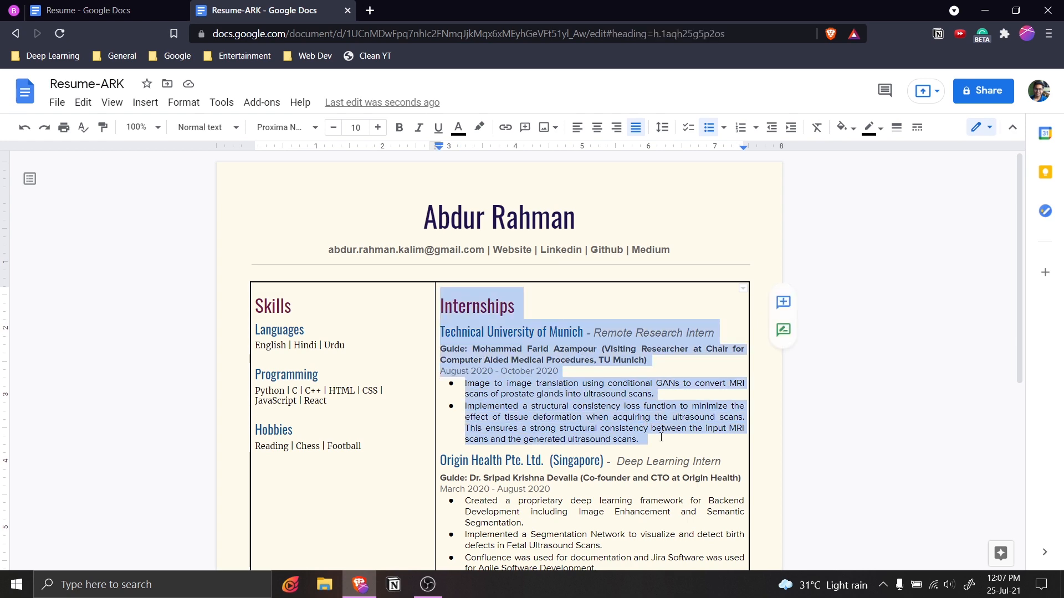
pyautogui.scroll(-6, 574, 446)
pyautogui.click(649, 397)
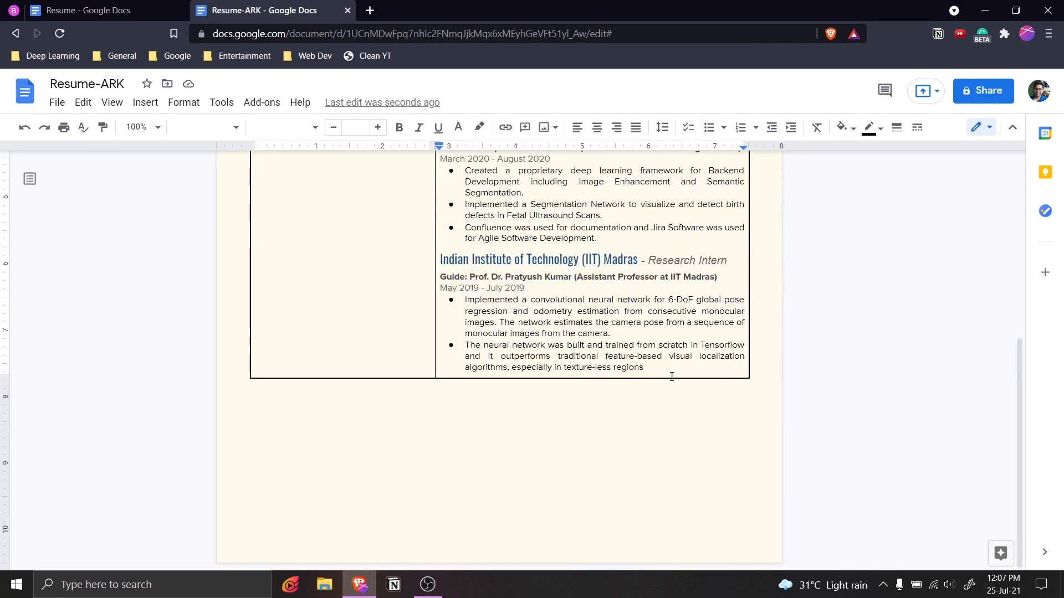
pyautogui.press('Return')
pyautogui.press('BackSpace')
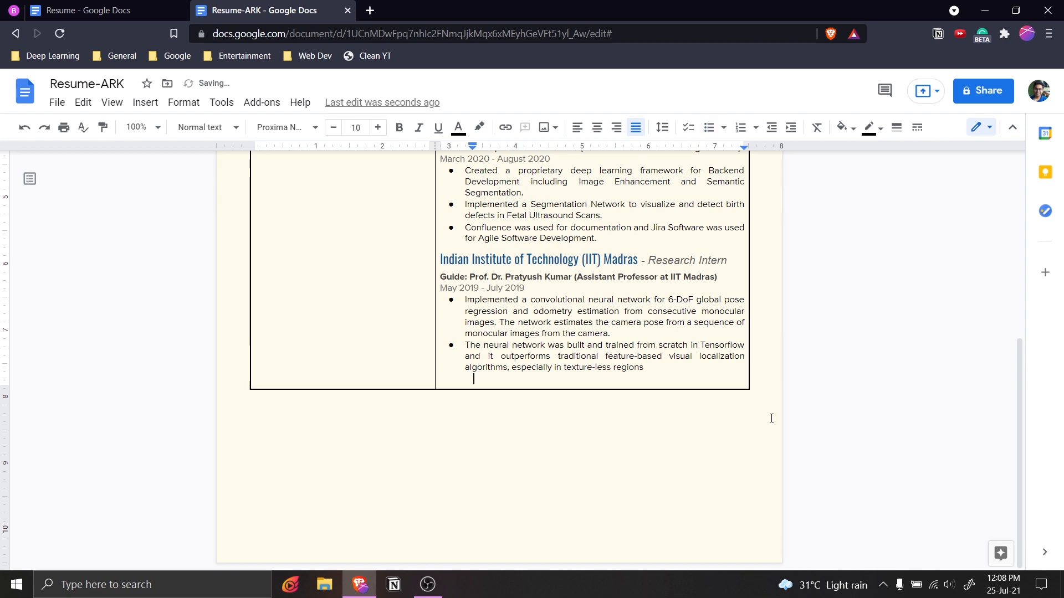
pyautogui.hotkey('ctrl', 'v')
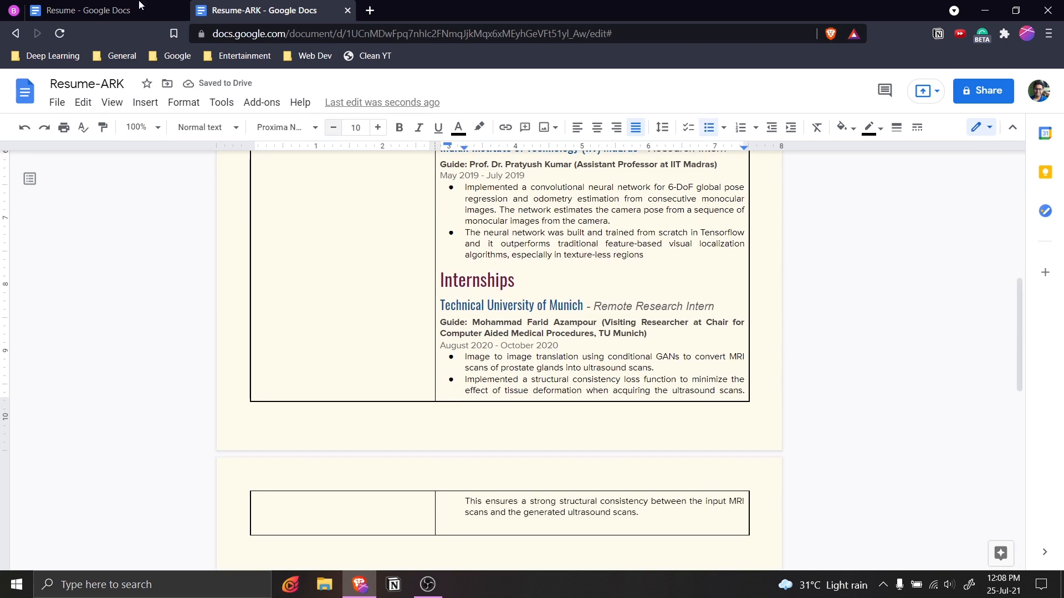
# Copy the horizontal rule from the original Resume and paste it above the new Internships heading.
pyautogui.click(157, 5)
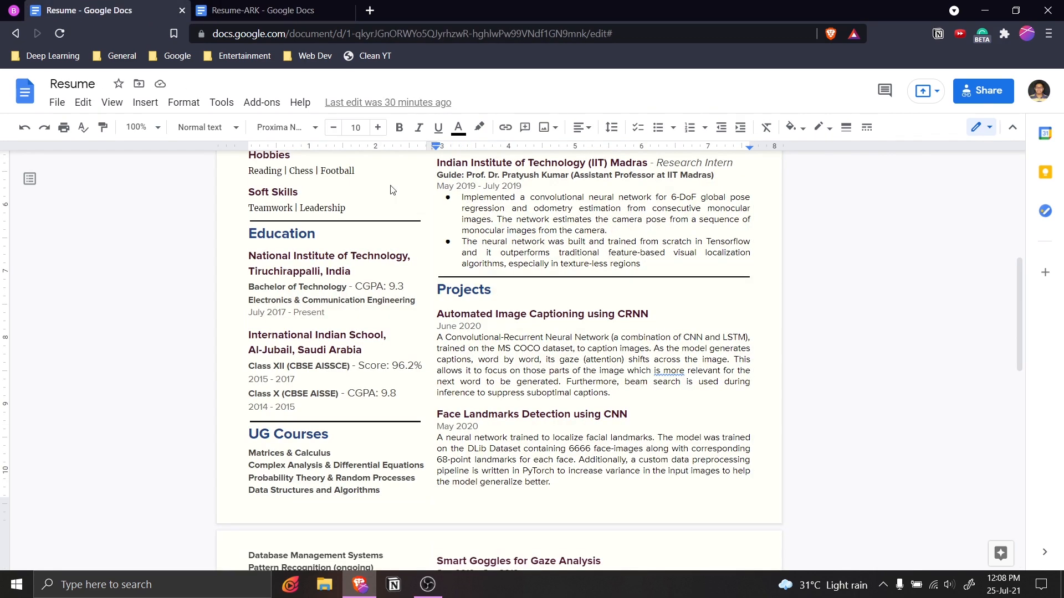
pyautogui.click(594, 277)
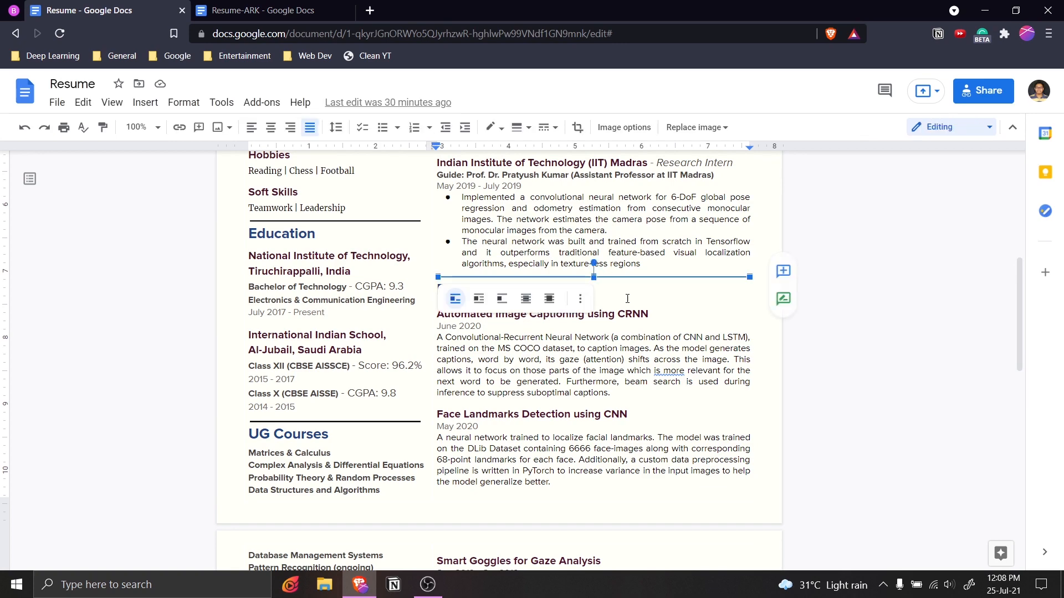
pyautogui.click(318, 5)
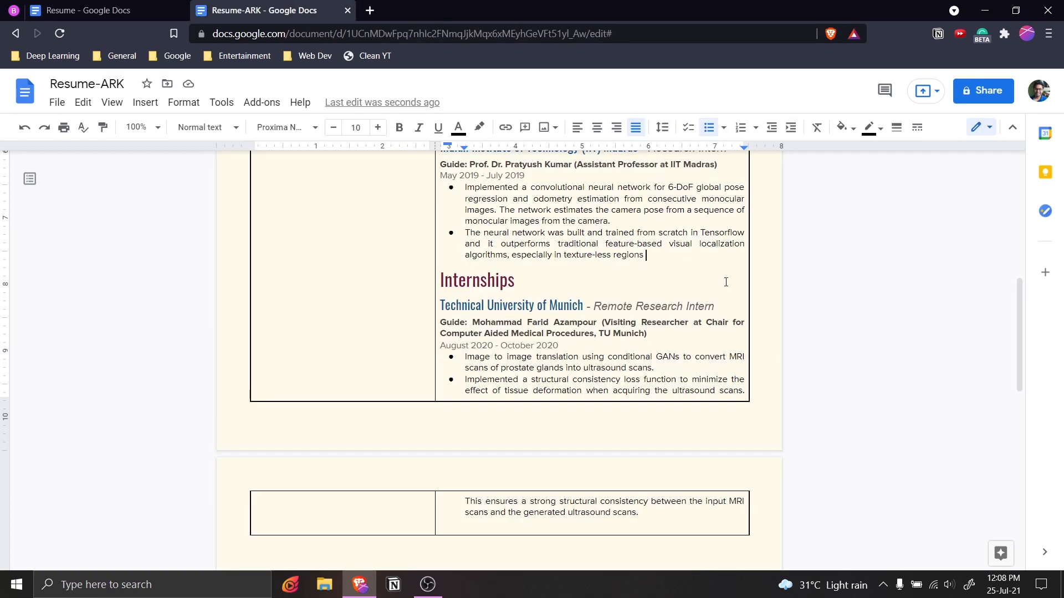
pyautogui.press('Return')
pyautogui.press('Return')
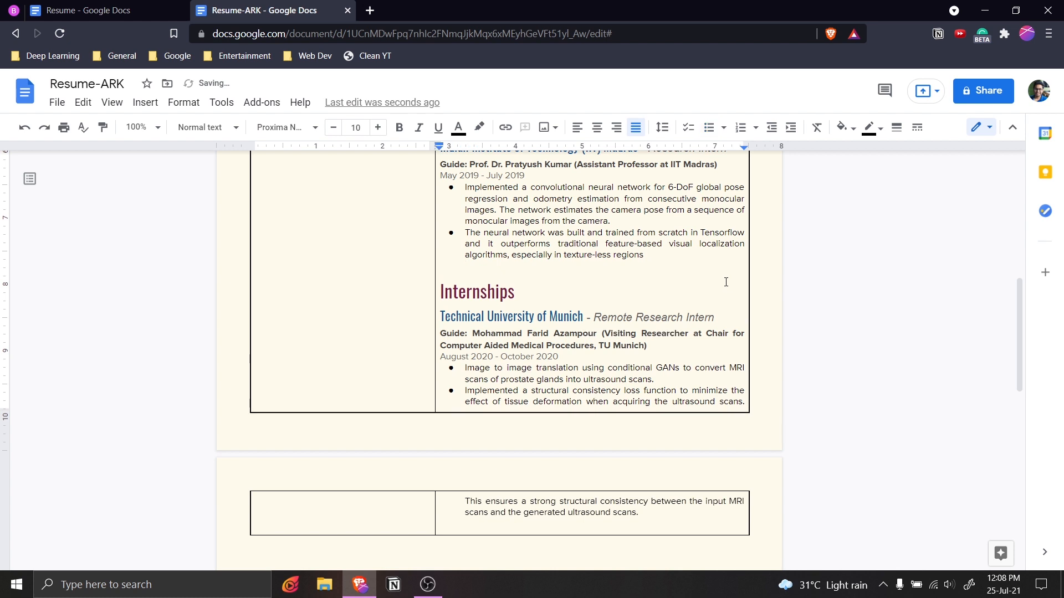
pyautogui.hotkey('ctrl', 'v')
pyautogui.press('Down')
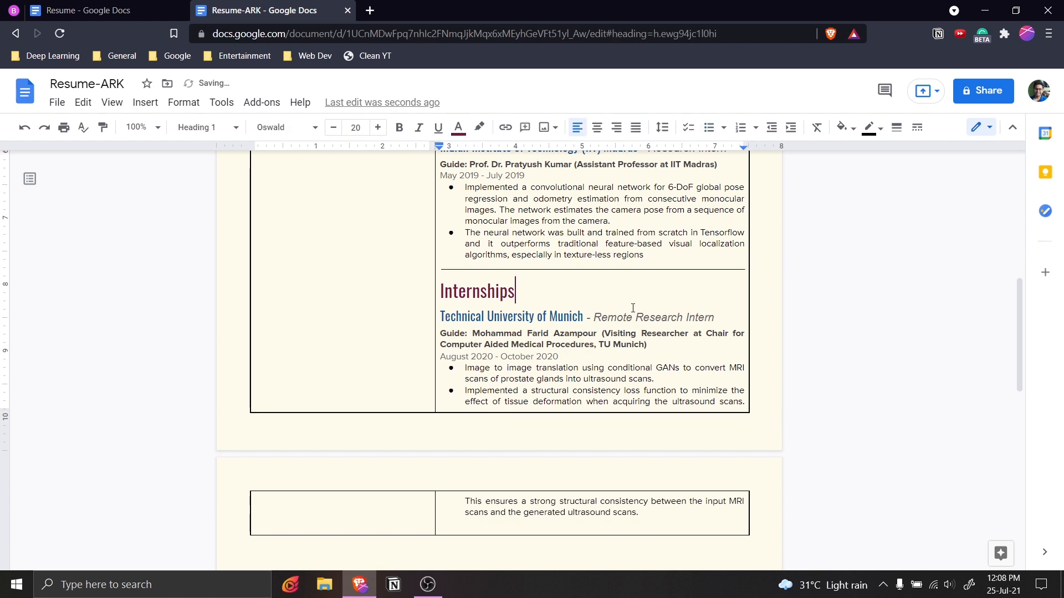
# Rename the copied Internships heading to Projects.
pyautogui.scroll(2, 633, 308)
pyautogui.click(481, 371)
pyautogui.doubleClick(488, 383)
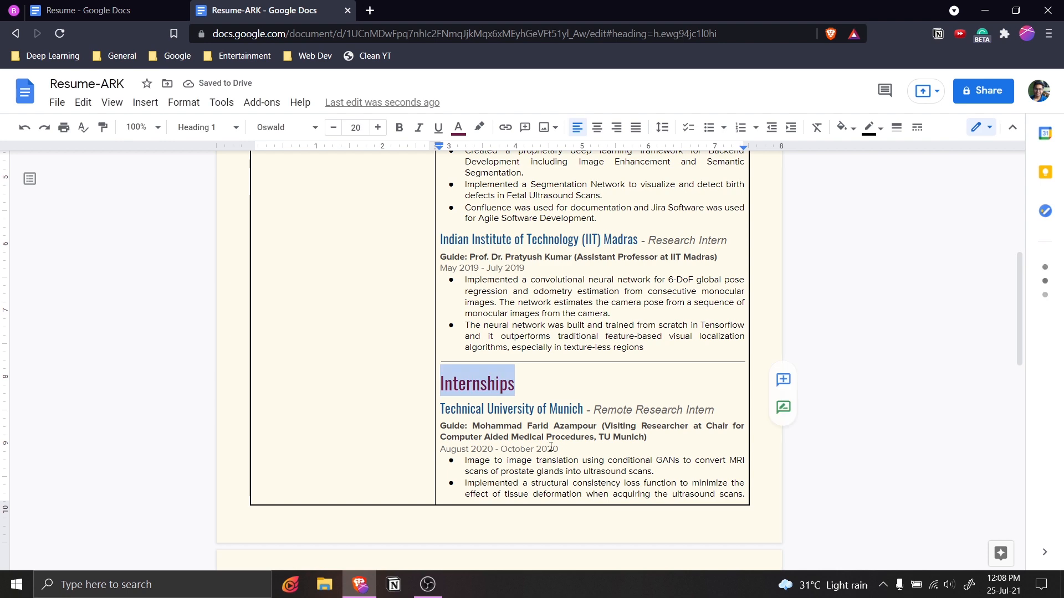
pyautogui.write('Projects')
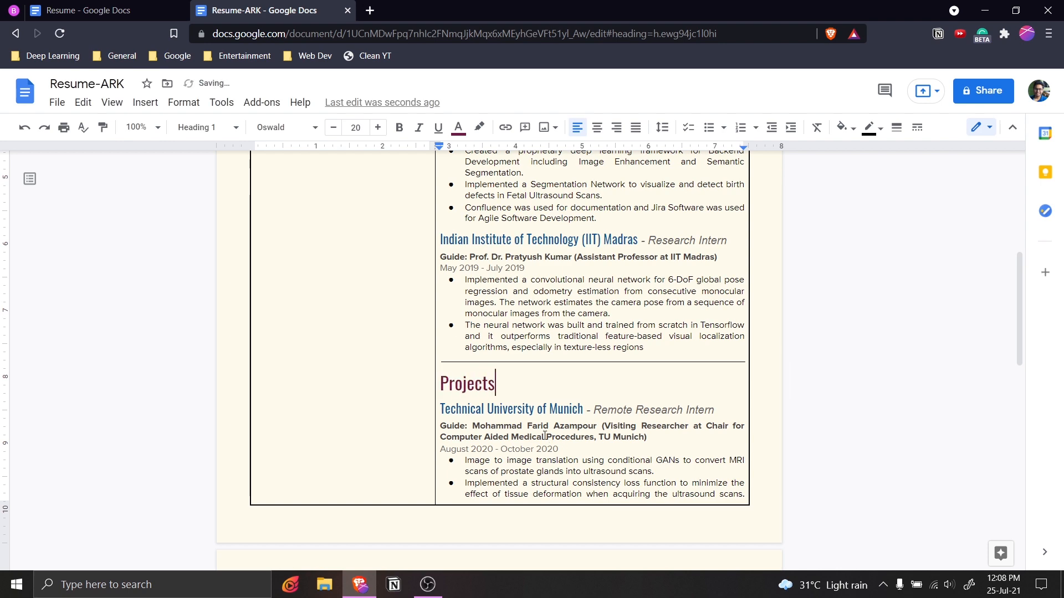
# Replace the TU Munich title with Automated Image Captioning using CRNN and delete the Remote Research Intern role.
pyautogui.click(83, 10)
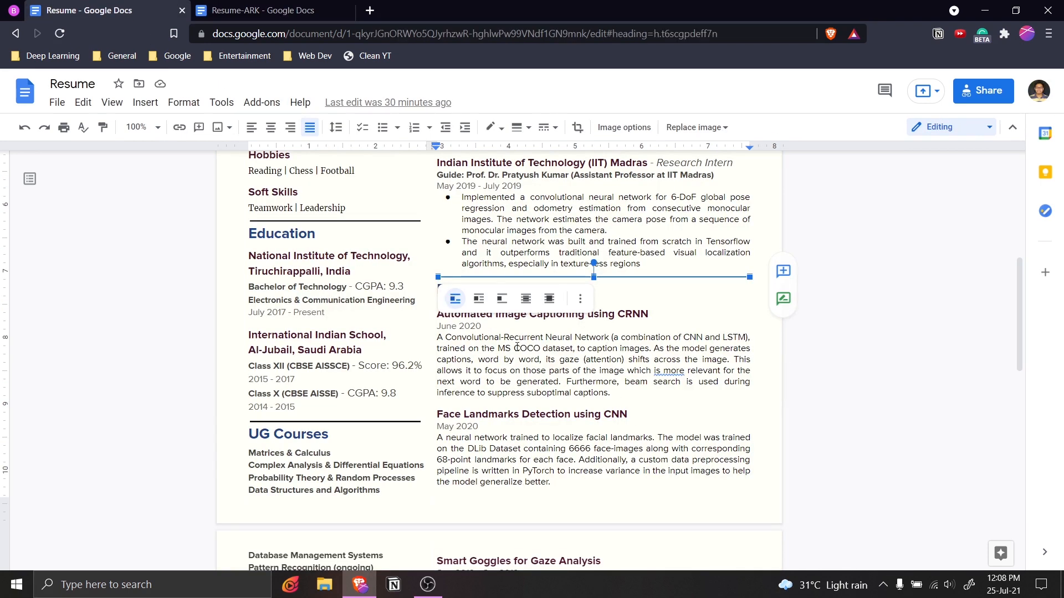
pyautogui.click(653, 314)
pyautogui.moveTo(653, 314); pyautogui.dragTo(436, 314)
pyautogui.hotkey('ctrl', 'c')
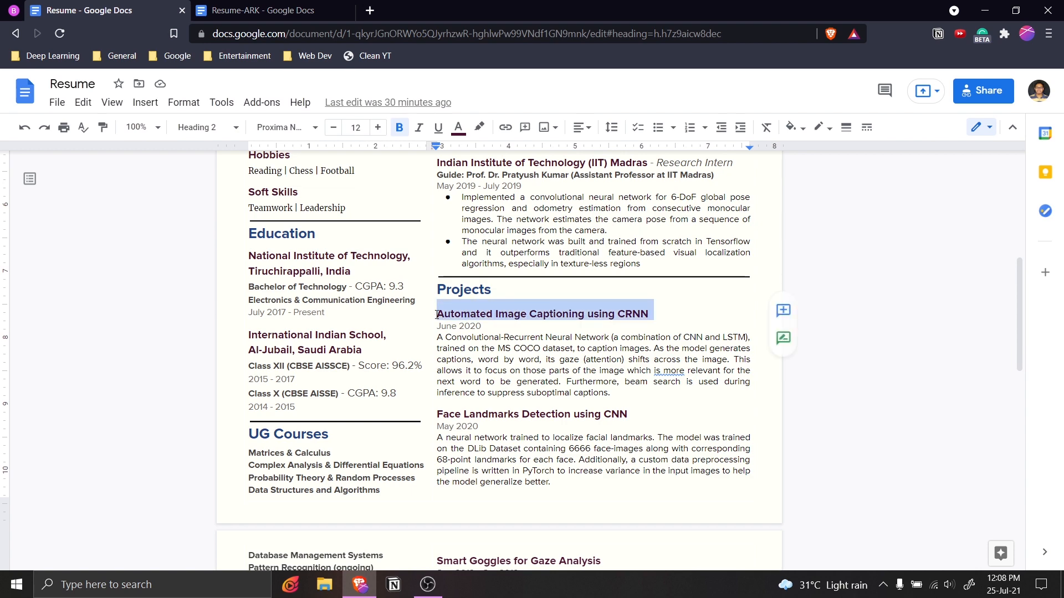
pyautogui.hotkey('ctrl', 'Tab')
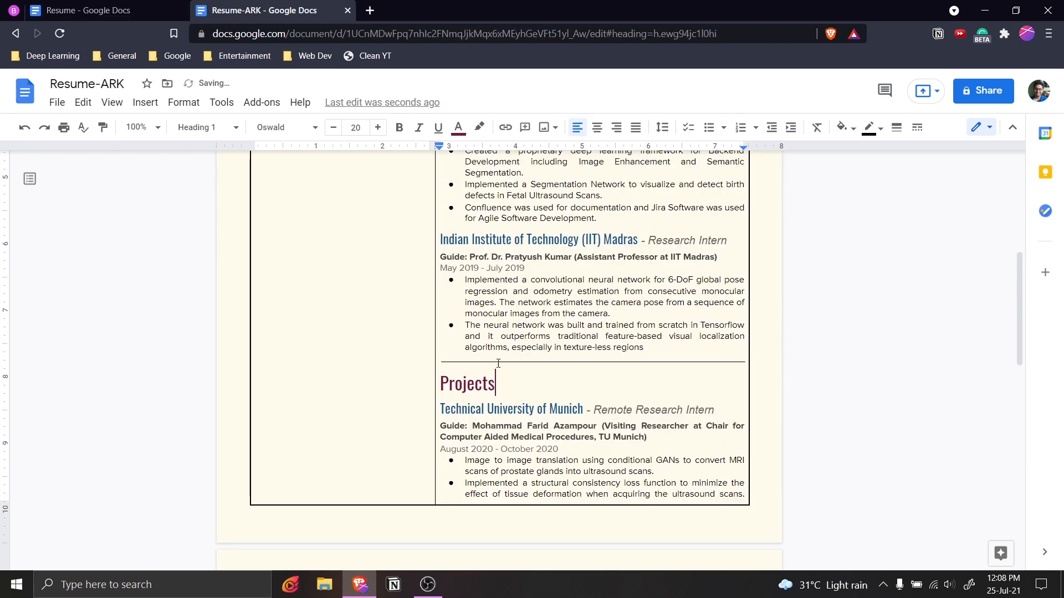
pyautogui.hotkey('shift', 'Home')
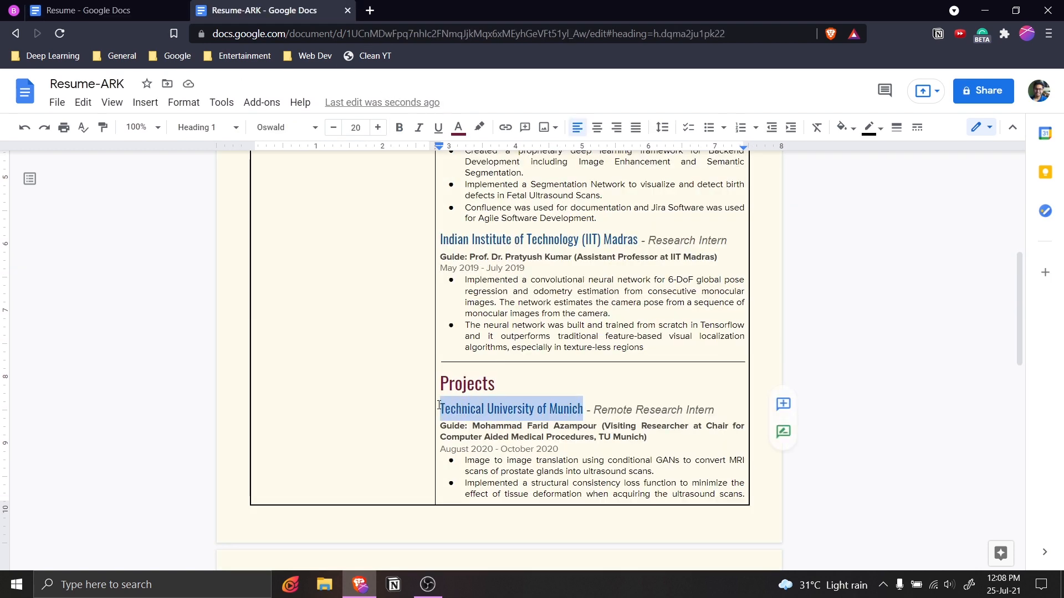
pyautogui.hotkey('ctrl', 'v')
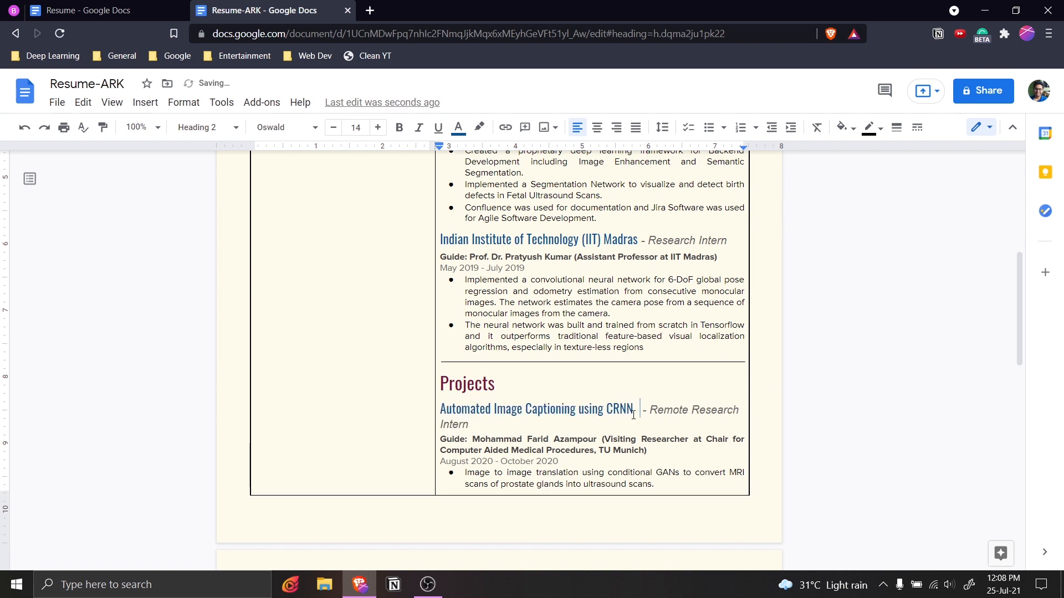
pyautogui.hotkey('ctrl', 'shift', 'Down')
pyautogui.press('Delete')
pyautogui.press('Return')
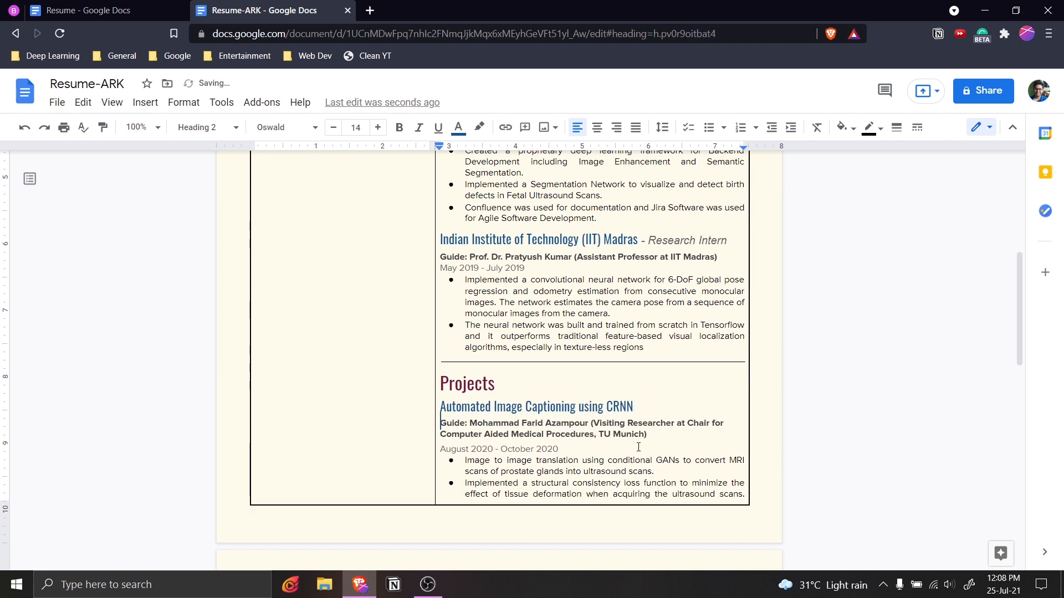
pyautogui.click(189, 9)
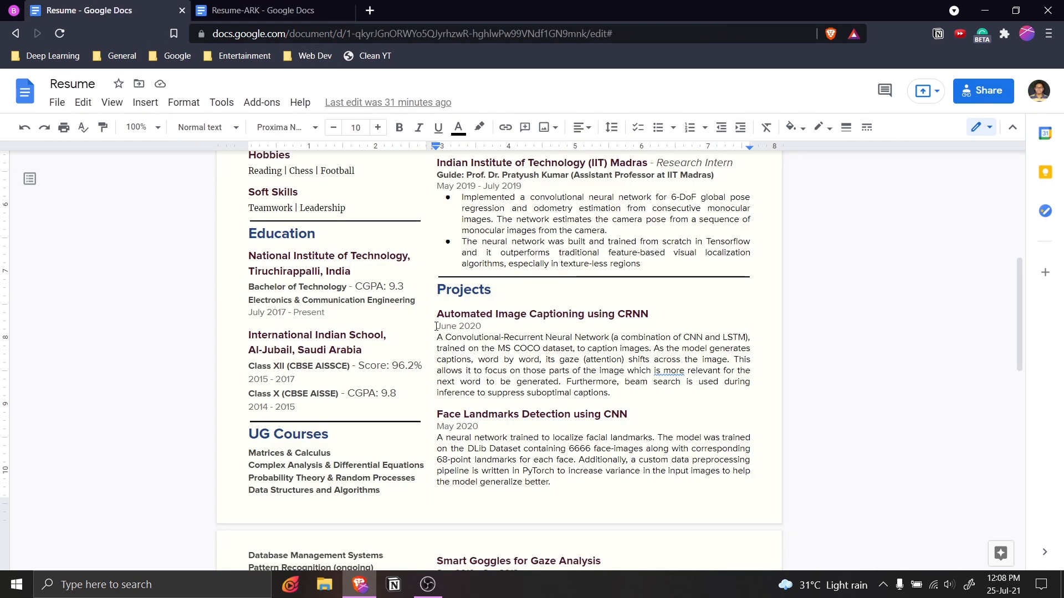
# Replace the leftover guide, date and bullet with the June 2020 date and captioning description.
pyautogui.moveTo(436, 326); pyautogui.dragTo(615, 395)
pyautogui.hotkey('ctrl', 'c')
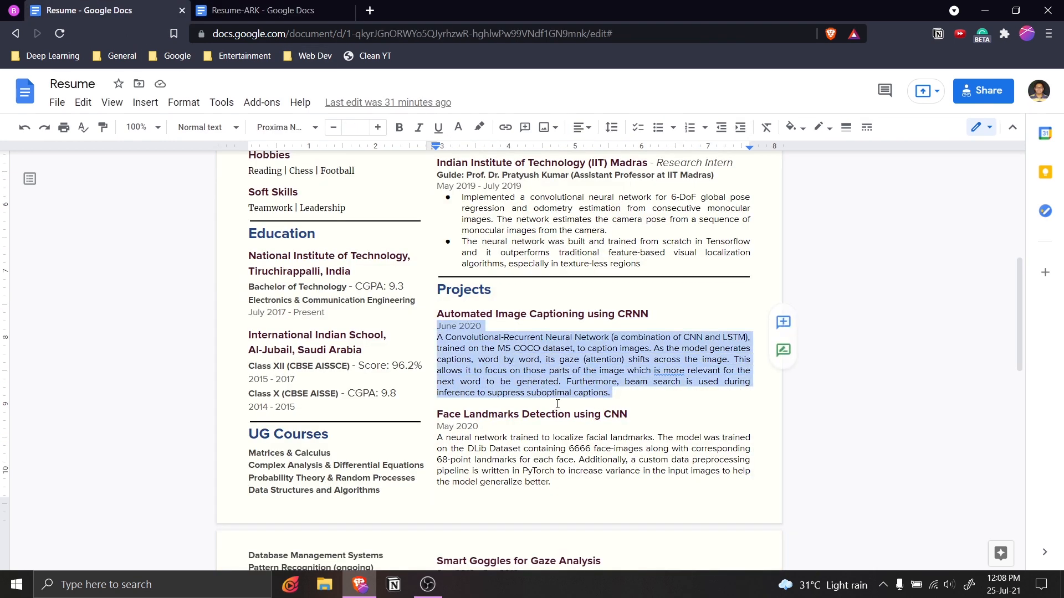
pyautogui.click(264, 10)
pyautogui.scroll(-3, 619, 397)
pyautogui.moveTo(439, 238); pyautogui.dragTo(639, 422)
pyautogui.press('BackSpace')
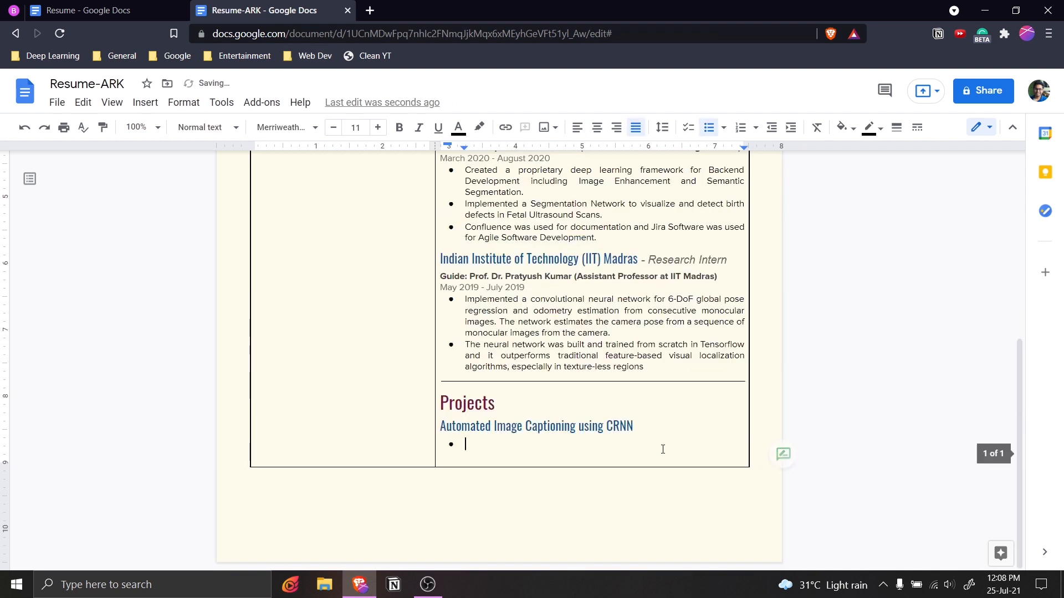
pyautogui.press('BackSpace')
pyautogui.press('BackSpace')
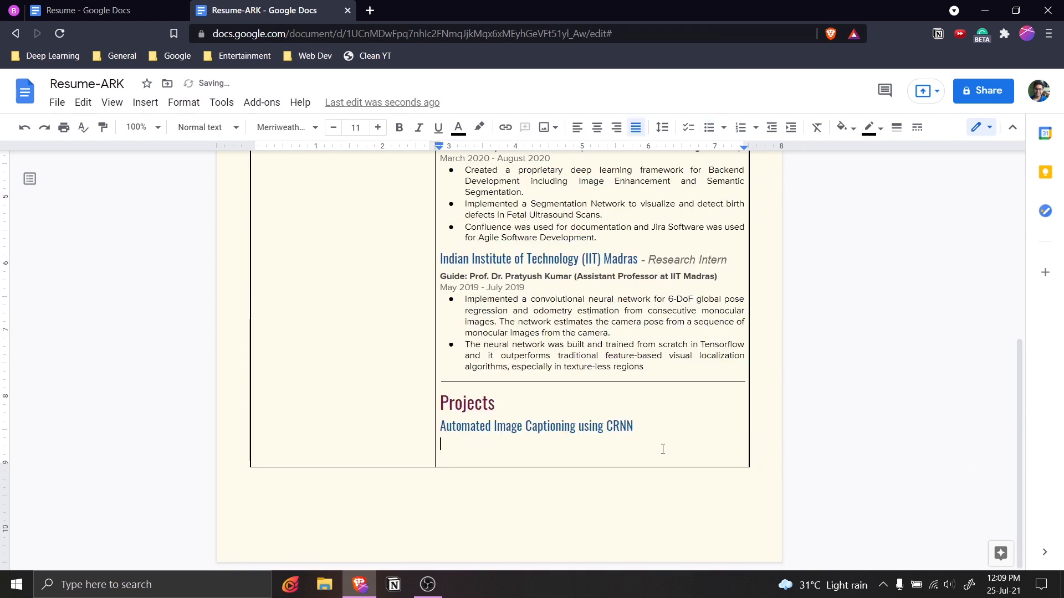
pyautogui.hotkey('ctrl', 'v')
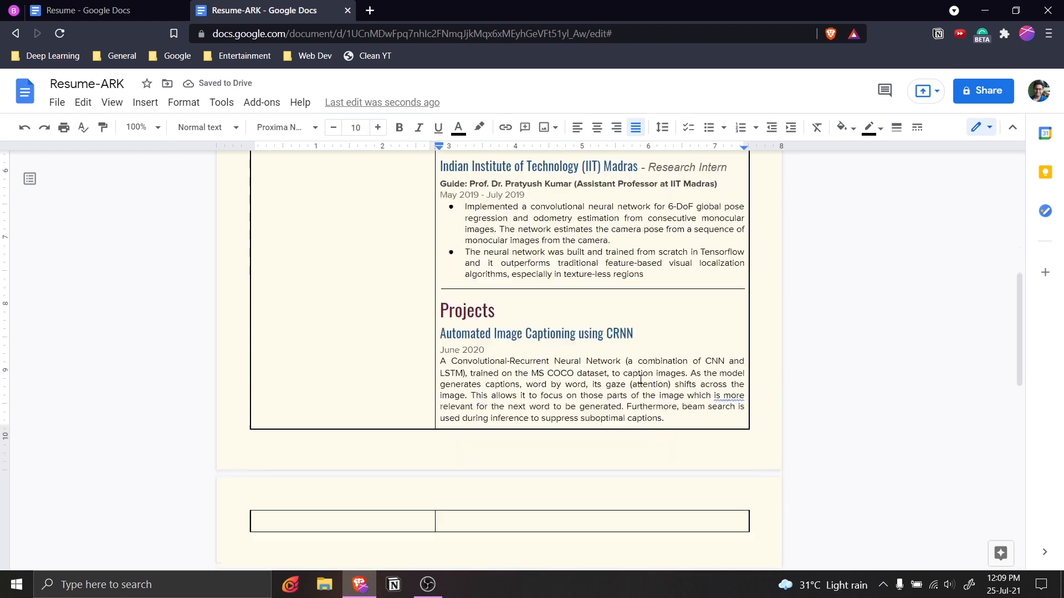
# Paste two copies of the whole captioning project entry below it onto the next page.
pyautogui.moveTo(677, 420); pyautogui.dragTo(441, 333)
pyautogui.hotkey('ctrl', 'c')
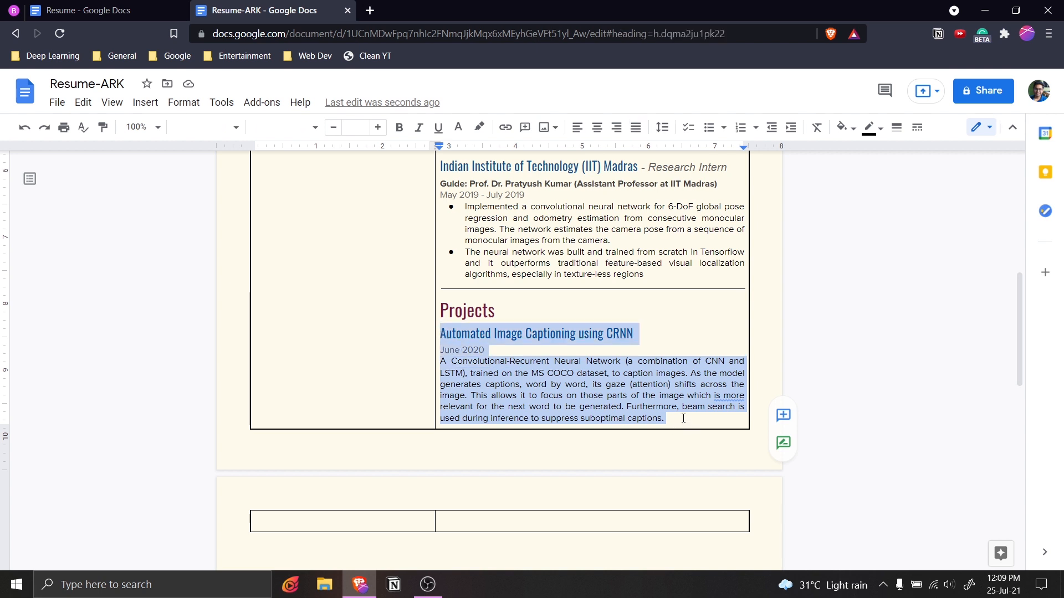
pyautogui.click(684, 418)
pyautogui.press('Return')
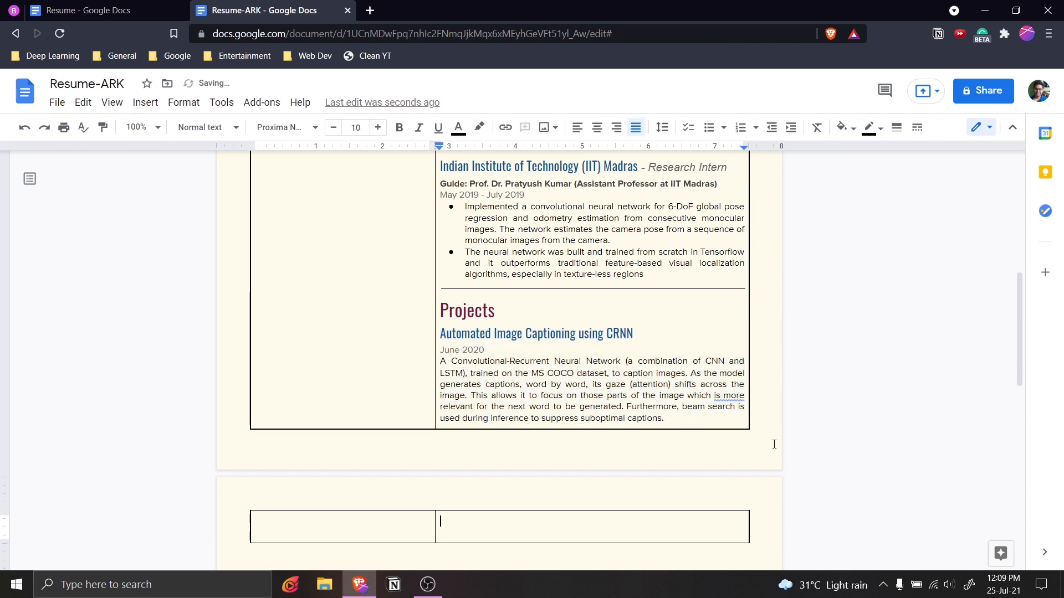
pyautogui.hotkey('ctrl', 'v')
pyautogui.press('Return')
pyautogui.hotkey('ctrl', 'v')
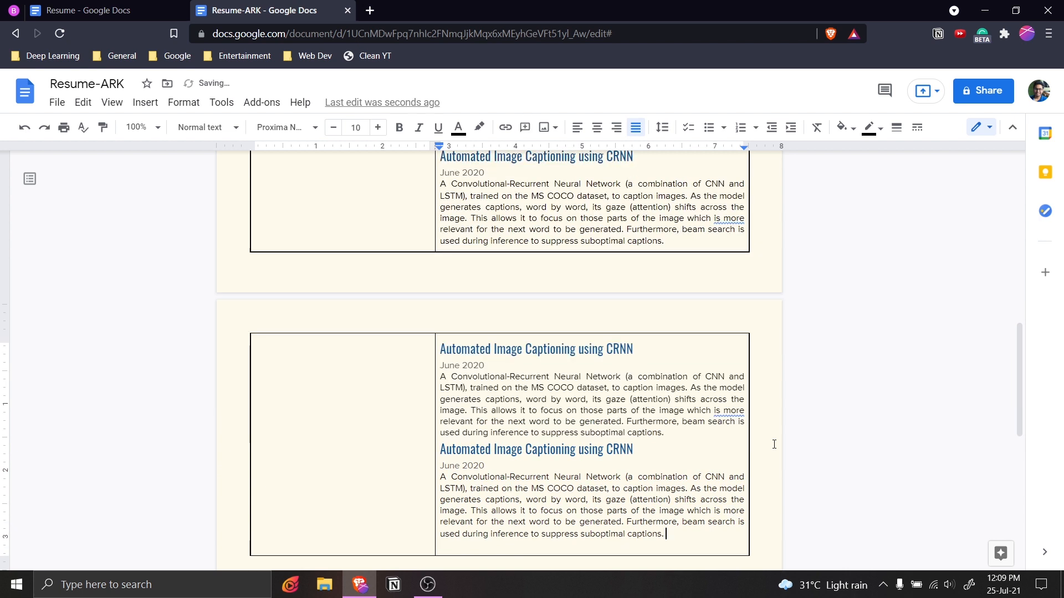
pyautogui.scroll(-1, 657, 298)
pyautogui.click(565, 403)
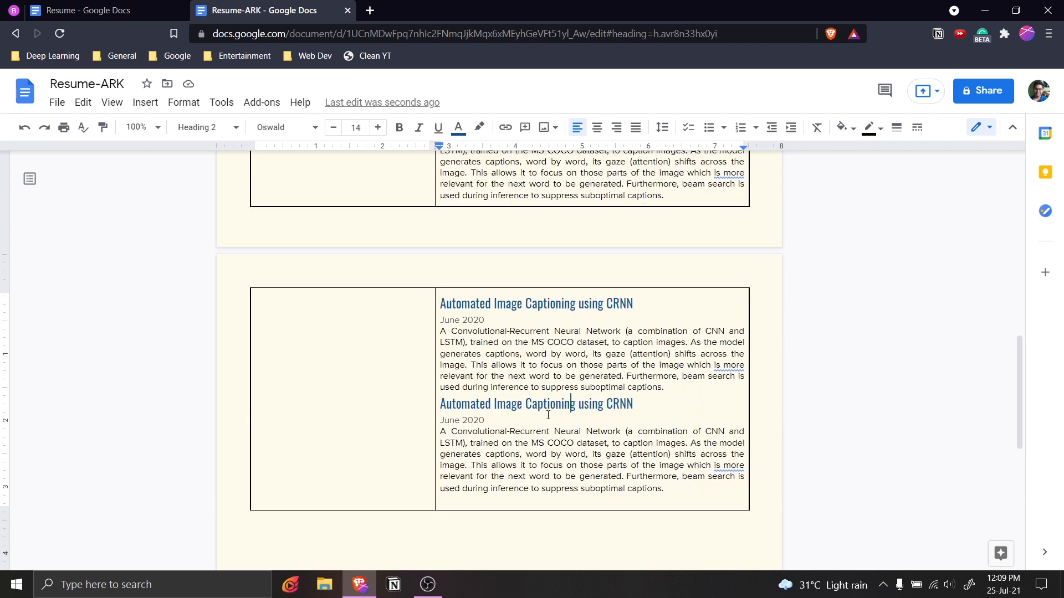
# Give the second copied CRNN heading 3 pt spacing before it using Custom spacing.
pyautogui.moveTo(636, 409); pyautogui.dragTo(438, 404)
pyautogui.click(672, 135)
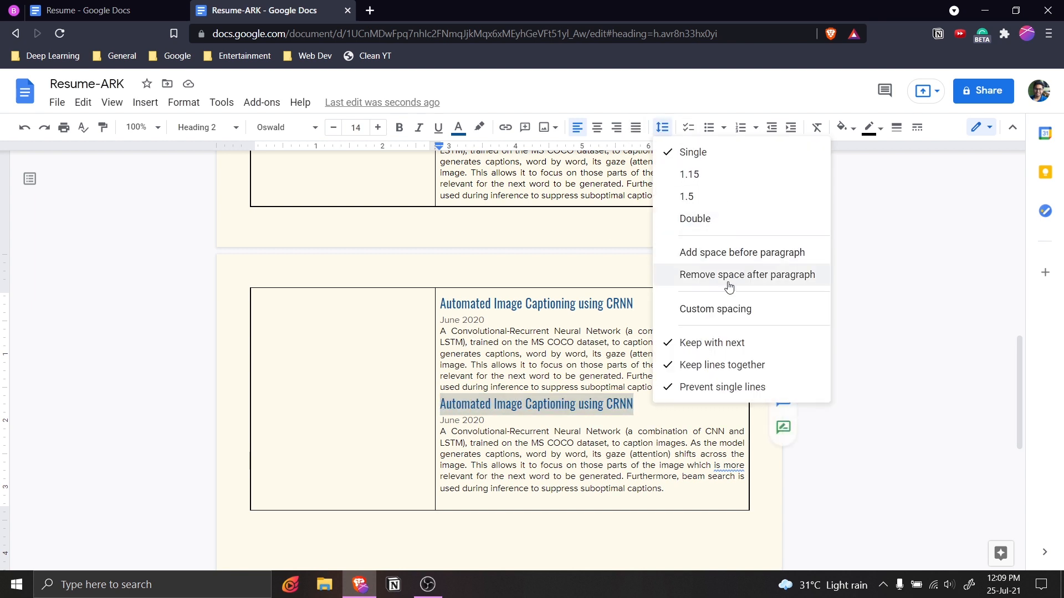
pyautogui.click(728, 307)
pyautogui.moveTo(517, 349); pyautogui.dragTo(495, 357)
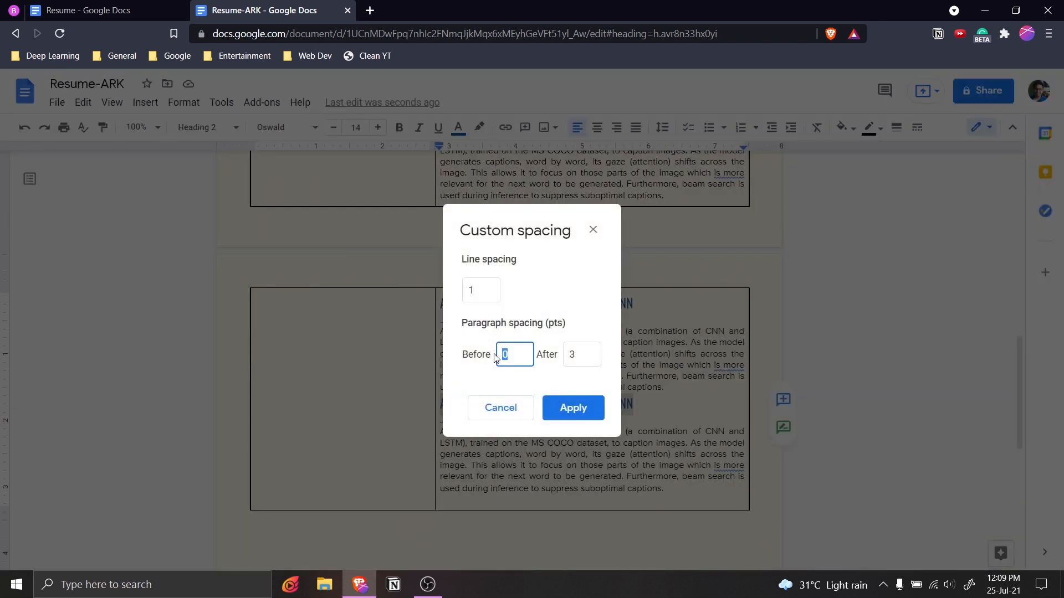
pyautogui.click(571, 408)
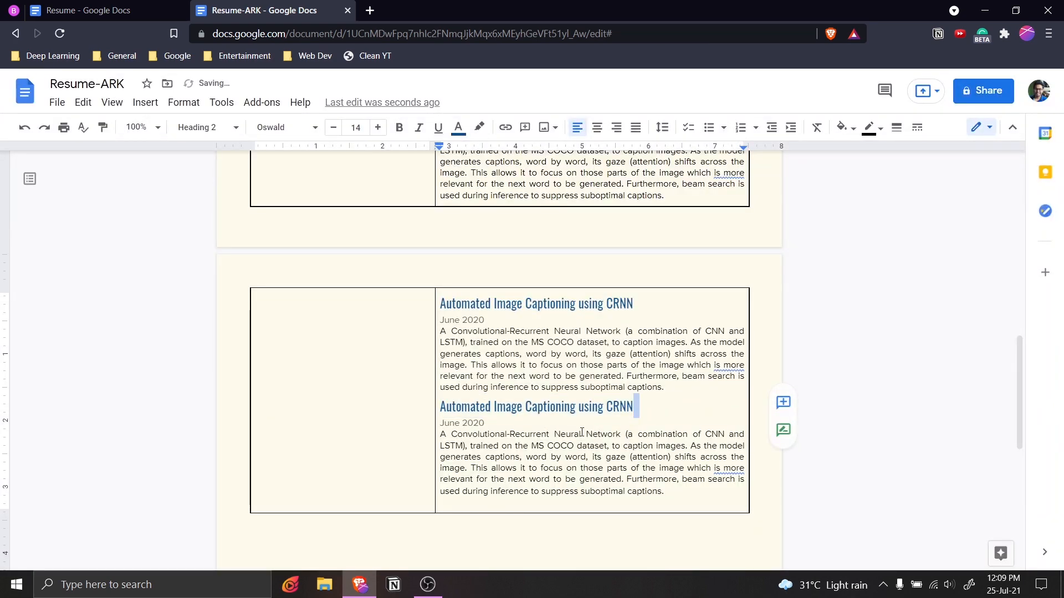
pyautogui.scroll(-3, 579, 433)
pyautogui.scroll(6, 587, 413)
pyautogui.click(124, 19)
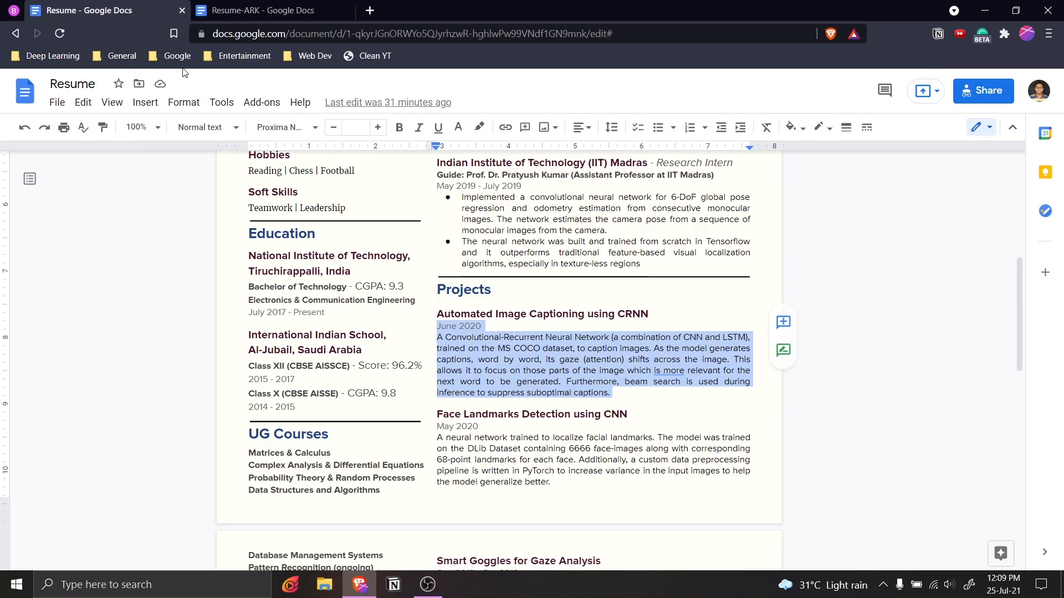
pyautogui.scroll(-3, 629, 233)
# Replace the first duplicate page-2 heading with Face Landmarks Detection using CNN.
pyautogui.moveTo(628, 233); pyautogui.dragTo(441, 232)
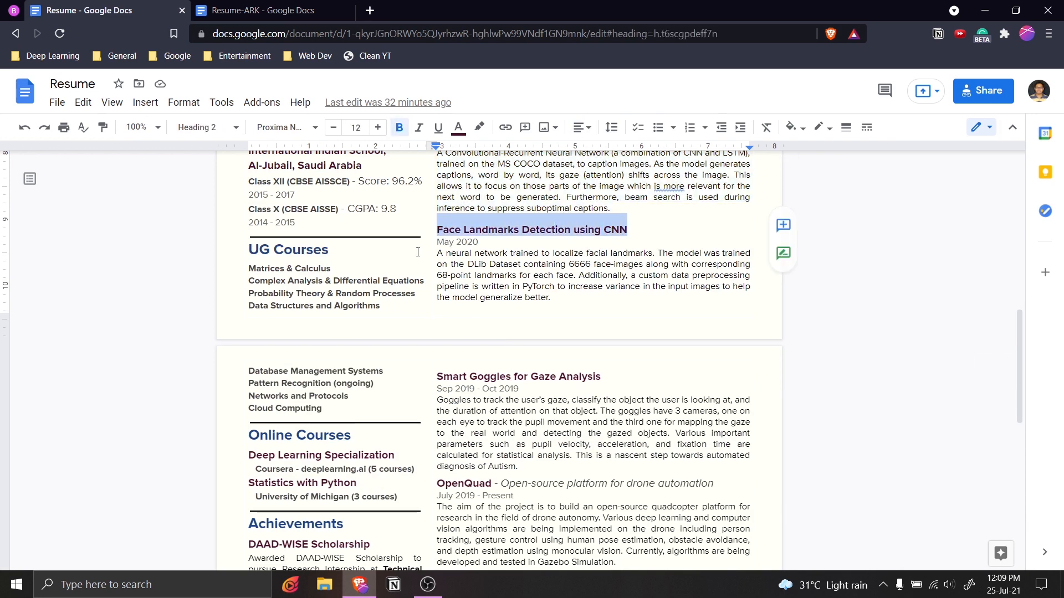
pyautogui.click(239, 9)
pyautogui.scroll(-2, 531, 332)
pyautogui.scroll(-2, 531, 380)
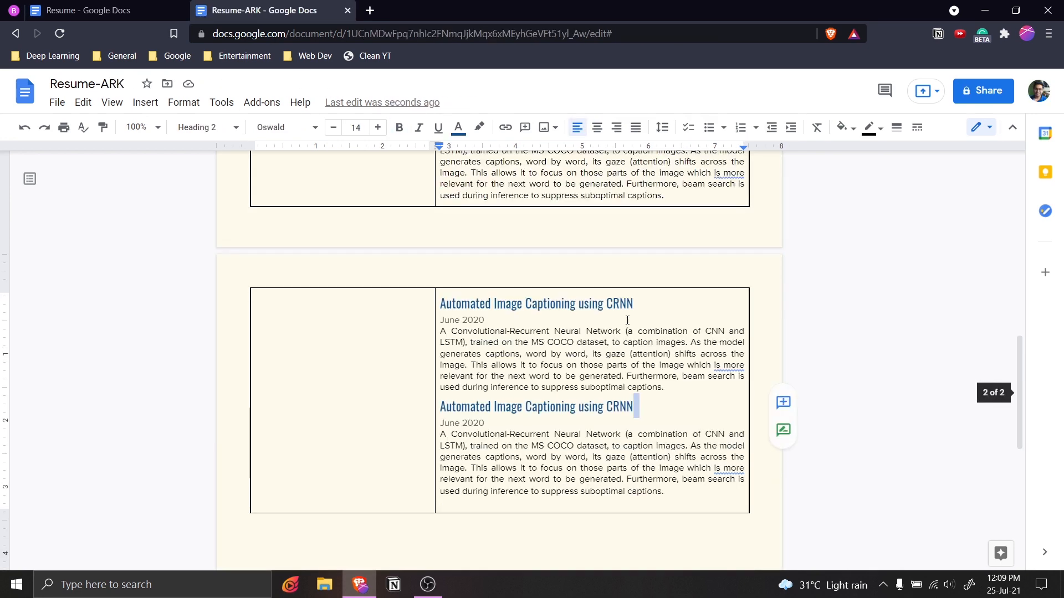
pyautogui.moveTo(633, 303); pyautogui.dragTo(440, 302)
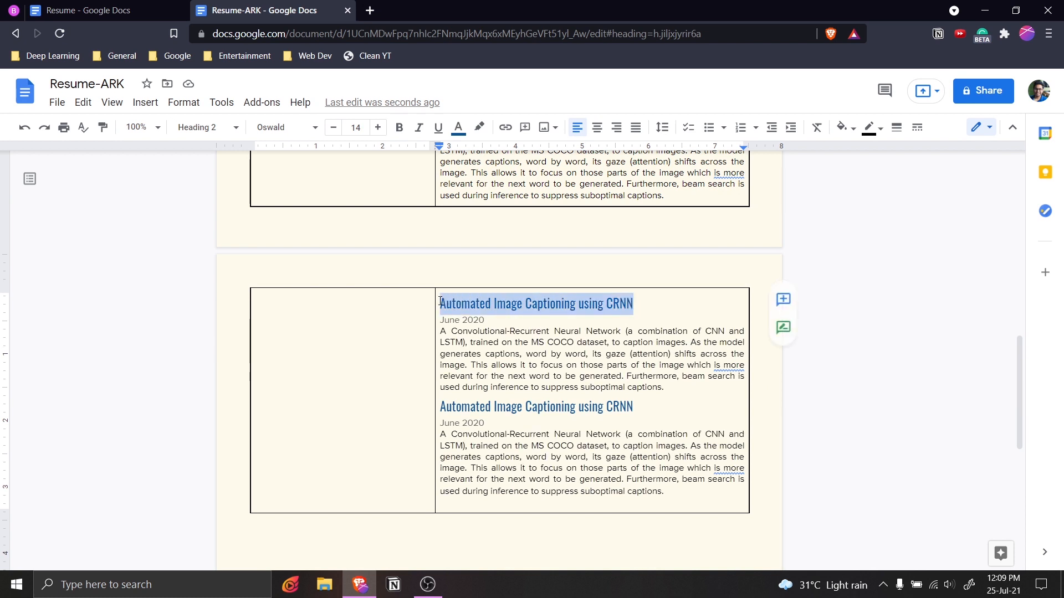
pyautogui.write('Face Landmarks Detection using CNN')
pyautogui.scroll(5, 575, 342)
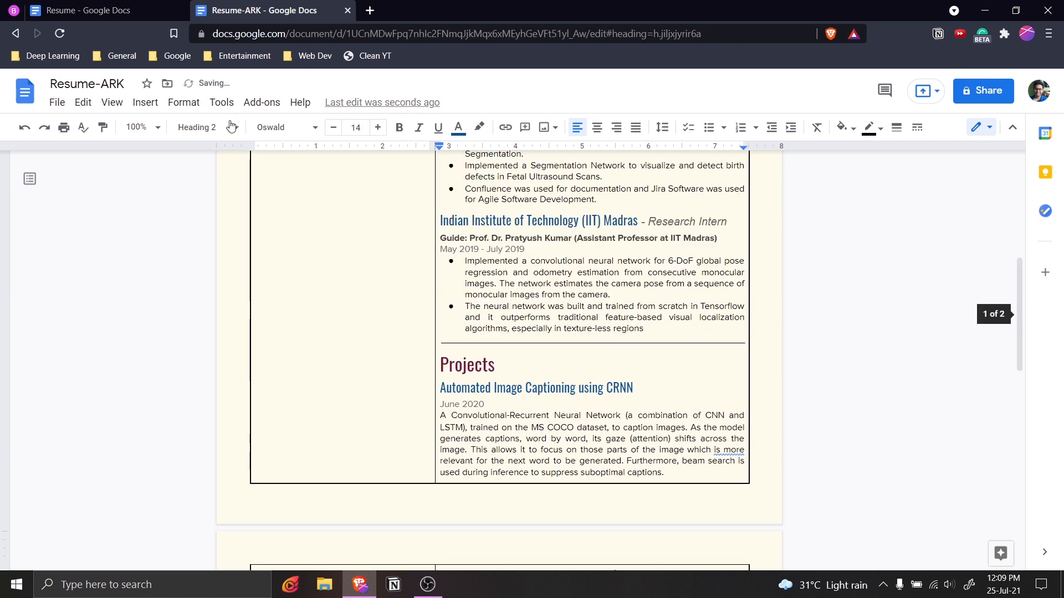
# Replace the second duplicate heading with Smart Goggles for Gaze Analysis, undoing an accidental table deletion.
pyautogui.click(89, 10)
pyautogui.click(613, 380)
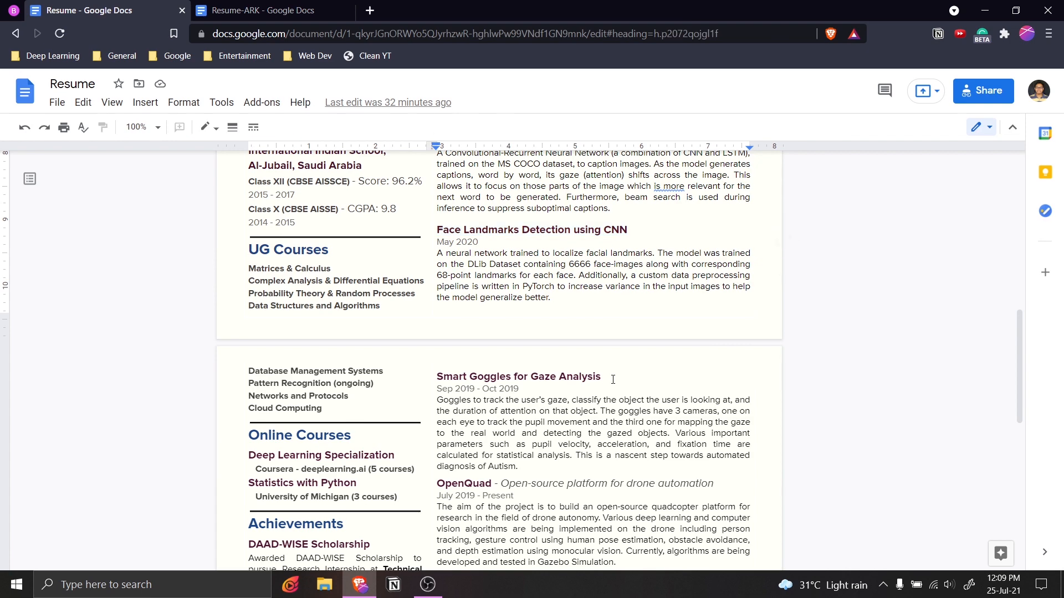
pyautogui.moveTo(603, 378); pyautogui.dragTo(436, 378)
pyautogui.hotkey('ctrl', 'c')
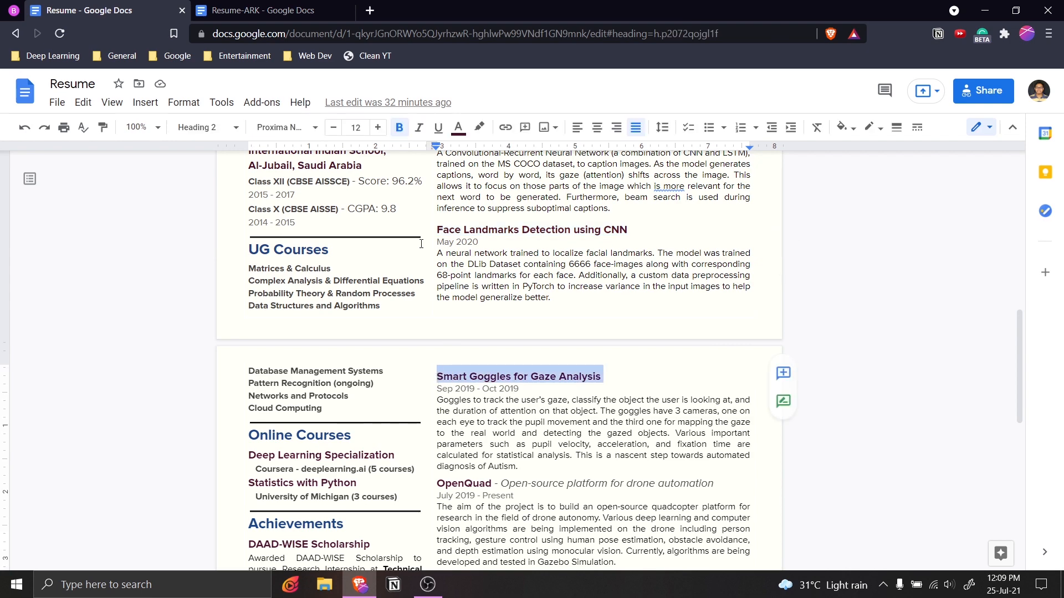
pyautogui.click(272, 10)
pyautogui.scroll(-8, 529, 328)
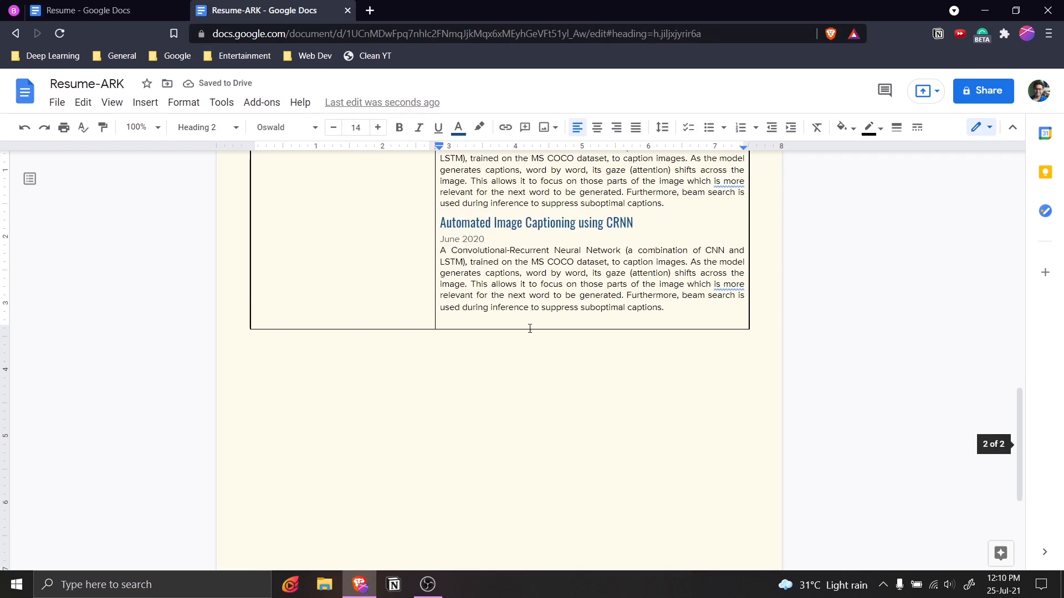
pyautogui.scroll(2, 637, 327)
pyautogui.moveTo(635, 314); pyautogui.dragTo(434, 316)
pyautogui.press('BackSpace')
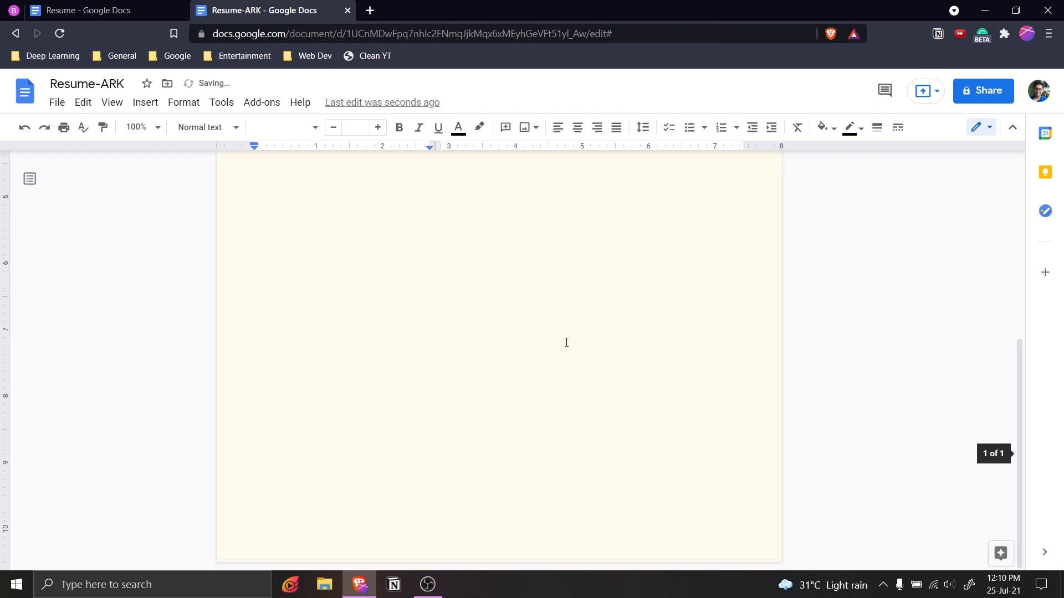
pyautogui.hotkey('ctrl', 'z')
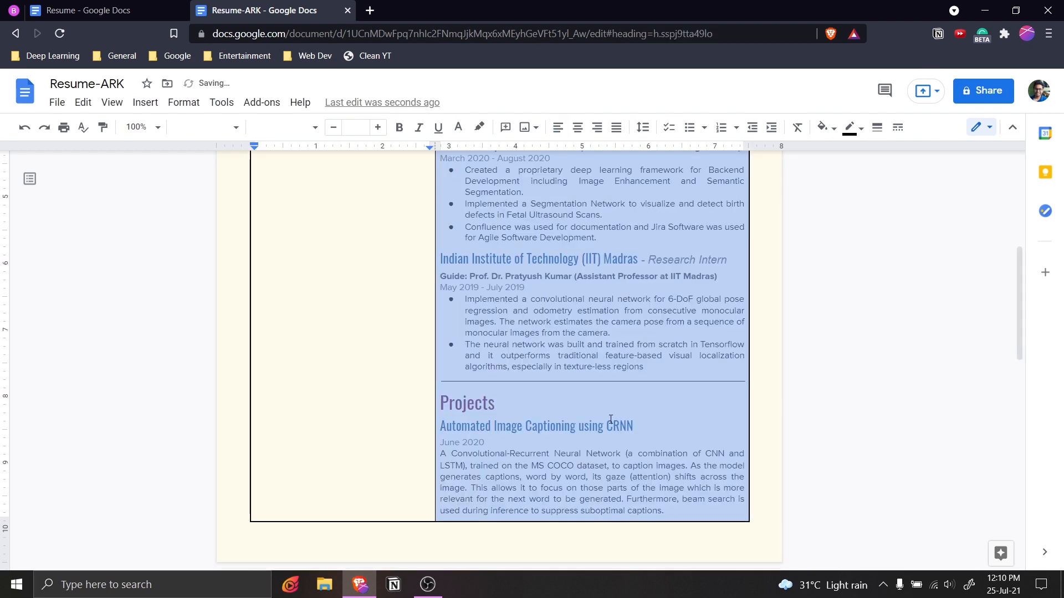
pyautogui.click(620, 425)
pyautogui.scroll(-7, 645, 425)
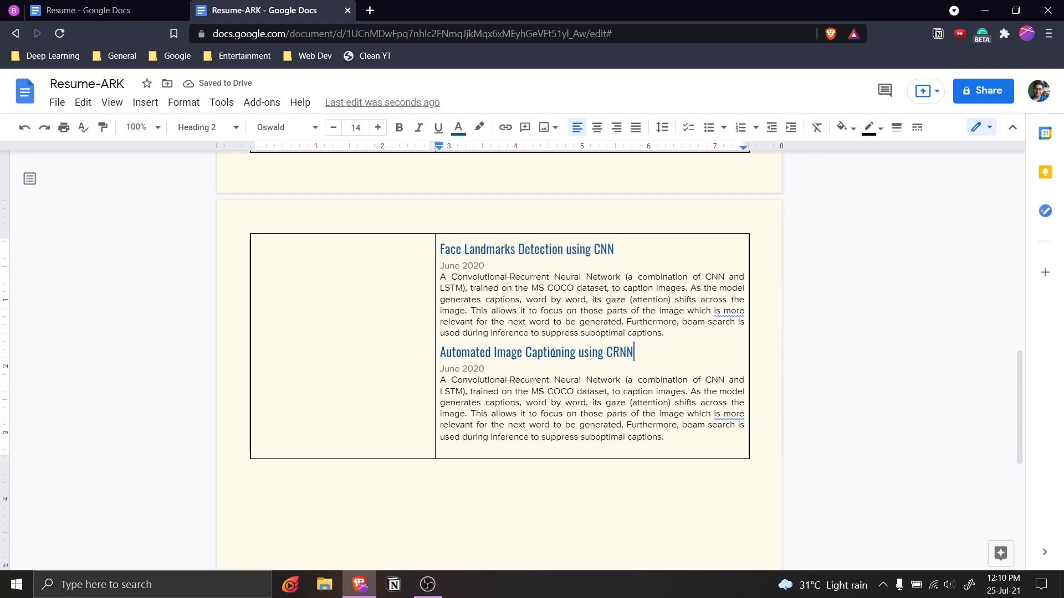
pyautogui.moveTo(634, 353); pyautogui.dragTo(445, 352)
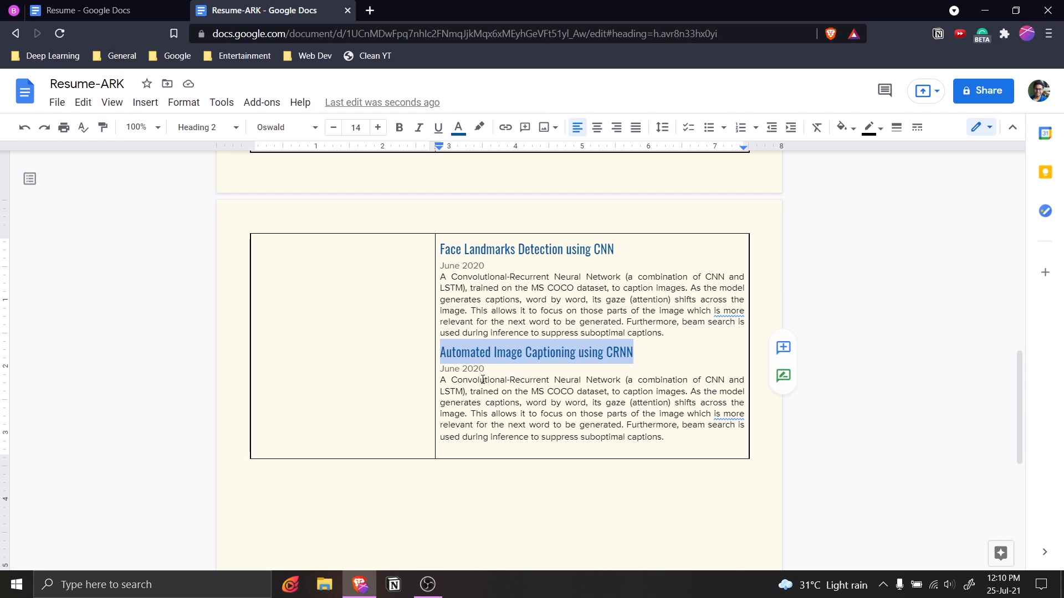
pyautogui.hotkey('ctrl', 'v')
pyautogui.scroll(6, 605, 372)
pyautogui.scroll(-5, 605, 372)
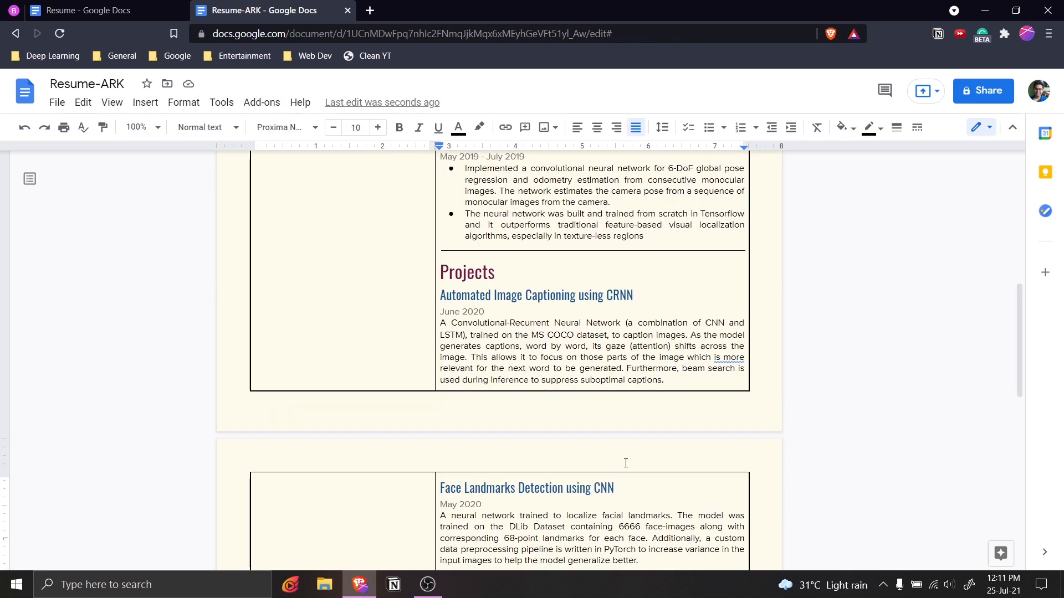
# Compare the Resume-ARK pages against the original Resume document.
pyautogui.scroll(-3, 627, 467)
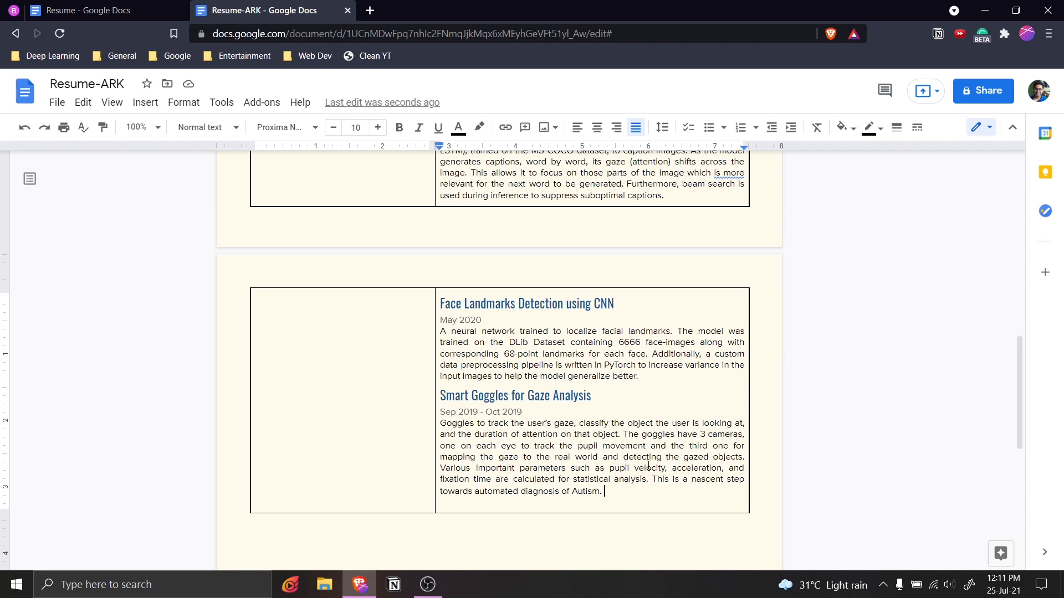
pyautogui.scroll(2, 649, 467)
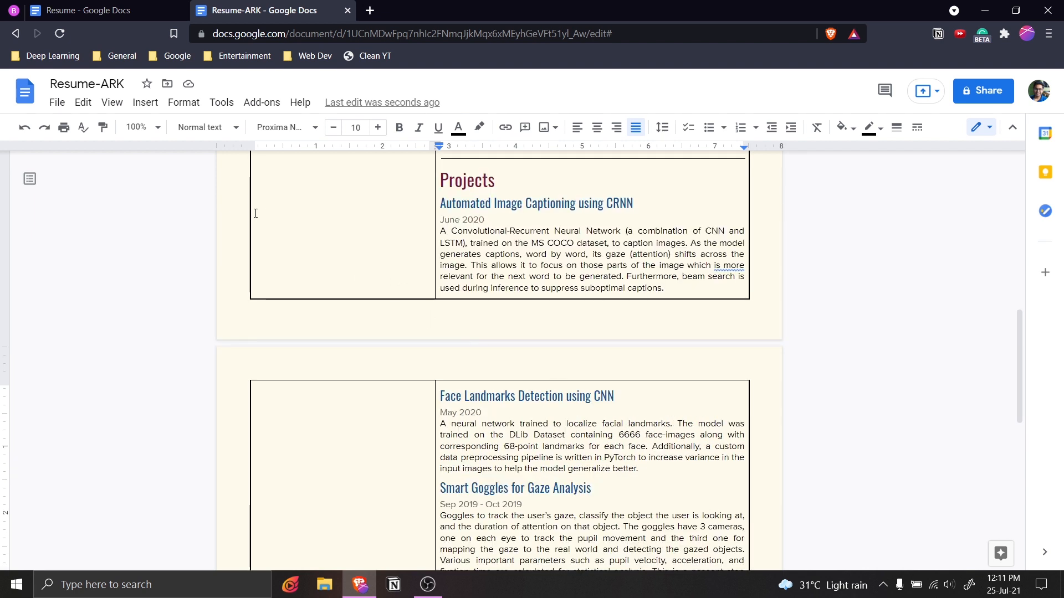
pyautogui.click(55, 10)
pyautogui.scroll(-6, 528, 313)
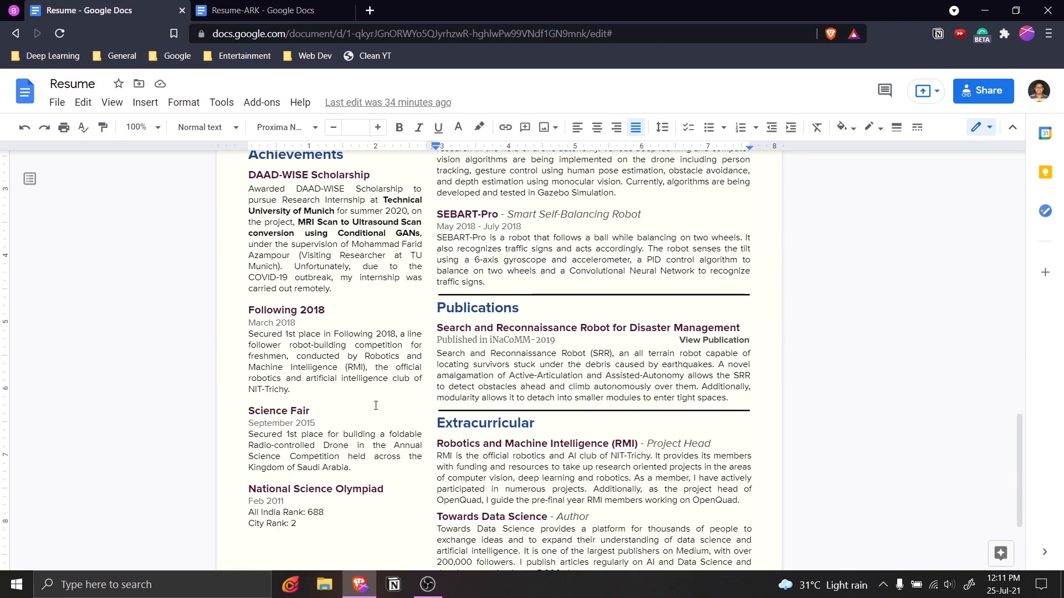
pyautogui.scroll(12, 554, 353)
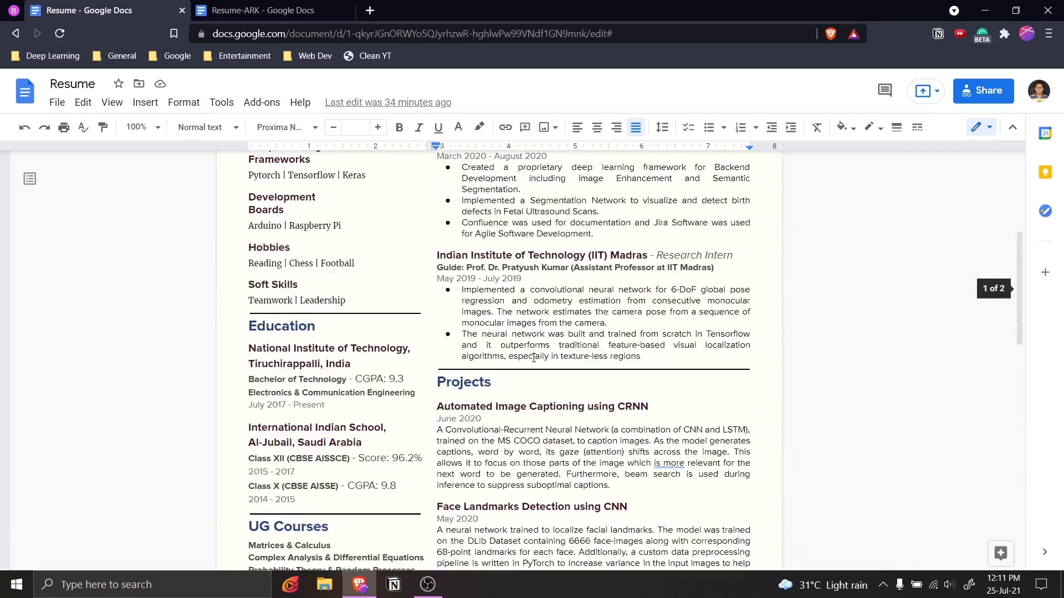
pyautogui.scroll(-9, 533, 357)
pyautogui.scroll(-2, 534, 357)
pyautogui.click(568, 456)
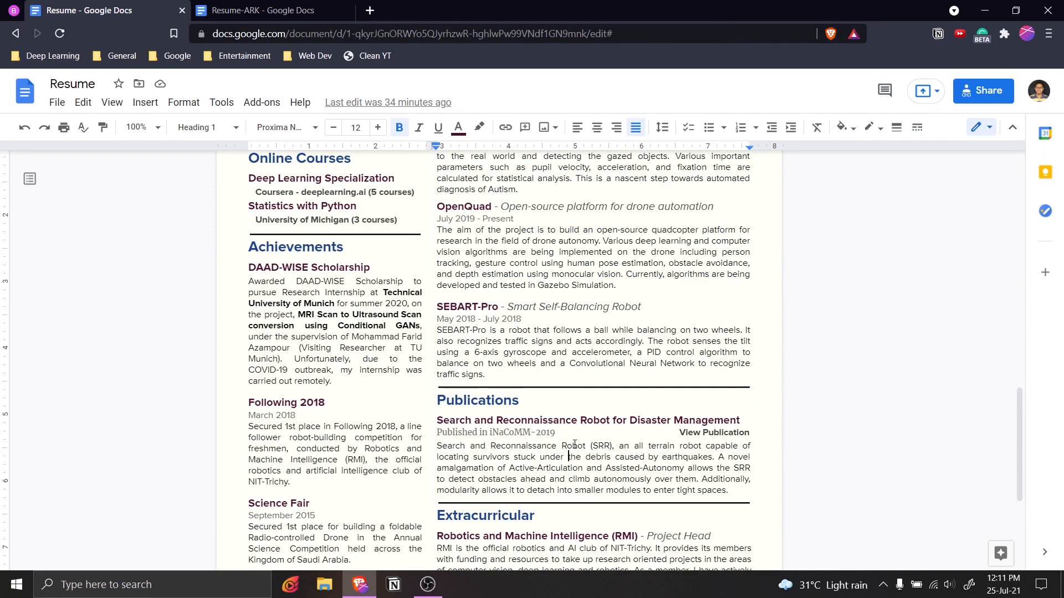
pyautogui.click(310, 10)
pyautogui.scroll(2, 496, 298)
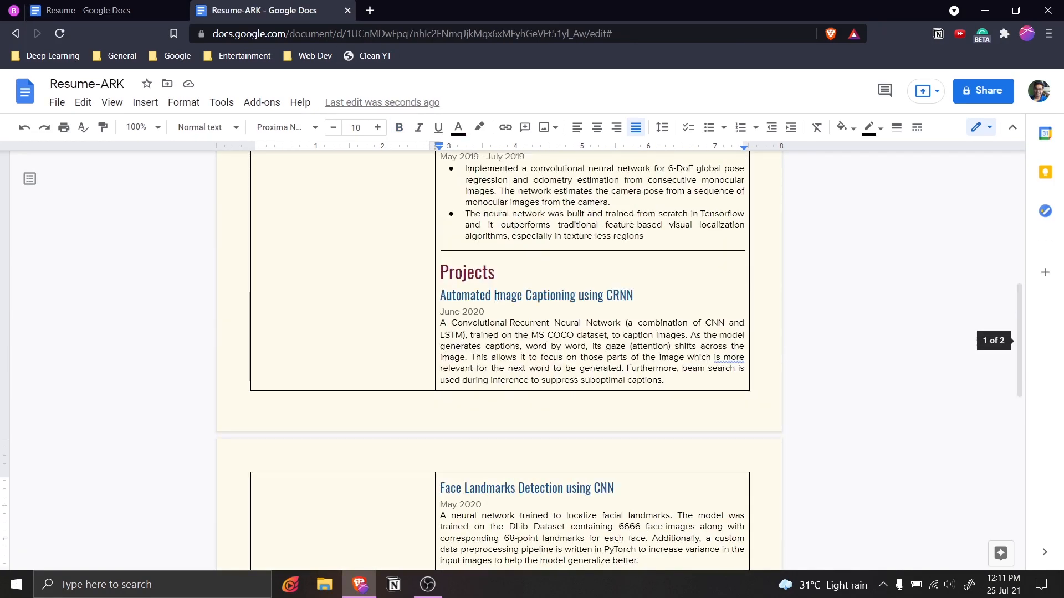
# Cut the page-1 Projects section and open a new line below the Smart Goggles entry.
pyautogui.moveTo(441, 269); pyautogui.dragTo(672, 377)
pyautogui.hotkey('ctrl', 'x')
pyautogui.scroll(3, 544, 264)
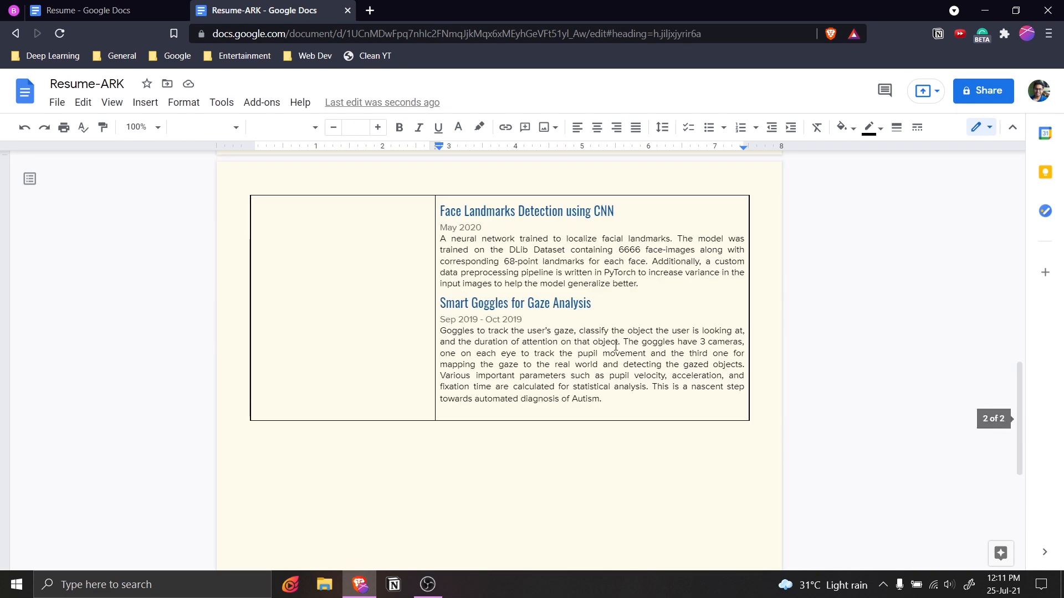
pyautogui.click(626, 397)
pyautogui.press('Return')
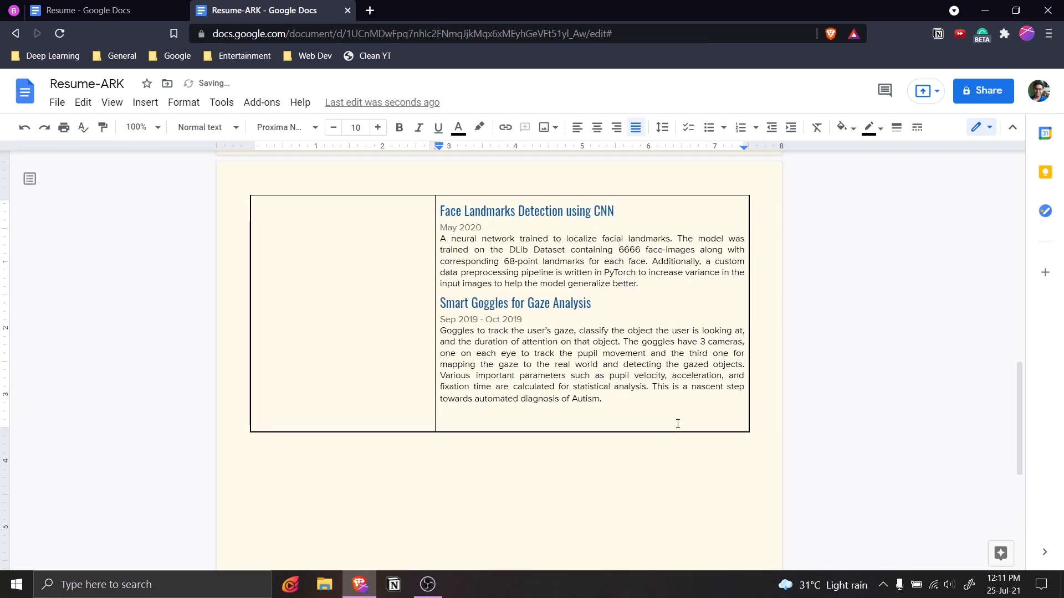
# Paste the Projects section below Smart Goggles and bring over the divider rule from the original.
pyautogui.hotkey('ctrl', 'v')
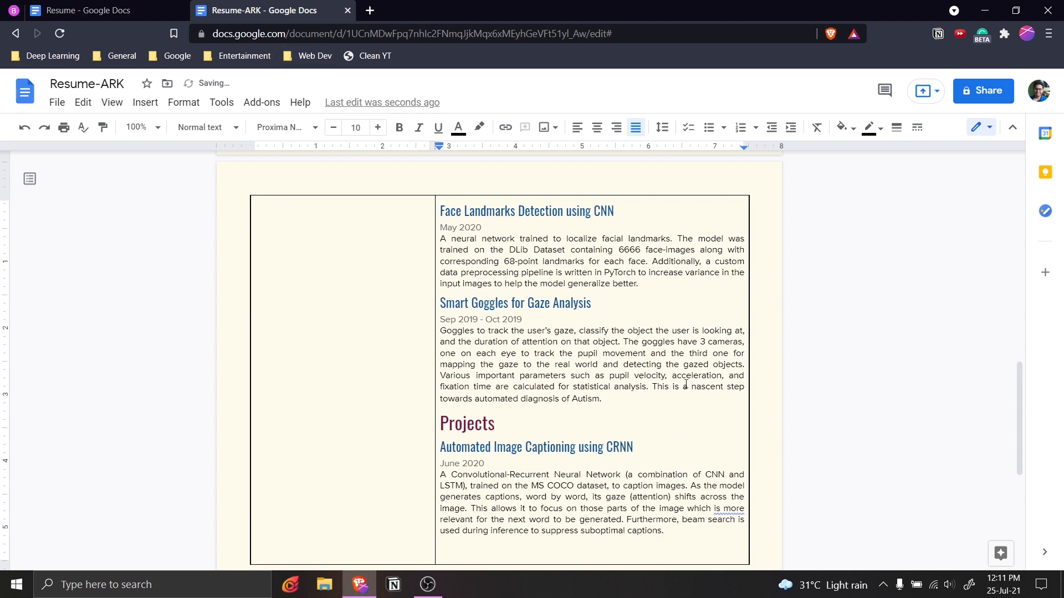
pyautogui.hotkey('ctrl', 'shift', 'Tab')
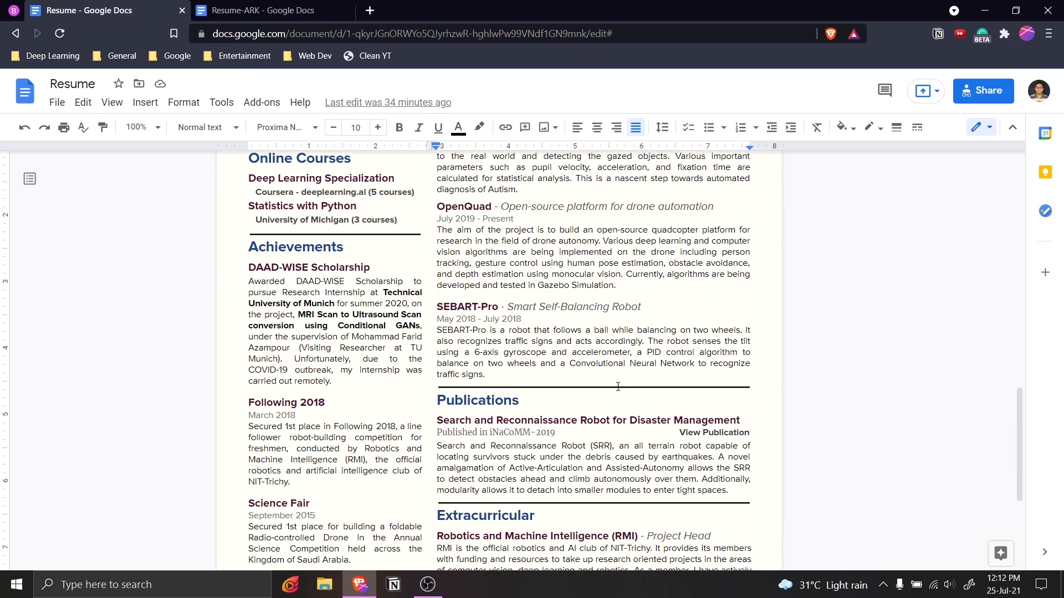
pyautogui.click(621, 388)
pyautogui.click(319, 5)
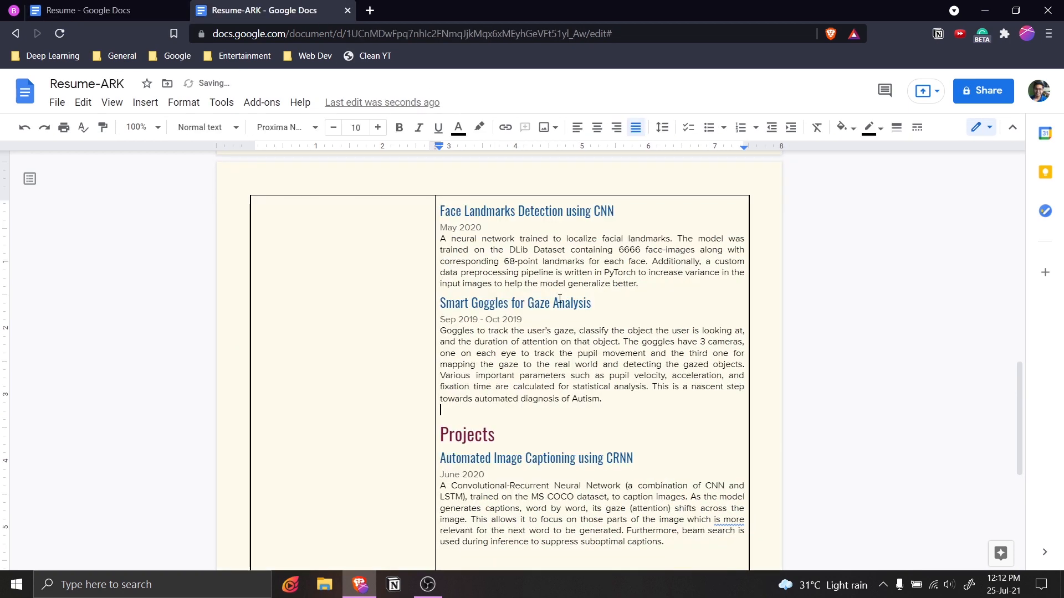
pyautogui.scroll(-3, 606, 411)
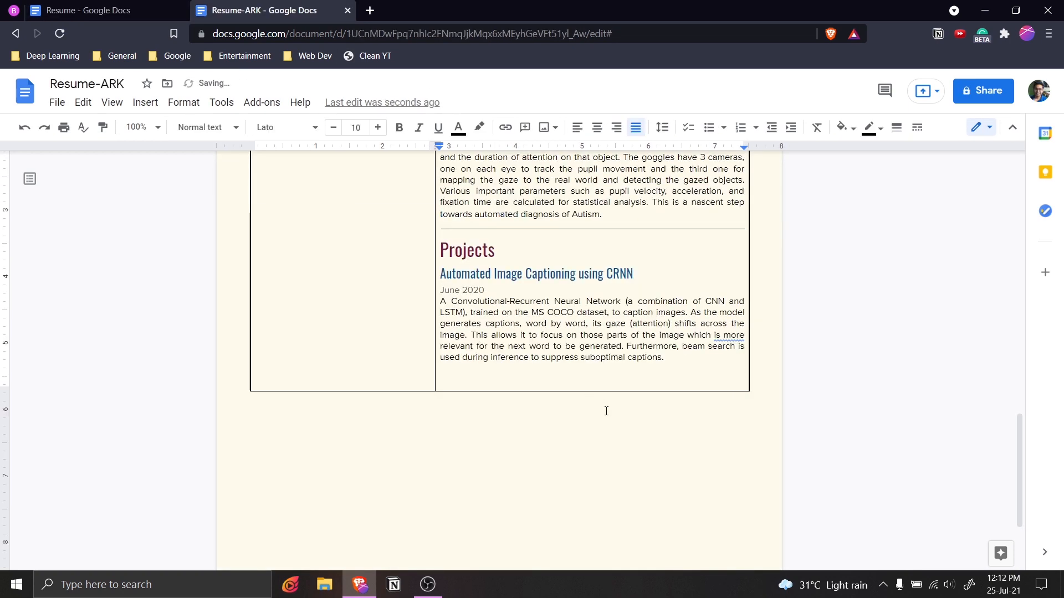
pyautogui.click(608, 314)
# Show the original Resume at its Publications heading.
pyautogui.scroll(2, 554, 333)
pyautogui.click(171, 7)
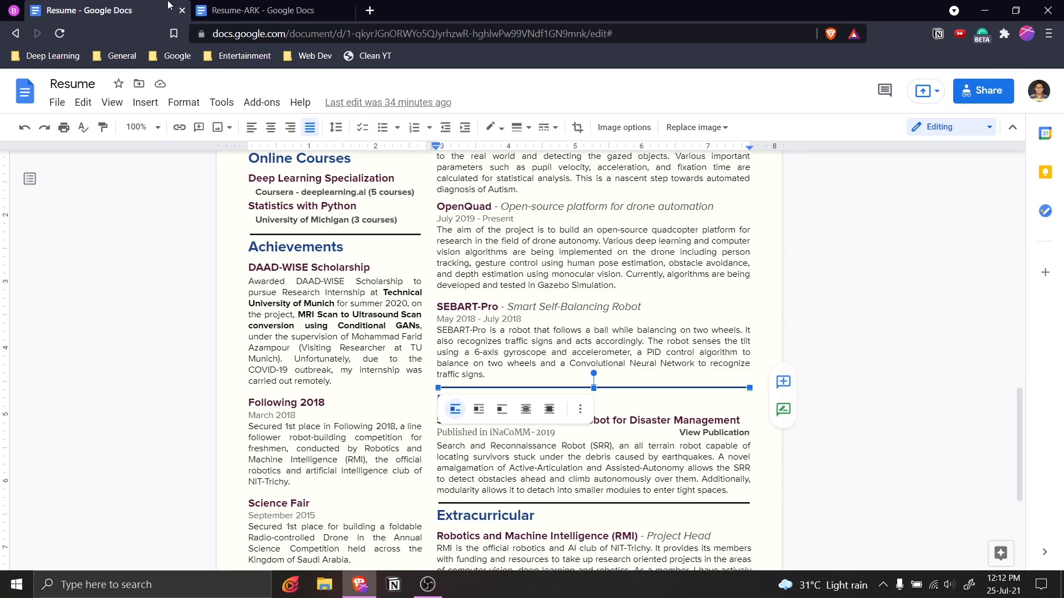
pyautogui.click(464, 403)
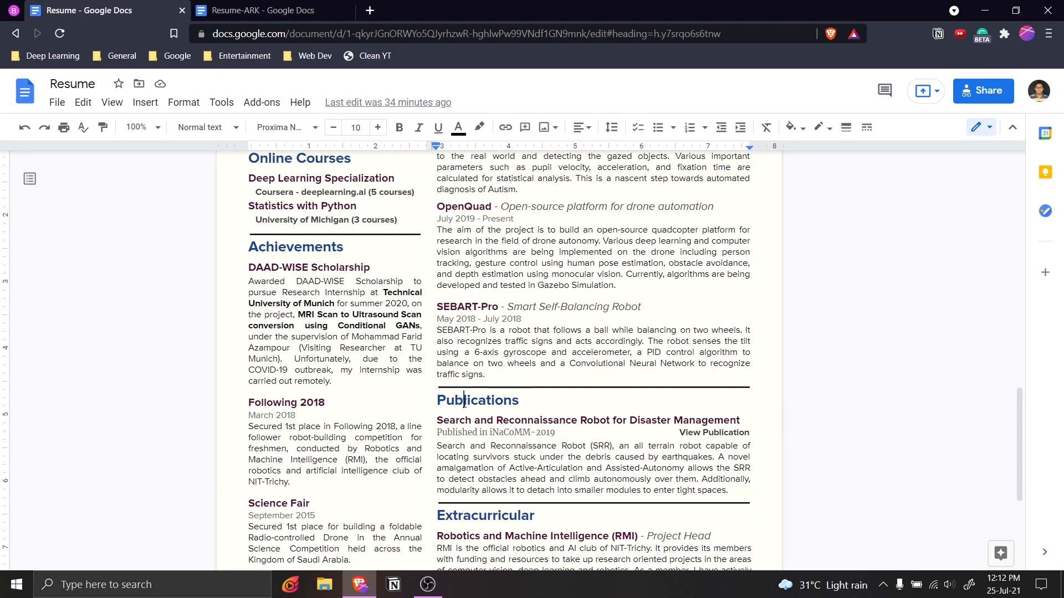
# Rename the moved Projects heading to Publications.
pyautogui.doubleClick(492, 408)
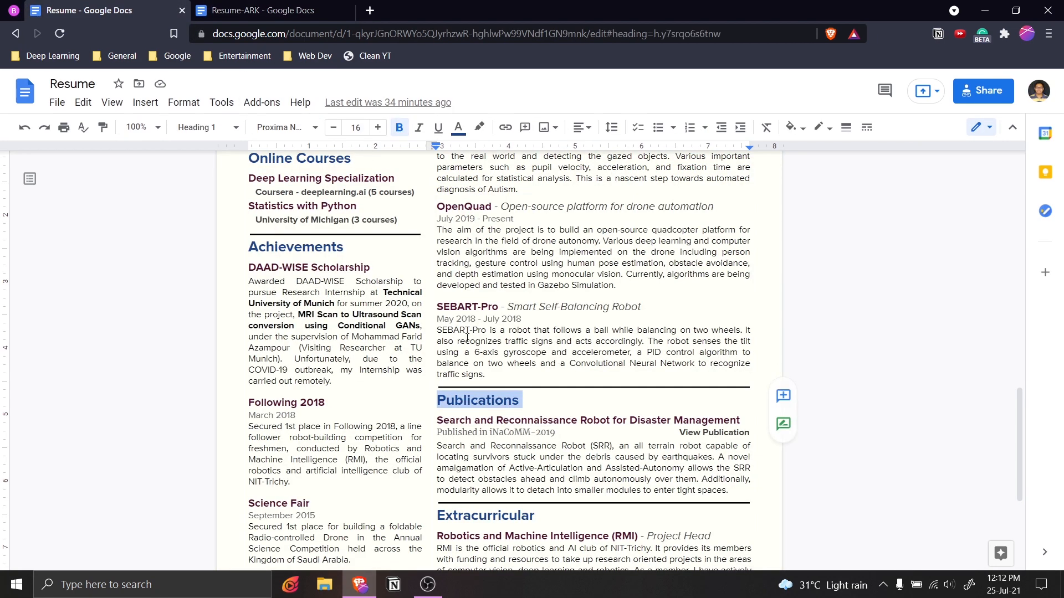
pyautogui.click(281, 6)
pyautogui.click(463, 343)
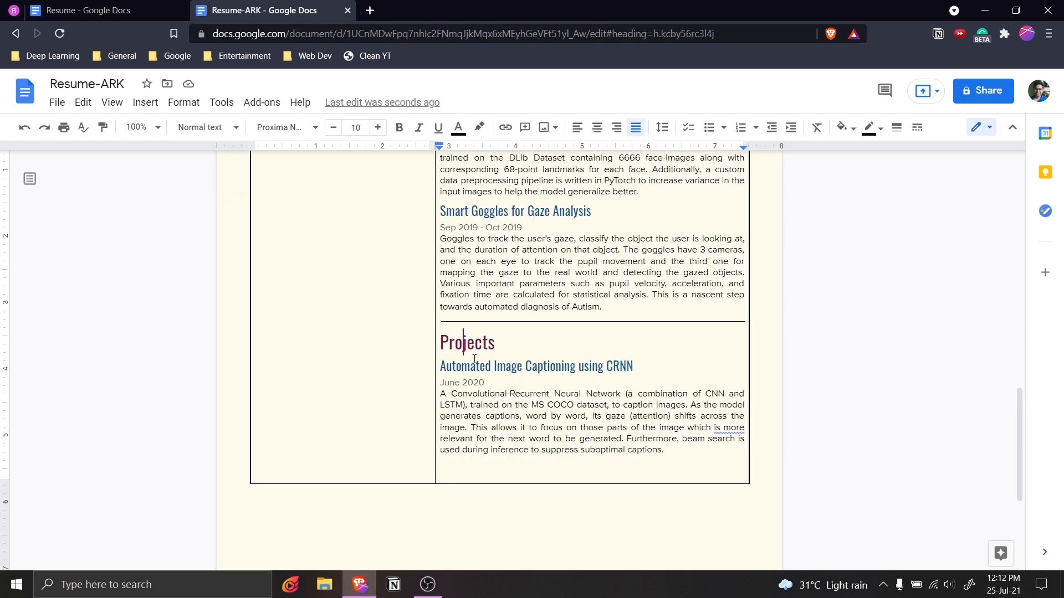
pyautogui.doubleClick(466, 342)
pyautogui.hotkey('ctrl', 'v')
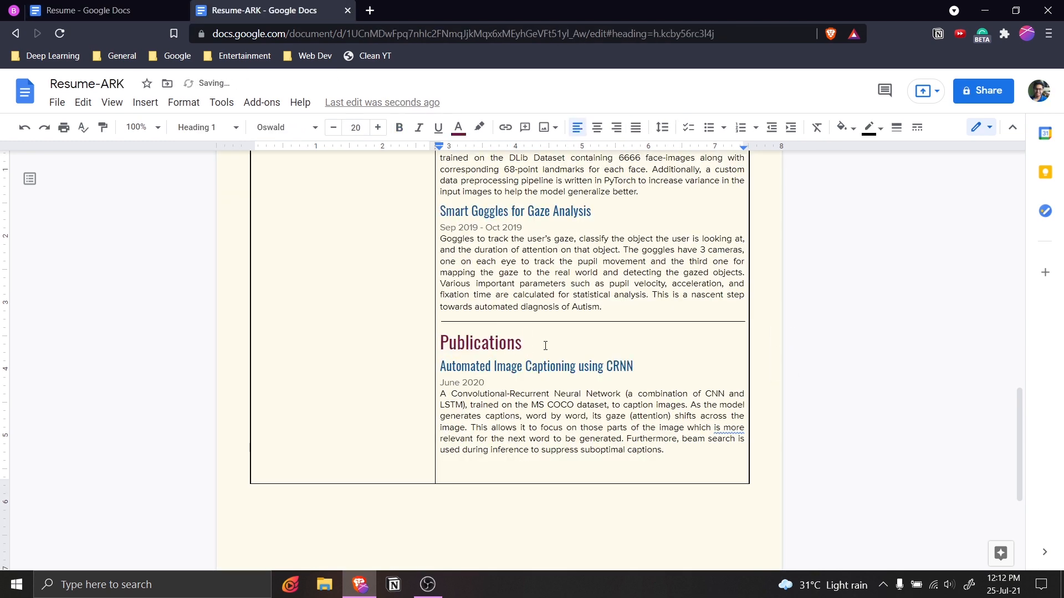
# Replace the CRNN title with Search and Reconnaissance Robot for Disaster Management.
pyautogui.click(122, 9)
pyautogui.scroll(-2, 742, 328)
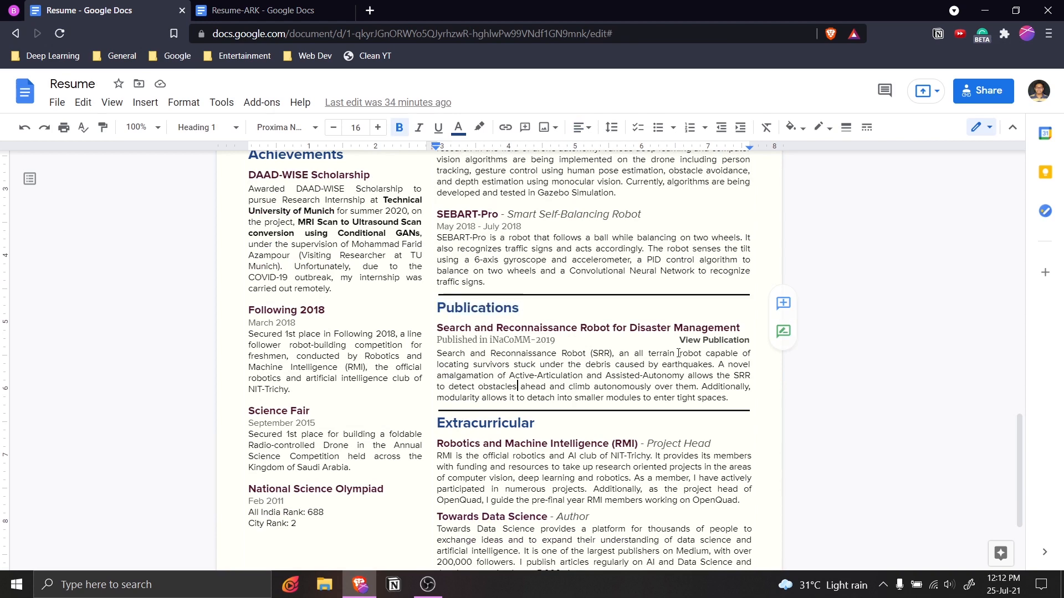
pyautogui.moveTo(742, 327); pyautogui.dragTo(438, 333)
pyautogui.click(266, 10)
pyautogui.click(646, 362)
pyautogui.moveTo(645, 361); pyautogui.dragTo(441, 364)
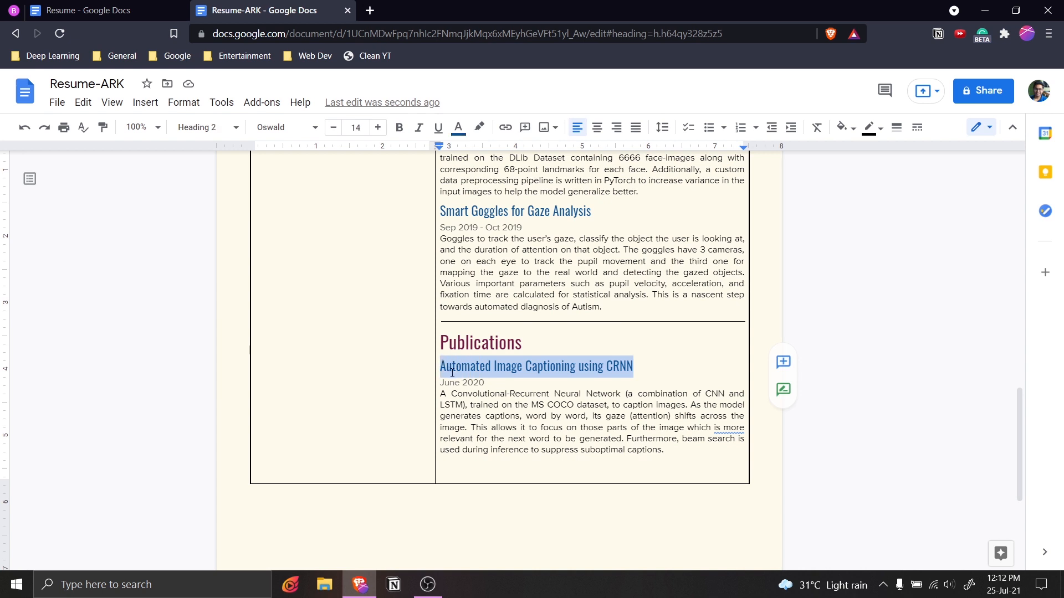
pyautogui.hotkey('ctrl', 'v')
pyautogui.click(529, 404)
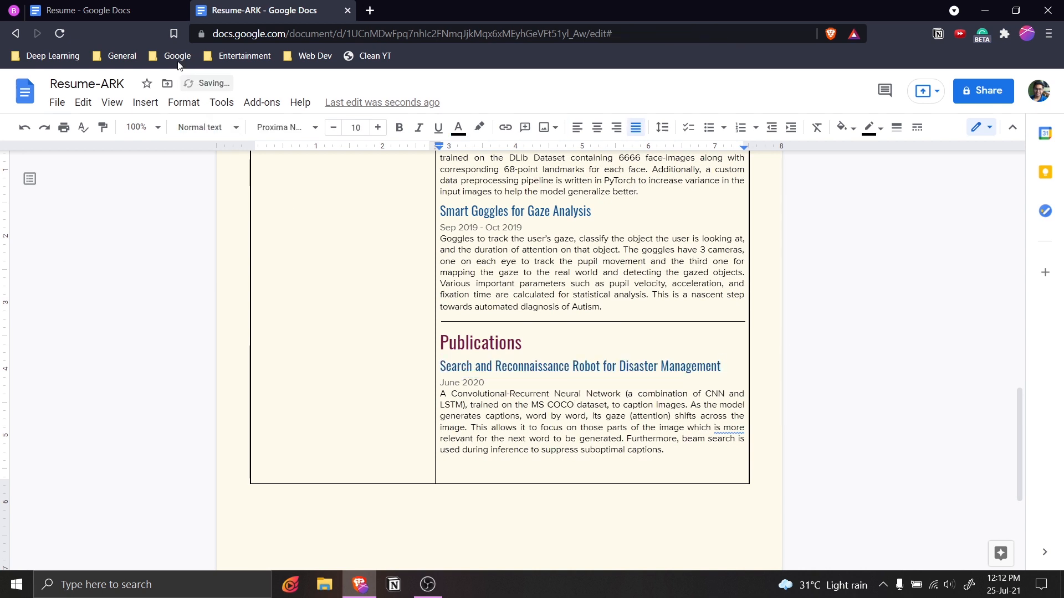
# Select the publication line and its description in the original Resume to copy.
pyautogui.click(148, 16)
pyautogui.click(617, 374)
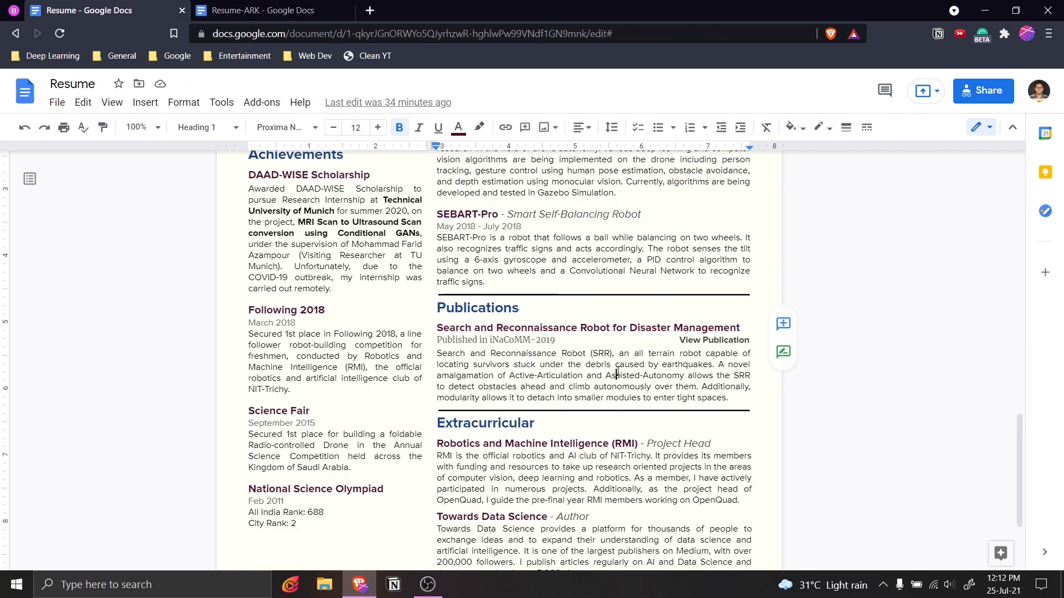
pyautogui.moveTo(438, 340); pyautogui.dragTo(730, 400)
pyautogui.click(294, 9)
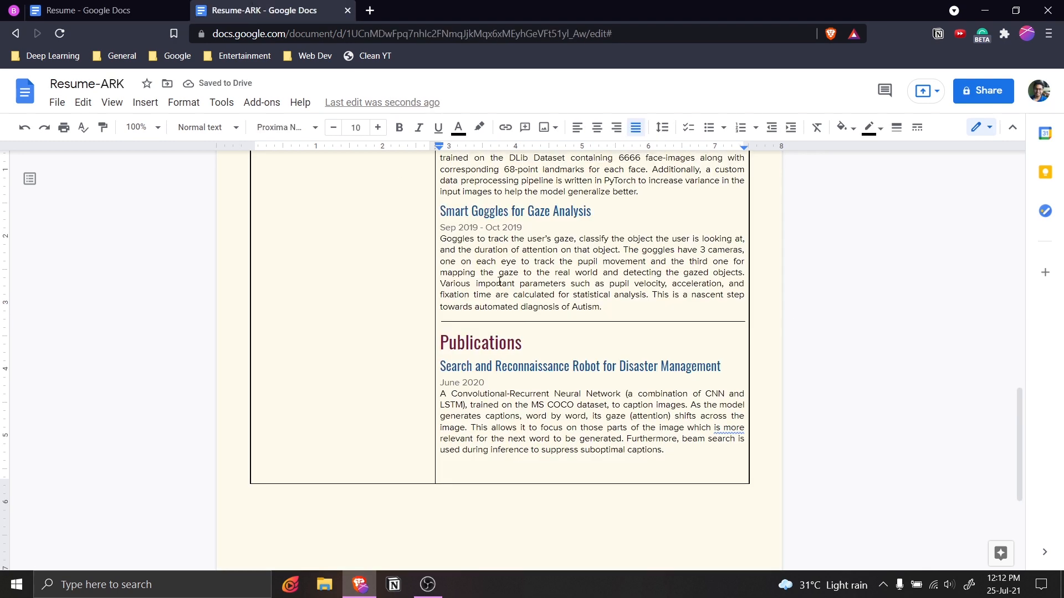
# Replace the June 2020 paragraph with the iNaCoMM-2019 publication line and description, rejoining 'View Publication'.
pyautogui.moveTo(667, 450); pyautogui.dragTo(434, 381)
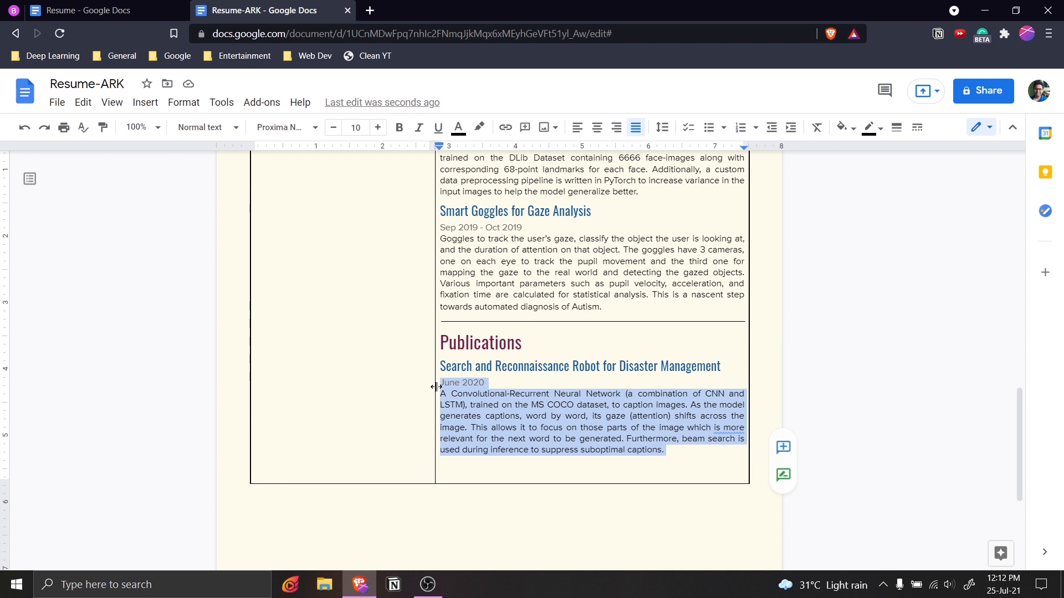
pyautogui.hotkey('ctrl', 'v')
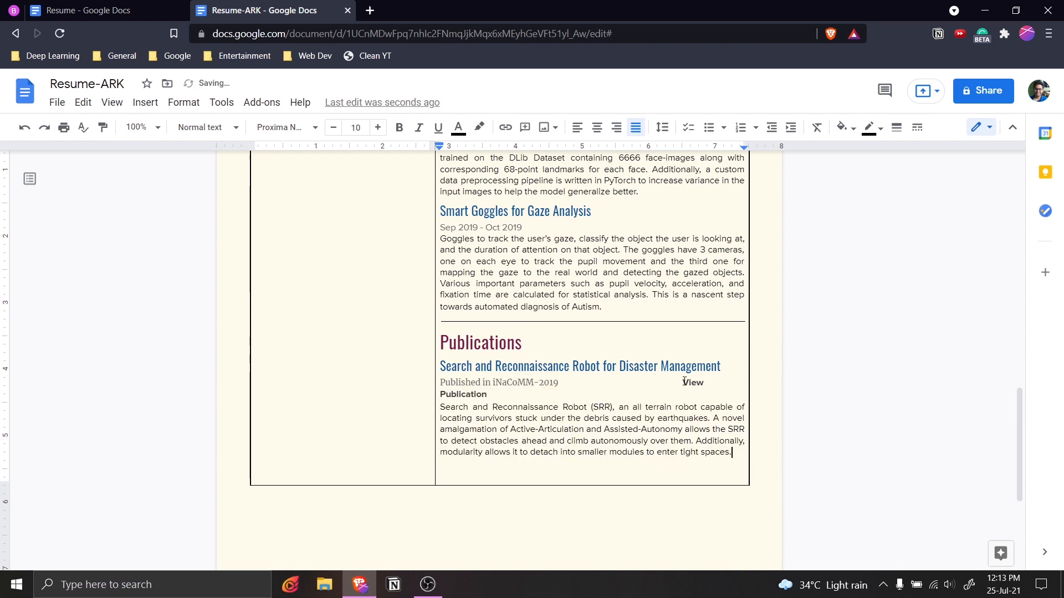
pyautogui.click(609, 403)
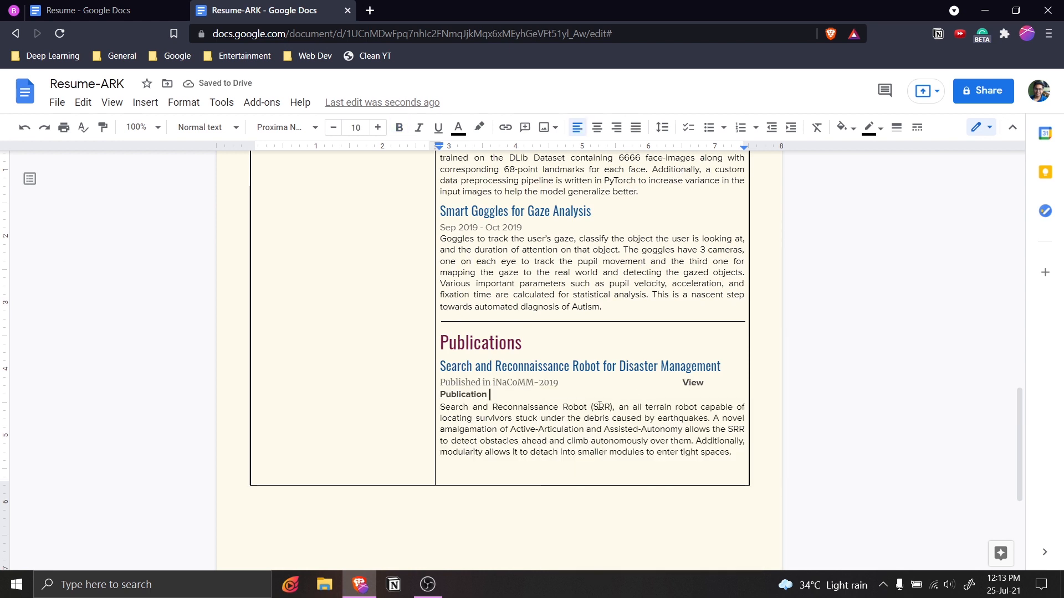
pyautogui.click(682, 383)
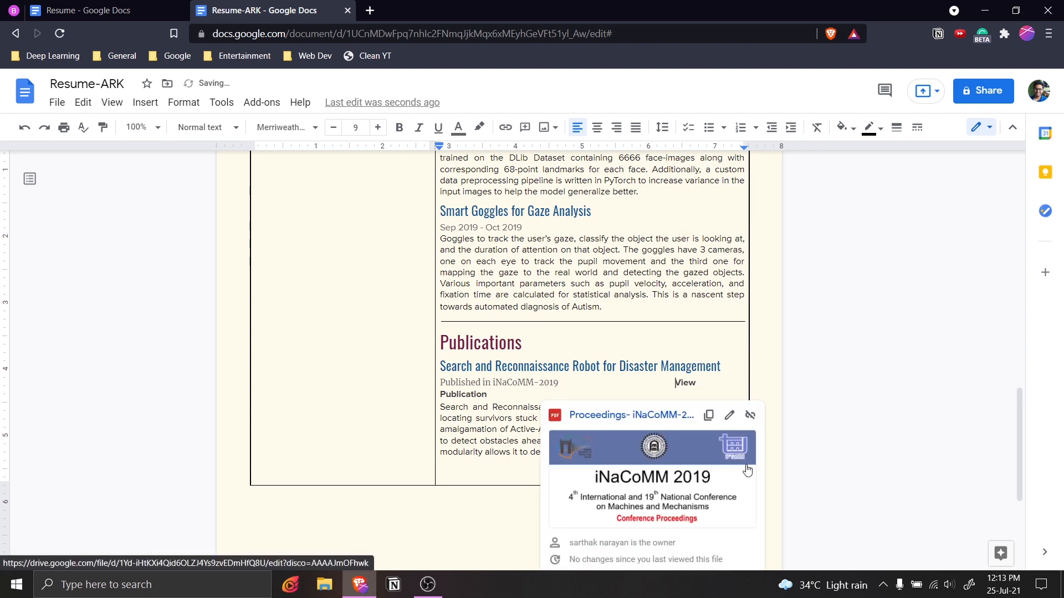
pyautogui.press('BackSpace')
# Check that the View Publication text still carries its link.
pyautogui.click(657, 346)
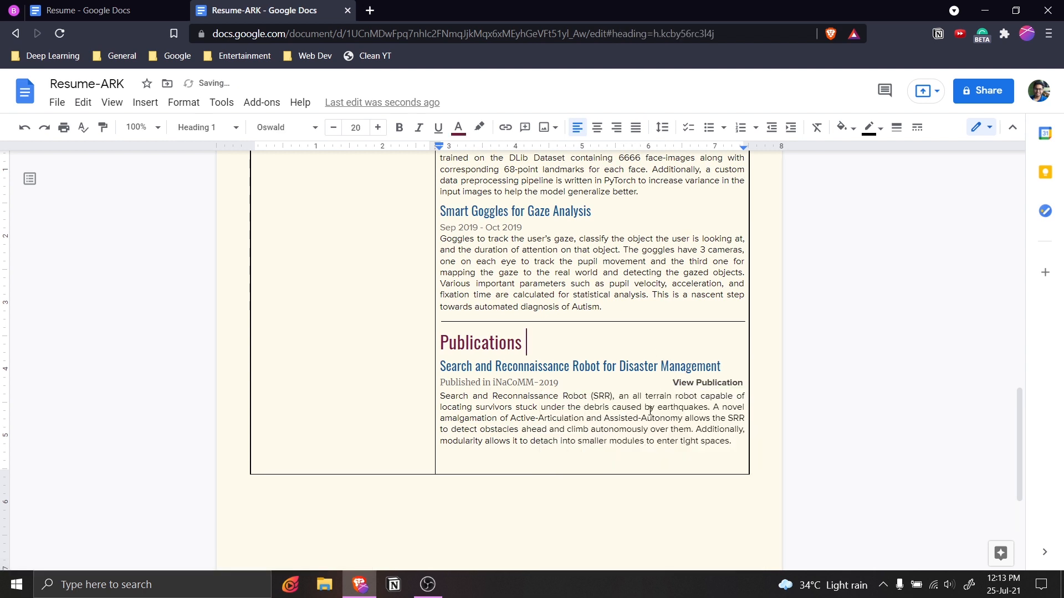
pyautogui.moveTo(672, 383); pyautogui.dragTo(731, 385)
pyautogui.click(574, 357)
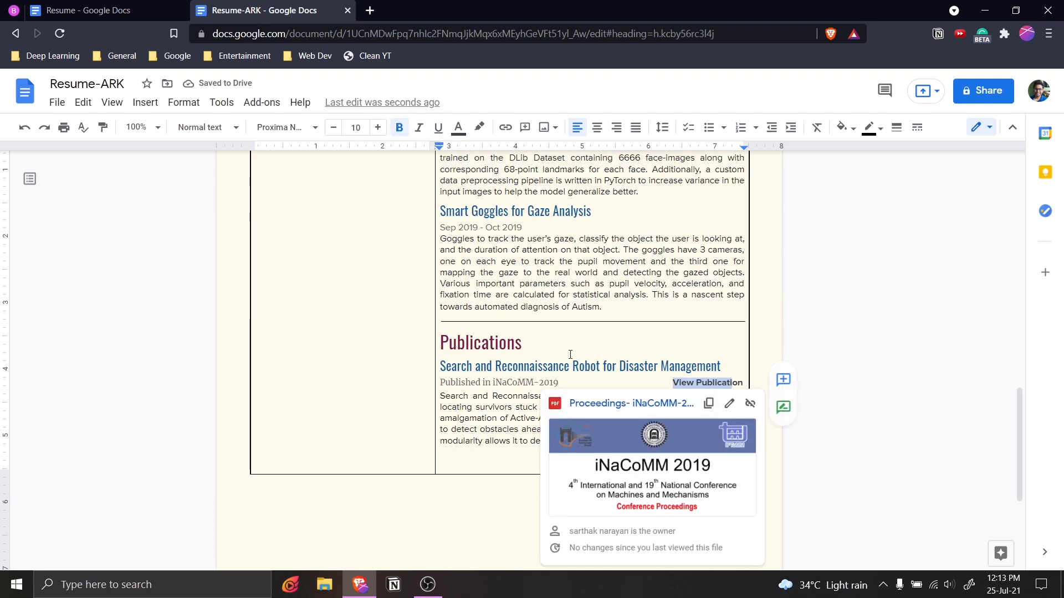
pyautogui.scroll(15, 639, 394)
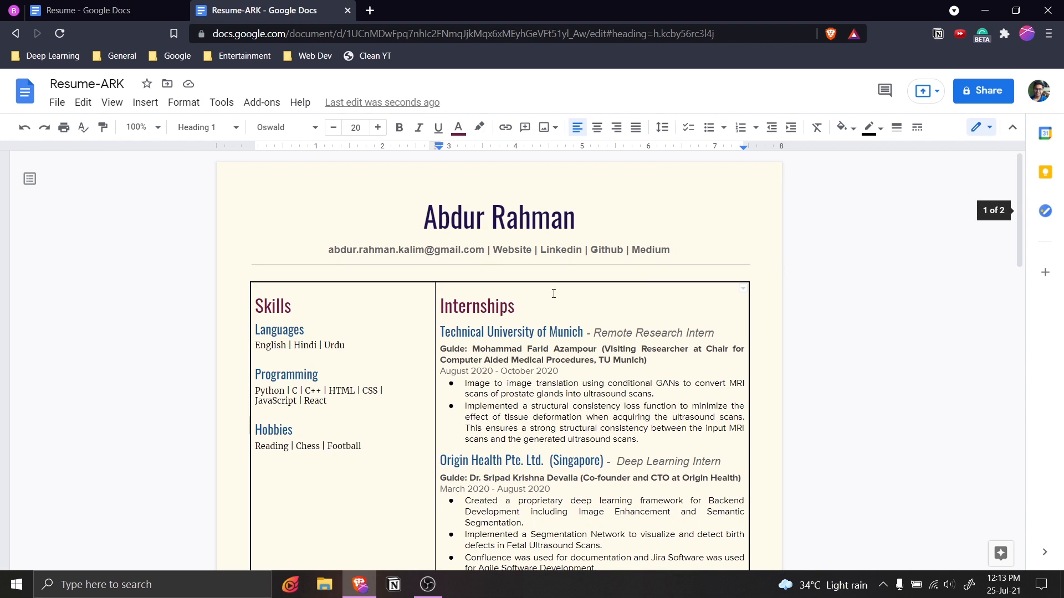
pyautogui.moveTo(602, 253); pyautogui.dragTo(670, 252)
pyautogui.scroll(-15, 625, 352)
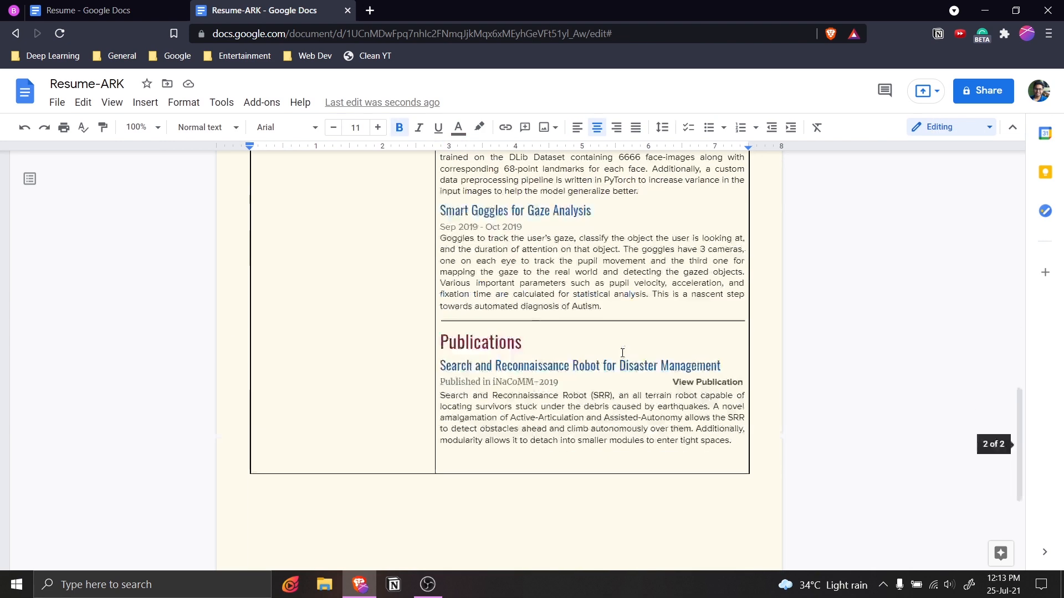
pyautogui.moveTo(676, 381); pyautogui.dragTo(742, 383)
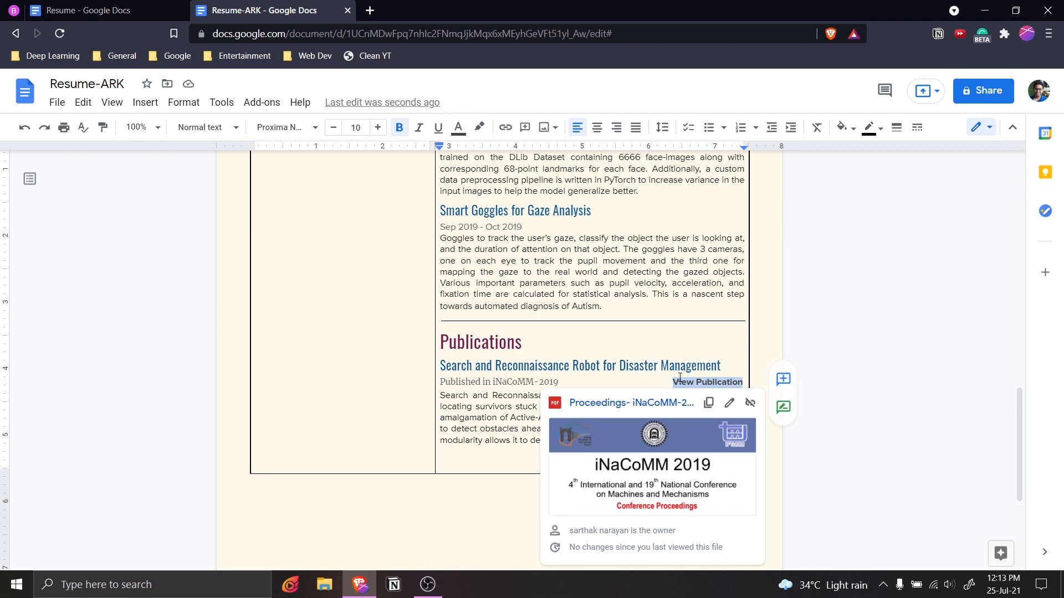
pyautogui.click(552, 375)
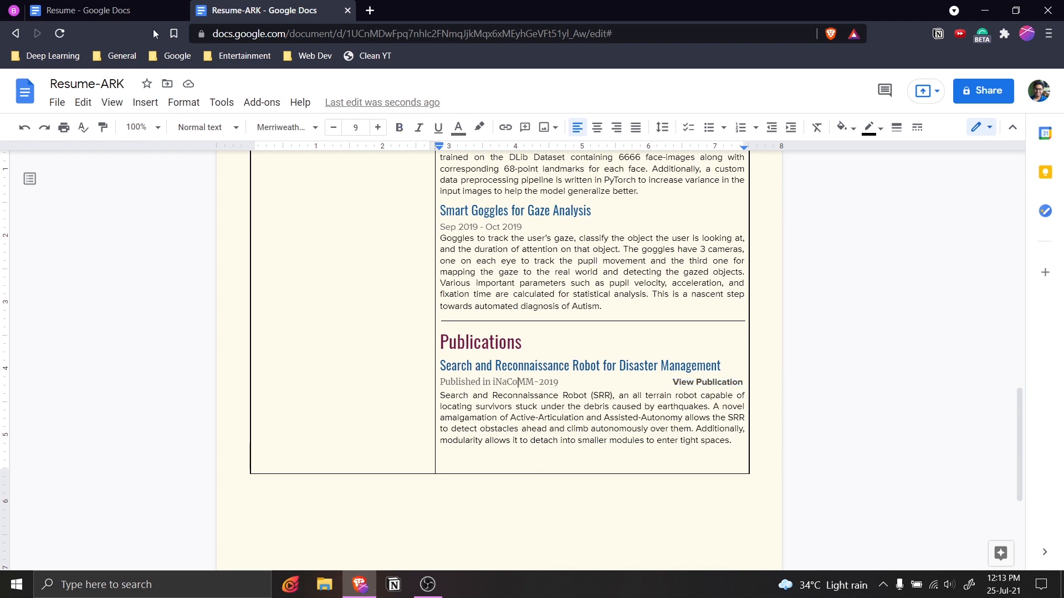
# Compare with the original Resume, then undo to restore the Projects section with its CRNN entry.
pyautogui.hotkey('ctrl', 'Tab')
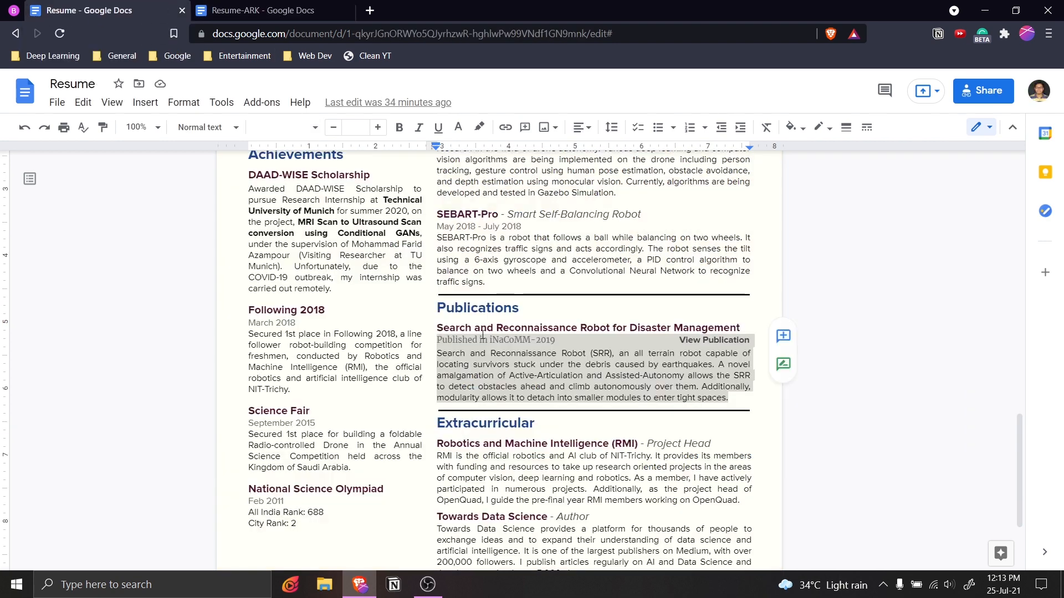
pyautogui.scroll(-3, 482, 335)
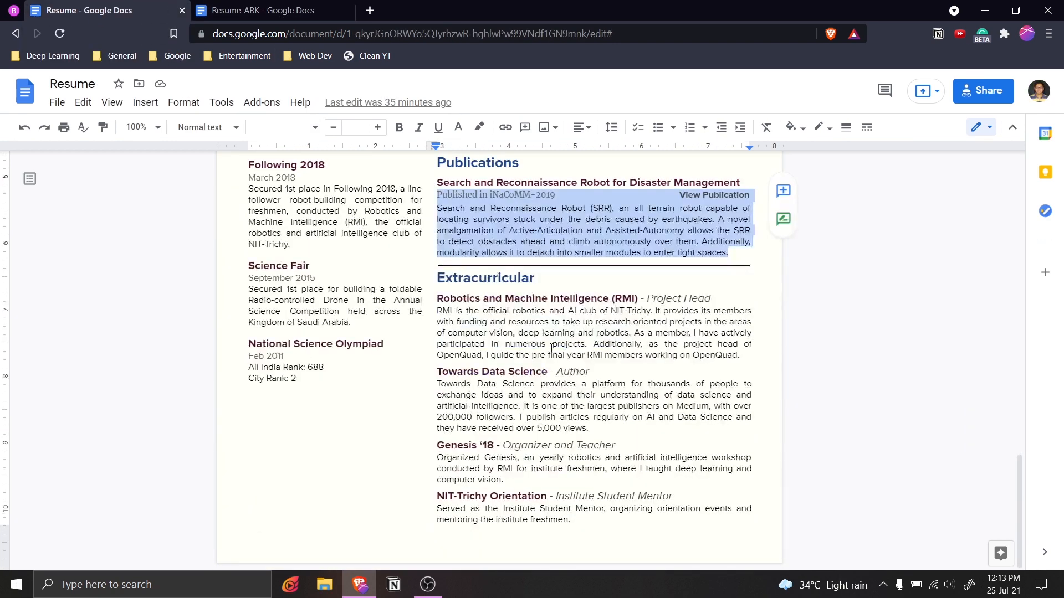
pyautogui.click(552, 347)
pyautogui.hotkey('ctrl', 'Tab')
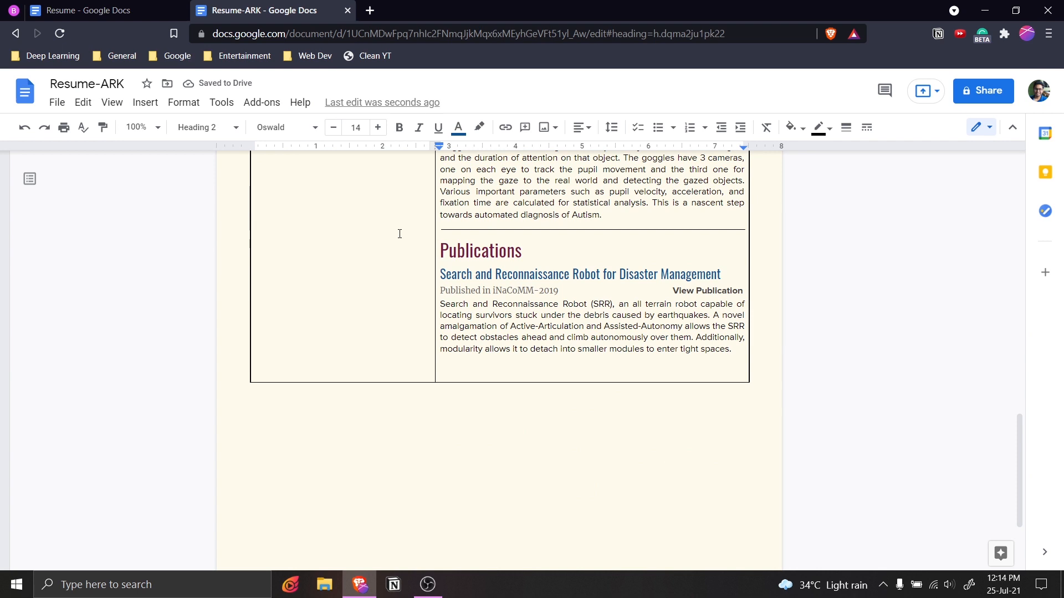
pyautogui.click(125, 7)
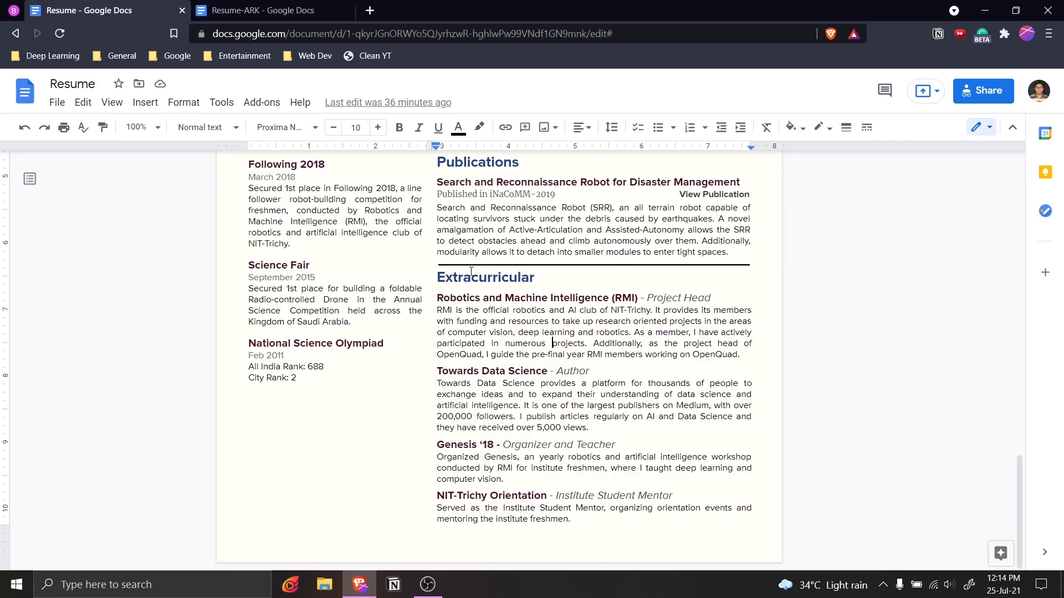
pyautogui.click(256, 11)
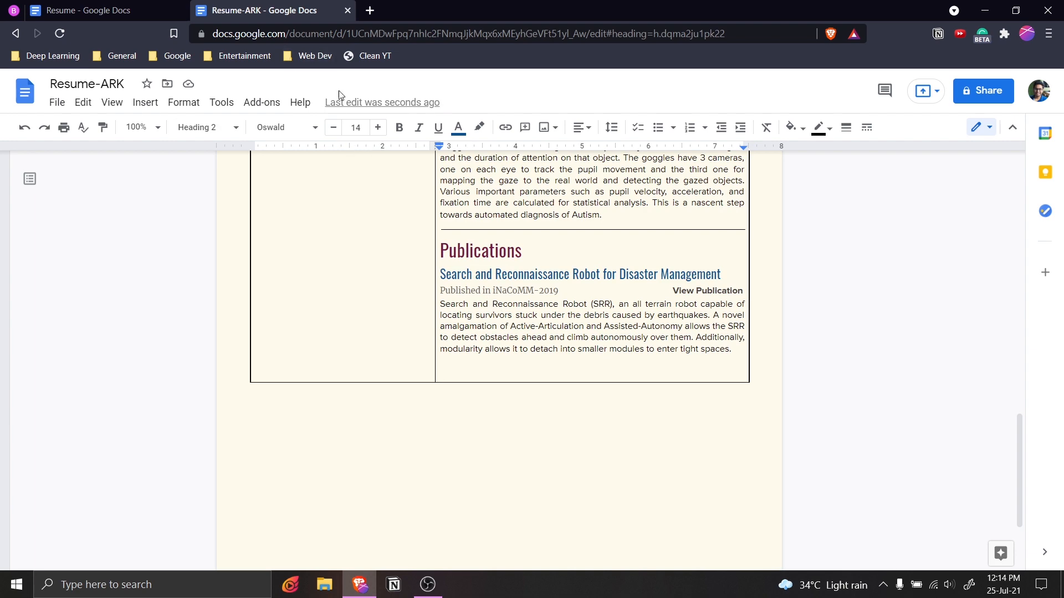
pyautogui.hotkey('ctrl', 'z')
pyautogui.moveTo(441, 272); pyautogui.dragTo(610, 398)
pyautogui.scroll(-5, 665, 388)
# Paste the copied content below the publication description.
pyautogui.scroll(-3, 609, 398)
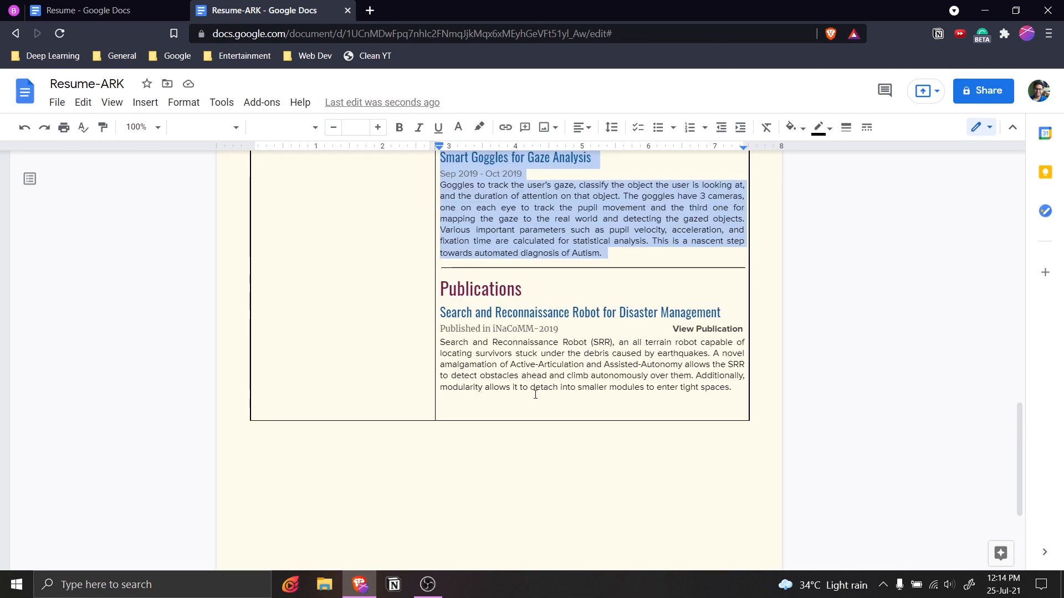
pyautogui.click(533, 397)
pyautogui.hotkey('ctrl', 'v')
pyautogui.scroll(3, 489, 291)
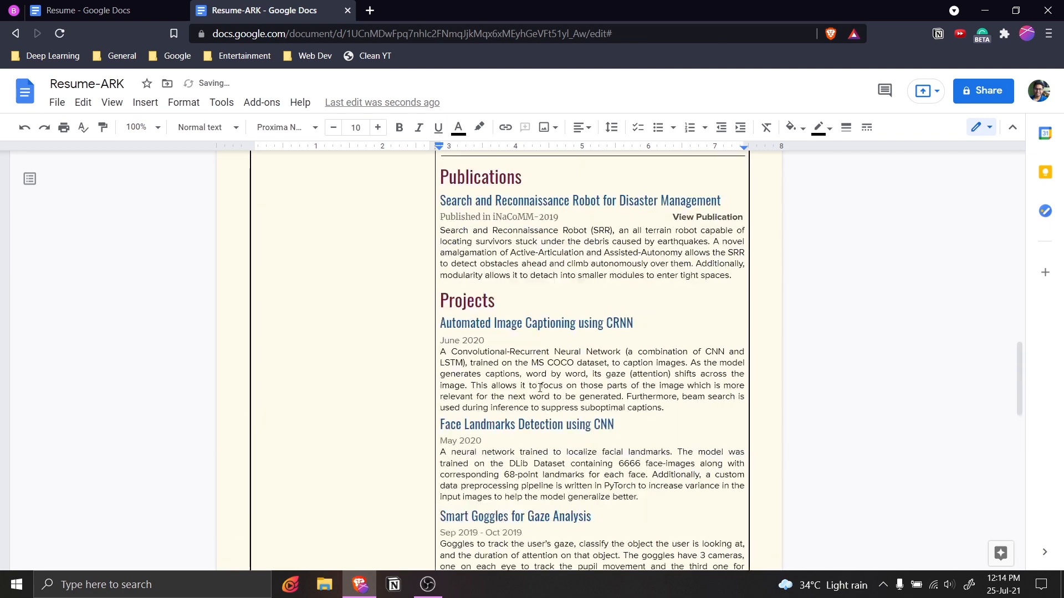
# Copy the divider rule from the original Resume and paste it after the Publications paragraph.
pyautogui.hotkey('ctrl', 'shift', 'Tab')
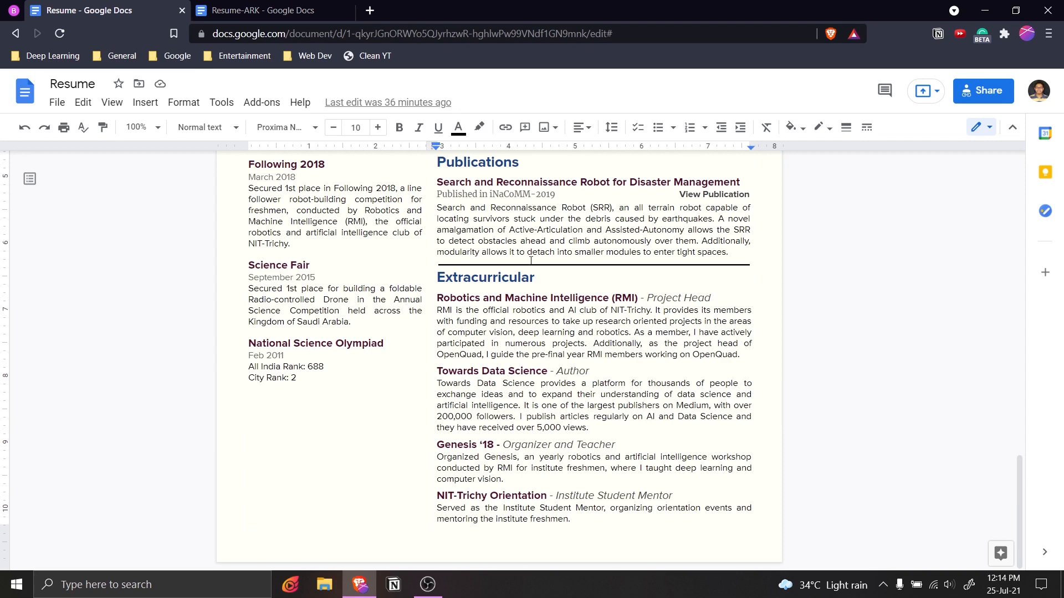
pyautogui.click(539, 264)
pyautogui.hotkey('ctrl', 'Tab')
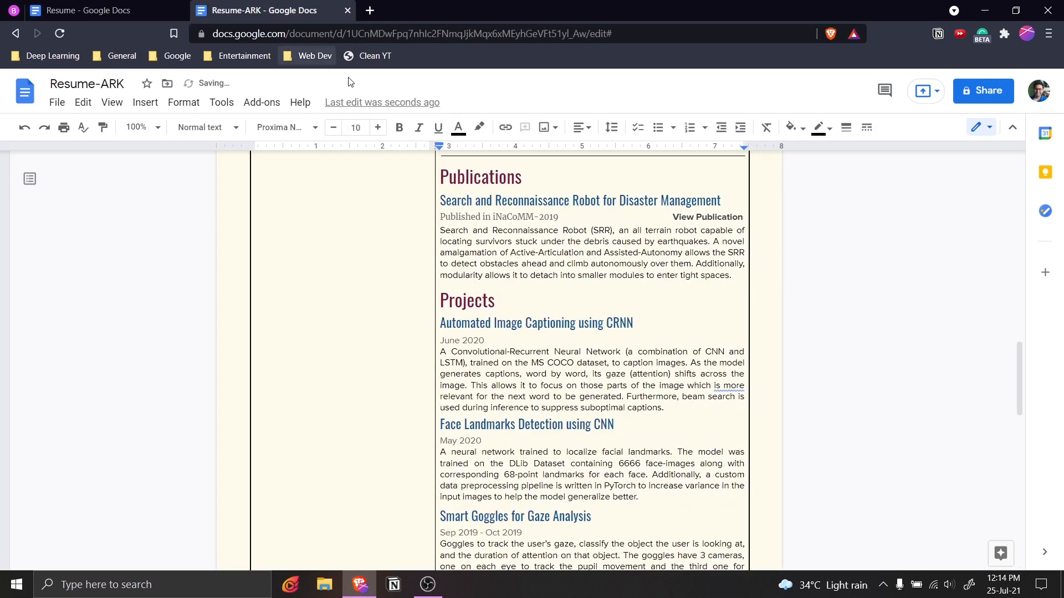
pyautogui.click(730, 282)
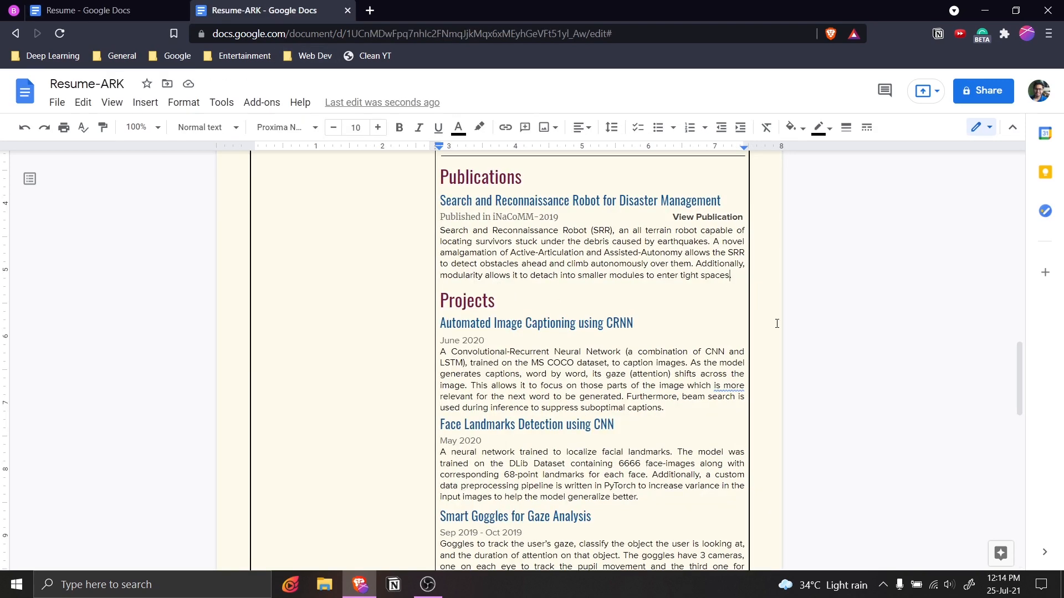
pyautogui.hotkey('ctrl', 'v')
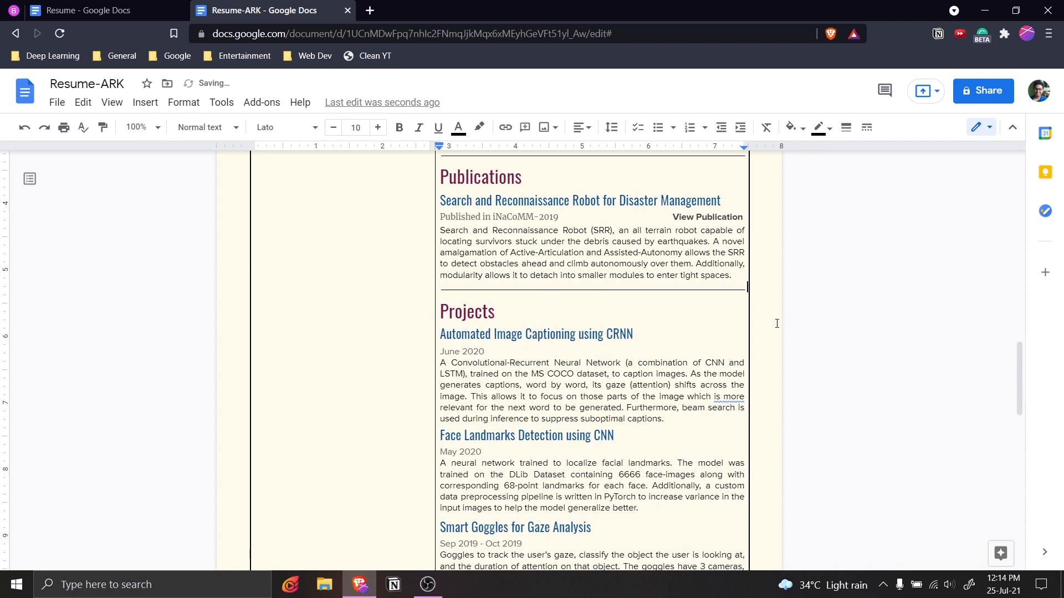
pyautogui.click(687, 345)
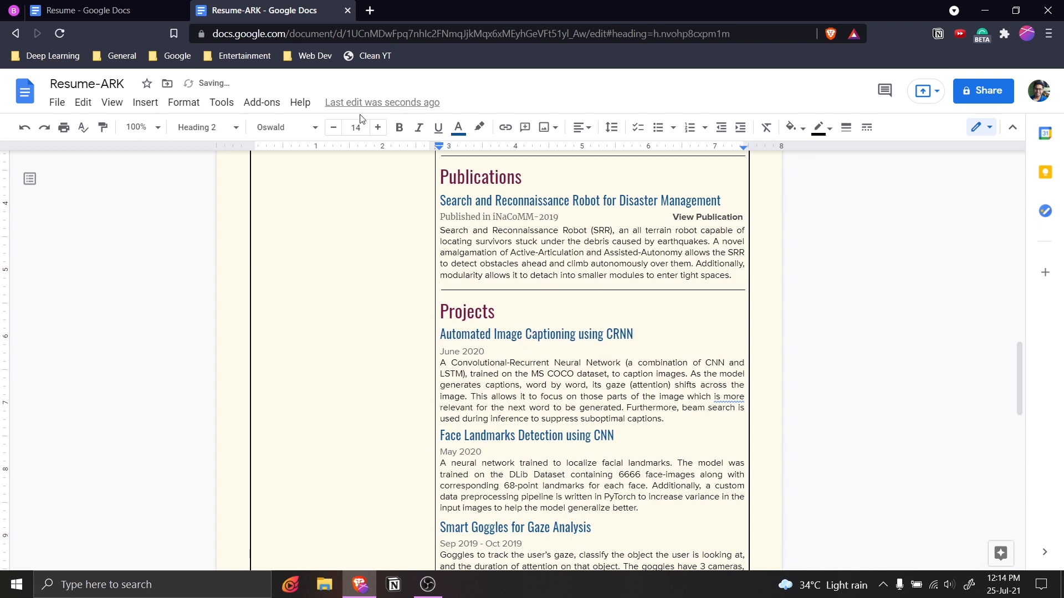
pyautogui.click(163, 10)
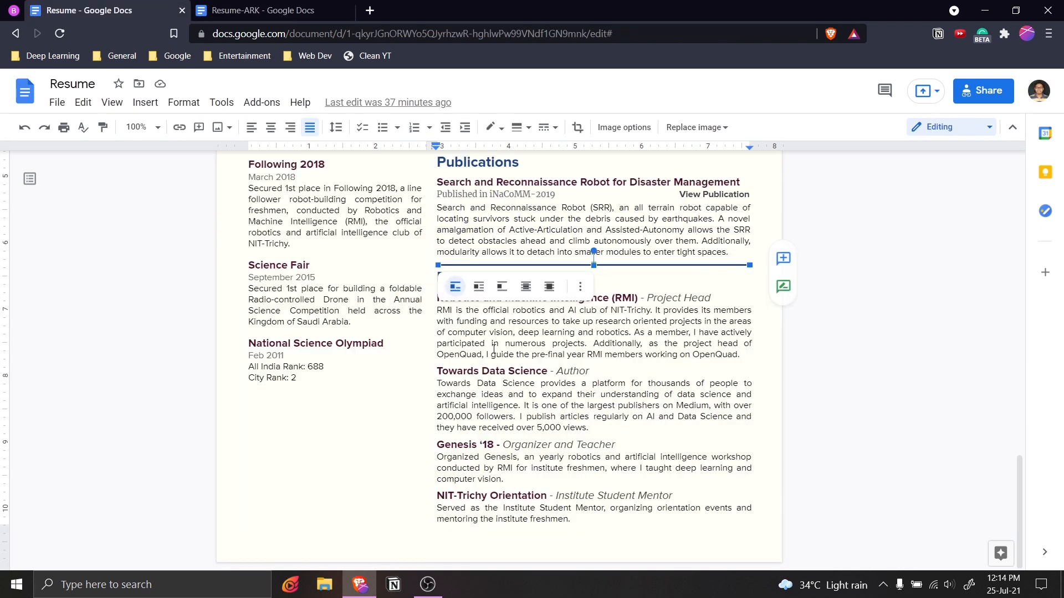
# Replace the Projects heading with Extracurricular, pasted so it keeps the heading style.
pyautogui.click(613, 354)
pyautogui.doubleClick(495, 278)
pyautogui.click(491, 277)
pyautogui.doubleClick(491, 278)
pyautogui.hotkey('ctrl', 'c')
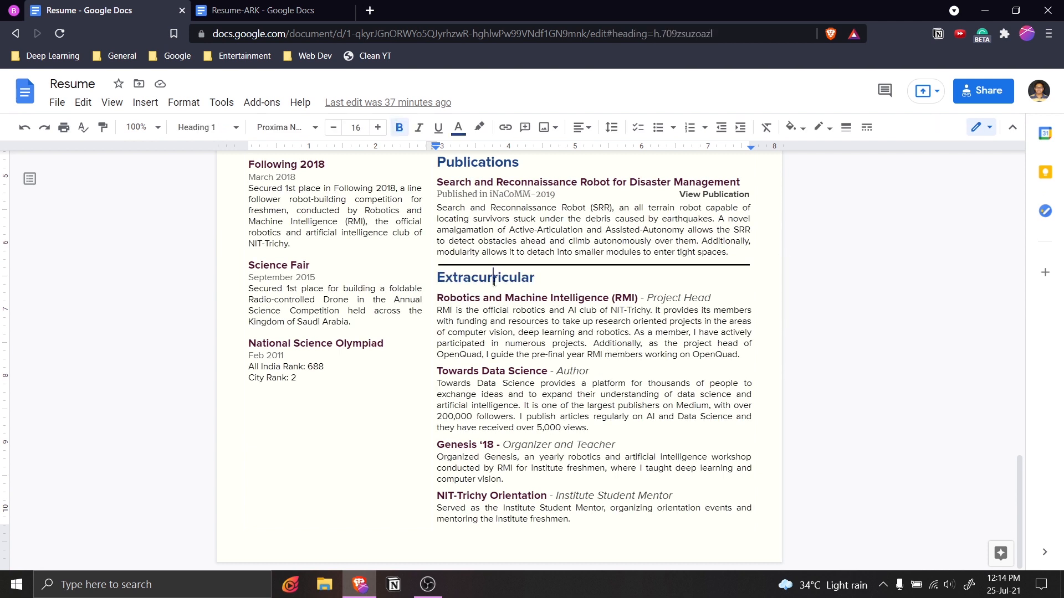
pyautogui.click(272, 10)
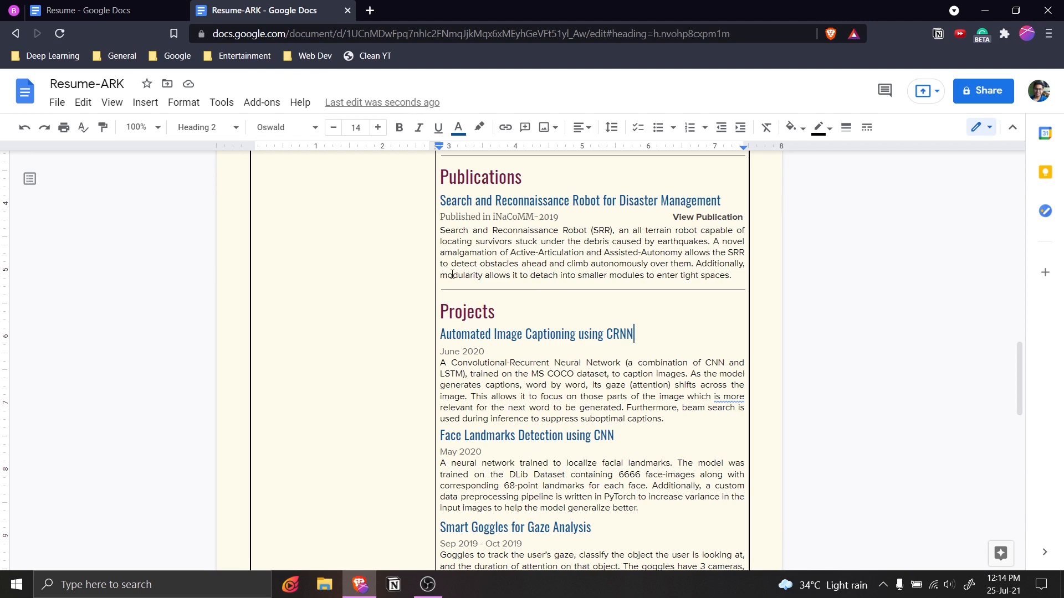
pyautogui.doubleClick(467, 311)
pyautogui.hotkey('ctrl', 'v')
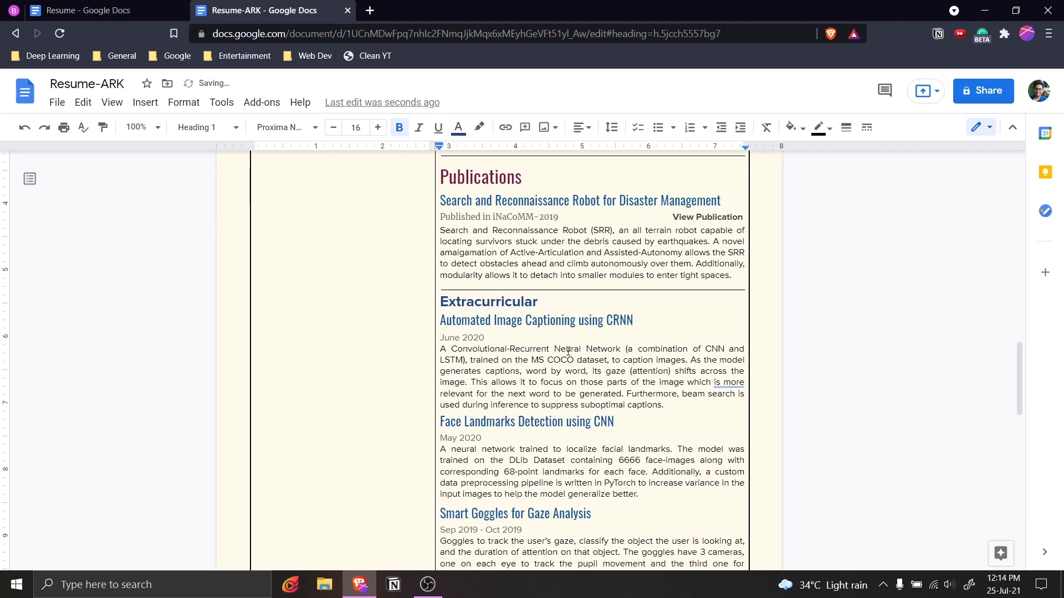
pyautogui.hotkey('ctrl', 'z')
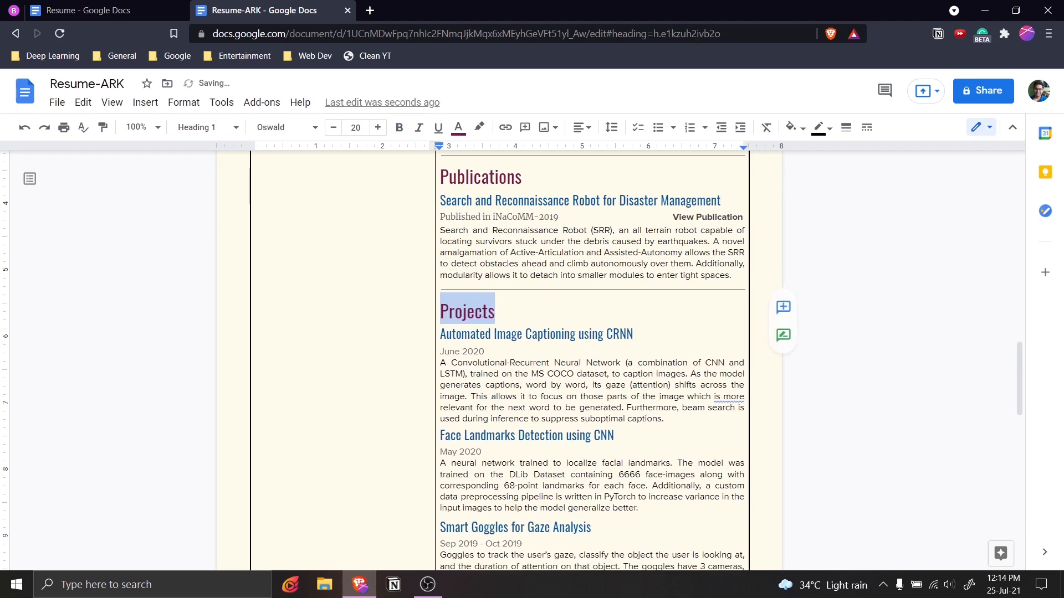
pyautogui.hotkey('ctrl', 'shift', 'v')
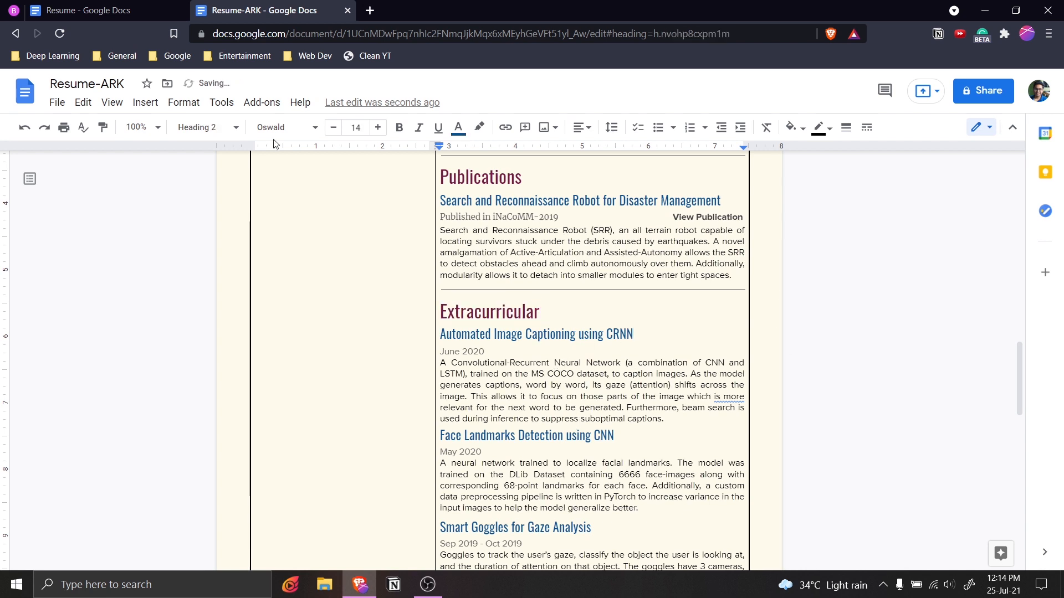
# Replace the Automated Image Captioning using CRNN heading with the Robotics and Machine Intelligence (RMI) title.
pyautogui.click(110, 10)
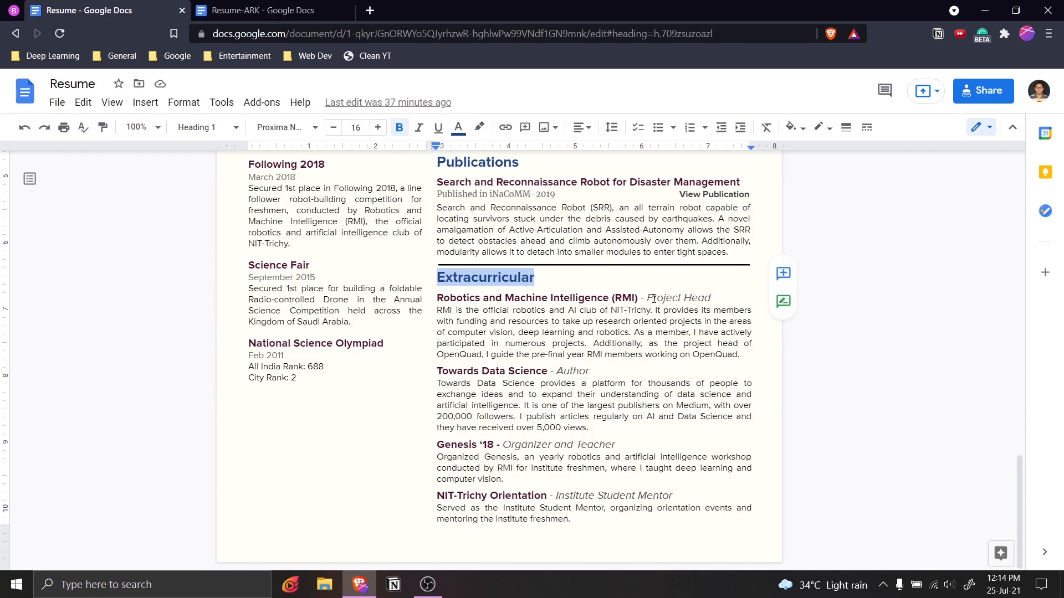
pyautogui.click(637, 298)
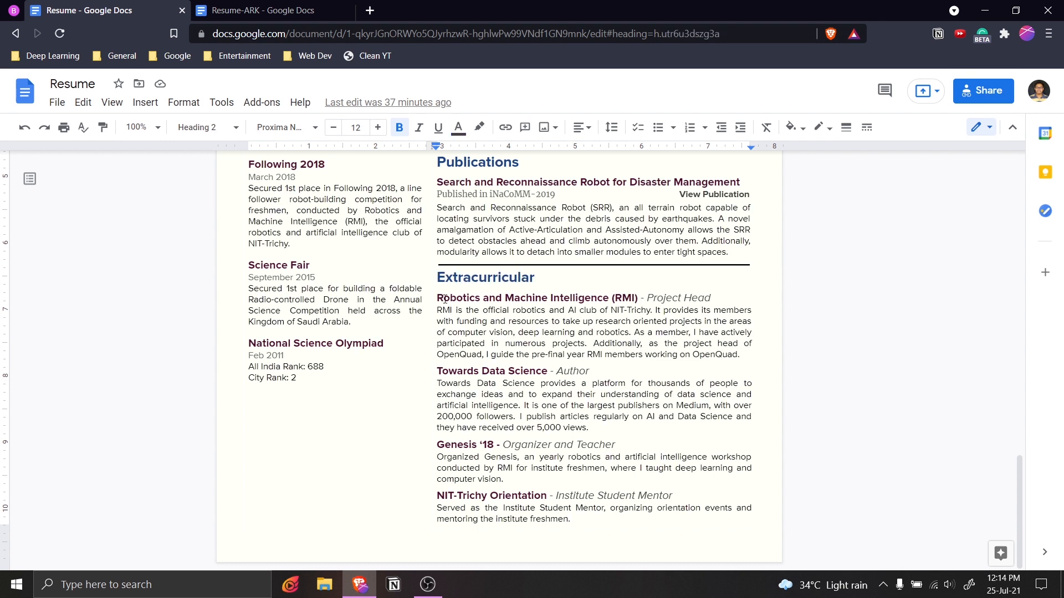
pyautogui.moveTo(437, 298); pyautogui.dragTo(635, 297)
pyautogui.hotkey('ctrl', 'c')
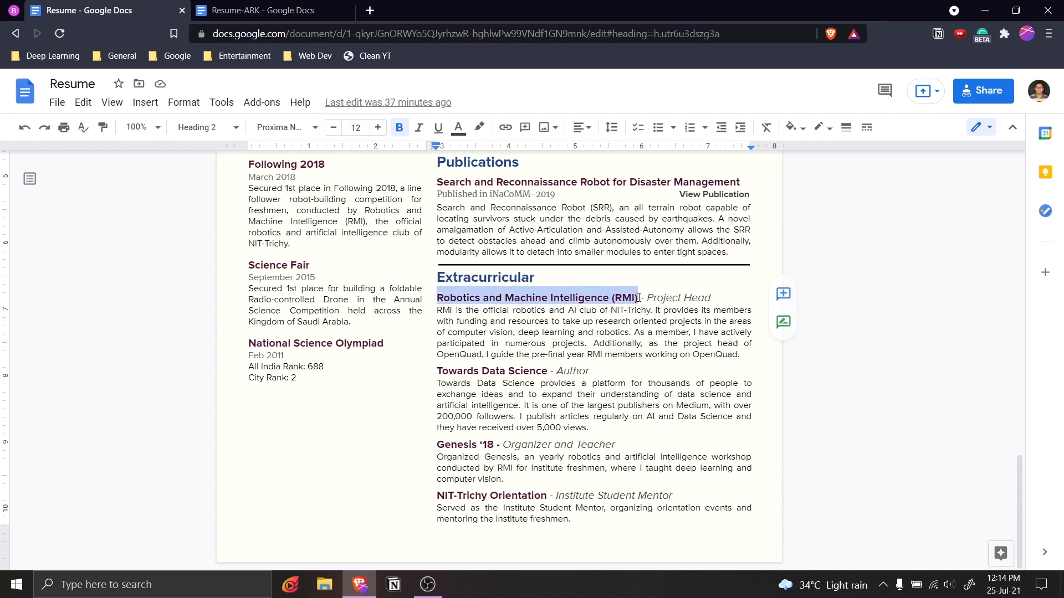
pyautogui.click(266, 10)
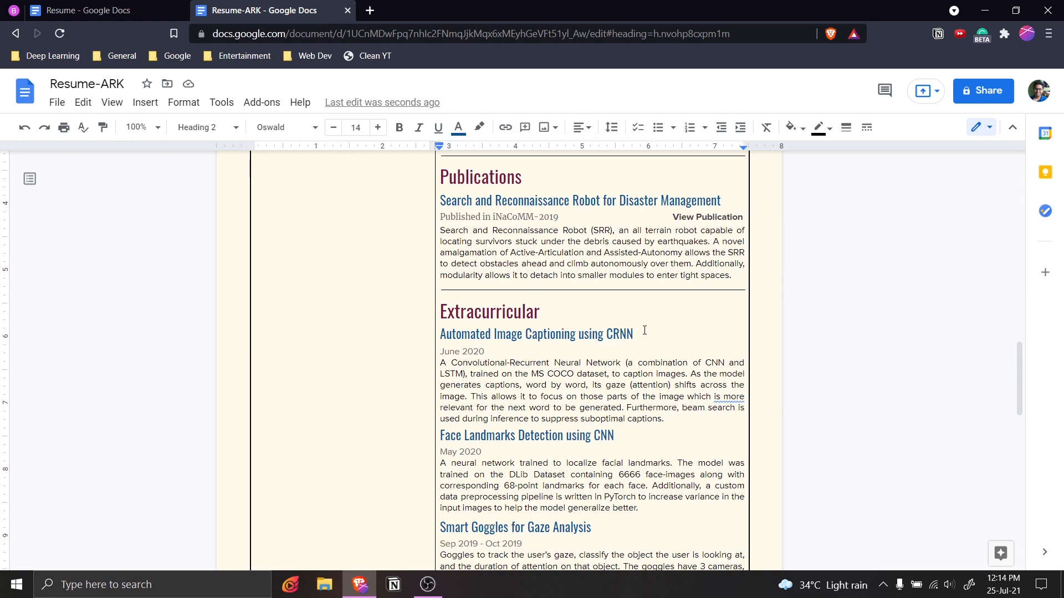
pyautogui.moveTo(634, 334); pyautogui.dragTo(436, 330)
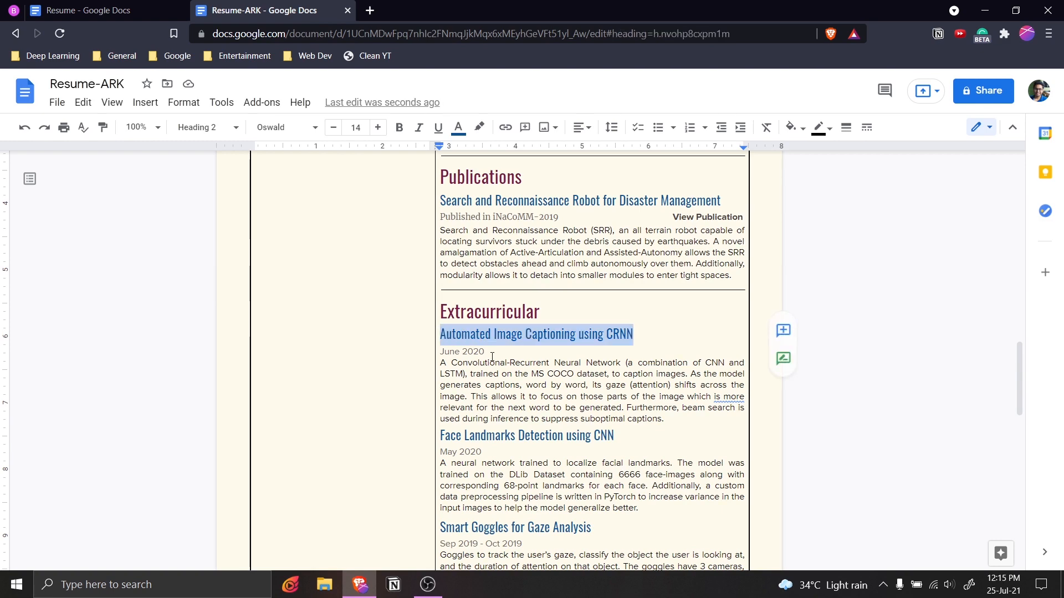
pyautogui.hotkey('ctrl', 'v')
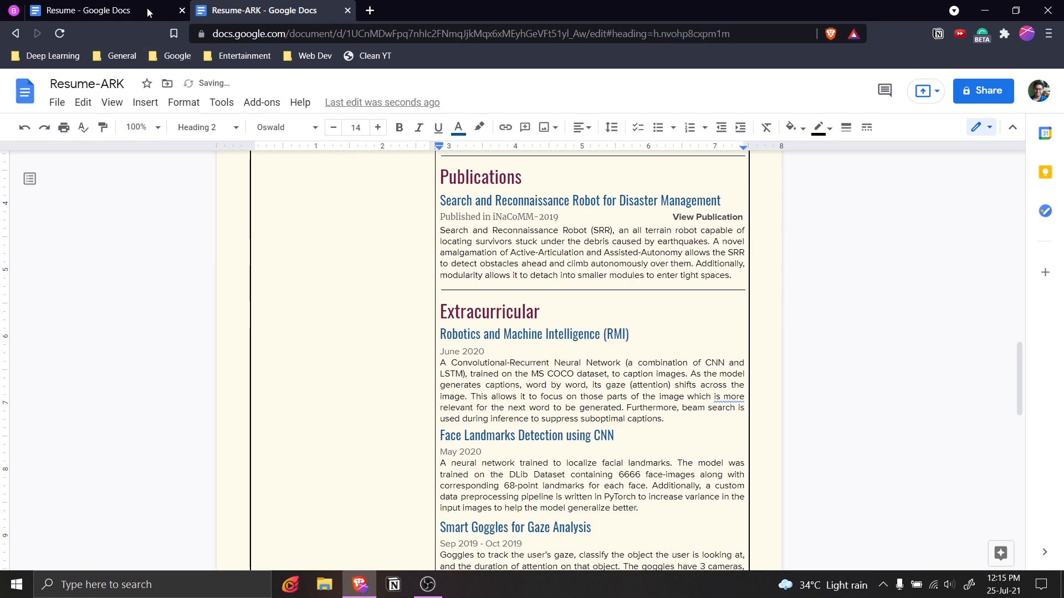
# Delete the leftover Sep 2019 - Oct 2019 date line and the empty line after it.
pyautogui.hotkey('ctrl', 'shift', 'Tab')
pyautogui.click(721, 296)
pyautogui.moveTo(721, 295); pyautogui.dragTo(637, 297)
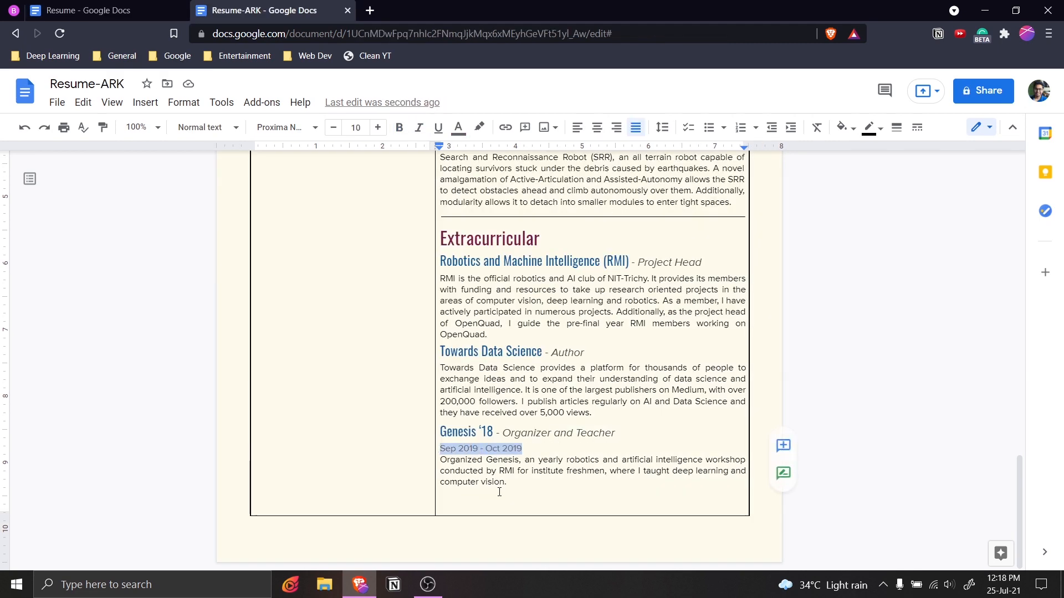
pyautogui.press('BackSpace')
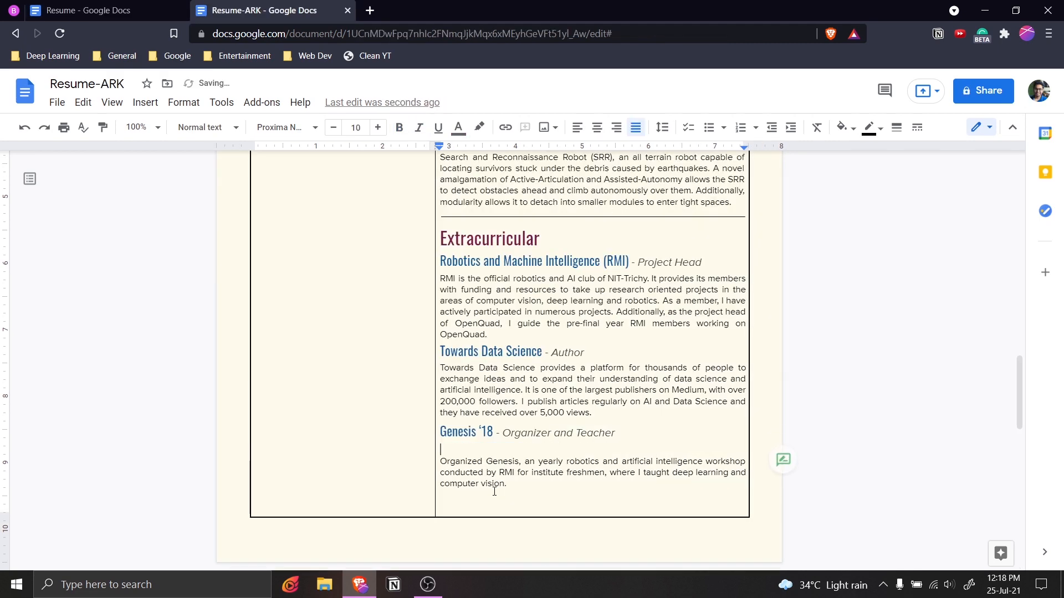
pyautogui.press('BackSpace')
pyautogui.click(565, 466)
pyautogui.scroll(20, 566, 466)
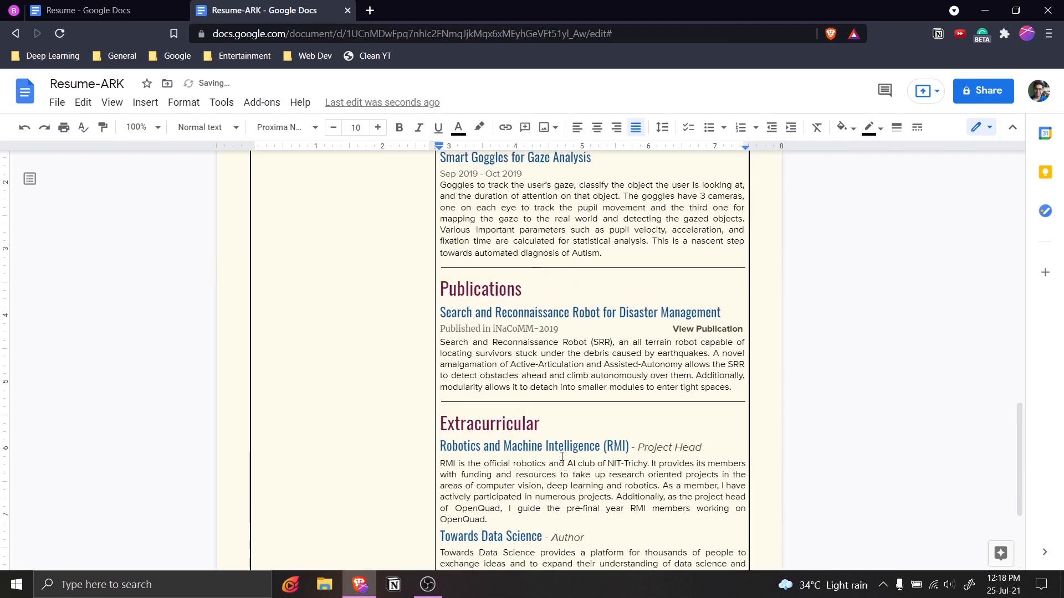
# Scroll through the original Resume and Resume-ARK to compare their left columns.
pyautogui.click(114, 10)
pyautogui.scroll(7, 512, 327)
pyautogui.scroll(10, 512, 327)
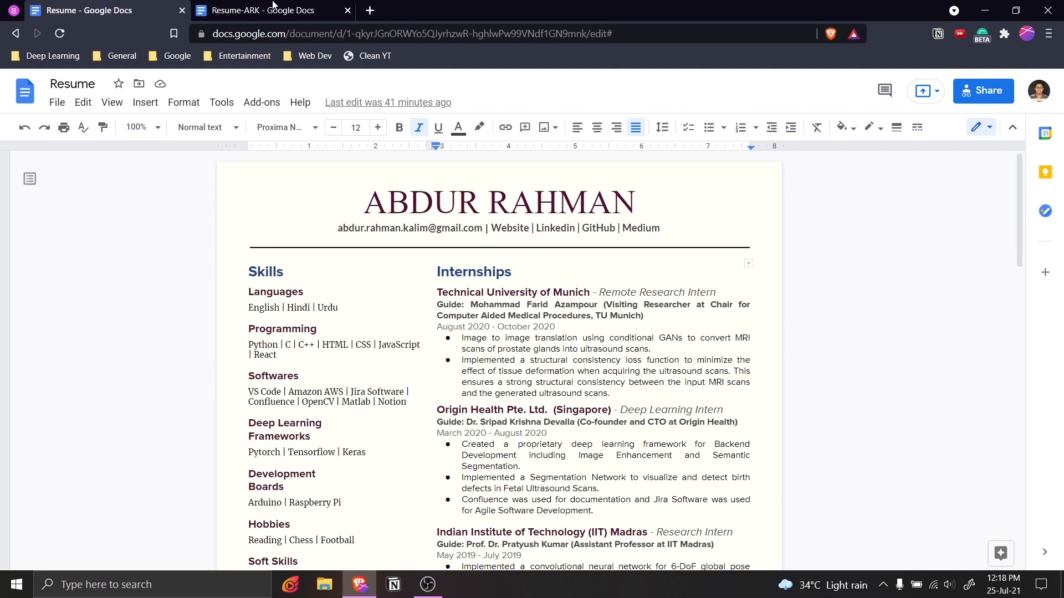
pyautogui.hotkey('ctrl', 'Tab')
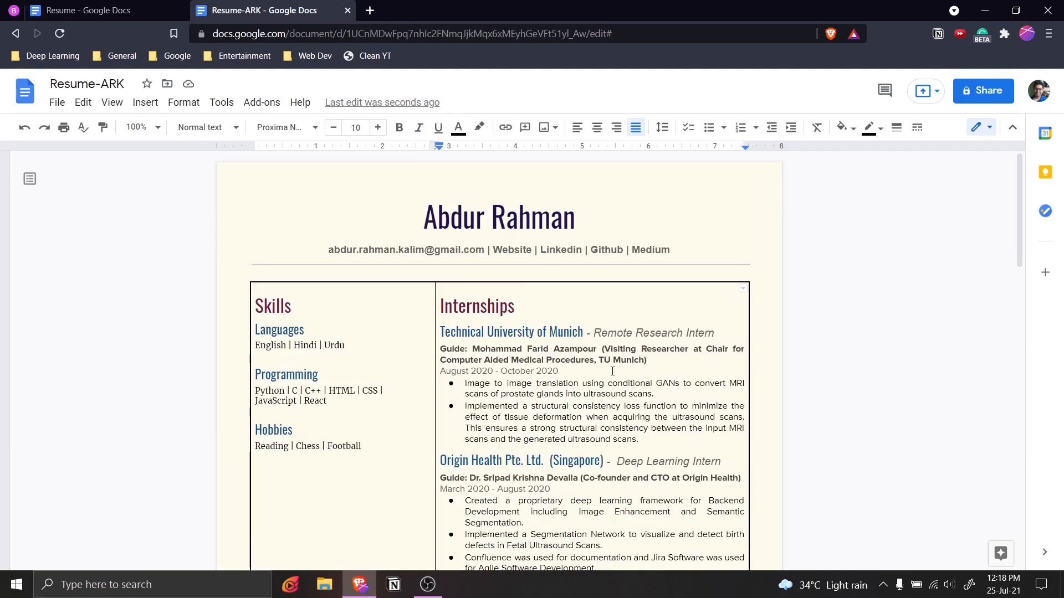
pyautogui.scroll(-5, 613, 371)
pyautogui.scroll(5, 613, 371)
pyautogui.scroll(-15, 604, 383)
pyautogui.scroll(-3, 600, 394)
pyautogui.scroll(15, 421, 284)
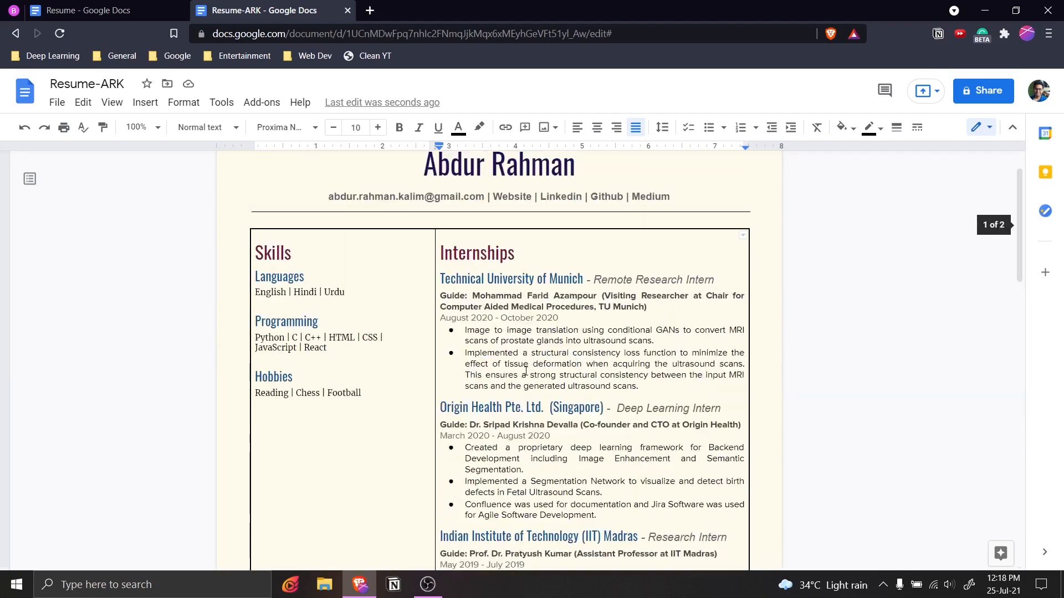
pyautogui.click(106, 10)
pyautogui.scroll(-5, 360, 288)
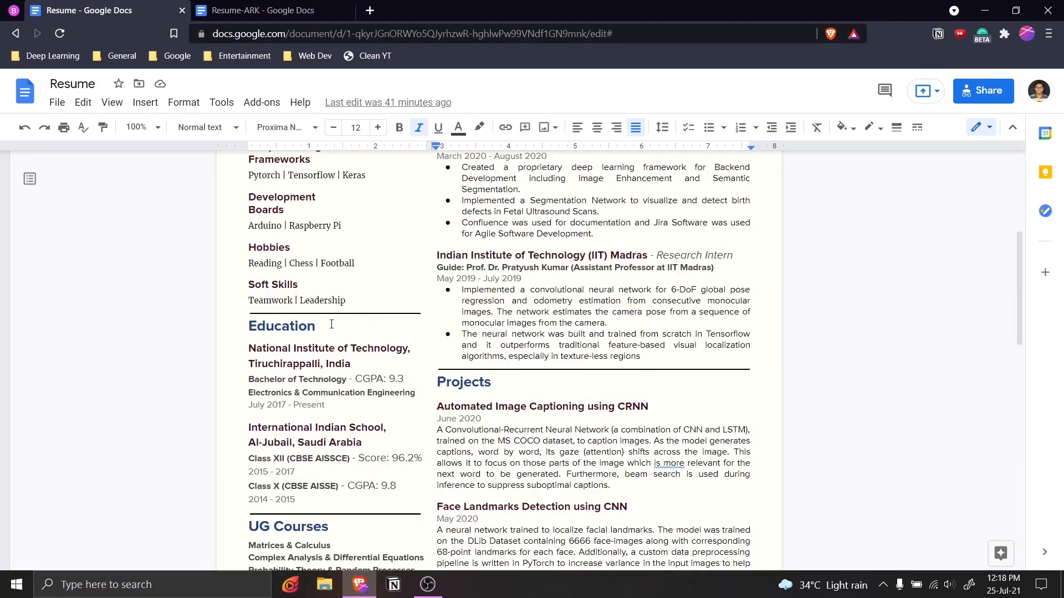
pyautogui.scroll(-3, 335, 321)
pyautogui.scroll(2, 269, 277)
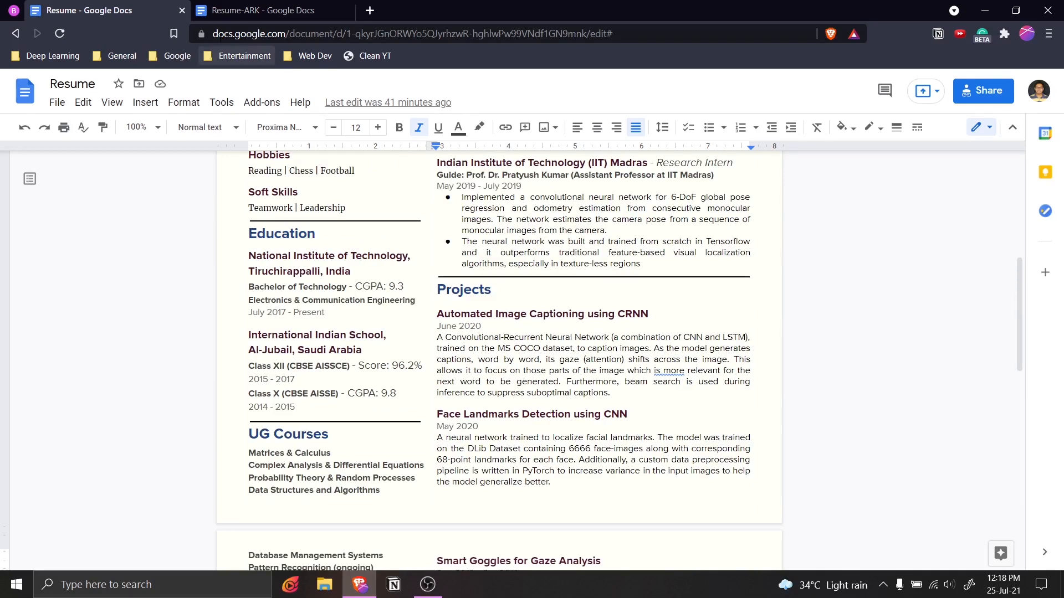
pyautogui.click(249, 10)
# Paste a duplicate of the Skills block on a new line below Football.
pyautogui.moveTo(256, 250)
pyautogui.mouseDown()
pyautogui.moveTo(368, 368)
pyautogui.moveTo(372, 394)
pyautogui.moveTo(279, 292)
pyautogui.moveTo(255, 247)
pyautogui.mouseUp()
pyautogui.hotkey('ctrl', 'c')
pyautogui.click(371, 394)
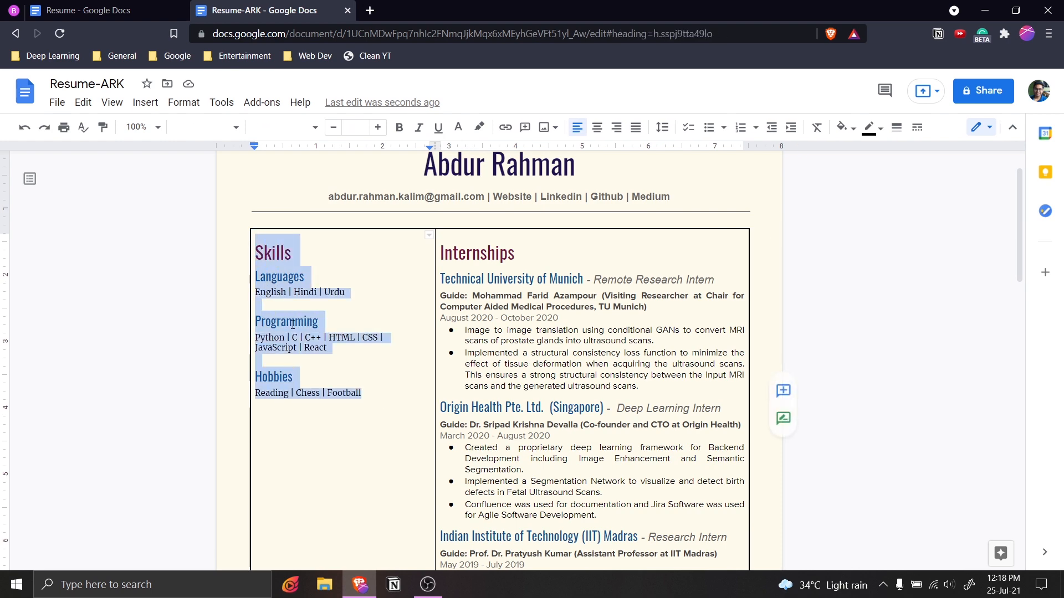
pyautogui.click(375, 393)
pyautogui.press('Return')
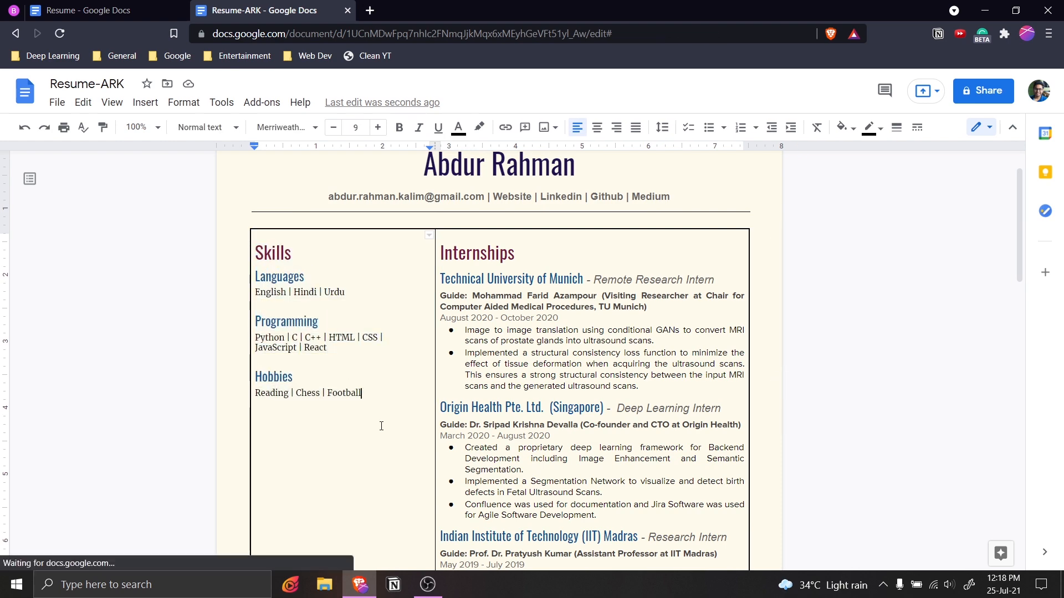
pyautogui.hotkey('ctrl', 'v')
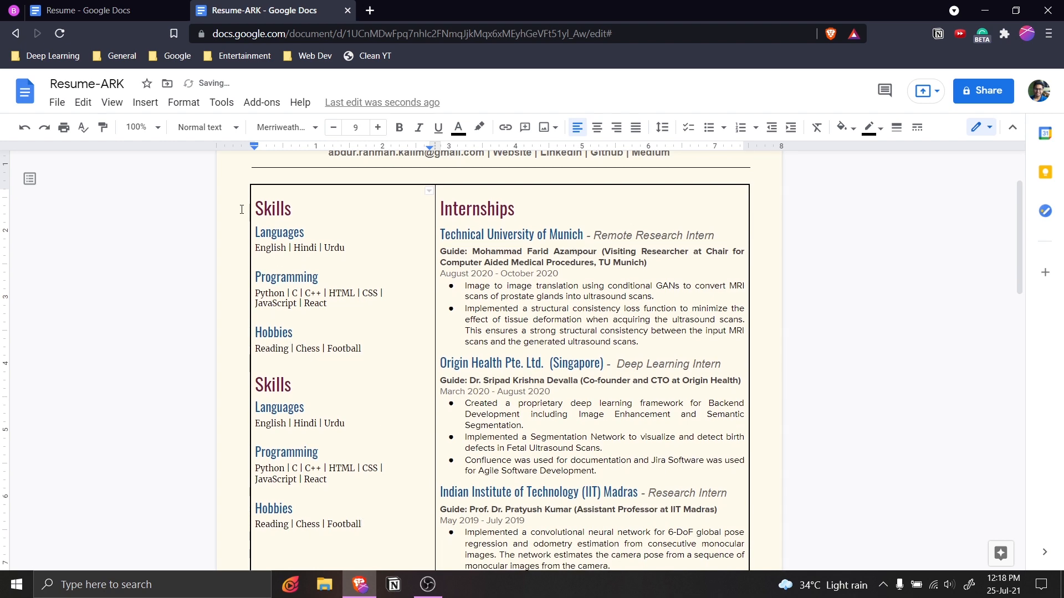
# Copy the divider under Leadership and paste it above the second Skills block.
pyautogui.click(117, 12)
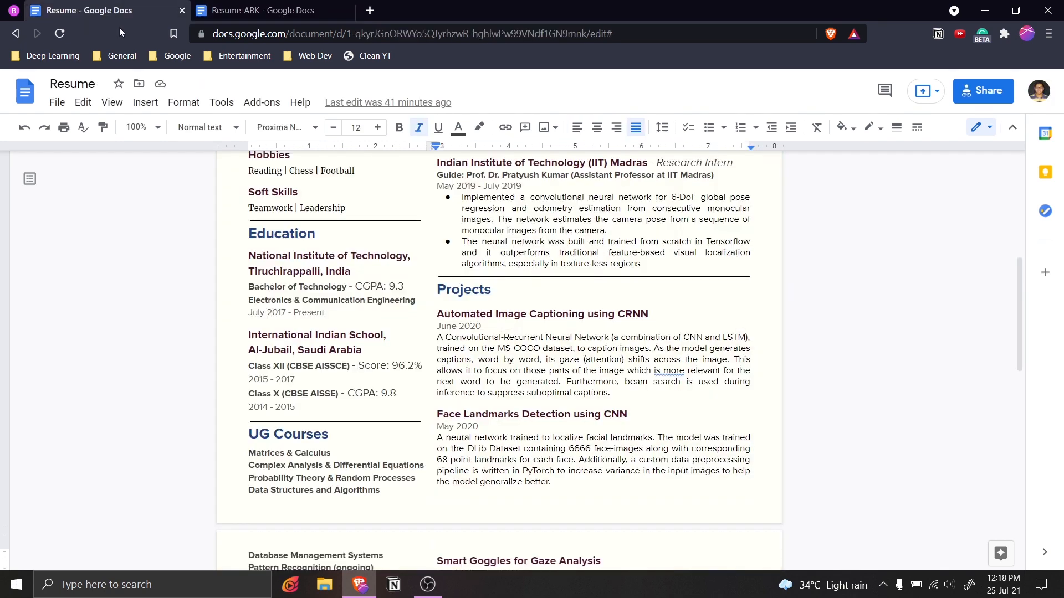
pyautogui.click(326, 221)
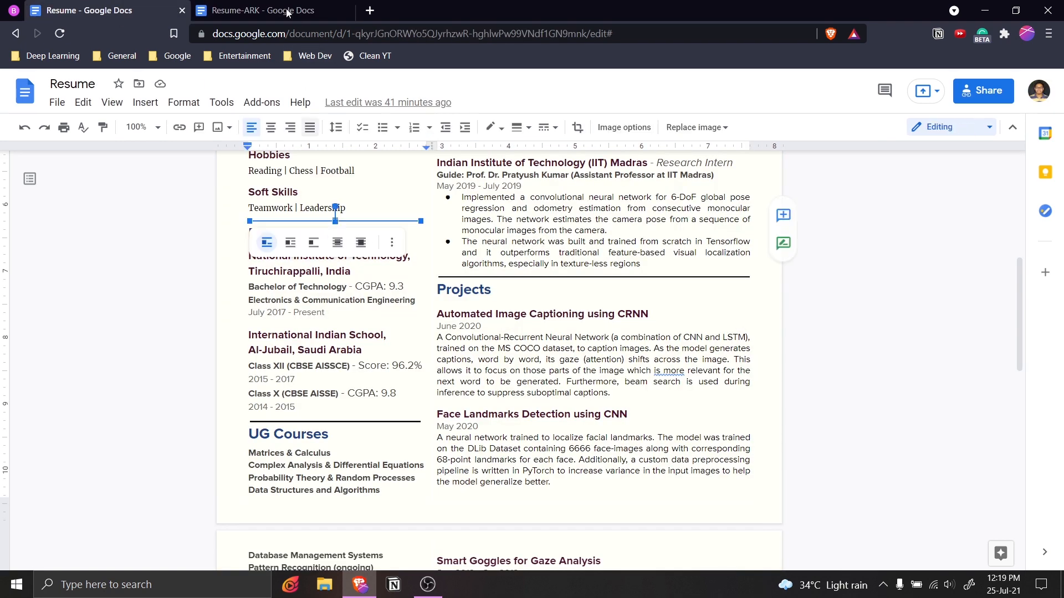
pyautogui.hotkey('ctrl', 'Tab')
pyautogui.click(294, 366)
pyautogui.hotkey('ctrl', 'v')
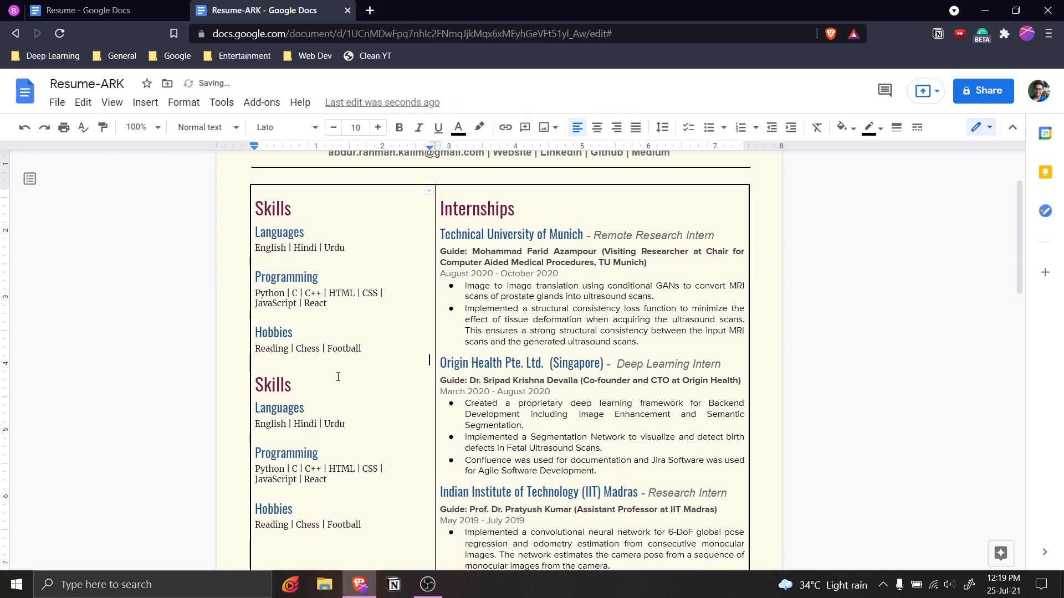
pyautogui.scroll(-2, 366, 397)
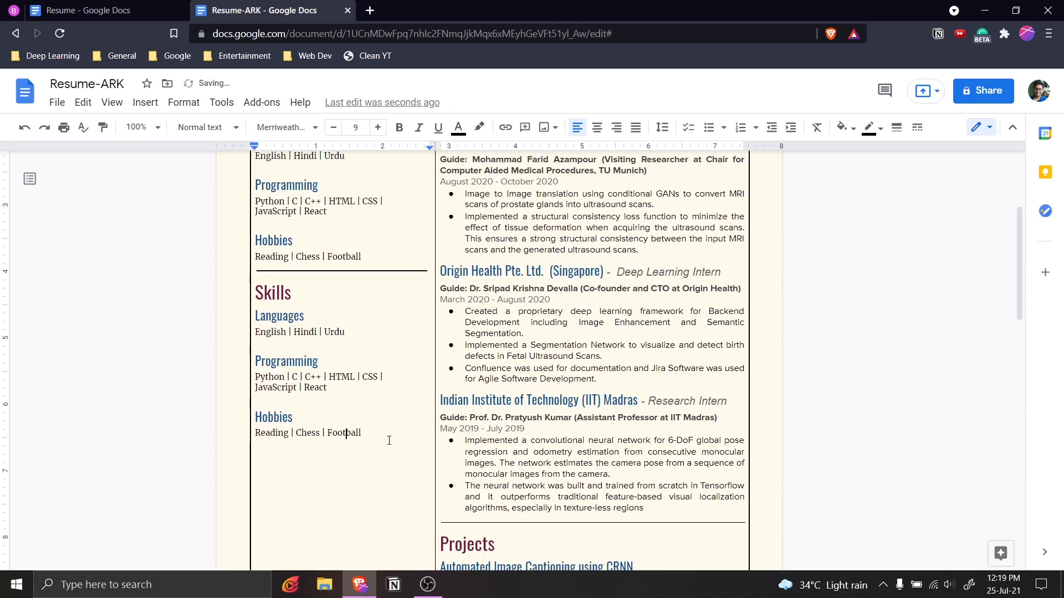
# Copy the Education heading from the original Resume.
pyautogui.hotkey('ctrl', 'Tab')
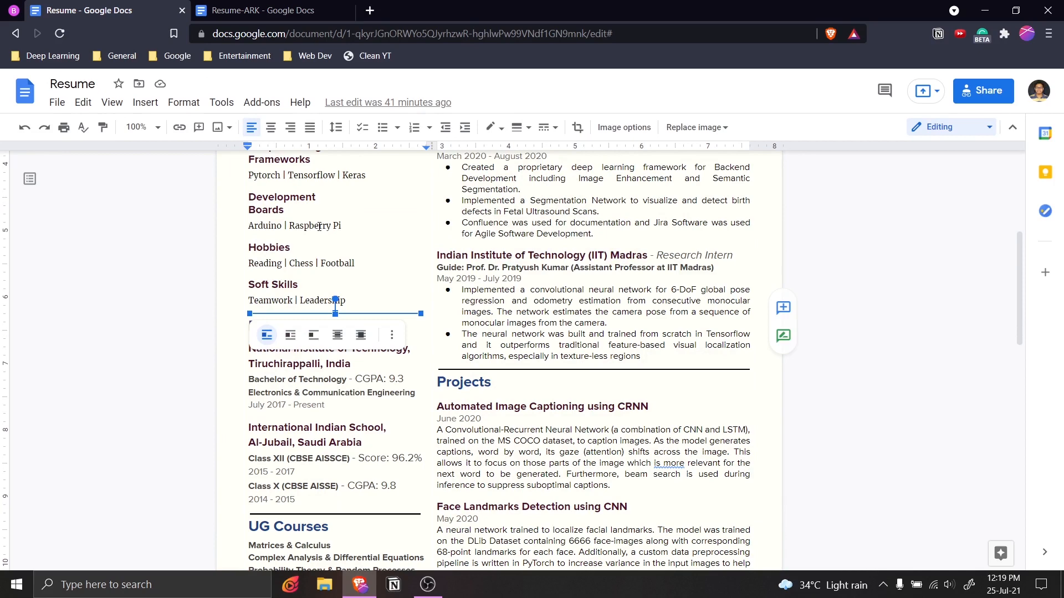
pyautogui.click(293, 357)
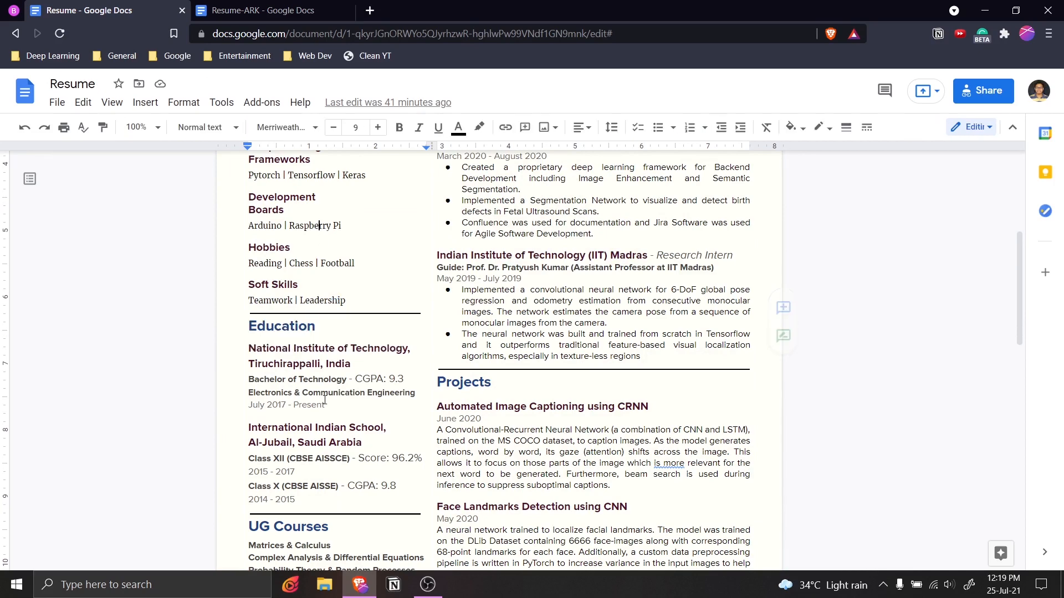
pyautogui.doubleClick(256, 333)
pyautogui.hotkey('ctrl', 'c')
pyautogui.hotkey('ctrl', 'Tab')
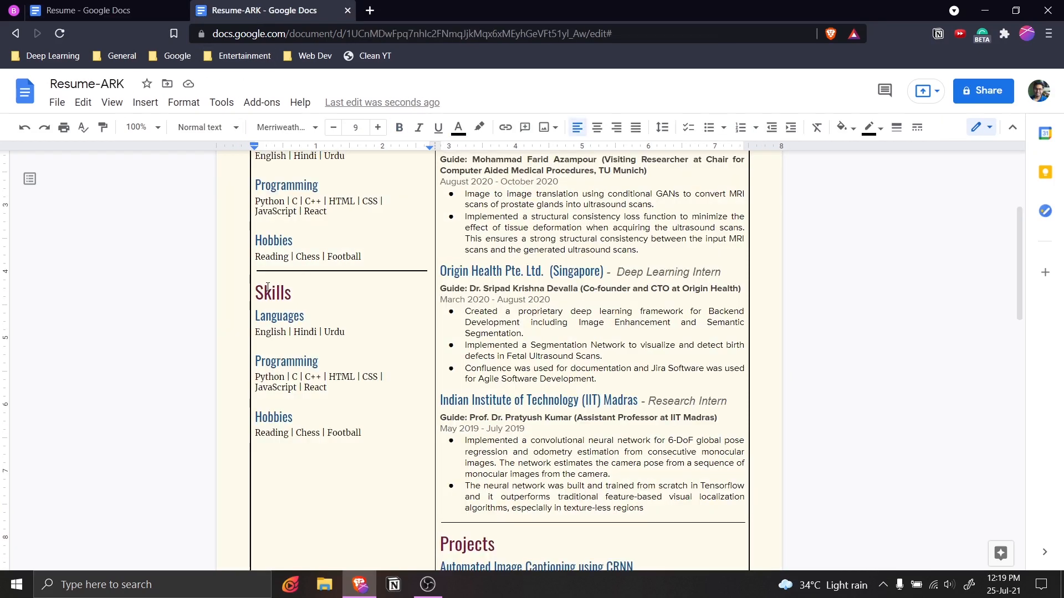
# Replace the duplicated Skills heading with Education.
pyautogui.doubleClick(272, 292)
pyautogui.click(304, 316)
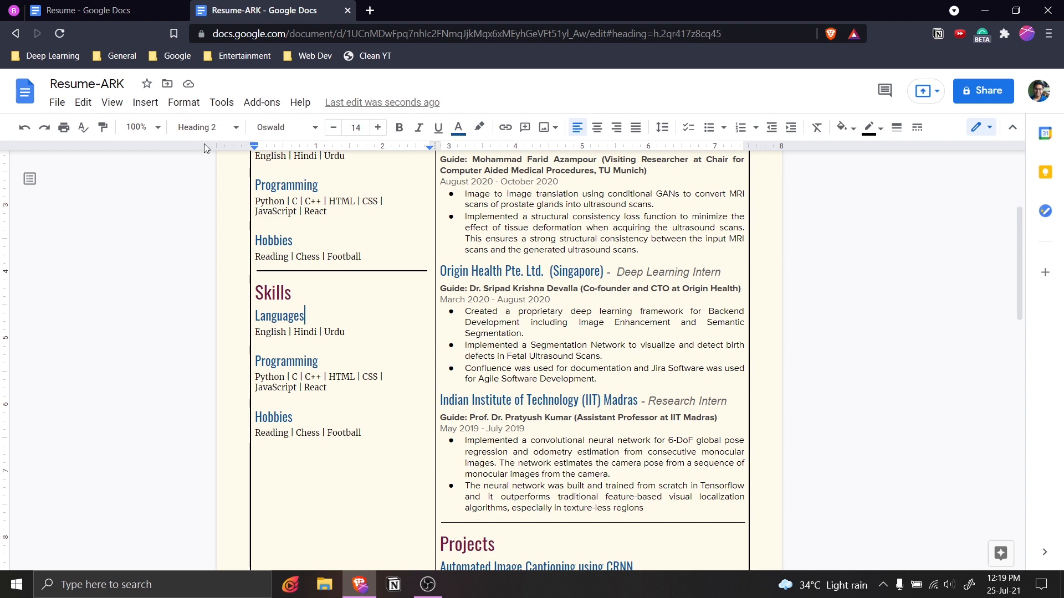
pyautogui.doubleClick(270, 293)
pyautogui.hotkey('ctrl', 'v')
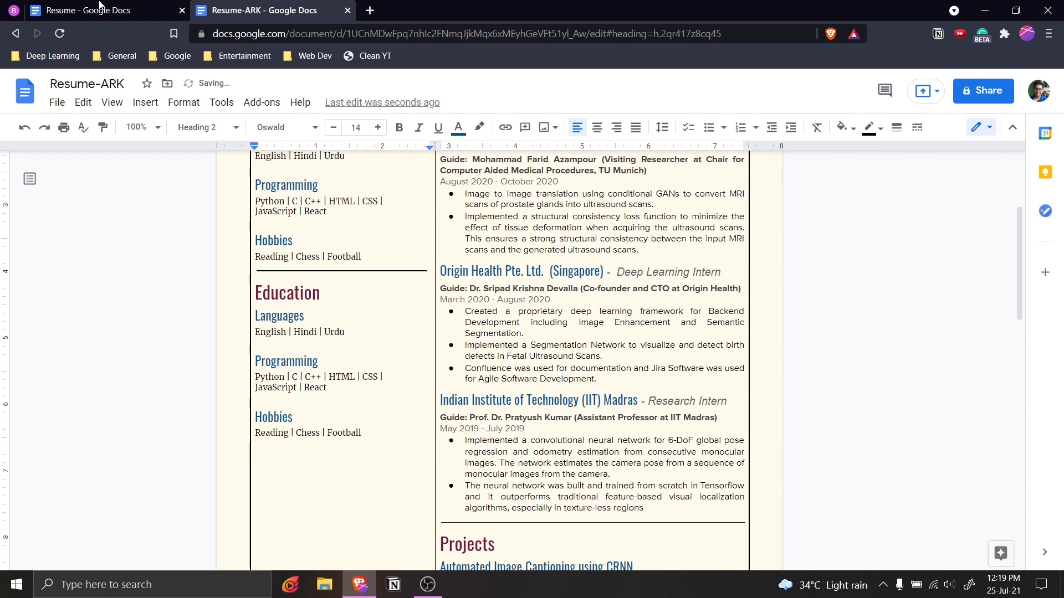
# Replace the Languages subheading with the NIT Tiruchirappalli heading.
pyautogui.hotkey('ctrl', 'shift', 'Tab')
pyautogui.moveTo(248, 348); pyautogui.dragTo(310, 499)
pyautogui.click(374, 427)
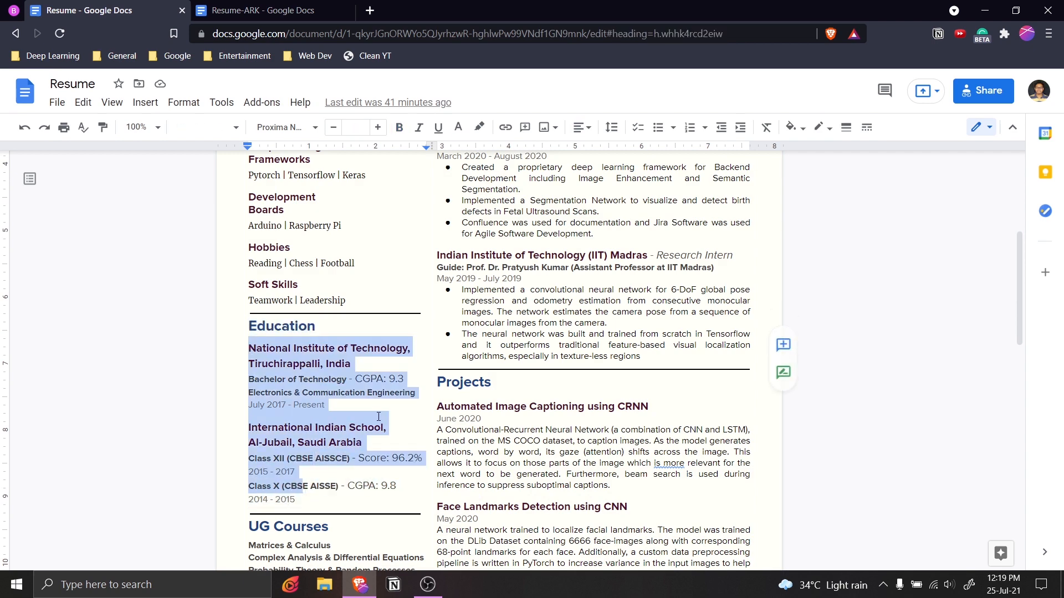
pyautogui.moveTo(251, 346); pyautogui.dragTo(352, 363)
pyautogui.hotkey('ctrl', 'c')
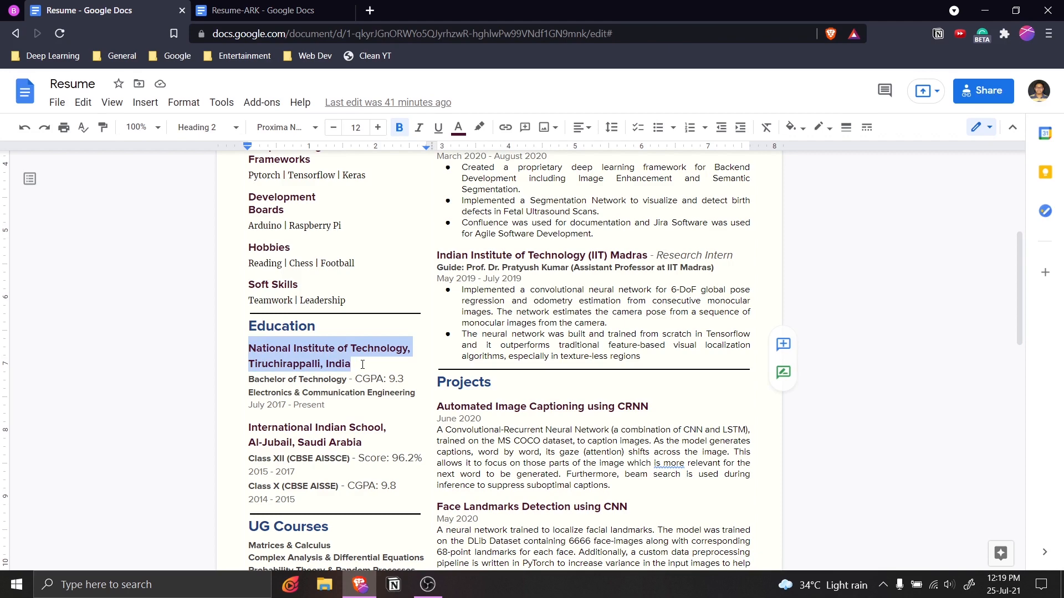
pyautogui.click(255, 10)
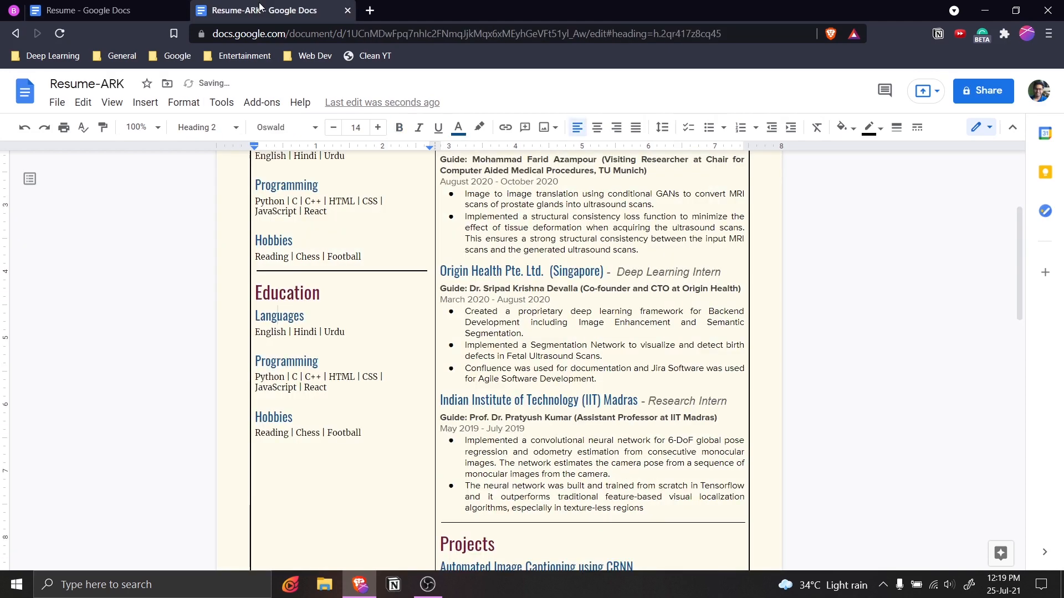
pyautogui.moveTo(306, 316); pyautogui.dragTo(255, 316)
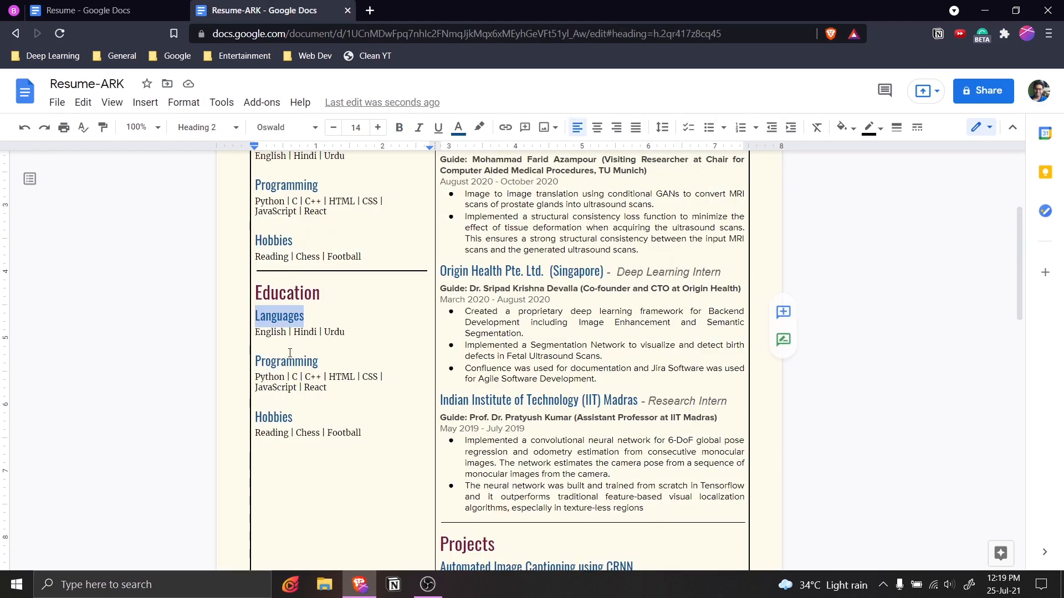
pyautogui.hotkey('ctrl', 'v')
# Replace the English | Hindi | Urdu line with the Bachelor of Technology degree, branch and date lines.
pyautogui.hotkey('ctrl', 'shift', 'Tab')
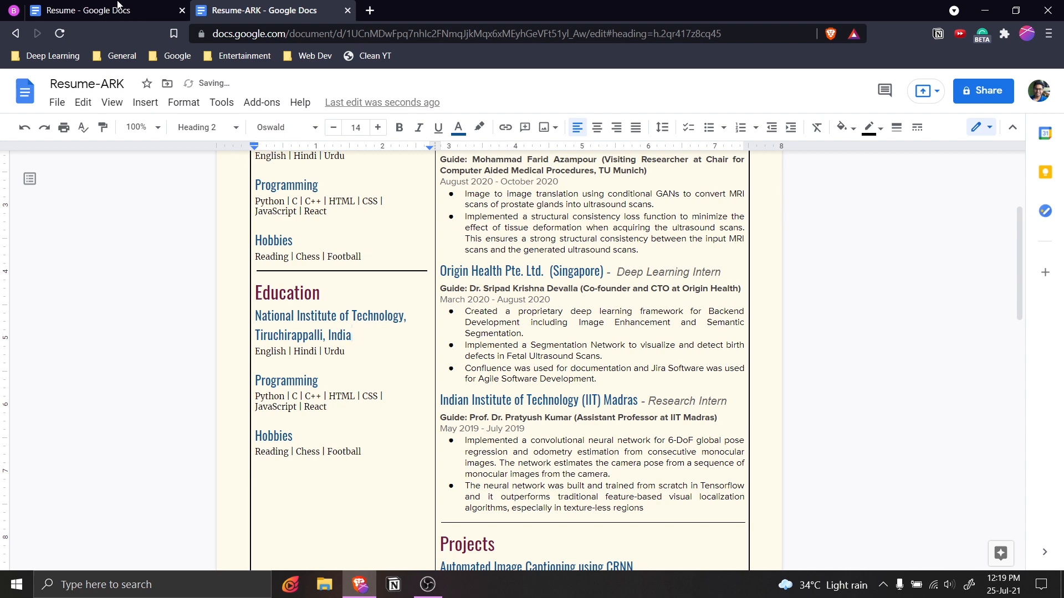
pyautogui.click(252, 378)
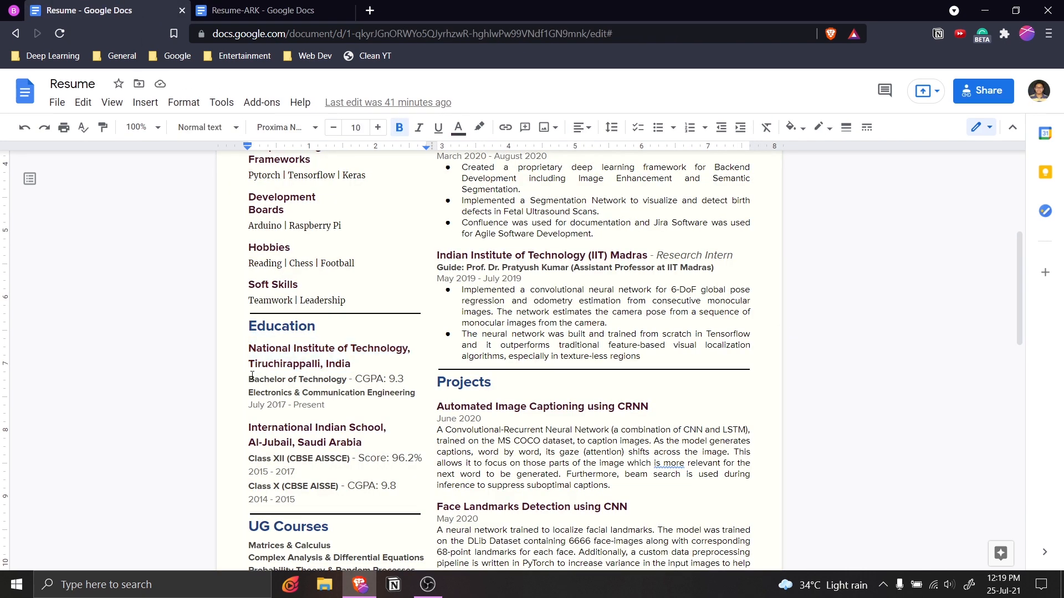
pyautogui.keyDown('shift'); pyautogui.click(324, 404); pyautogui.keyUp('shift')
pyautogui.hotkey('ctrl', 'c')
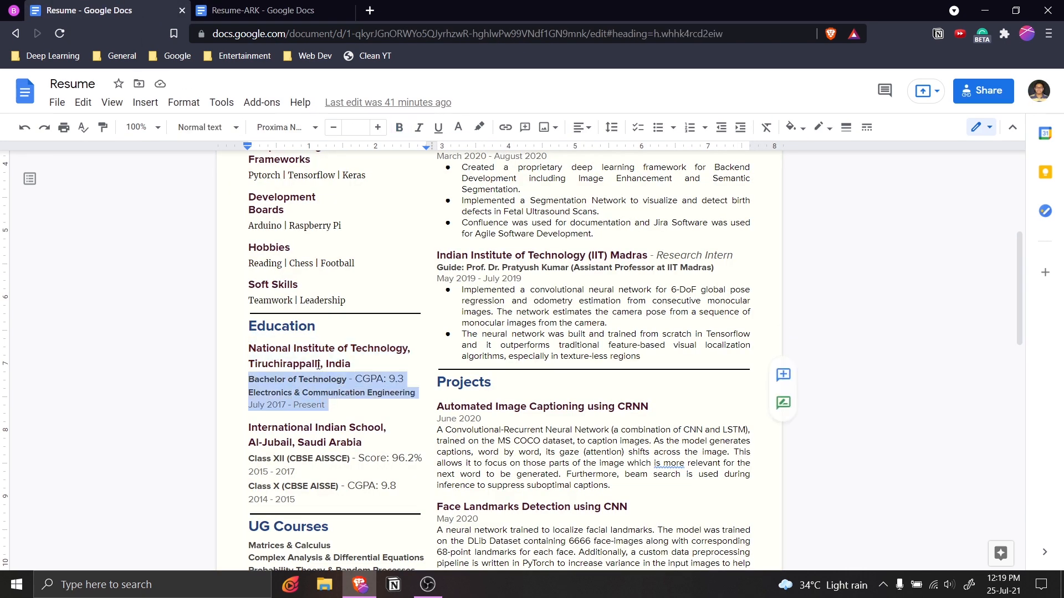
pyautogui.click(233, 7)
pyautogui.tripleClick(258, 351)
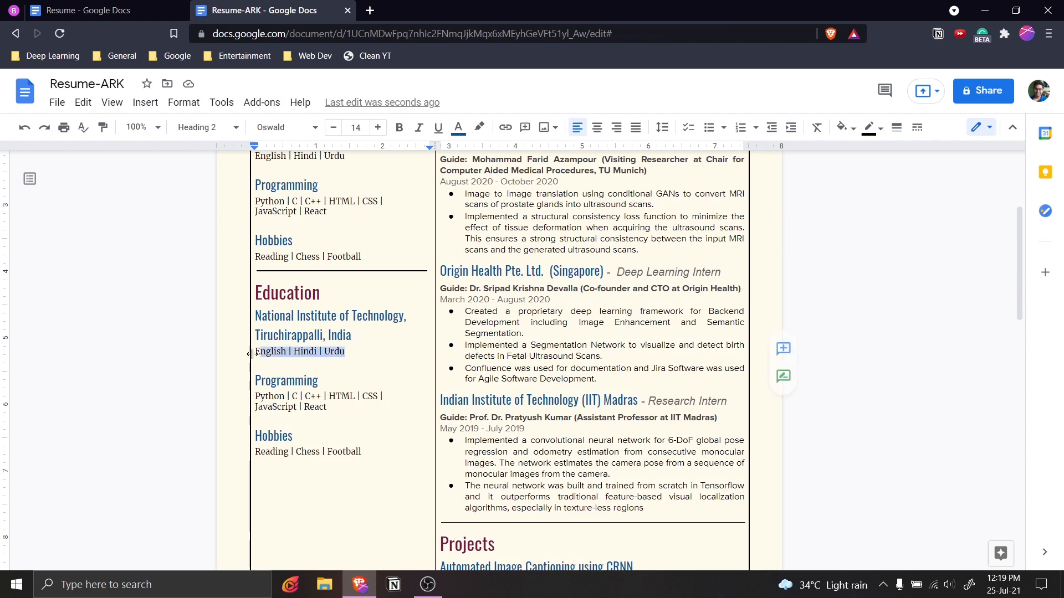
pyautogui.hotkey('ctrl', 'v')
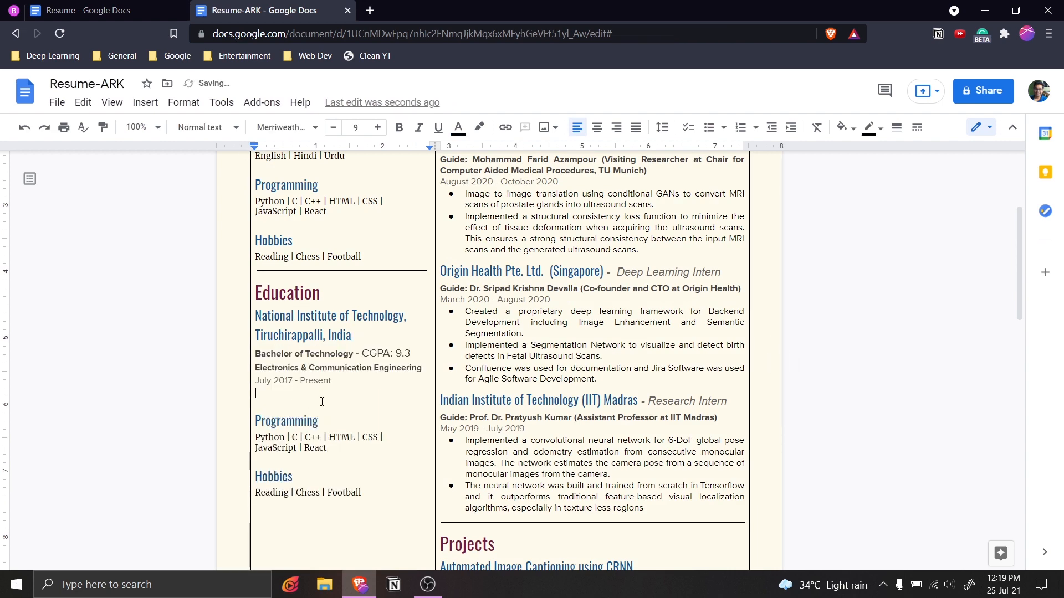
pyautogui.press('Delete')
# Delete the leftover Programming and Hobbies lines and select the NIT entry.
pyautogui.hotkey('ctrl', 'Tab')
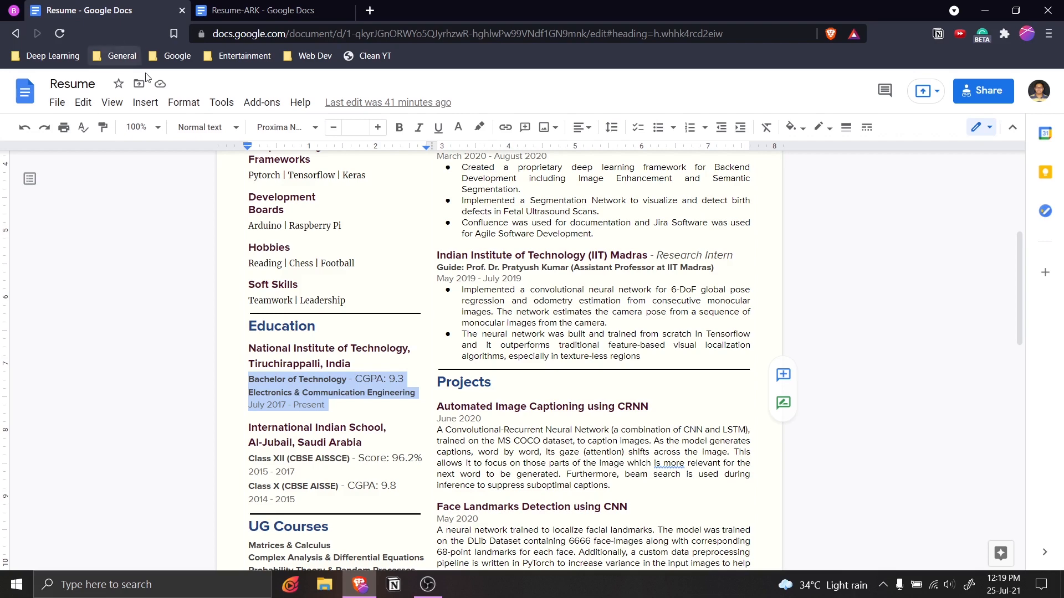
pyautogui.click(363, 409)
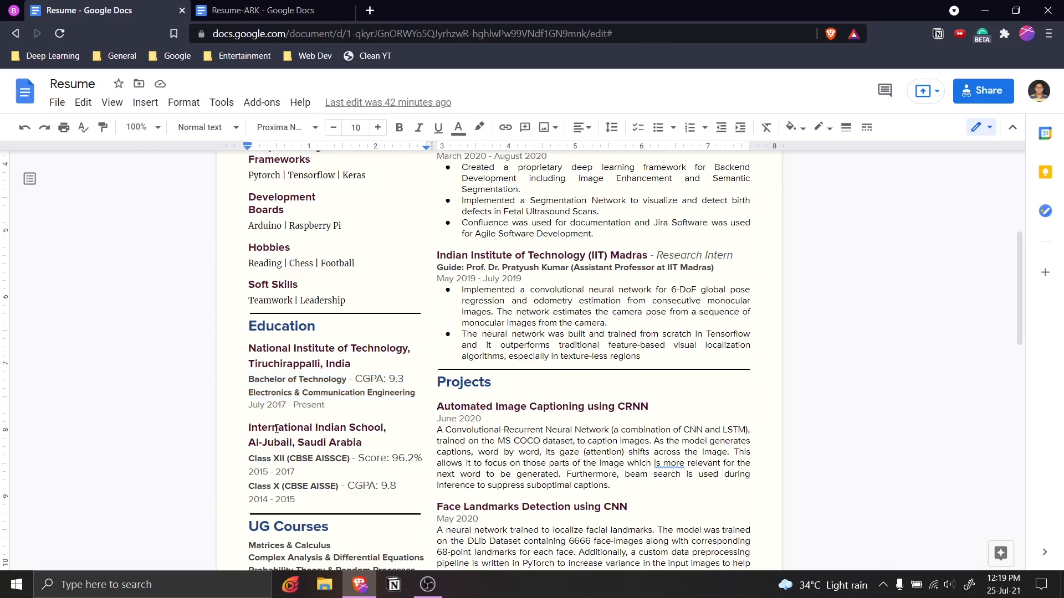
pyautogui.hotkey('ctrl', 'Tab')
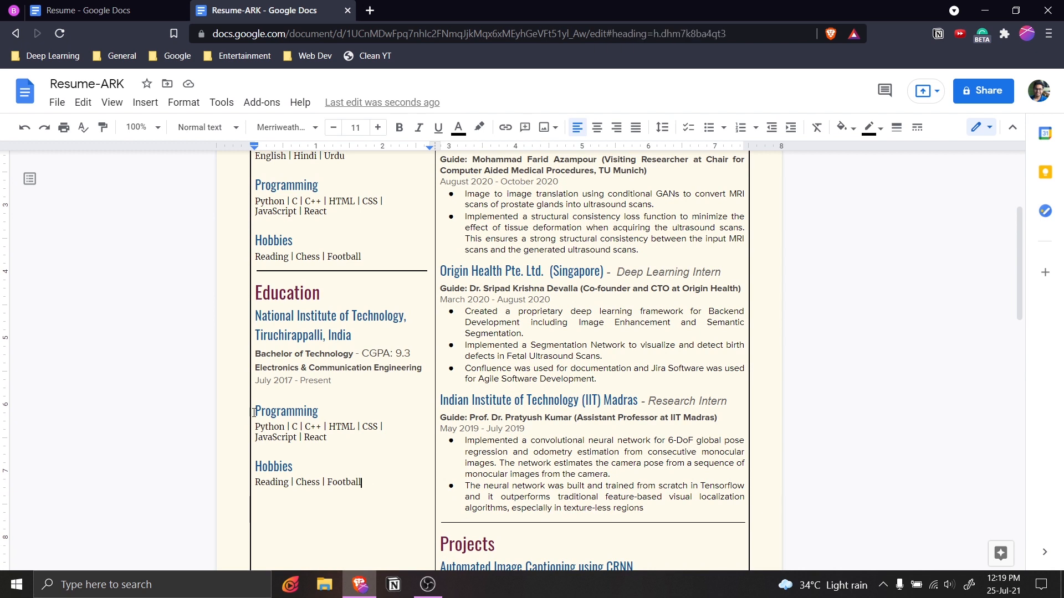
pyautogui.moveTo(369, 488); pyautogui.dragTo(316, 401)
pyautogui.press('BackSpace')
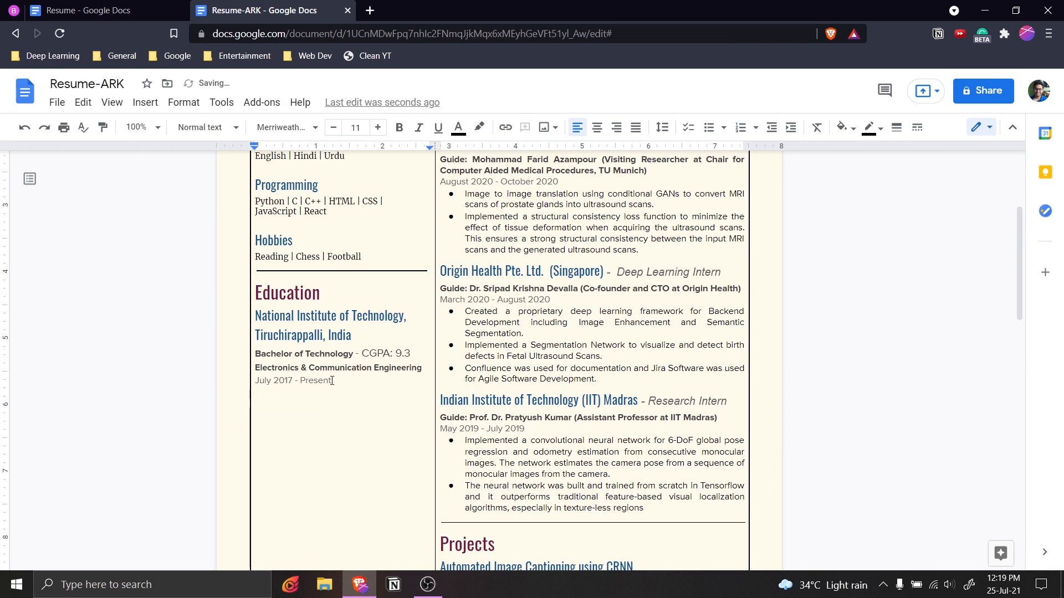
pyautogui.hotkey('shift', 'Up')
pyautogui.hotkey('shift', 'Up')
pyautogui.hotkey('shift', 'Up')
pyautogui.hotkey('shift', 'Up')
pyautogui.hotkey('shift', 'Up')
pyautogui.hotkey('ctrl', 'c')
# Paste a second copy of the NIT entry on a new line below the first.
pyautogui.click(298, 416)
pyautogui.press('Return')
pyautogui.hotkey('ctrl', 'v')
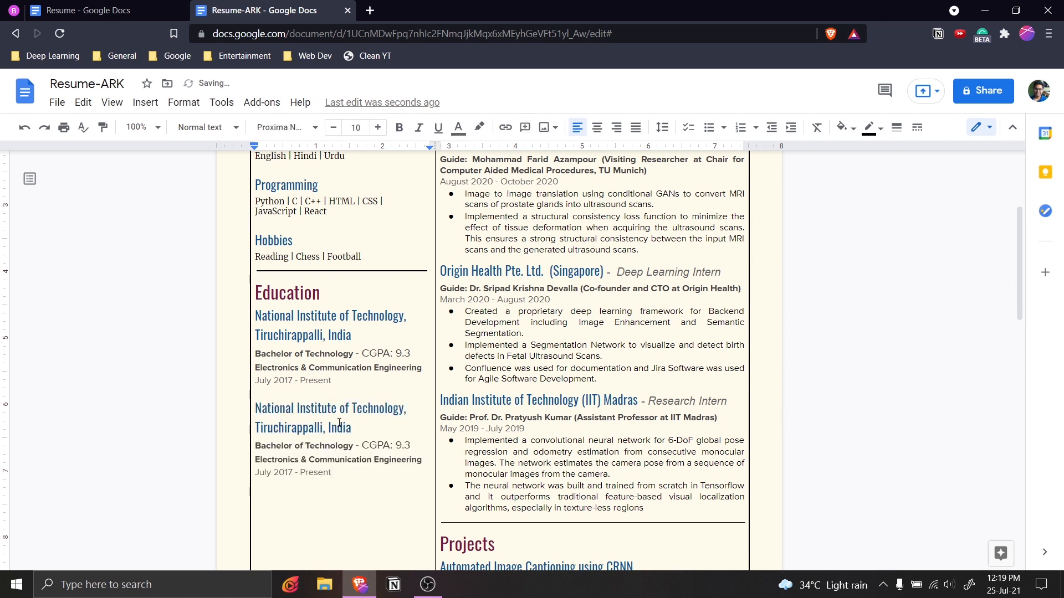
pyautogui.moveTo(354, 428); pyautogui.dragTo(309, 395)
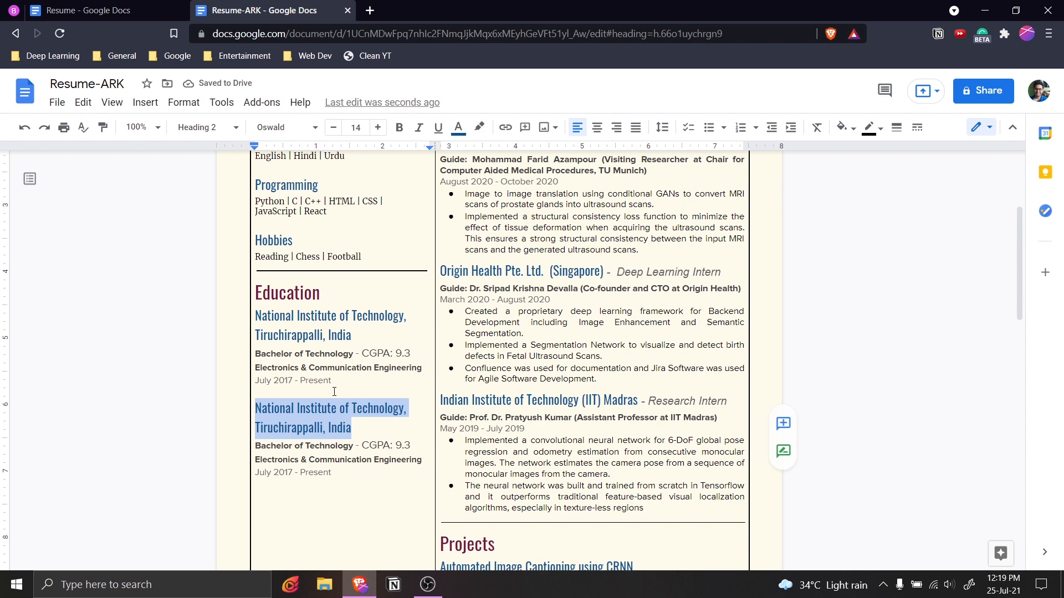
# Replace the copied entry's heading with International Indian School.
pyautogui.click(154, 13)
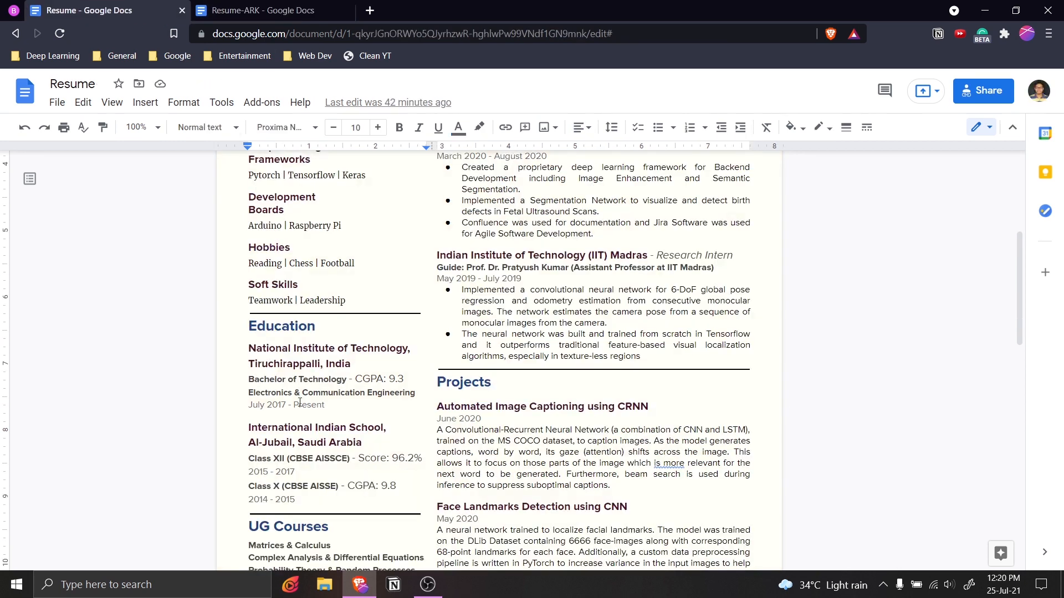
pyautogui.moveTo(365, 442); pyautogui.dragTo(248, 427)
pyautogui.hotkey('ctrl', 'c')
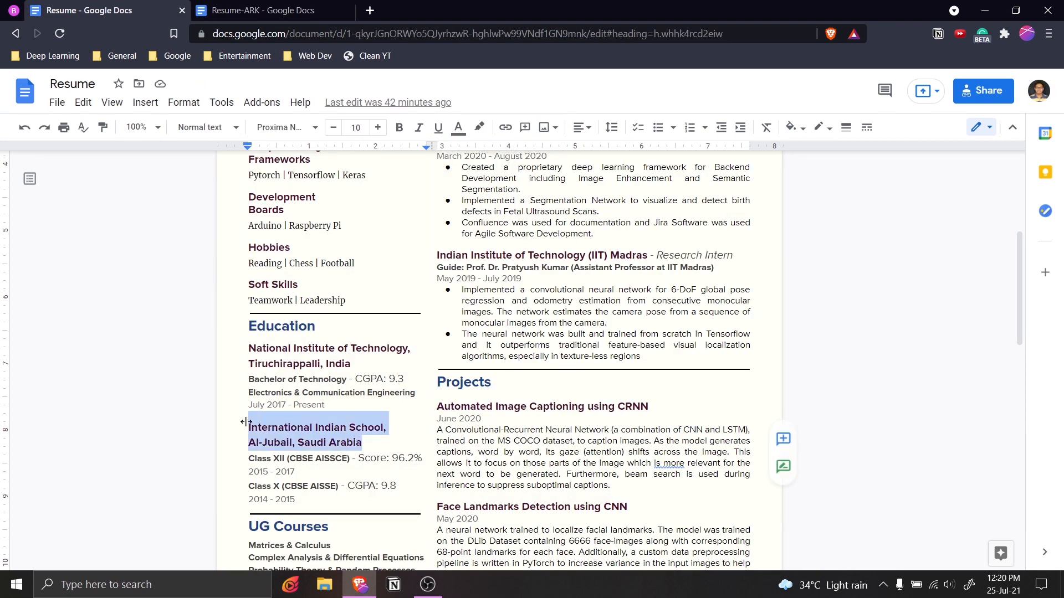
pyautogui.click(255, 13)
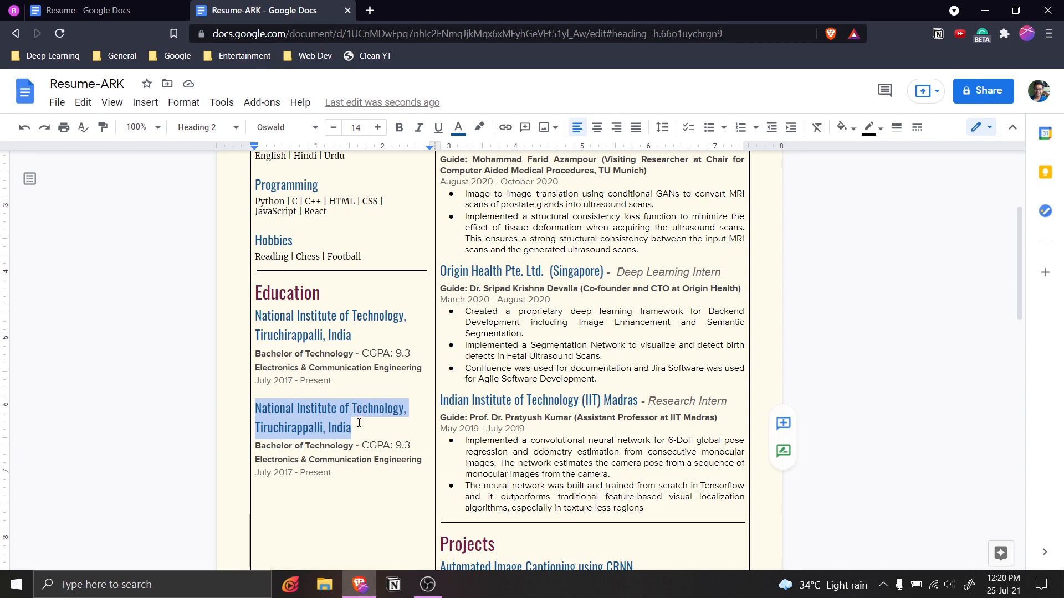
pyautogui.hotkey('ctrl', 'v')
# Replace its degree lines with the Class XII 96.2% and Class X 9.8 scores.
pyautogui.click(100, 10)
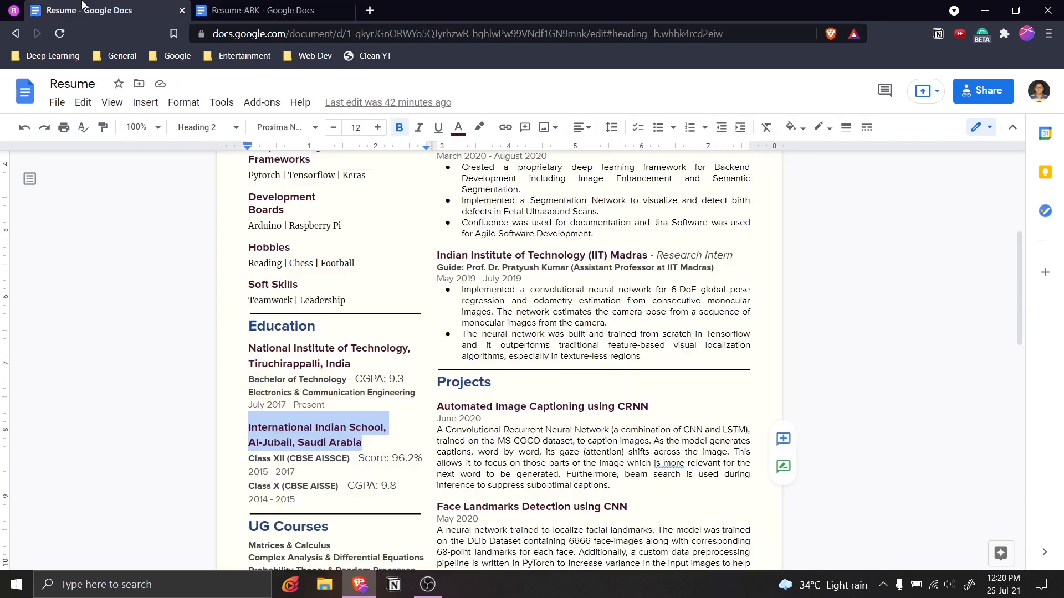
pyautogui.moveTo(310, 406); pyautogui.dragTo(248, 366)
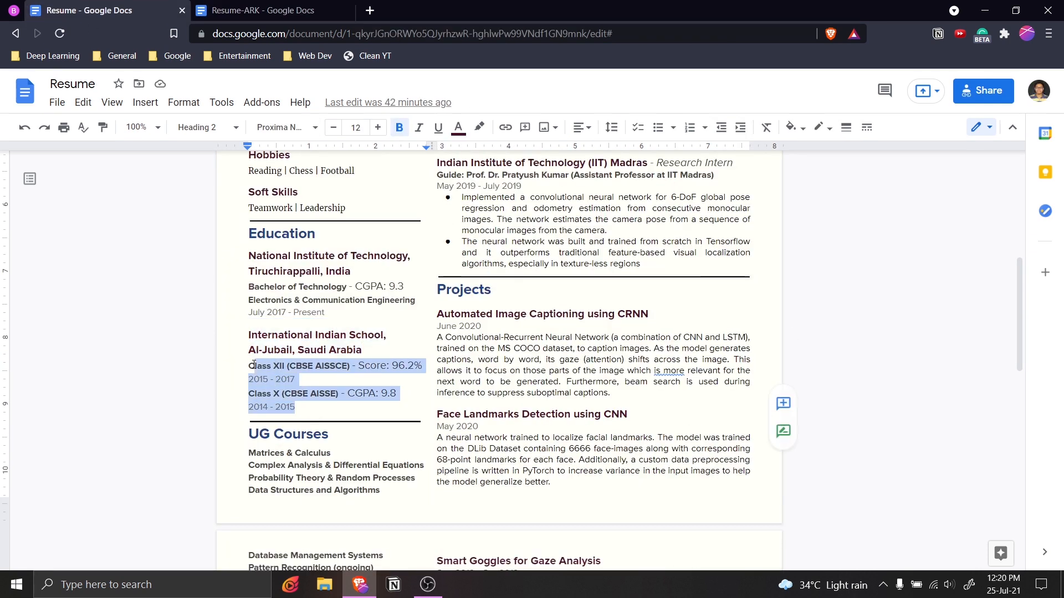
pyautogui.click(308, 406)
pyautogui.moveTo(308, 406); pyautogui.dragTo(248, 366)
pyautogui.hotkey('ctrl', 'c')
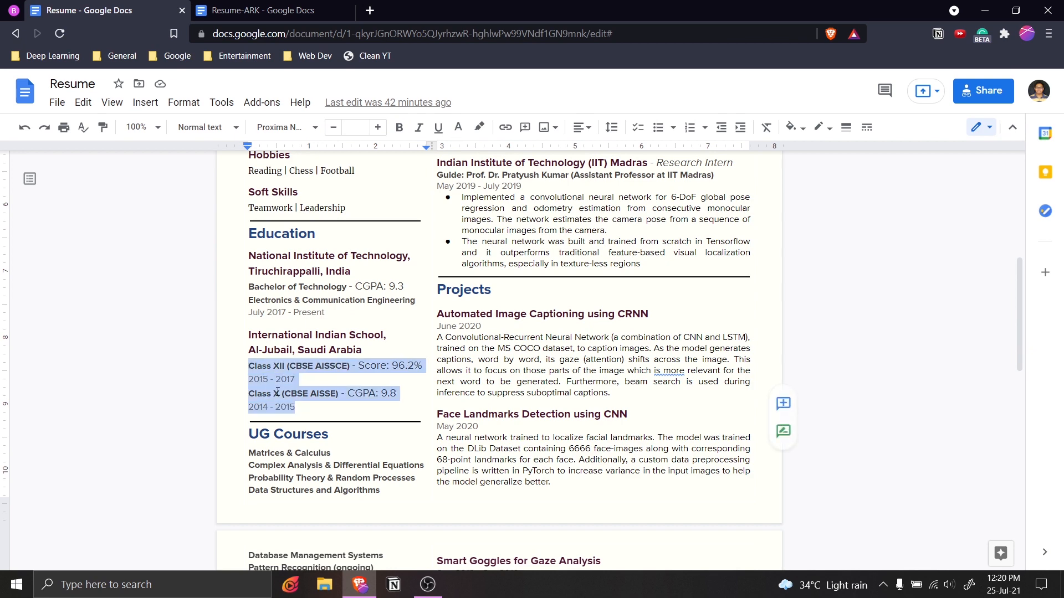
pyautogui.click(232, 10)
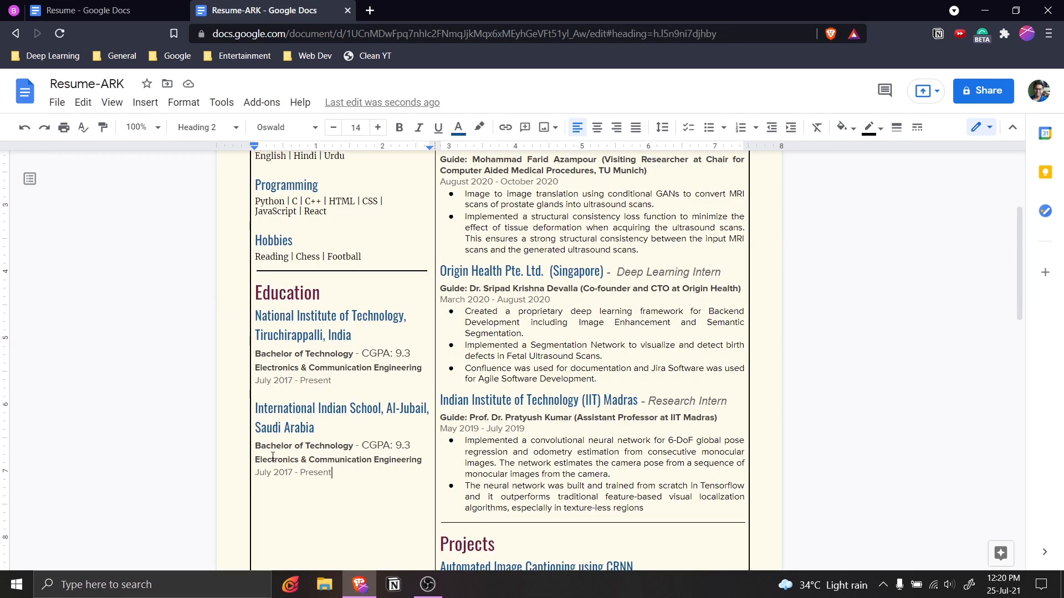
pyautogui.moveTo(331, 472); pyautogui.dragTo(249, 445)
pyautogui.hotkey('ctrl', 'v')
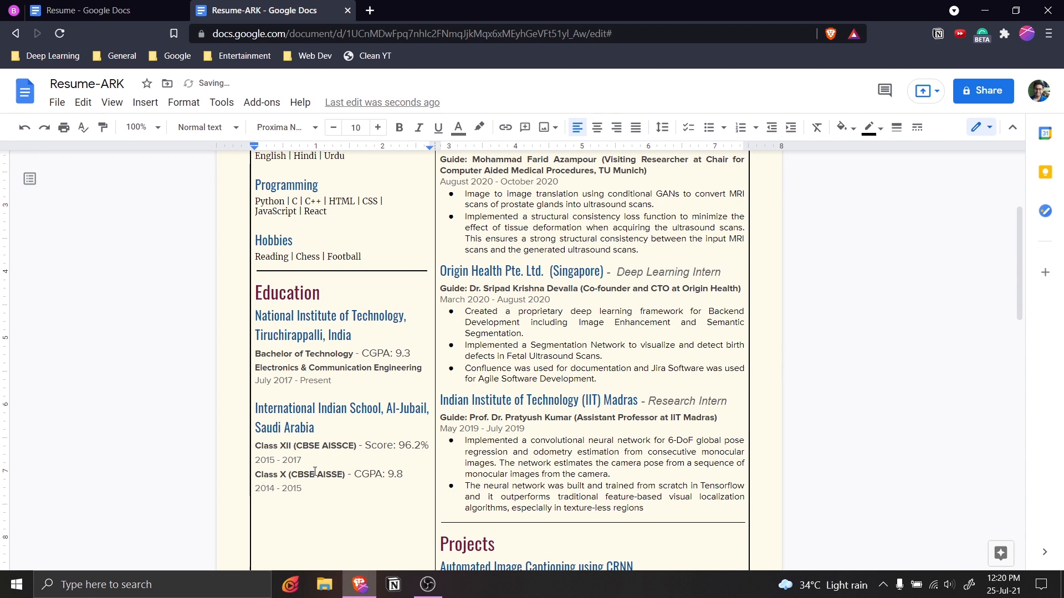
# Review both documents and clear the leftover selection in the original Resume.
pyautogui.scroll(2, 311, 308)
pyautogui.scroll(-2, 311, 308)
pyautogui.click(111, 10)
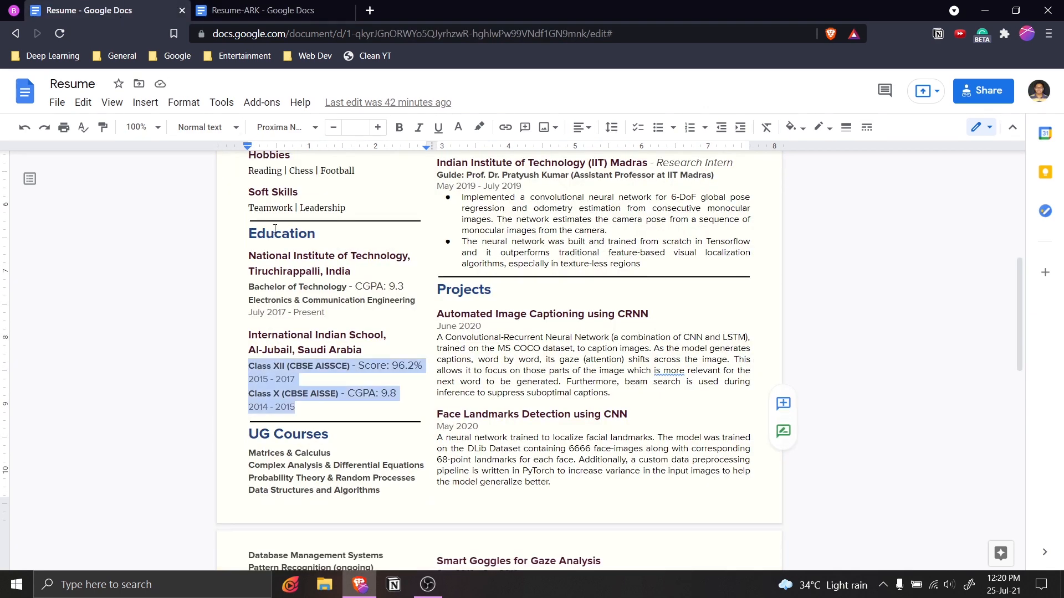
pyautogui.scroll(-3, 311, 287)
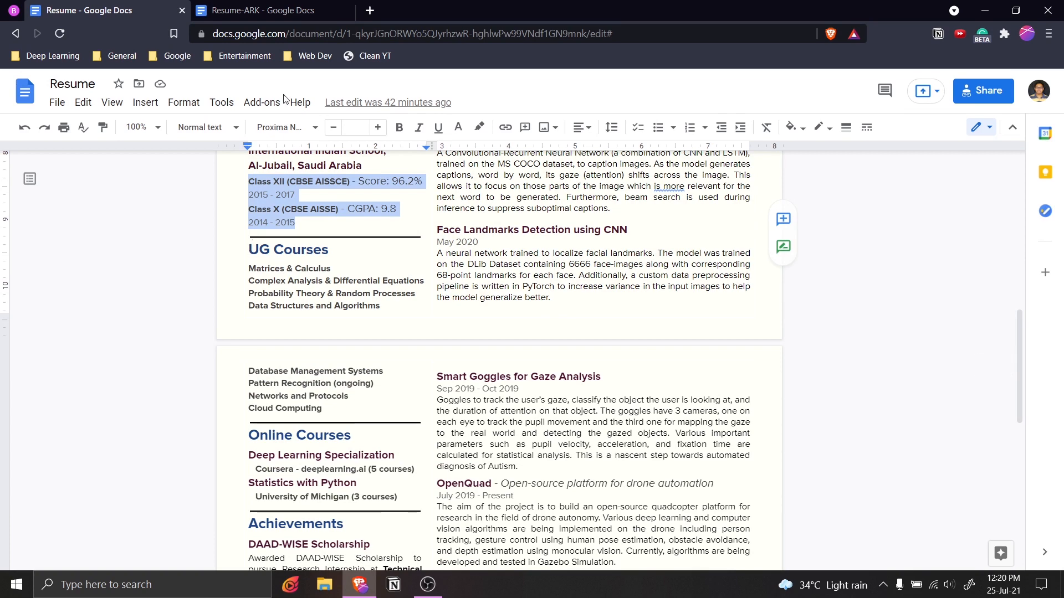
pyautogui.click(392, 309)
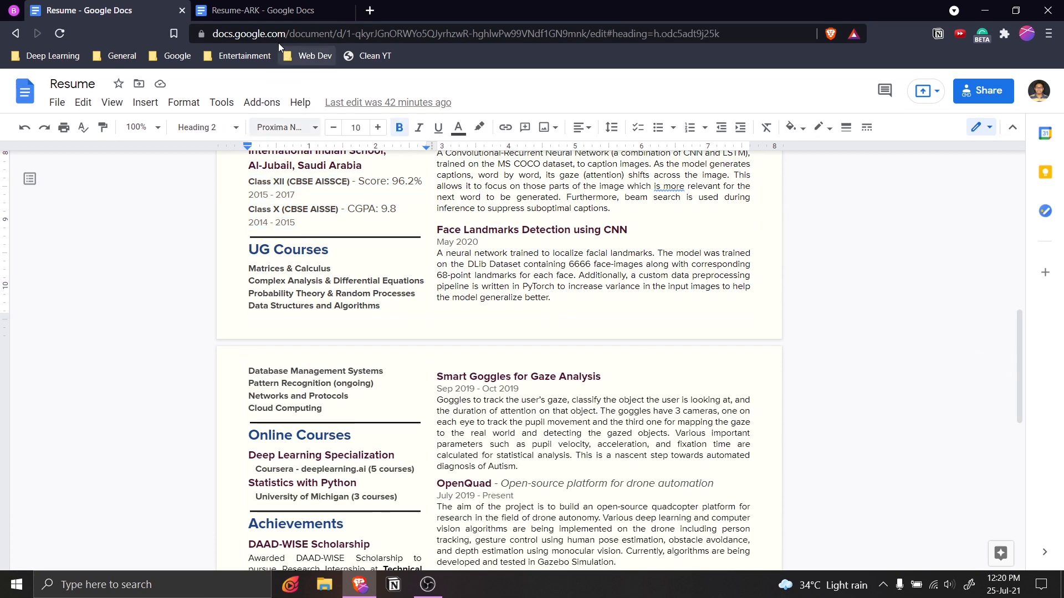
pyautogui.click(277, 12)
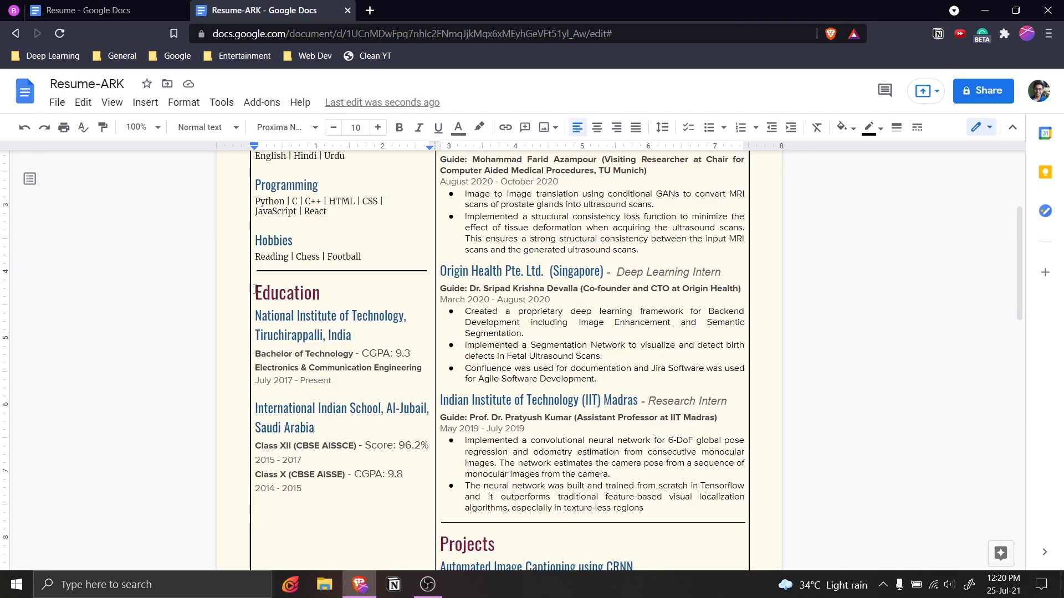
# Duplicate the Education block below itself, with a divider line between the two copies.
pyautogui.moveTo(257, 292); pyautogui.dragTo(355, 379)
pyautogui.hotkey('ctrl', 'c')
pyautogui.click(345, 509)
pyautogui.press('Return')
pyautogui.hotkey('ctrl', 'v')
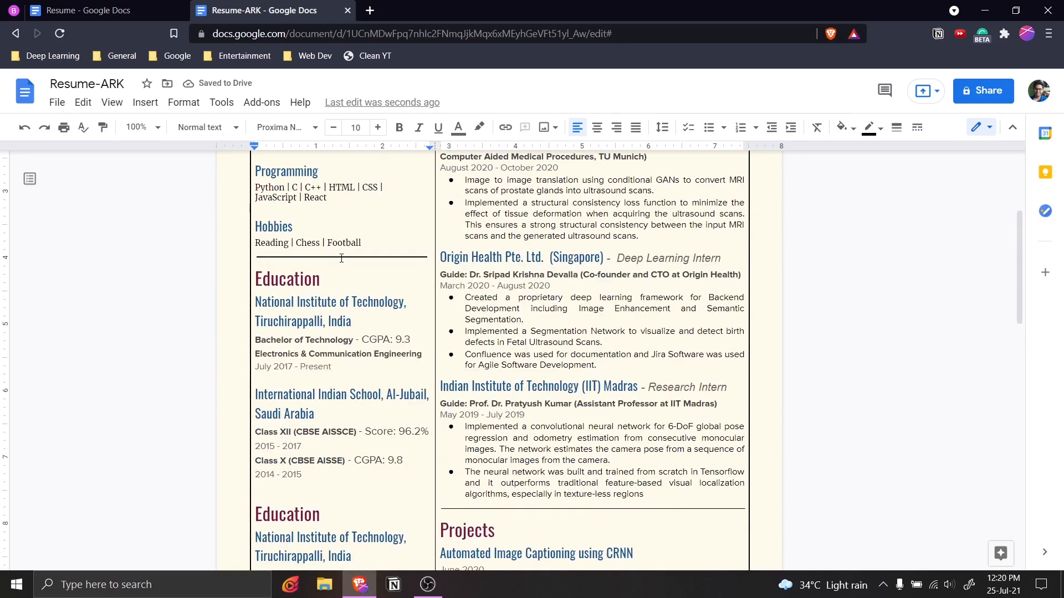
pyautogui.click(341, 257)
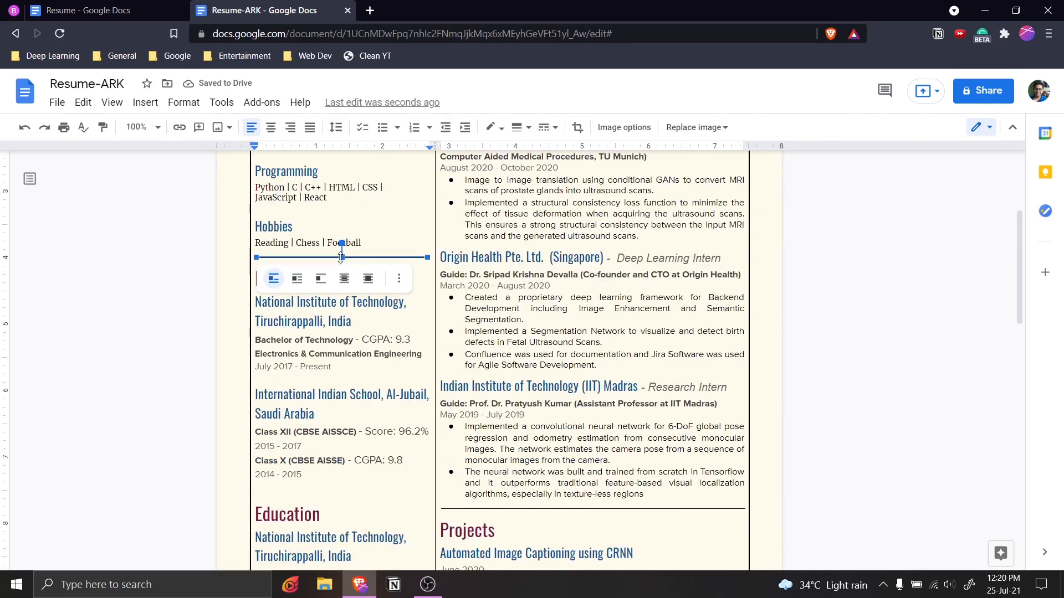
pyautogui.click(315, 487)
pyautogui.hotkey('ctrl', 'v')
pyautogui.scroll(-2, 338, 498)
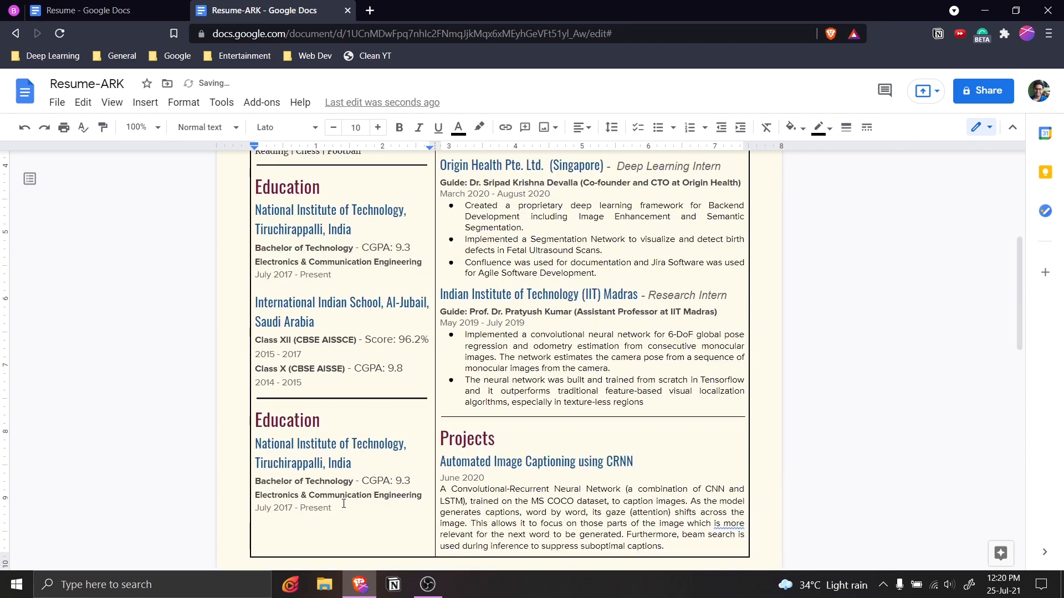
pyautogui.scroll(-4, 343, 503)
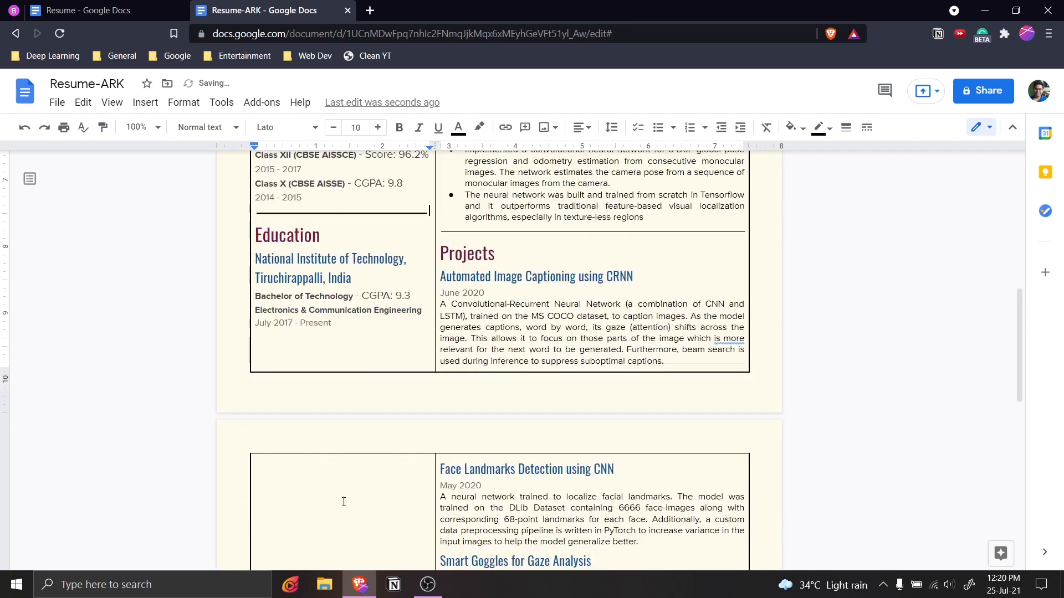
# Rename the copied Education heading to UG Courses.
pyautogui.doubleClick(288, 239)
pyautogui.click(95, 10)
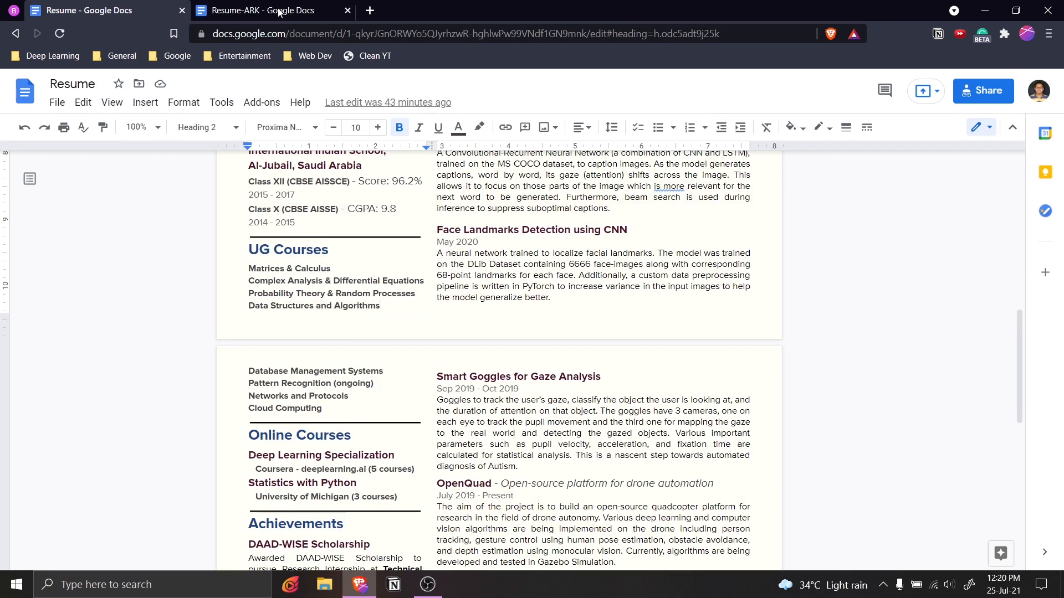
pyautogui.click(279, 12)
pyautogui.write('UG Cor')
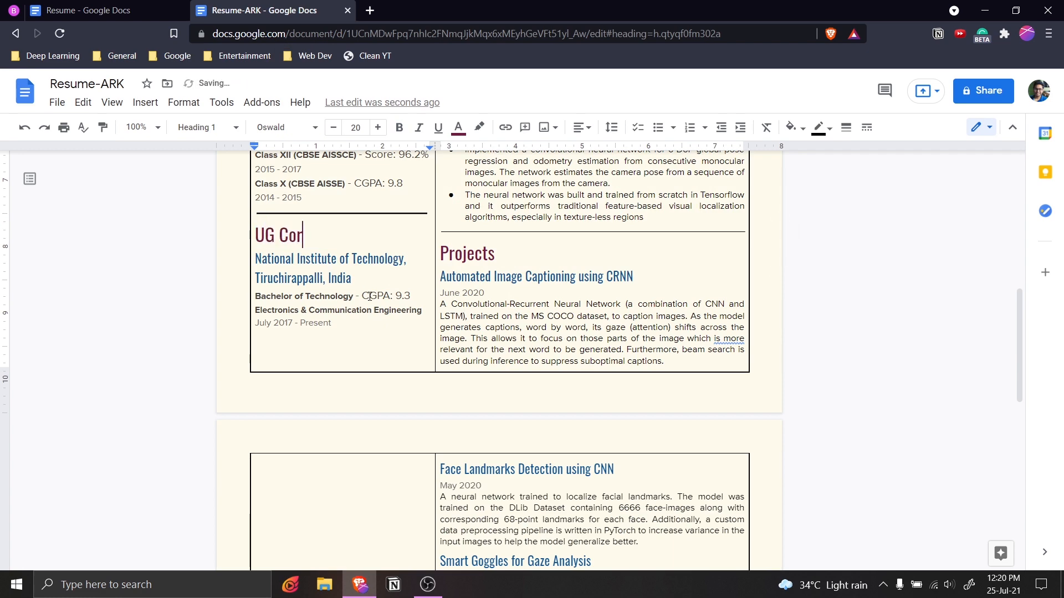
pyautogui.press('BackSpace')
pyautogui.write('urse')
# Delete the institute name and the CGPA, branch and date details under UG Courses.
pyautogui.click(126, 13)
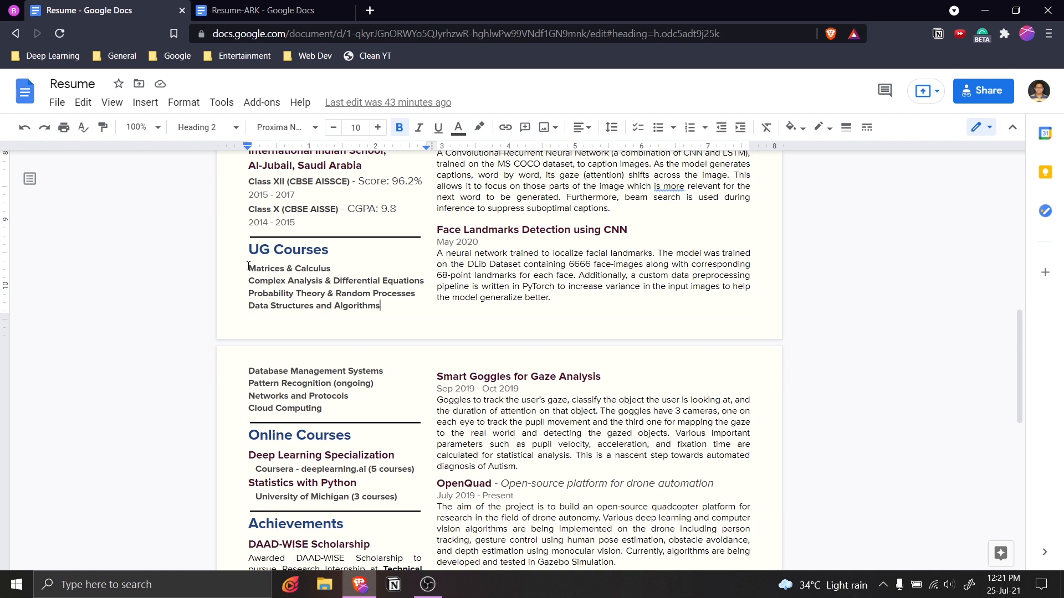
pyautogui.moveTo(248, 267); pyautogui.dragTo(333, 409)
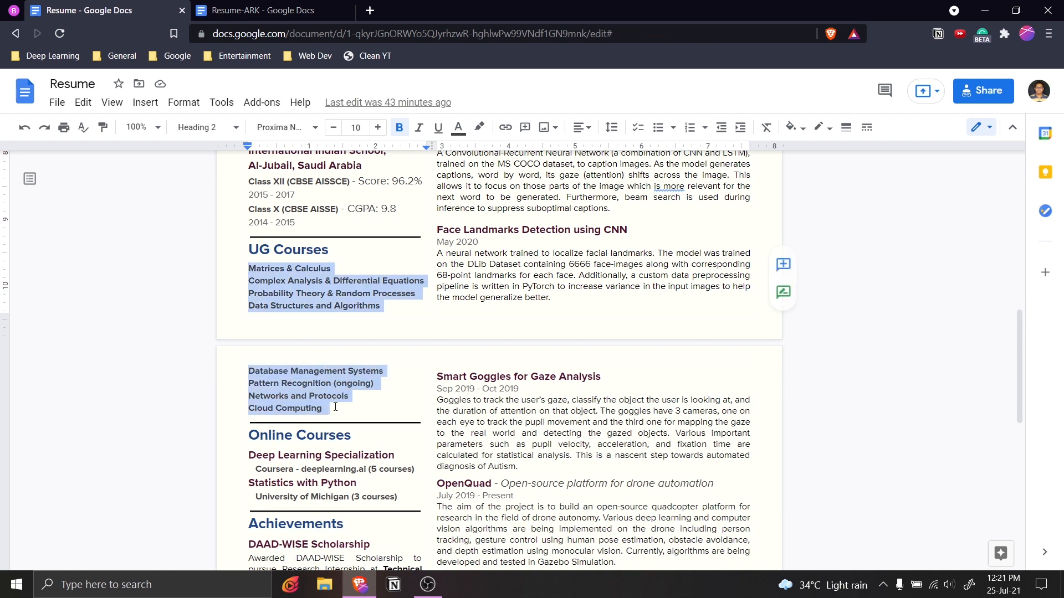
pyautogui.click(329, 298)
pyautogui.click(241, 10)
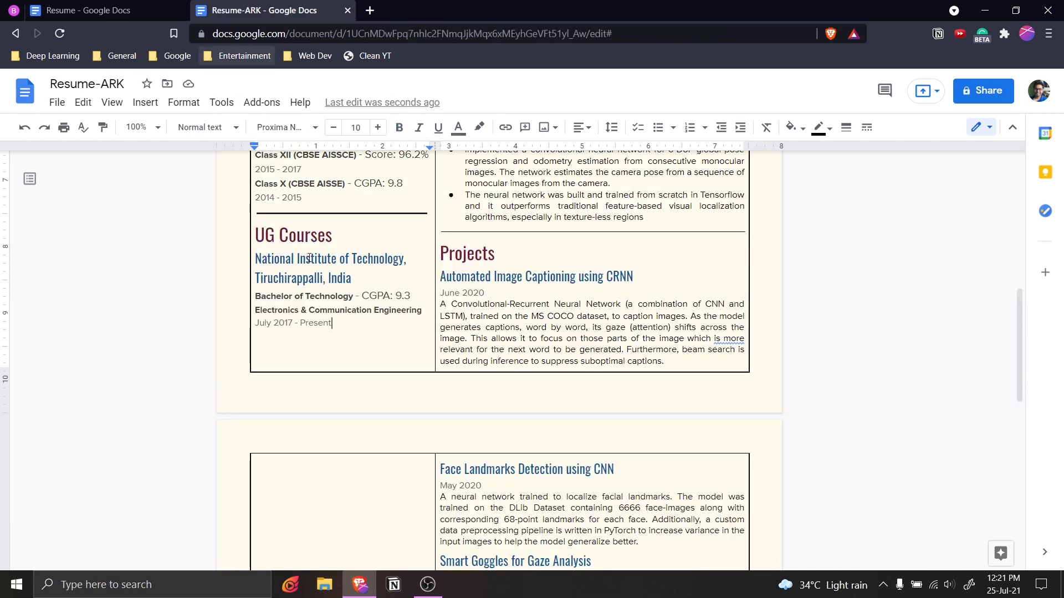
pyautogui.tripleClick(248, 261)
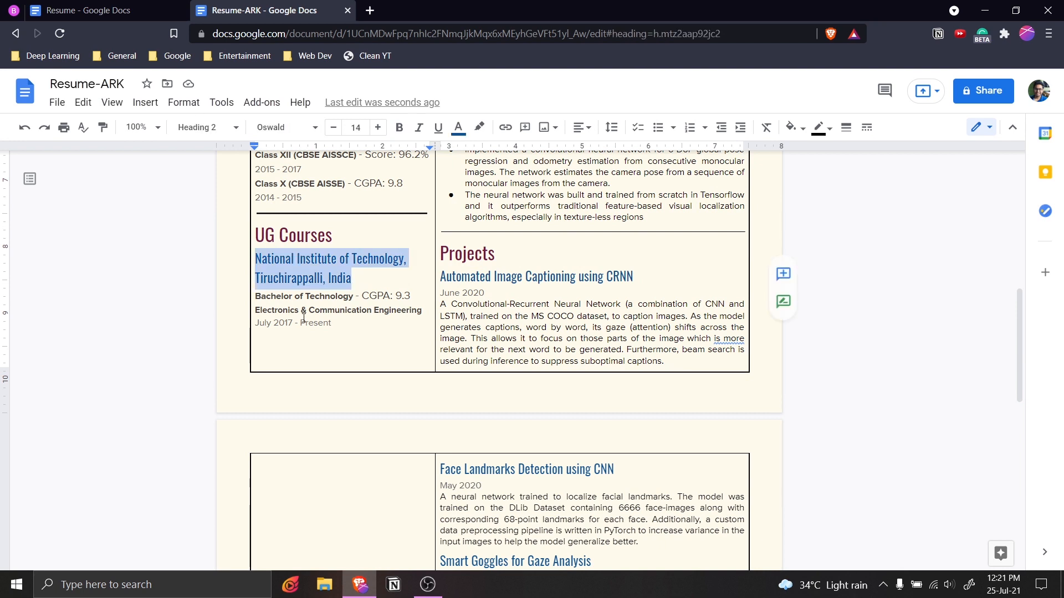
pyautogui.press('BackSpace')
pyautogui.press('BackSpace')
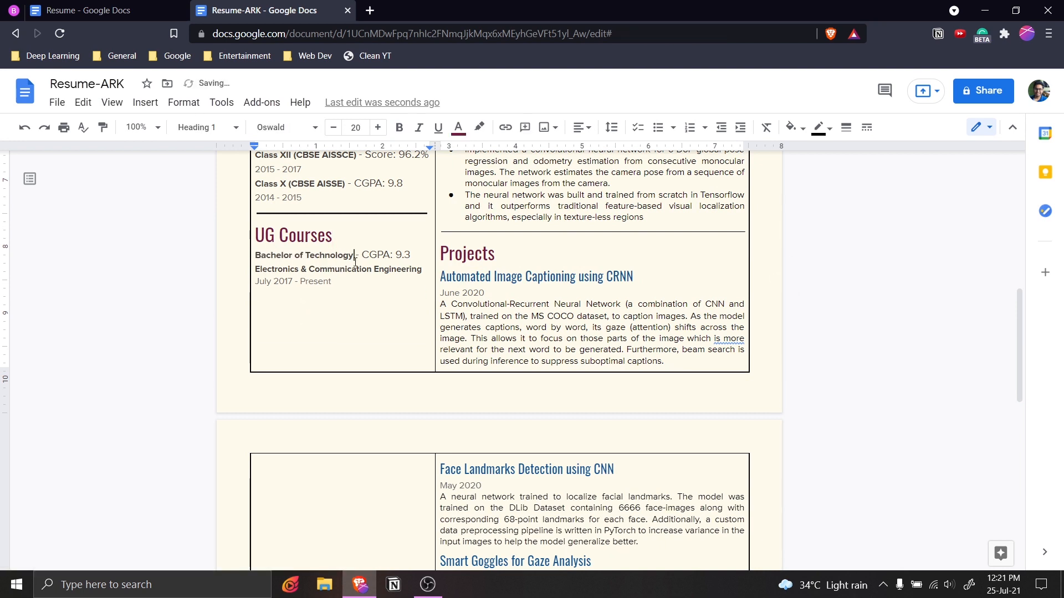
pyautogui.moveTo(354, 258); pyautogui.dragTo(357, 282)
pyautogui.press('BackSpace')
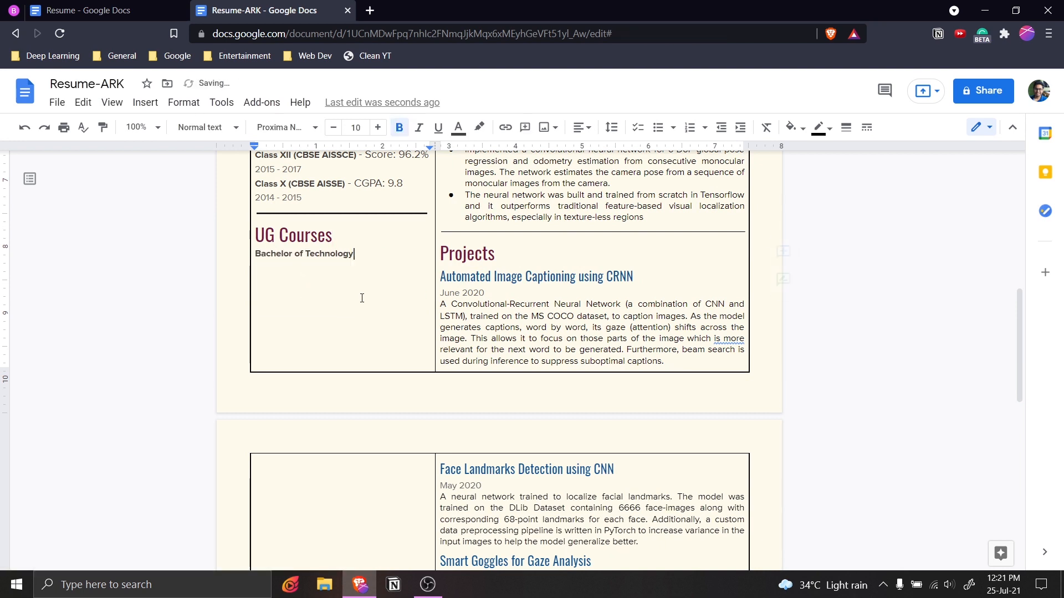
pyautogui.doubleClick(356, 244)
pyautogui.click(355, 254)
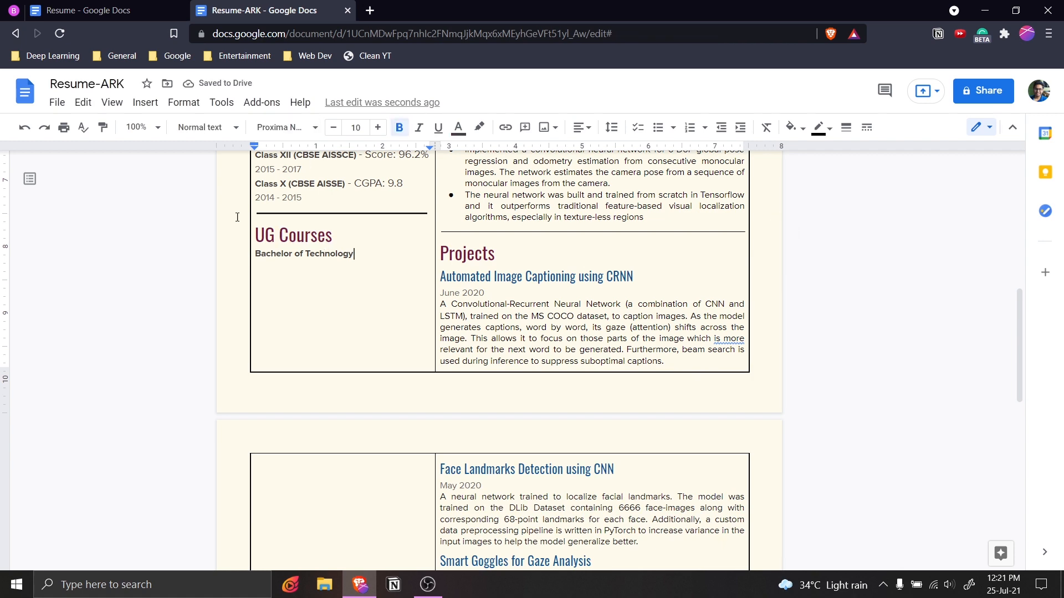
pyautogui.keyDown('shift'); pyautogui.click(256, 255); pyautogui.keyUp('shift')
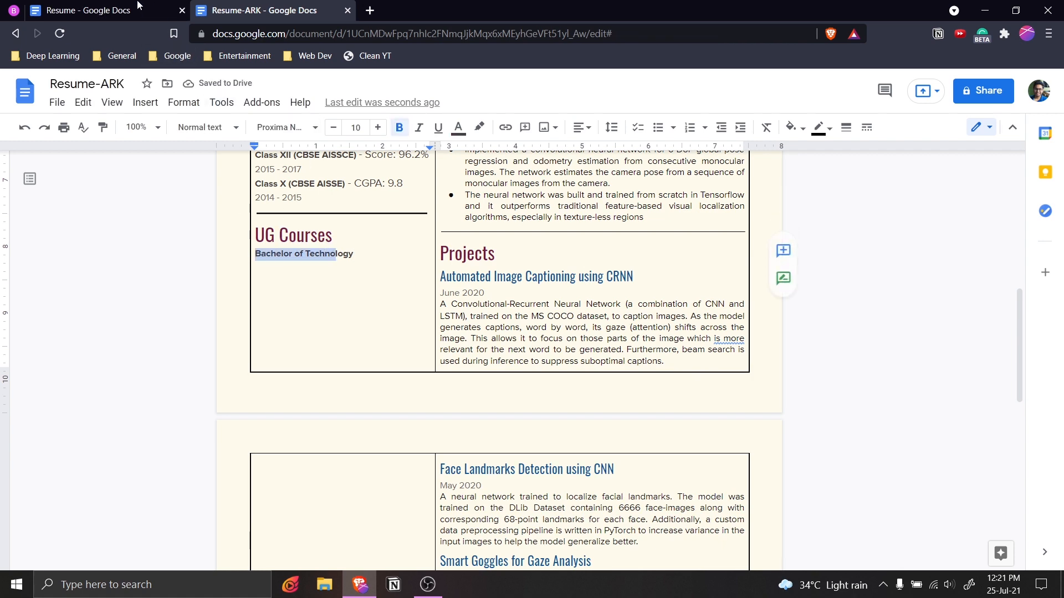
# Replace the Bachelor of Technology line with the course list copied from Resume.
pyautogui.click(89, 10)
pyautogui.moveTo(248, 268); pyautogui.dragTo(335, 410)
pyautogui.hotkey('ctrl', 'c')
pyautogui.click(271, 10)
pyautogui.click(353, 253)
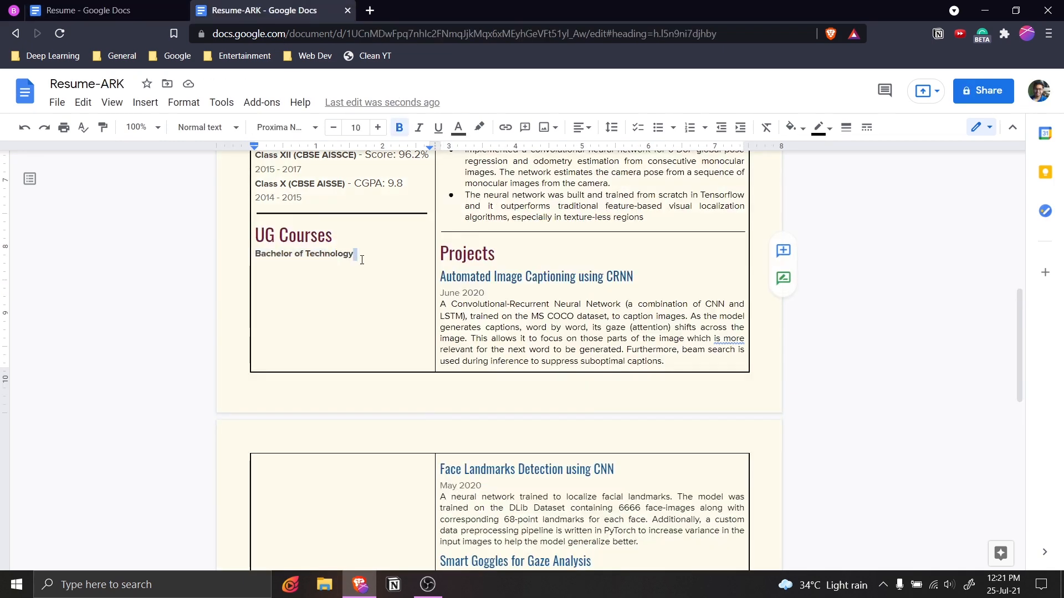
pyautogui.moveTo(352, 253); pyautogui.dragTo(255, 254)
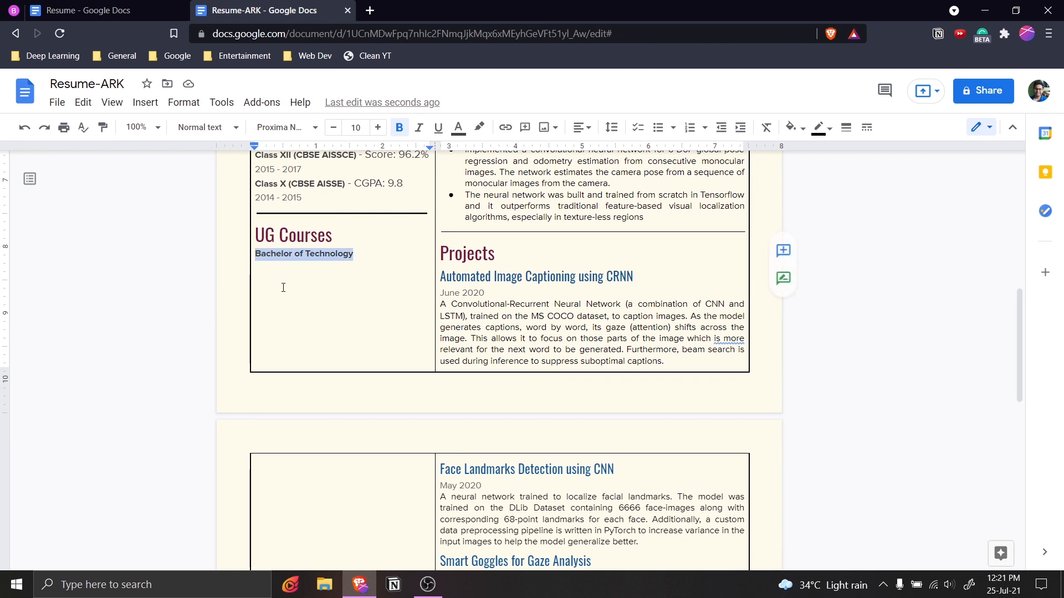
pyautogui.hotkey('ctrl', 'v')
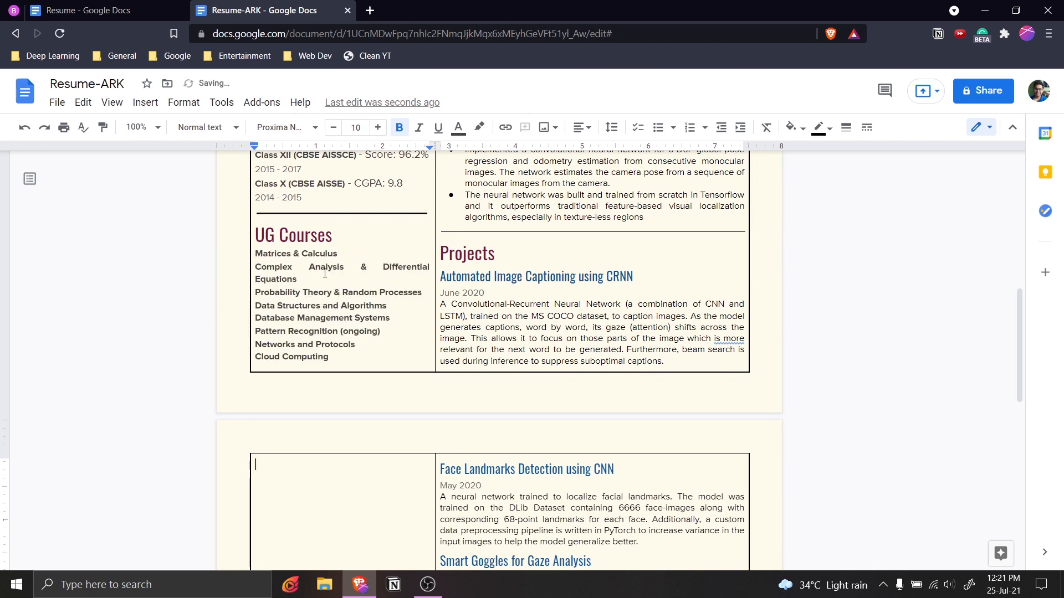
pyautogui.click(309, 267)
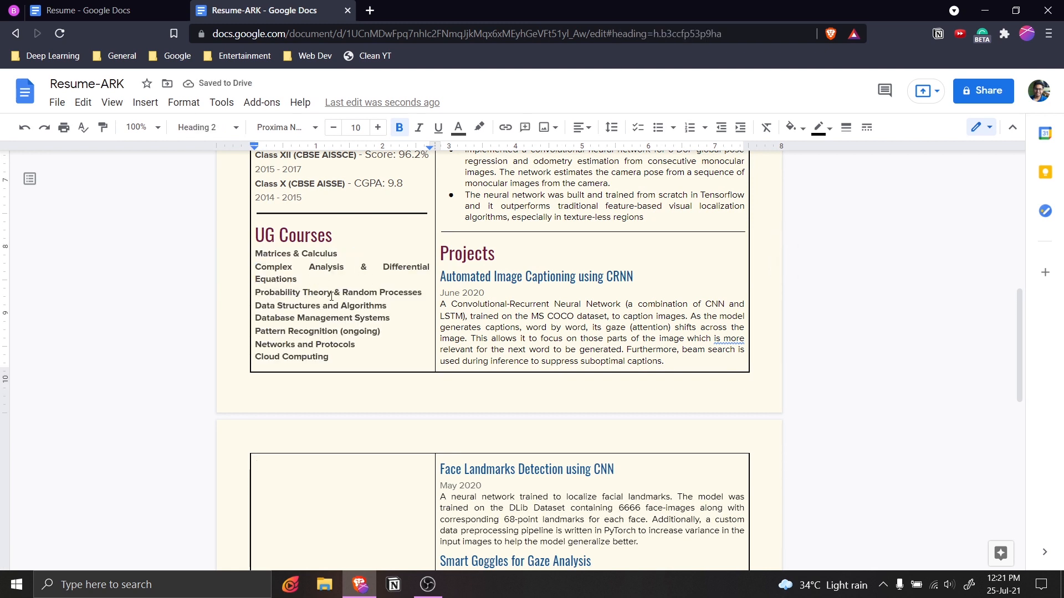
pyautogui.press('BackSpace')
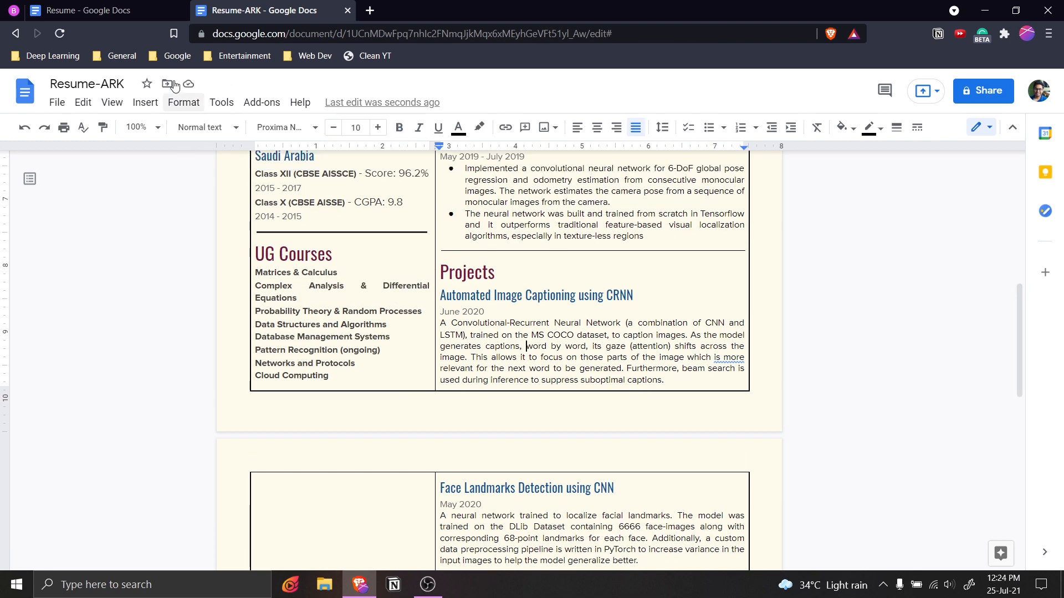
pyautogui.click(122, 10)
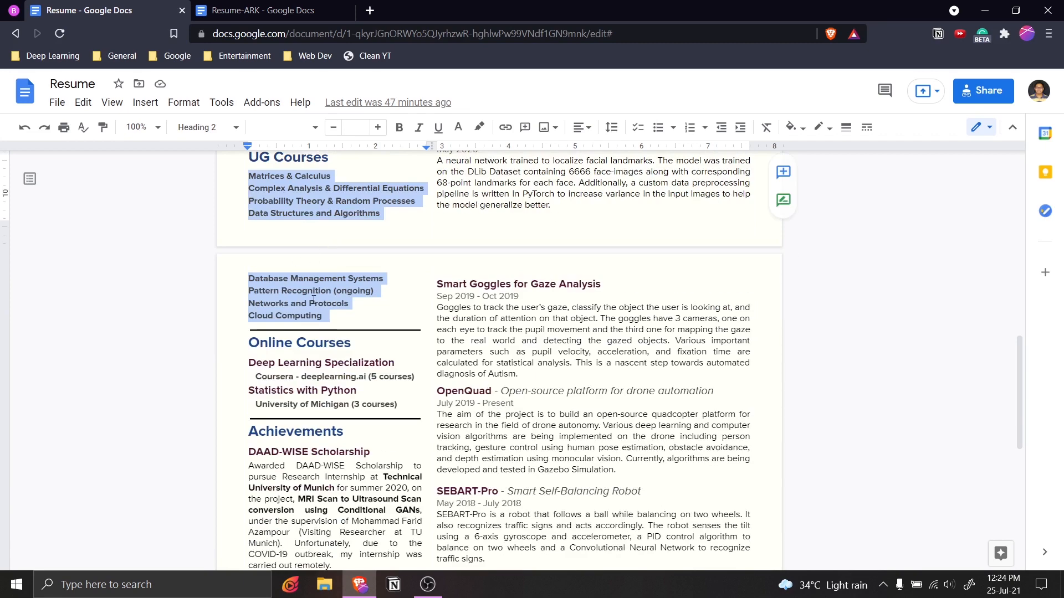
pyautogui.scroll(-2, 270, 321)
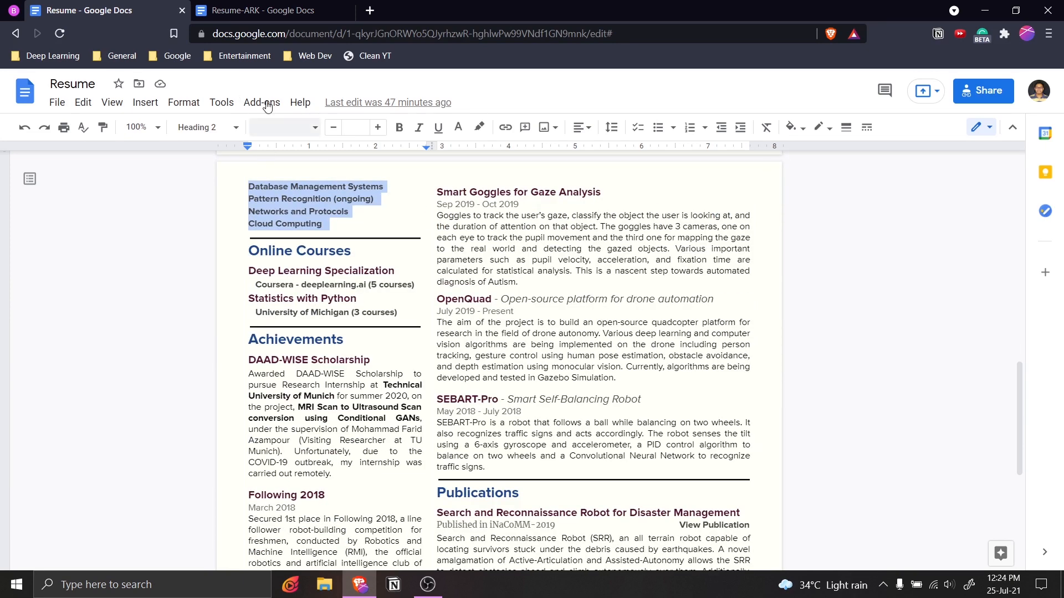
pyautogui.click(251, 269)
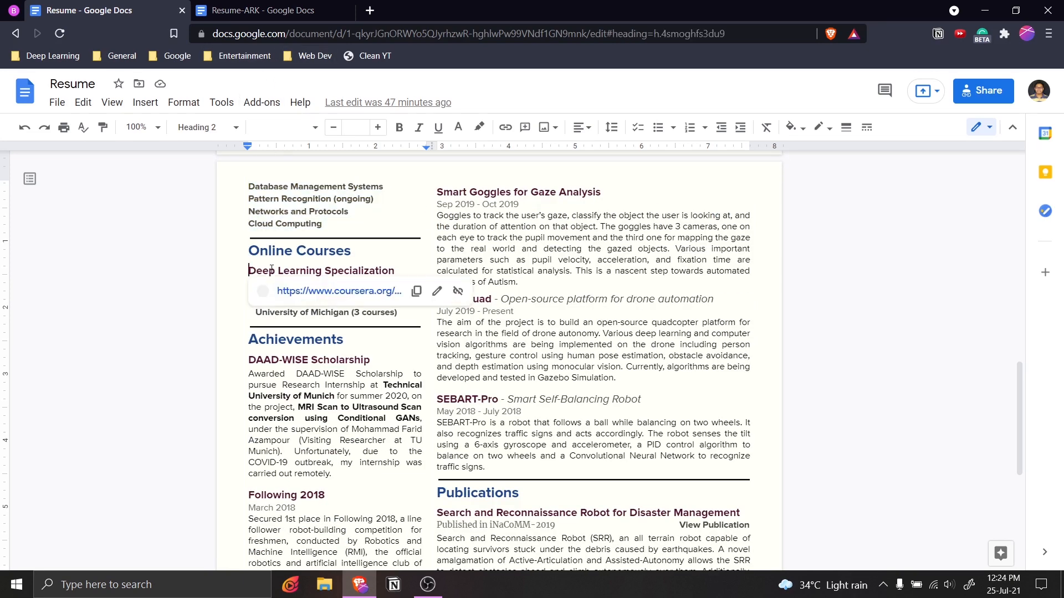
pyautogui.moveTo(250, 270)
pyautogui.mouseDown()
pyautogui.moveTo(395, 268)
pyautogui.moveTo(251, 270)
pyautogui.mouseUp()
pyautogui.click(349, 212)
pyautogui.scroll(2, 355, 298)
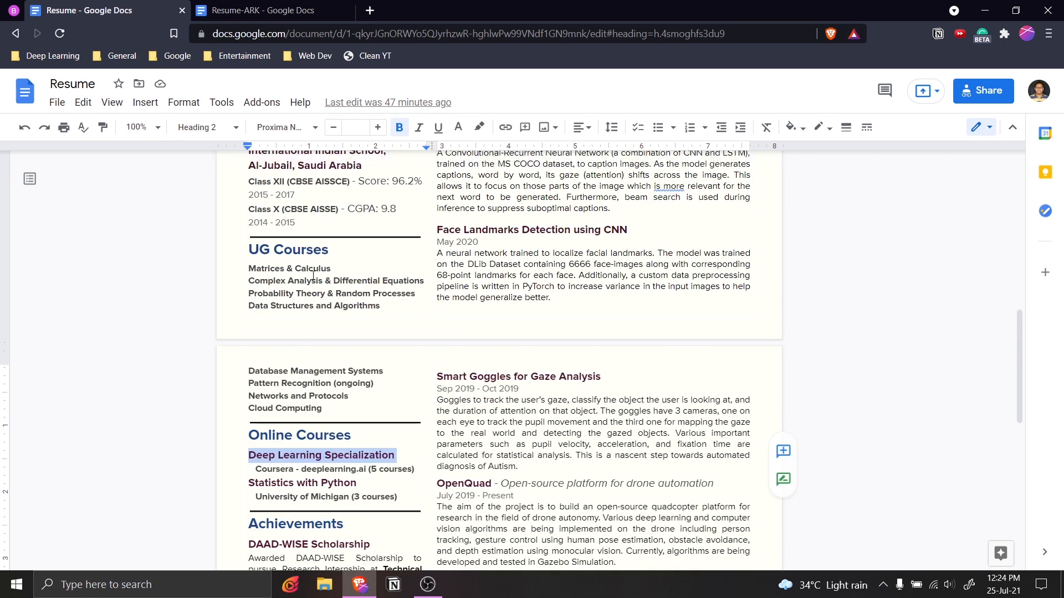
pyautogui.scroll(-2, 333, 329)
pyautogui.scroll(-3, 331, 330)
pyautogui.scroll(2, 331, 331)
pyautogui.scroll(-3, 290, 301)
pyautogui.scroll(-1, 289, 300)
pyautogui.scroll(4, 289, 306)
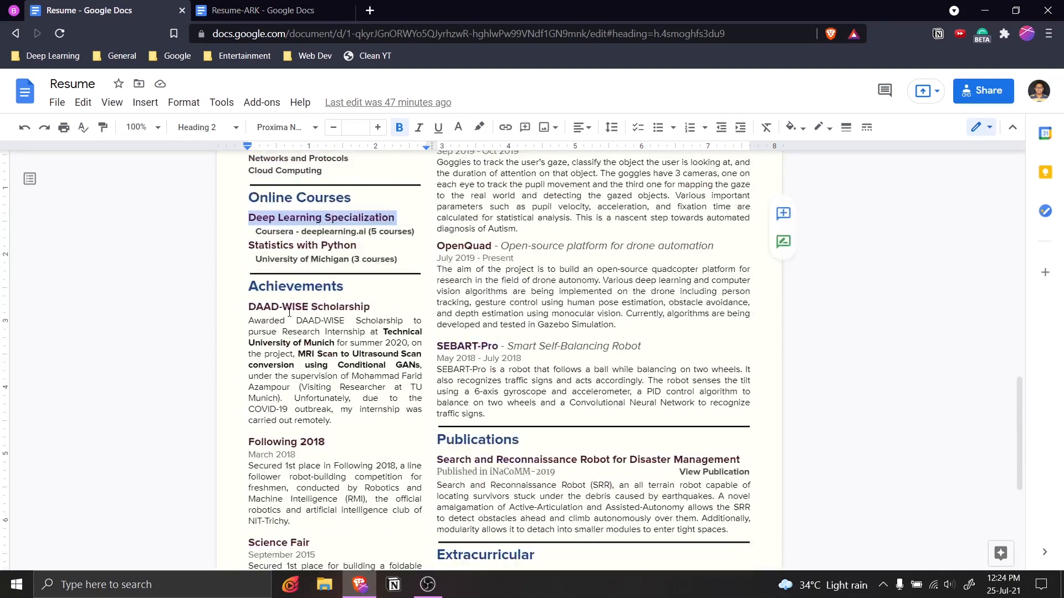
pyautogui.hotkey('ctrl', 'Tab')
pyautogui.scroll(-3, 482, 289)
pyautogui.scroll(3, 481, 290)
pyautogui.scroll(-7, 481, 289)
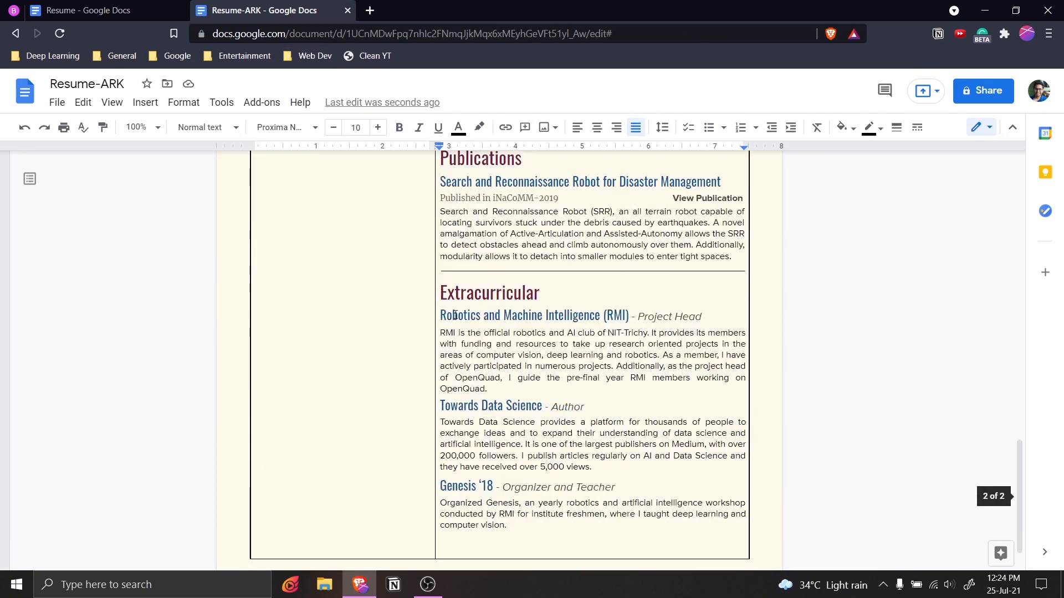
# Copy the Extracurricular section into the empty left cell on page 2.
pyautogui.scroll(10, 454, 303)
pyautogui.scroll(-7, 411, 382)
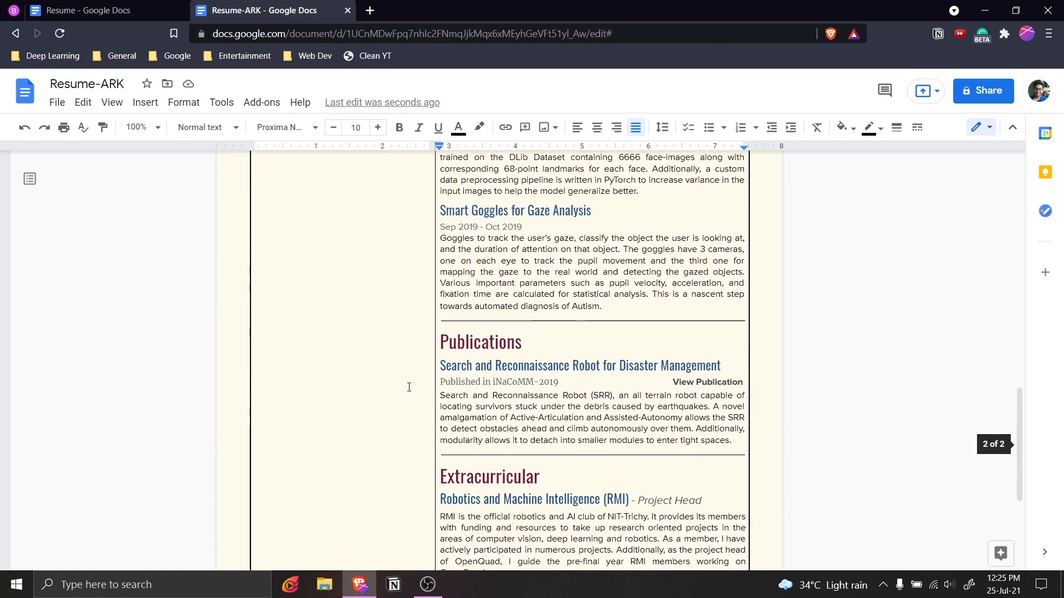
pyautogui.scroll(-3, 408, 386)
pyautogui.click(431, 292)
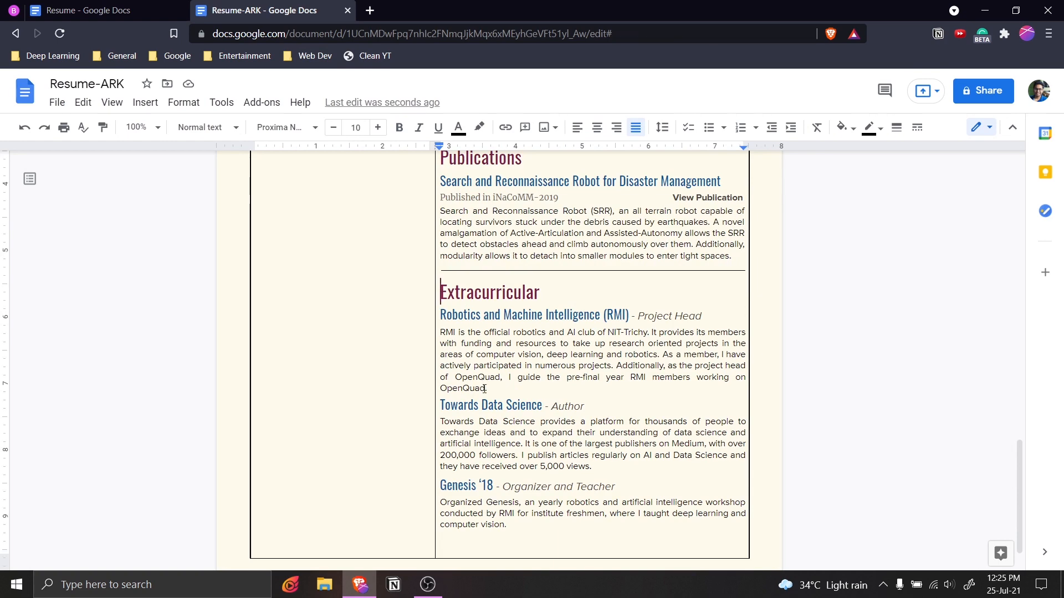
pyautogui.hotkey('shift', 'Down')
pyautogui.hotkey('shift', 'Down')
pyautogui.hotkey('shift', 'Down')
pyautogui.hotkey('shift', 'Down')
pyautogui.hotkey('shift', 'Down')
pyautogui.hotkey('shift', 'Down')
pyautogui.hotkey('shift', 'Down')
pyautogui.hotkey('shift', 'Down')
pyautogui.hotkey('shift', 'Down')
pyautogui.hotkey('shift', 'Down')
pyautogui.hotkey('shift', 'Down')
pyautogui.hotkey('shift', 'Down')
pyautogui.hotkey('shift', 'Down')
pyautogui.hotkey('shift', 'Down')
pyautogui.hotkey('shift', 'Down')
pyautogui.hotkey('shift', 'Down')
pyautogui.hotkey('shift', 'Down')
pyautogui.hotkey('shift', 'Down')
pyautogui.hotkey('ctrl', 'c')
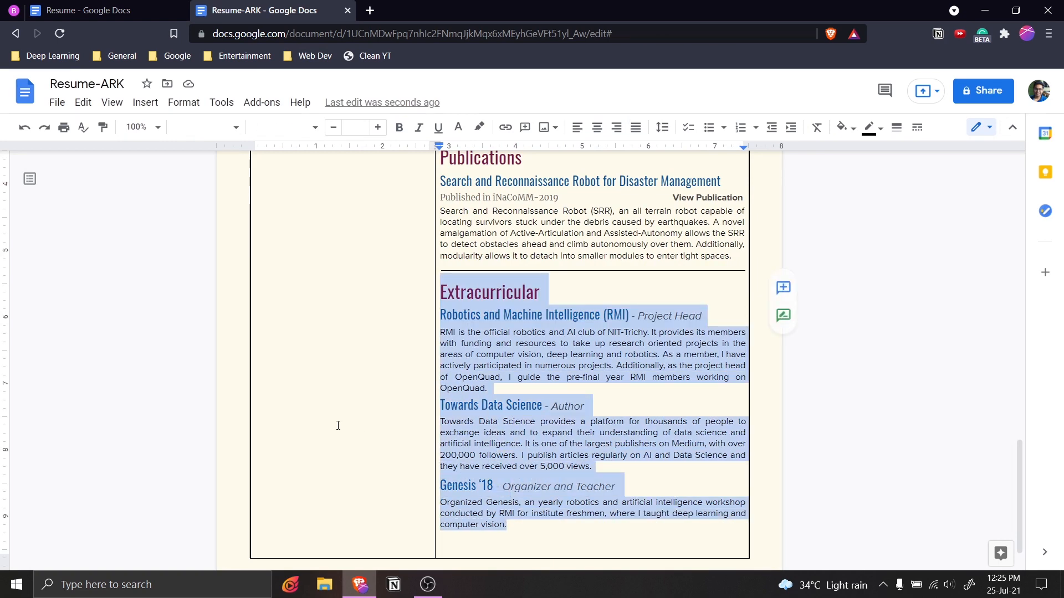
pyautogui.click(338, 425)
pyautogui.hotkey('ctrl', 'v')
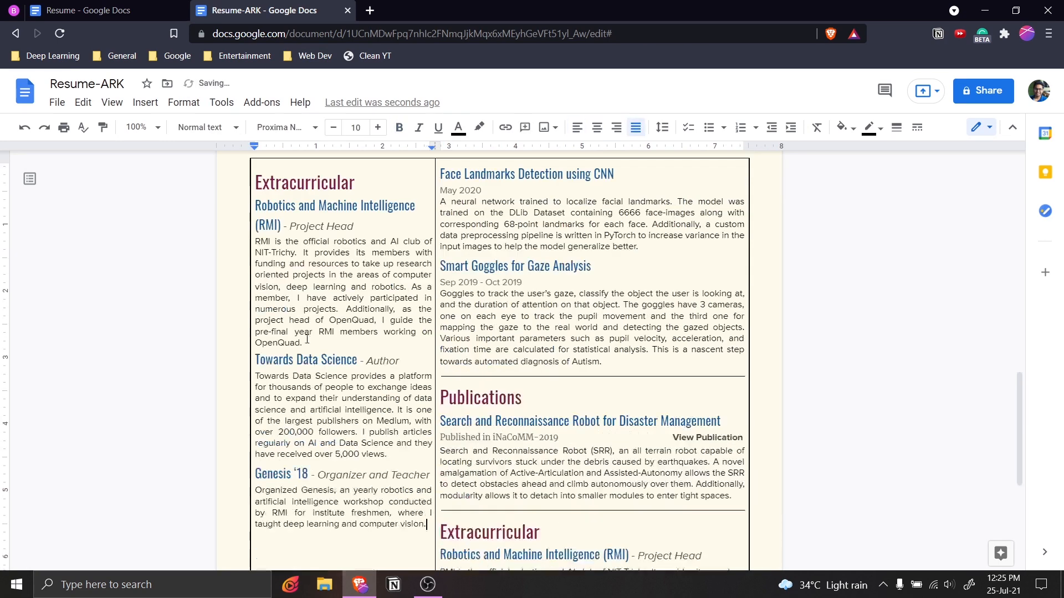
# Place a copy of the Education divider line above the left Extracurricular heading.
pyautogui.click(183, 10)
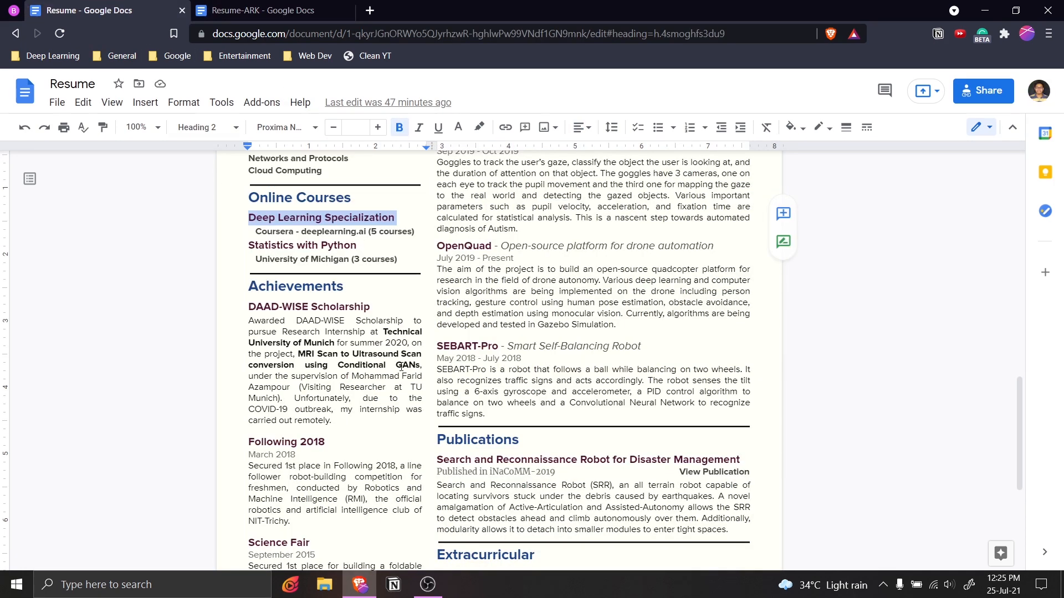
pyautogui.scroll(-2, 376, 361)
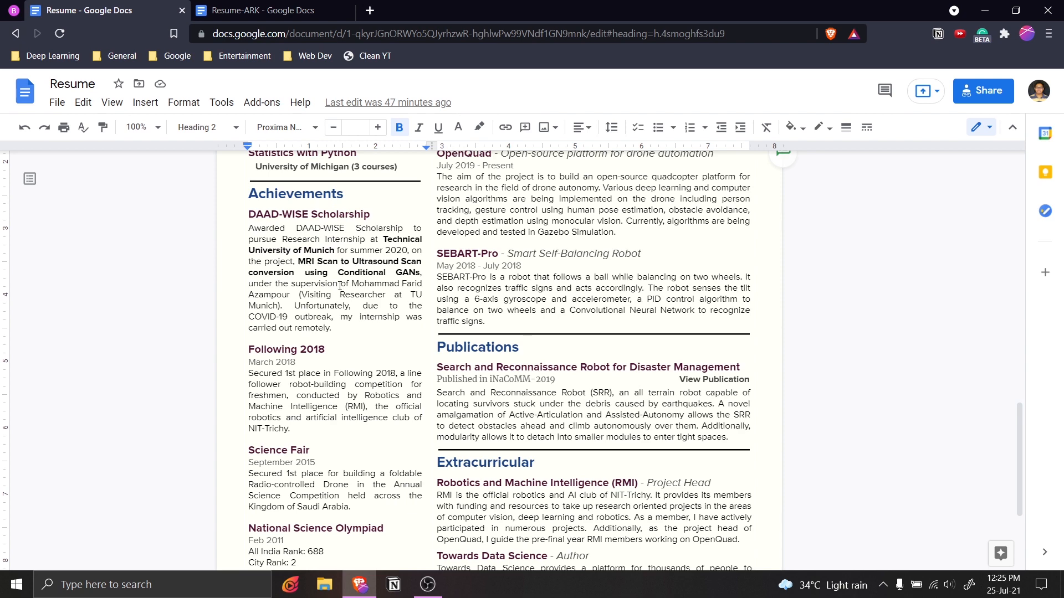
pyautogui.click(291, 9)
pyautogui.scroll(10, 349, 266)
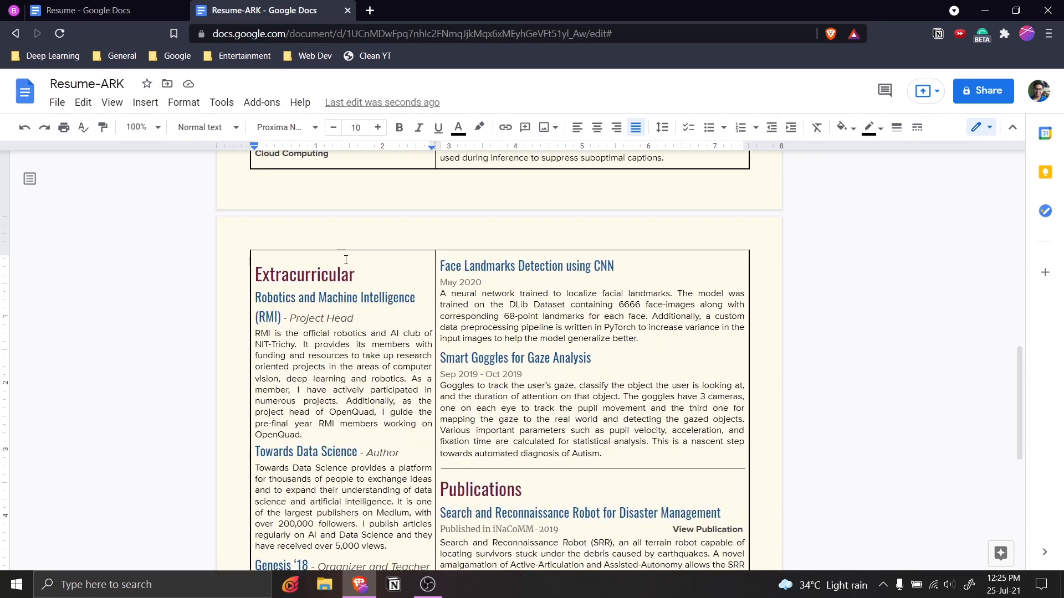
pyautogui.click(377, 380)
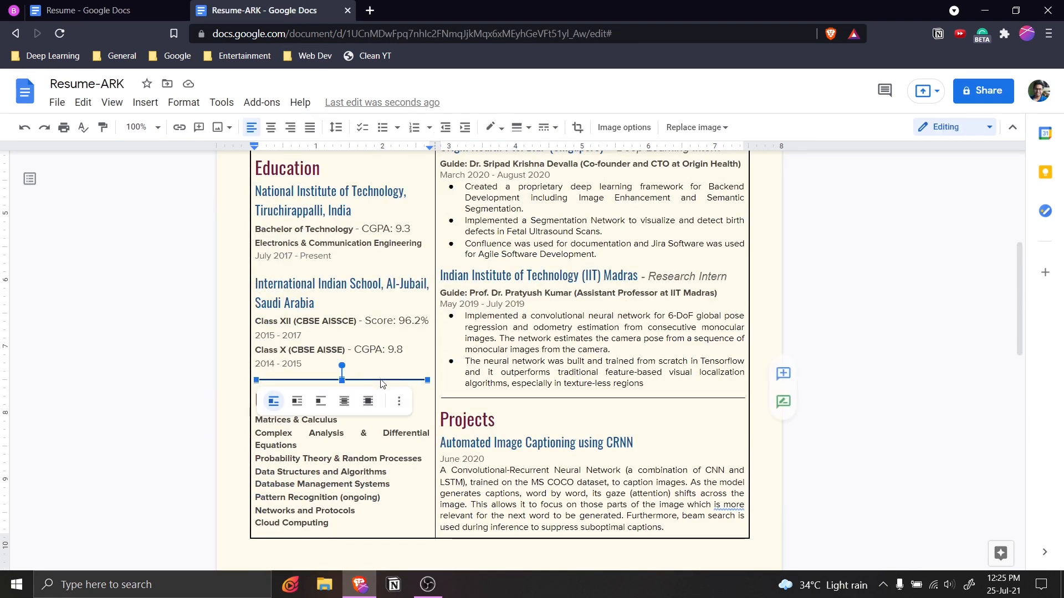
pyautogui.scroll(-5, 344, 368)
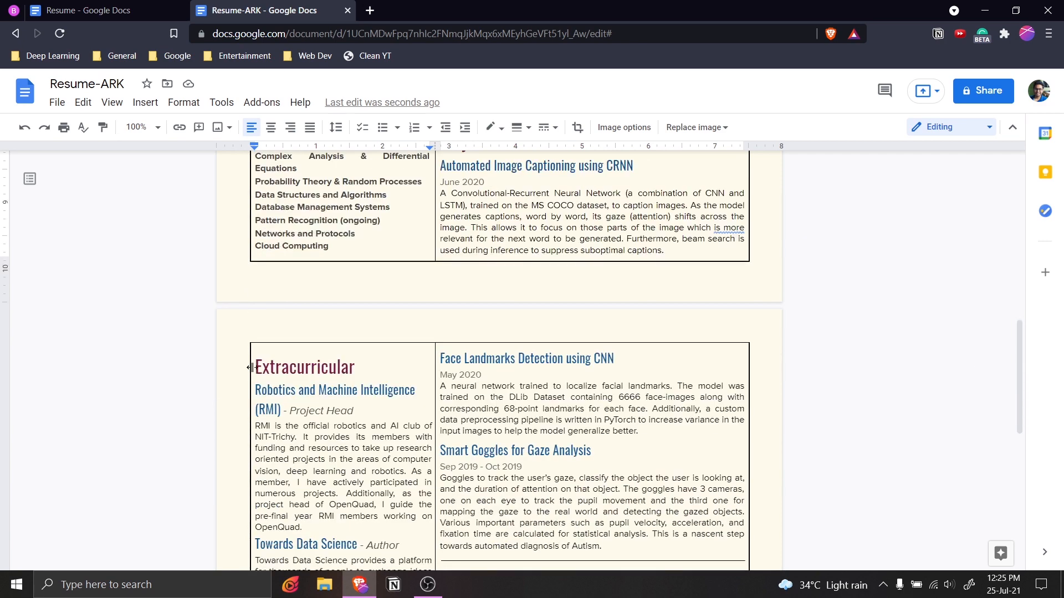
pyautogui.click(312, 329)
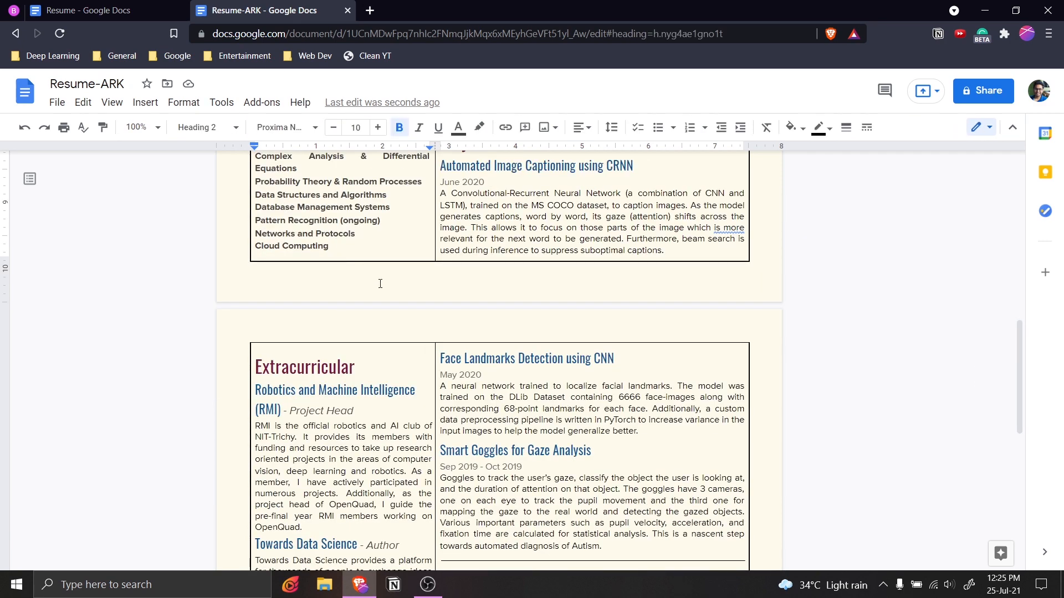
pyautogui.hotkey('ctrl', 'z')
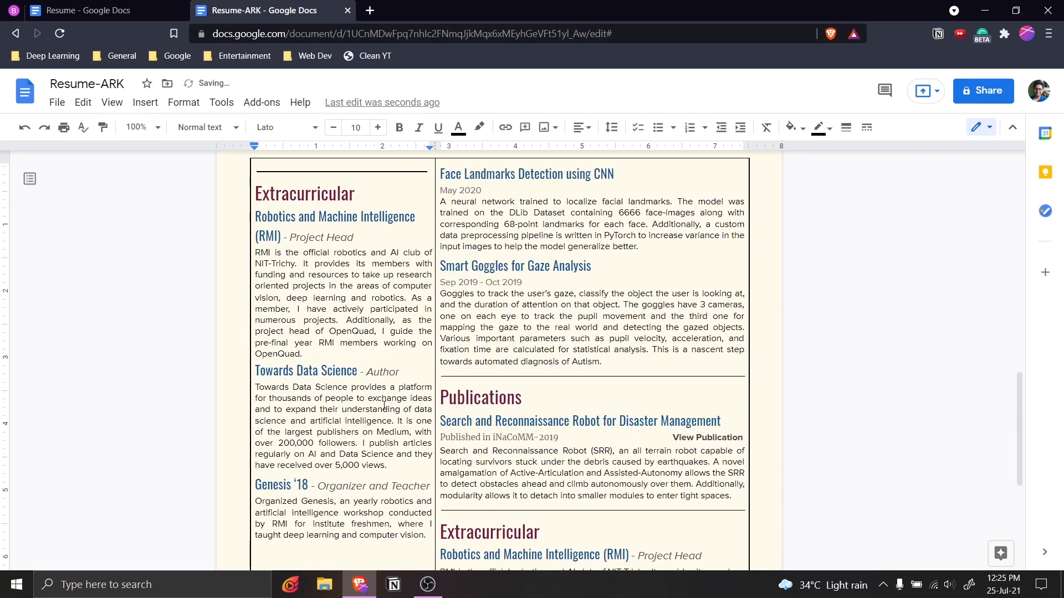
pyautogui.scroll(1, 340, 302)
# Retype the left-column Extracurricular heading as Achievements.
pyautogui.doubleClick(292, 229)
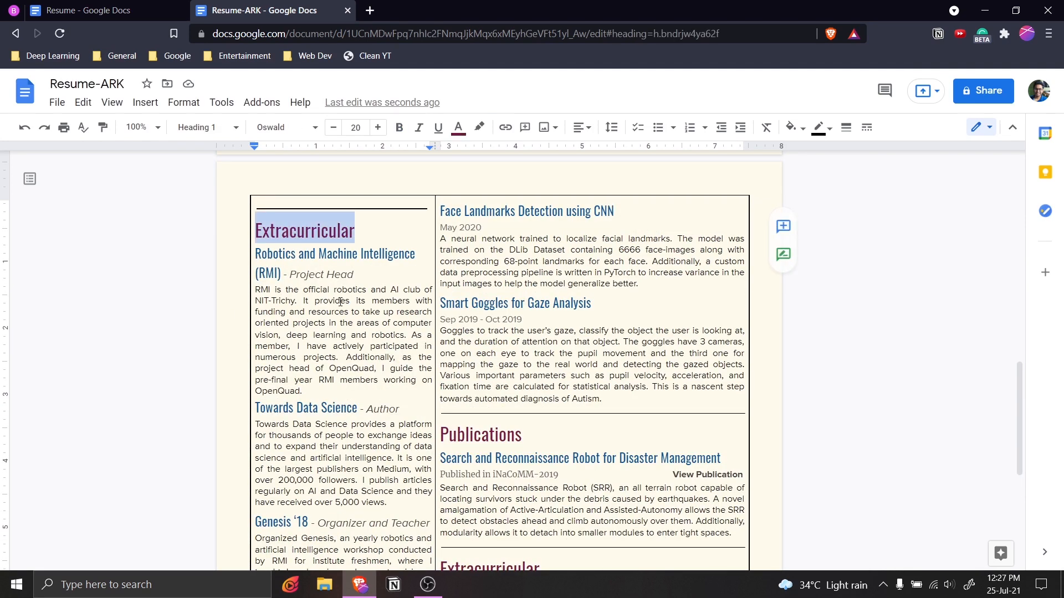
pyautogui.write('A')
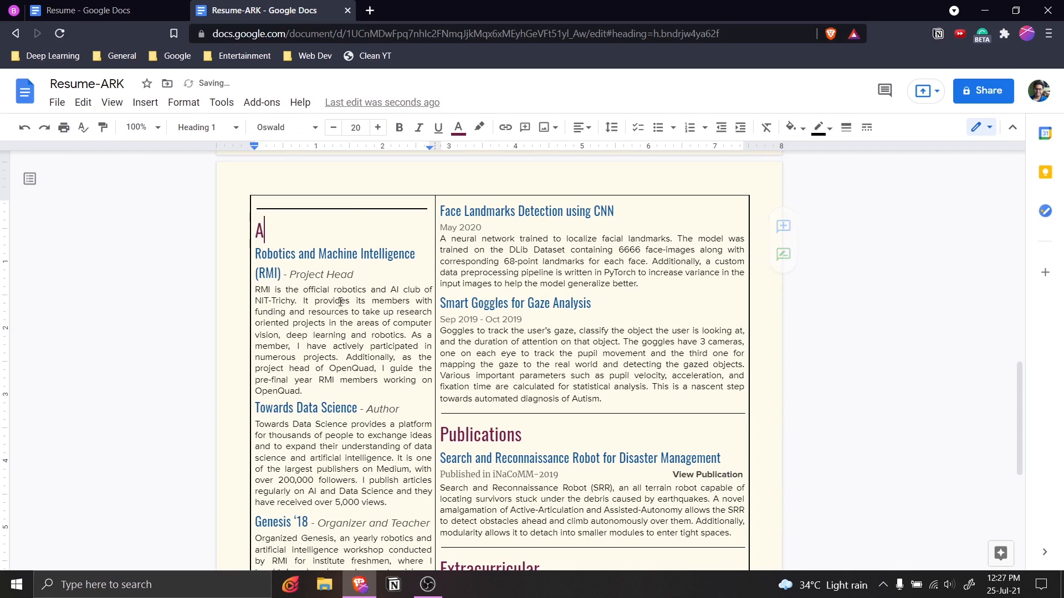
pyautogui.write('chievements')
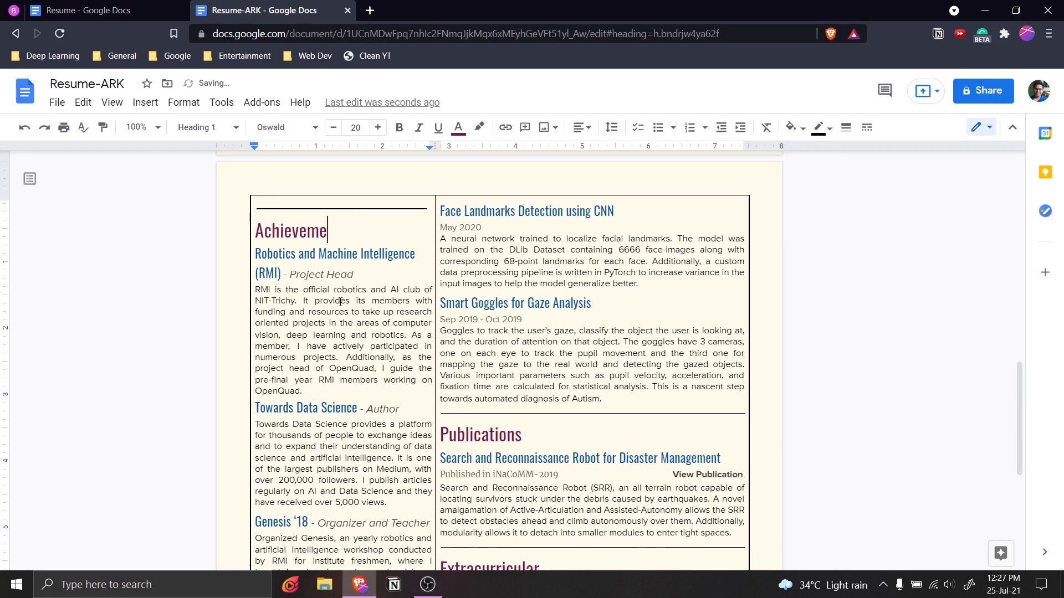
pyautogui.click(352, 334)
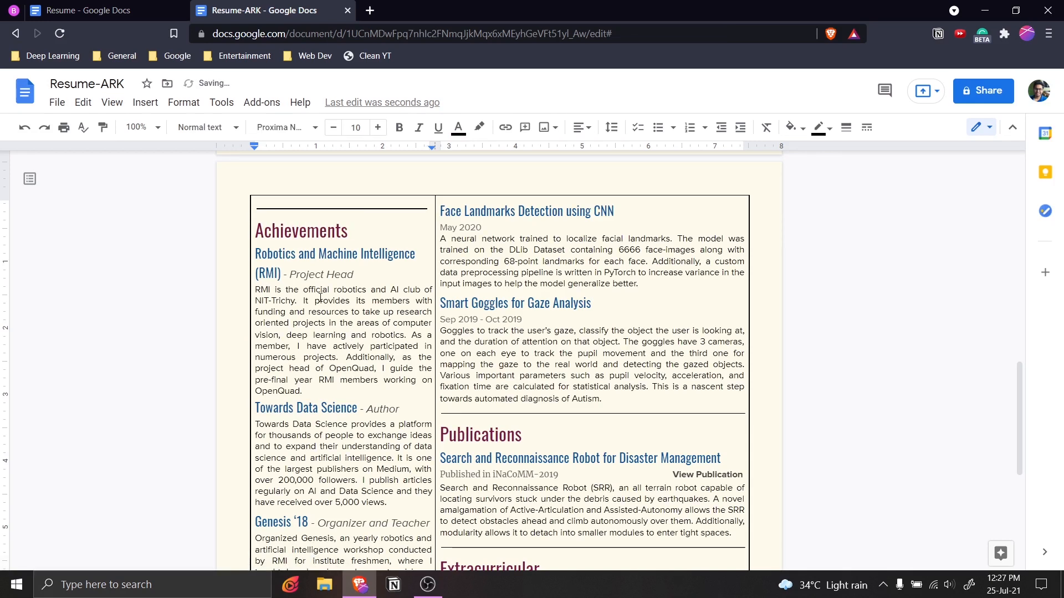
pyautogui.moveTo(256, 254); pyautogui.dragTo(281, 273)
pyautogui.scroll(-2, 328, 408)
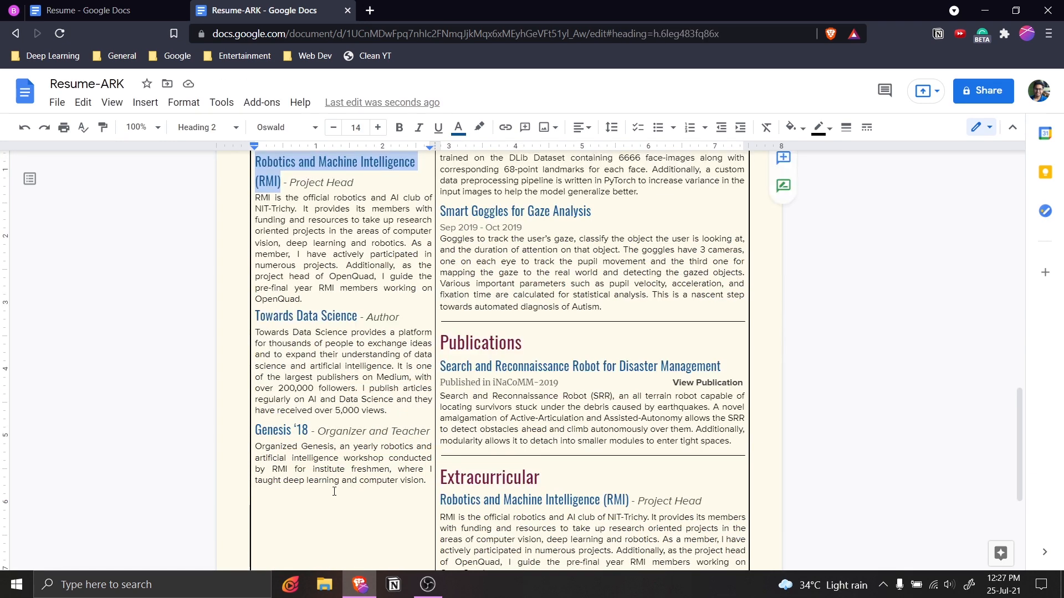
# Paste a copy of the Languages through Hobbies entries on a new line after Football.
pyautogui.click(328, 409)
pyautogui.scroll(4, 316, 399)
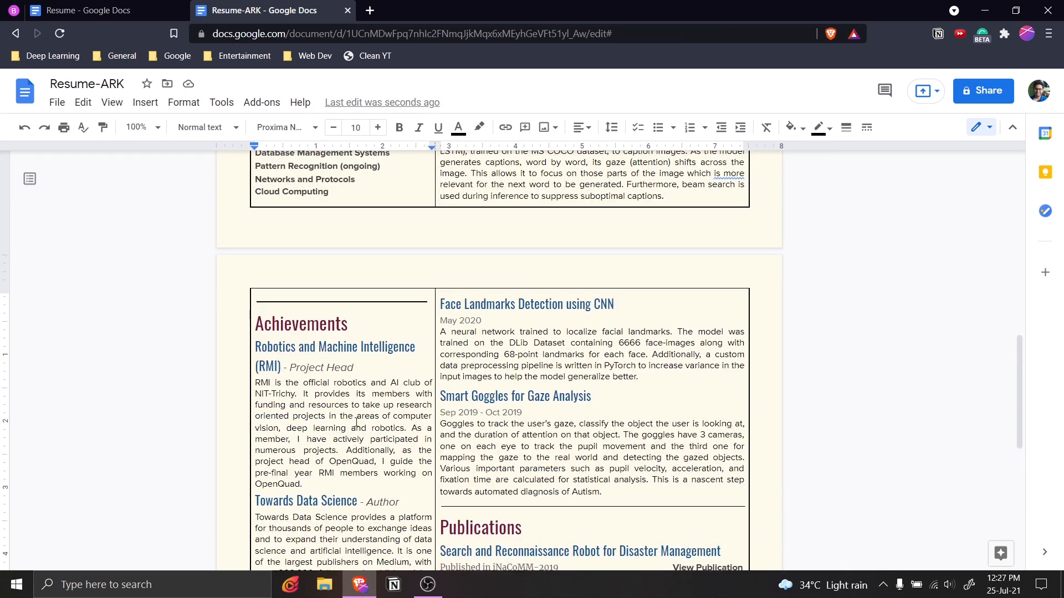
pyautogui.scroll(12, 343, 438)
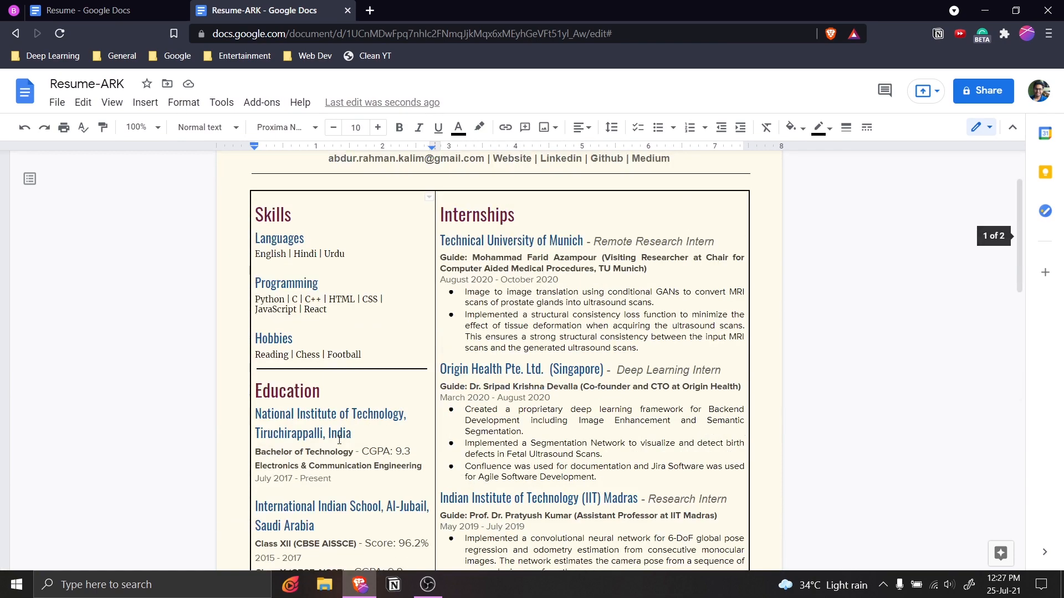
pyautogui.scroll(-19, 339, 439)
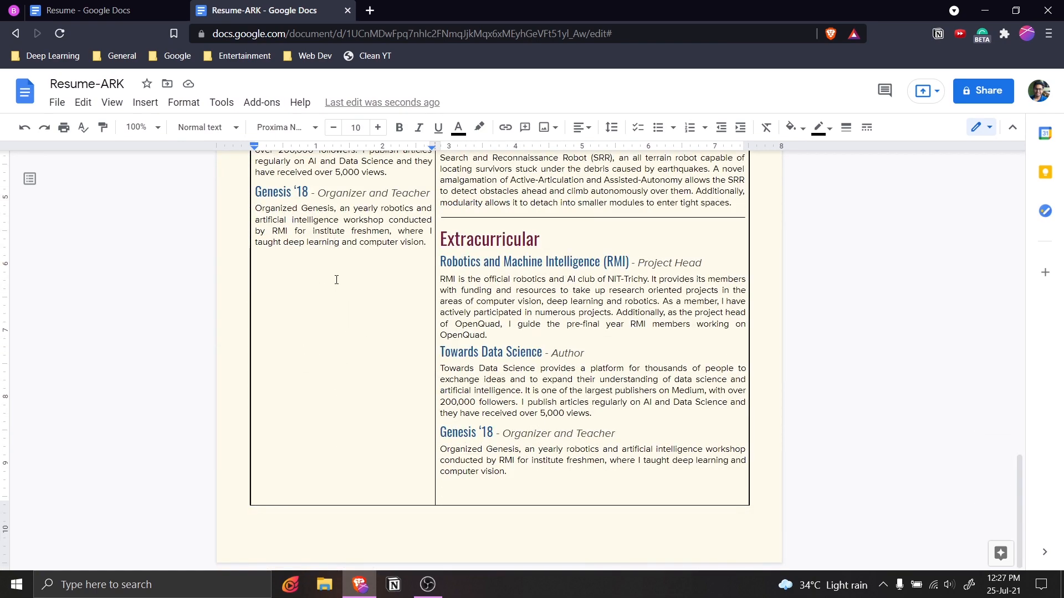
pyautogui.hotkey('shift', 'Home')
pyautogui.scroll(19, 392, 444)
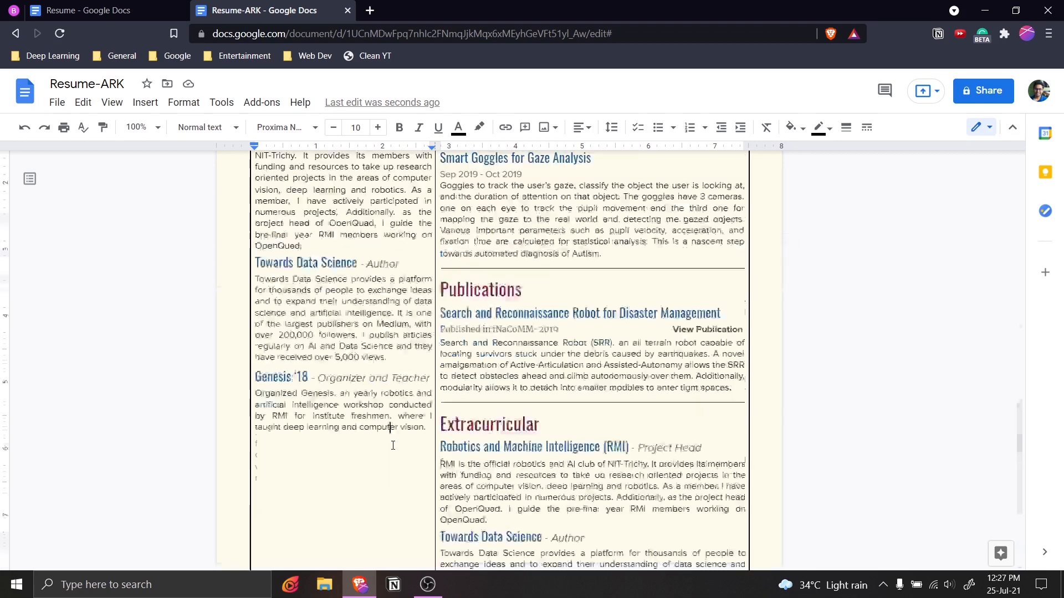
pyautogui.moveTo(386, 446); pyautogui.dragTo(255, 329)
pyautogui.hotkey('ctrl', 'c')
pyautogui.click(369, 445)
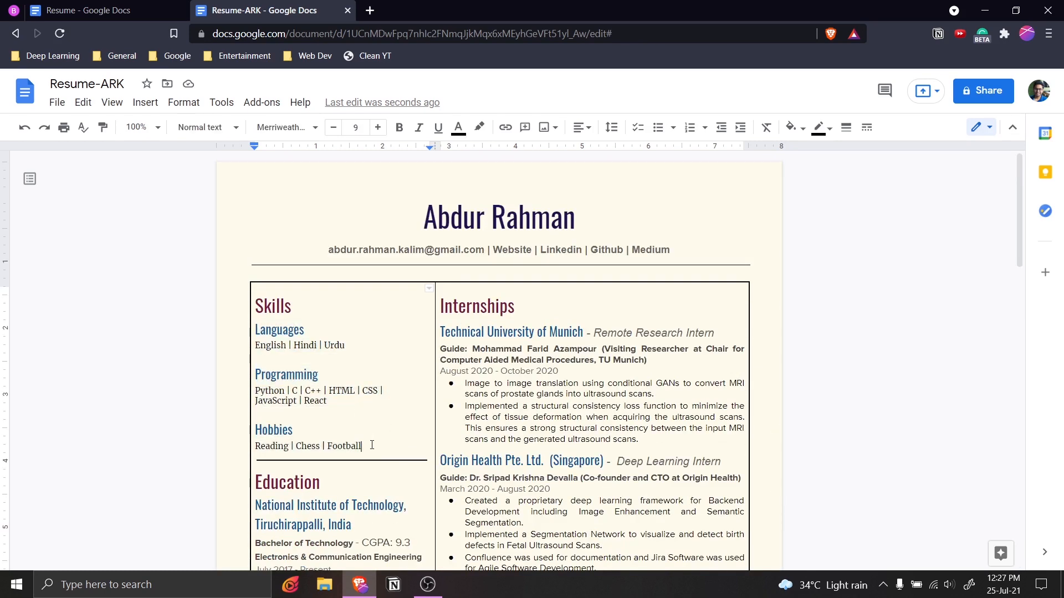
pyautogui.press('Return')
pyautogui.hotkey('ctrl', 'v')
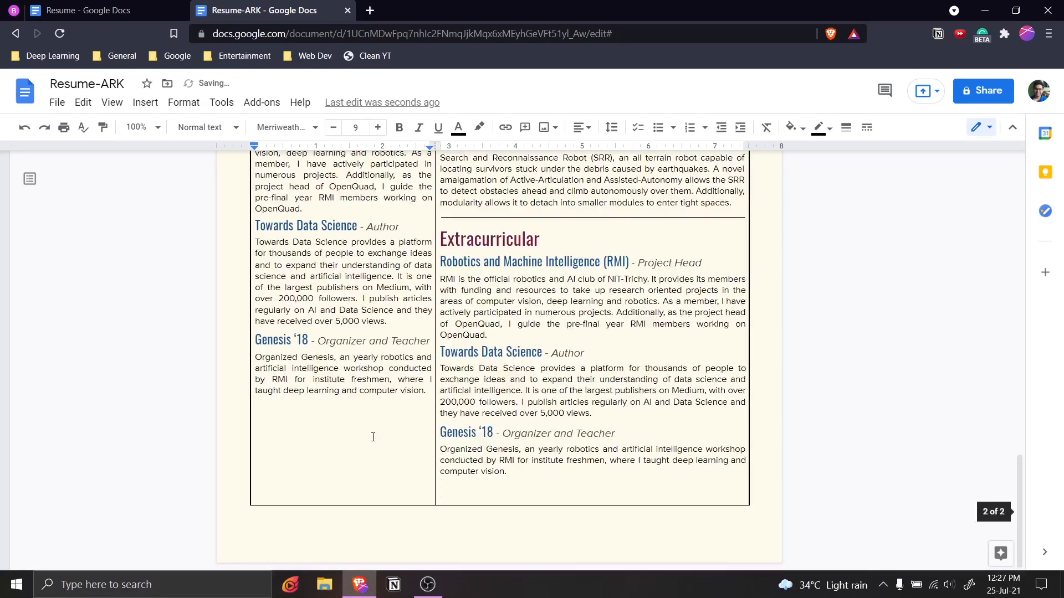
# Add an empty line after the pasted Skills entries.
pyautogui.scroll(4, 373, 436)
pyautogui.scroll(-2, 385, 455)
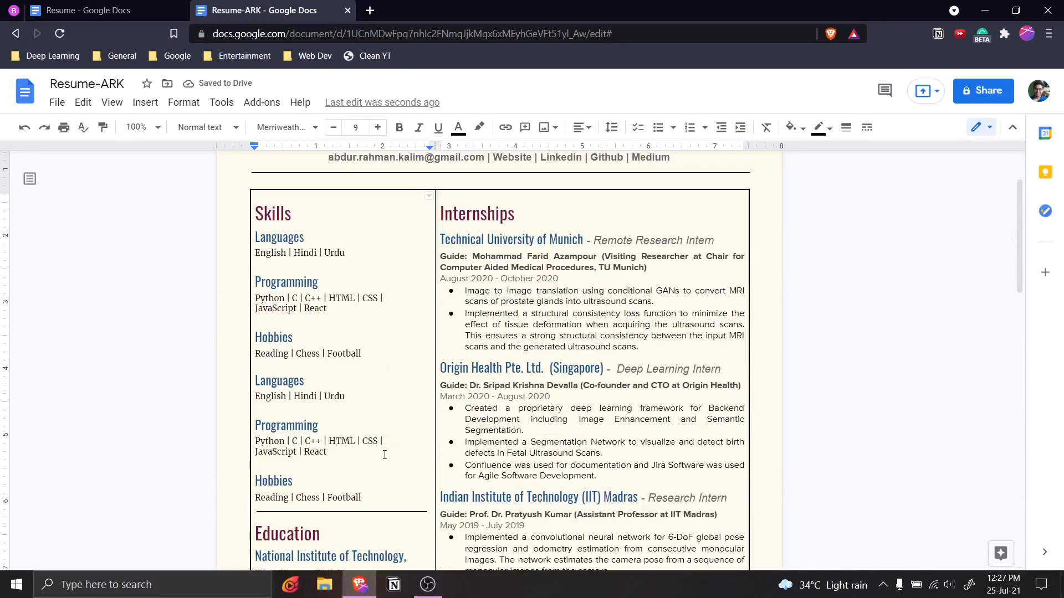
pyautogui.hotkey('shift', 'Up')
pyautogui.hotkey('shift', 'Home')
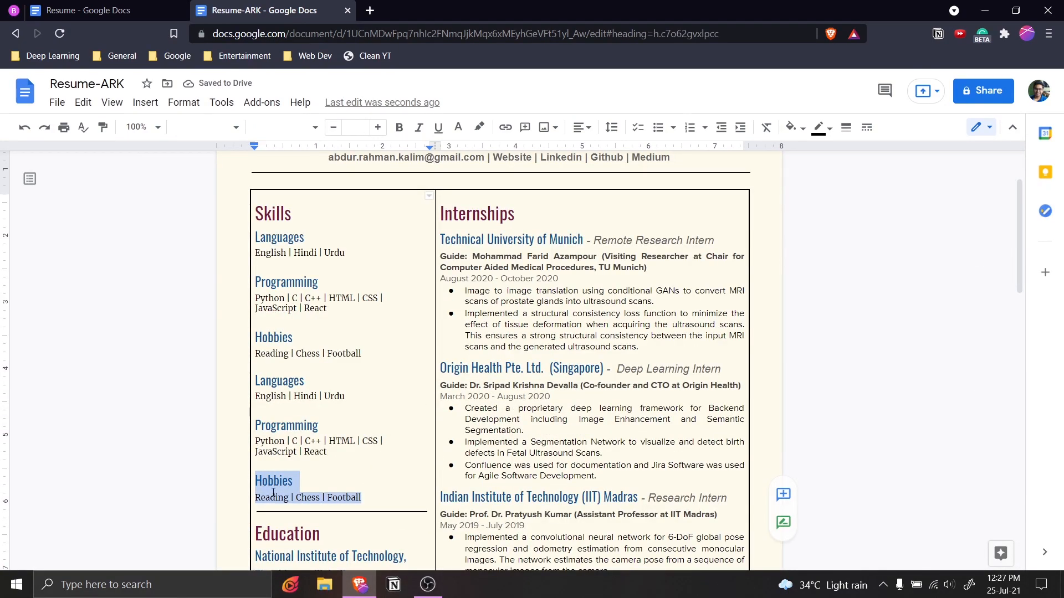
pyautogui.click(383, 494)
pyautogui.press('Return')
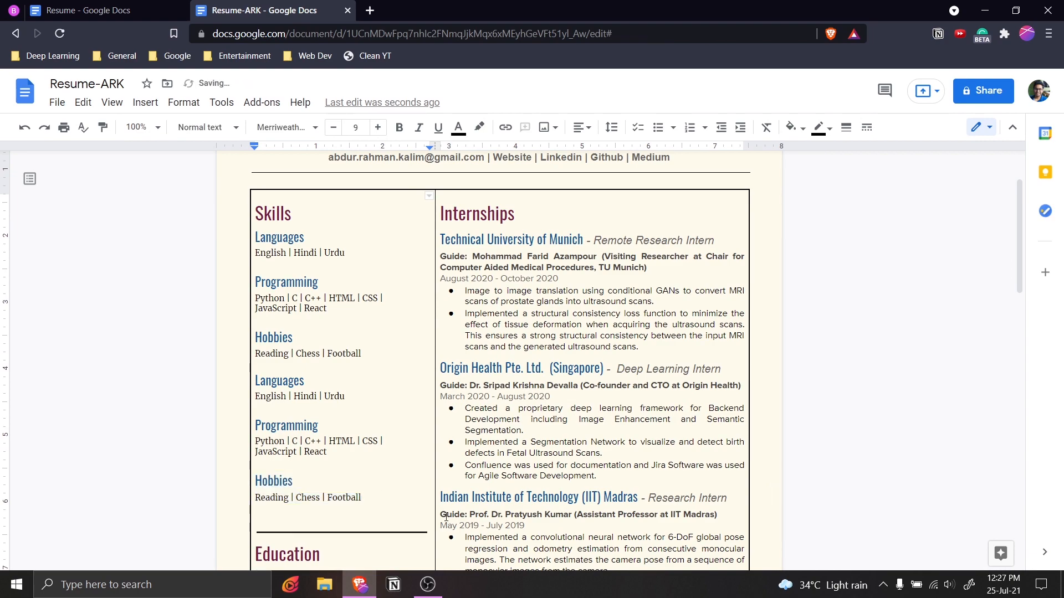
# Select the Internships heading cell and bring up its border options.
pyautogui.scroll(-15, 464, 531)
pyautogui.scroll(3, 534, 397)
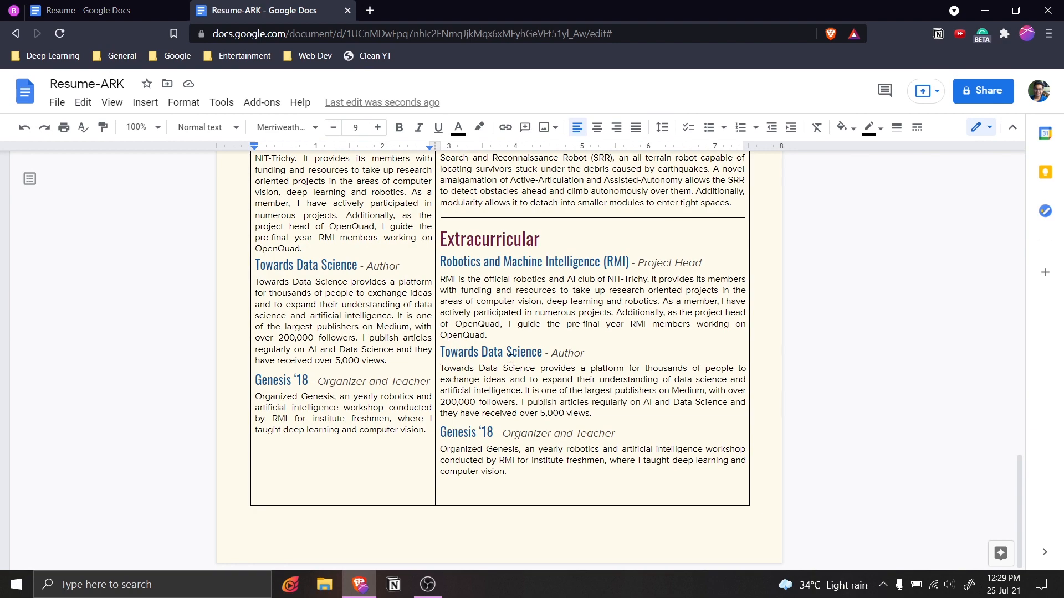
pyautogui.scroll(20, 537, 341)
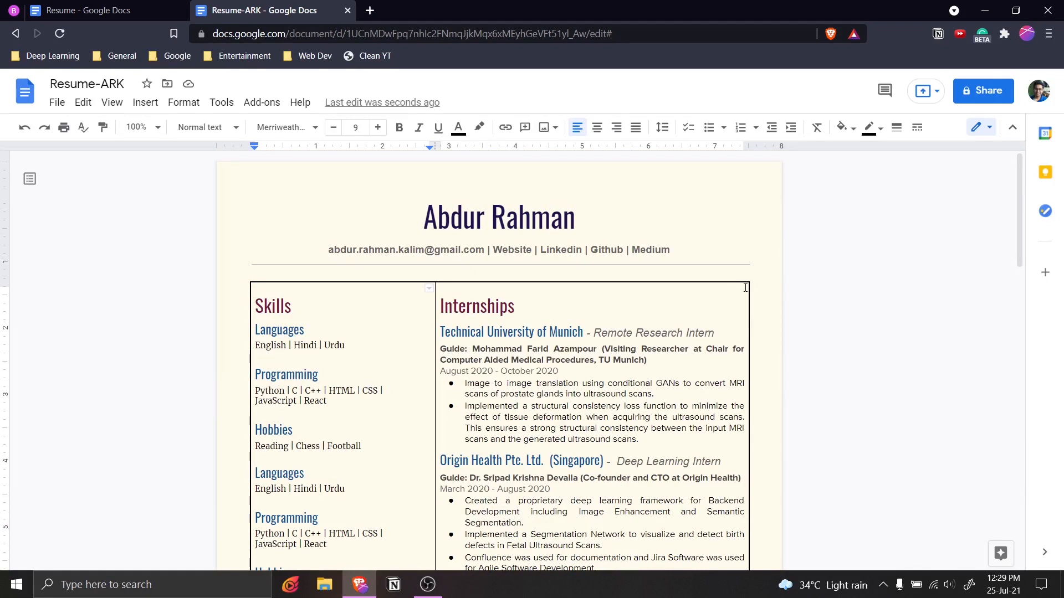
pyautogui.click(723, 311)
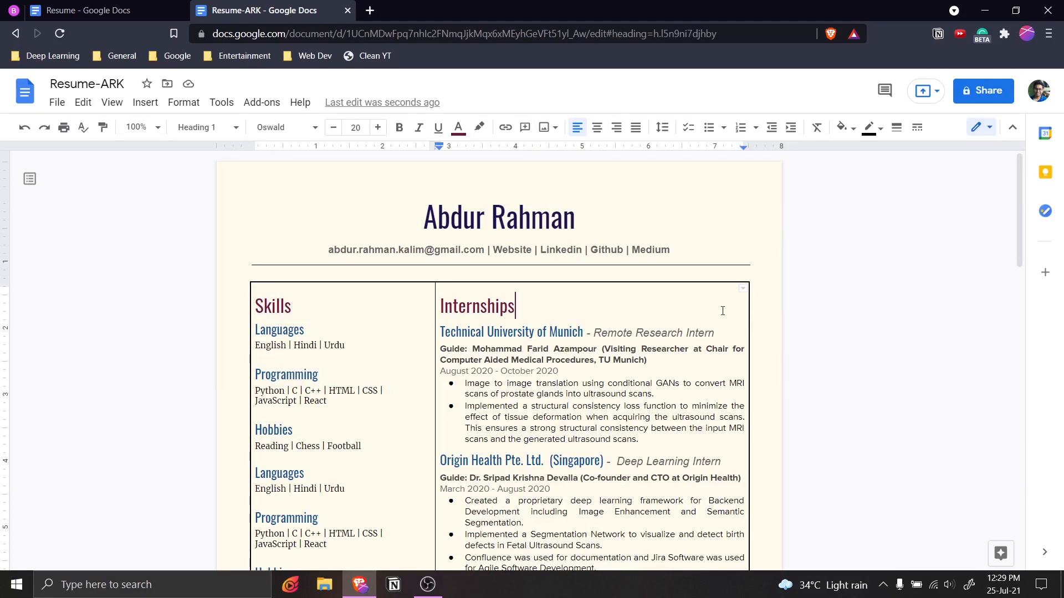
pyautogui.click(742, 288)
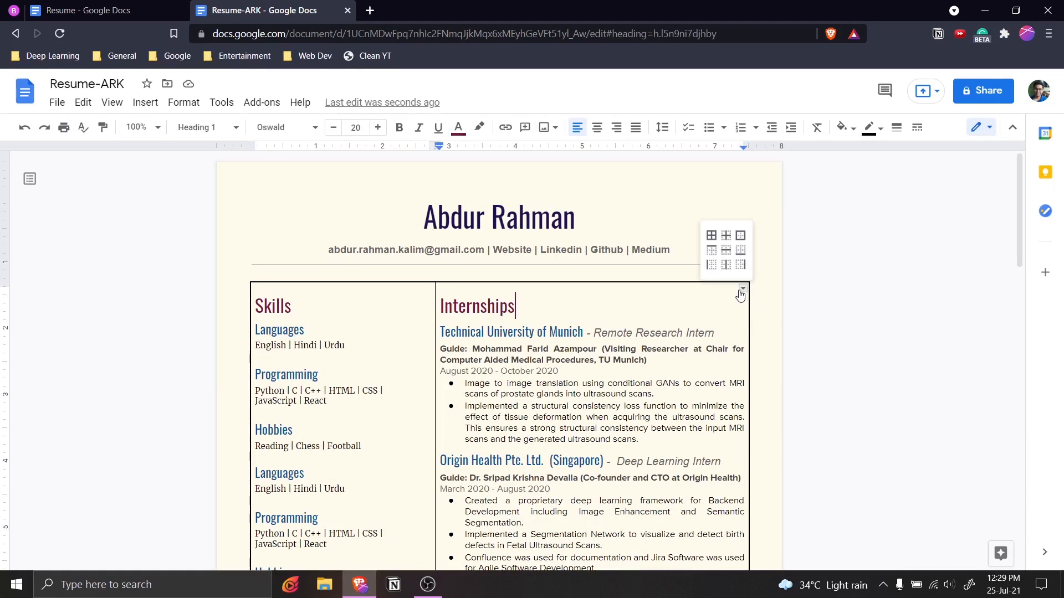
# Set all borders of the Internships cell to 0pt width.
pyautogui.click(711, 237)
pyautogui.scroll(-15, 554, 298)
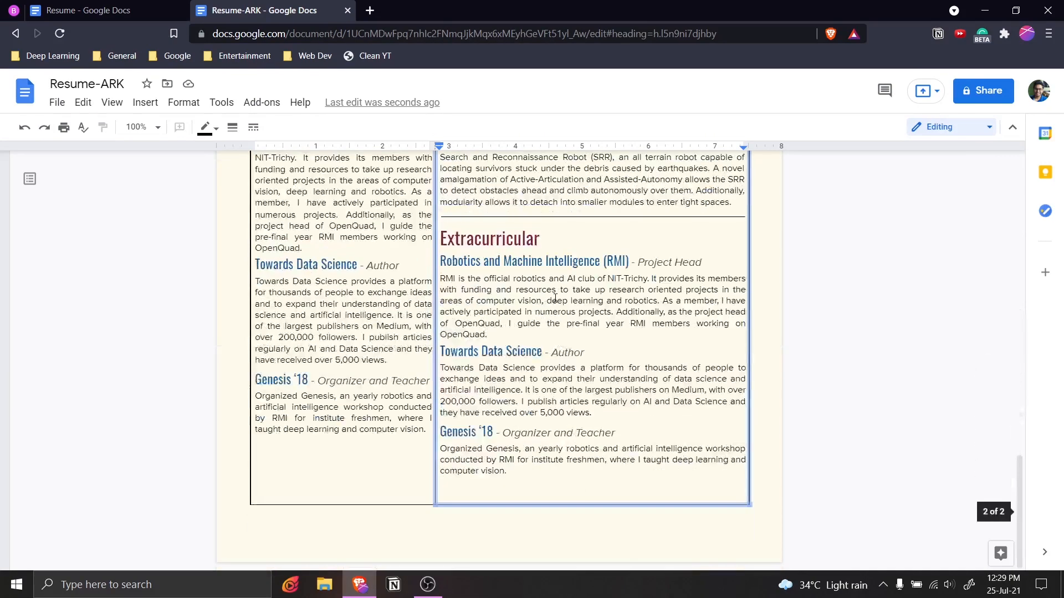
pyautogui.scroll(15, 554, 298)
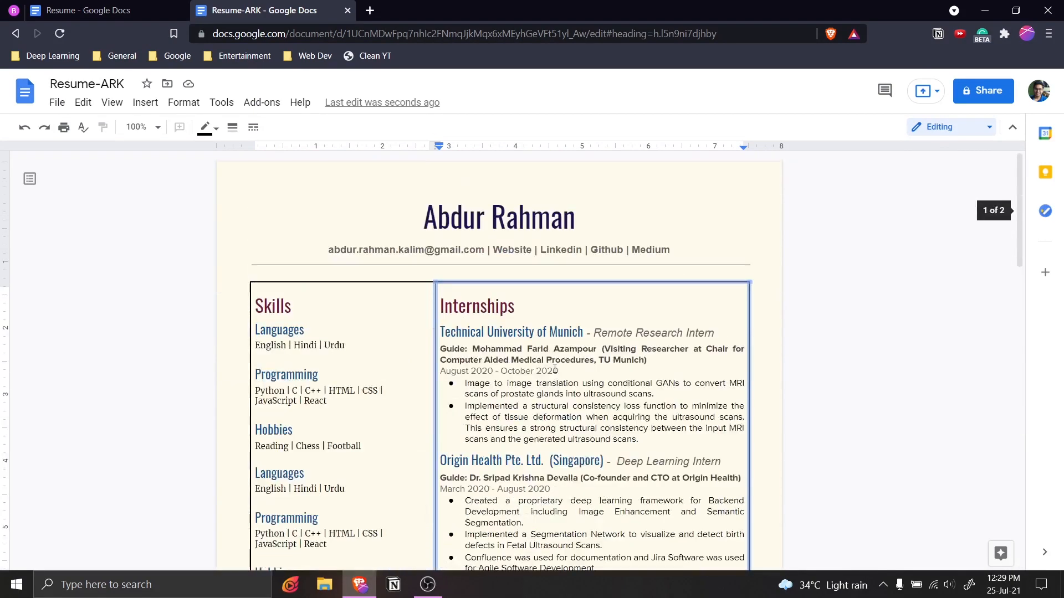
pyautogui.click(232, 127)
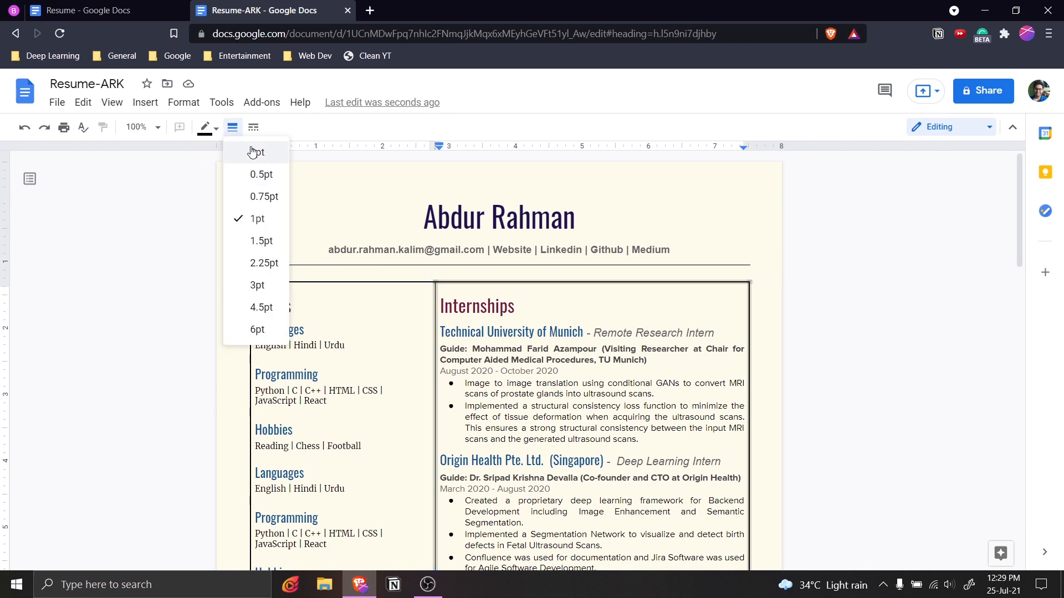
pyautogui.click(257, 153)
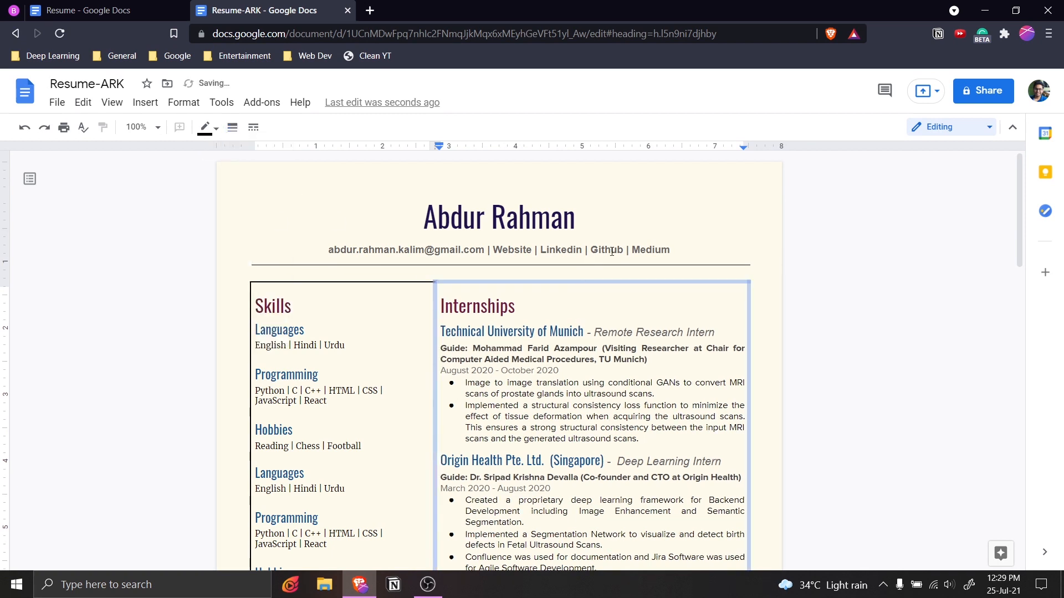
# Select the left Skills column and set its borders to 0pt width.
pyautogui.scroll(-15, 683, 416)
pyautogui.scroll(6, 681, 413)
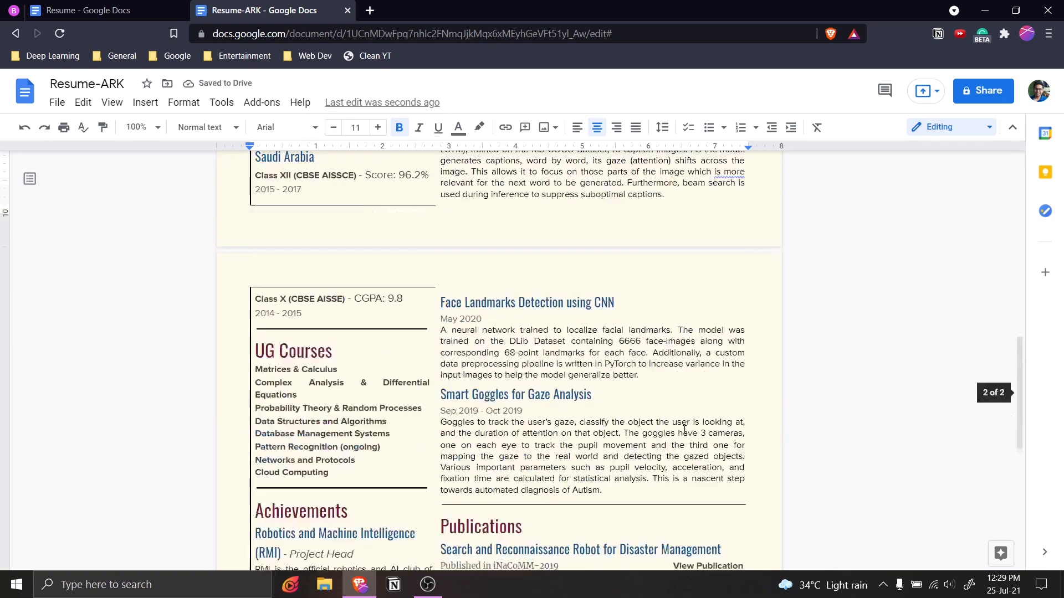
pyautogui.scroll(8, 681, 407)
pyautogui.scroll(4, 680, 407)
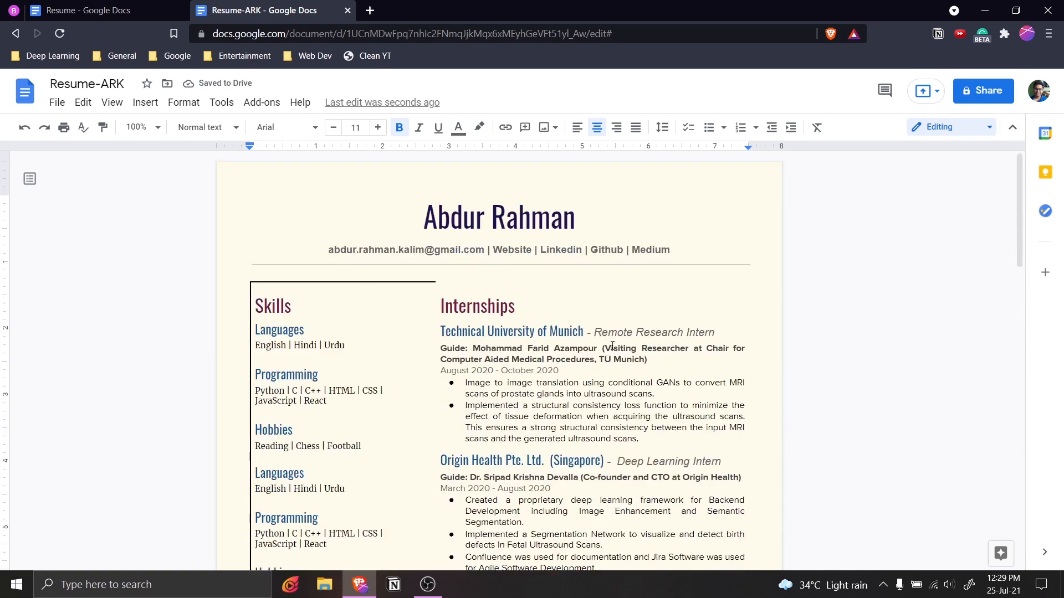
pyautogui.click(425, 299)
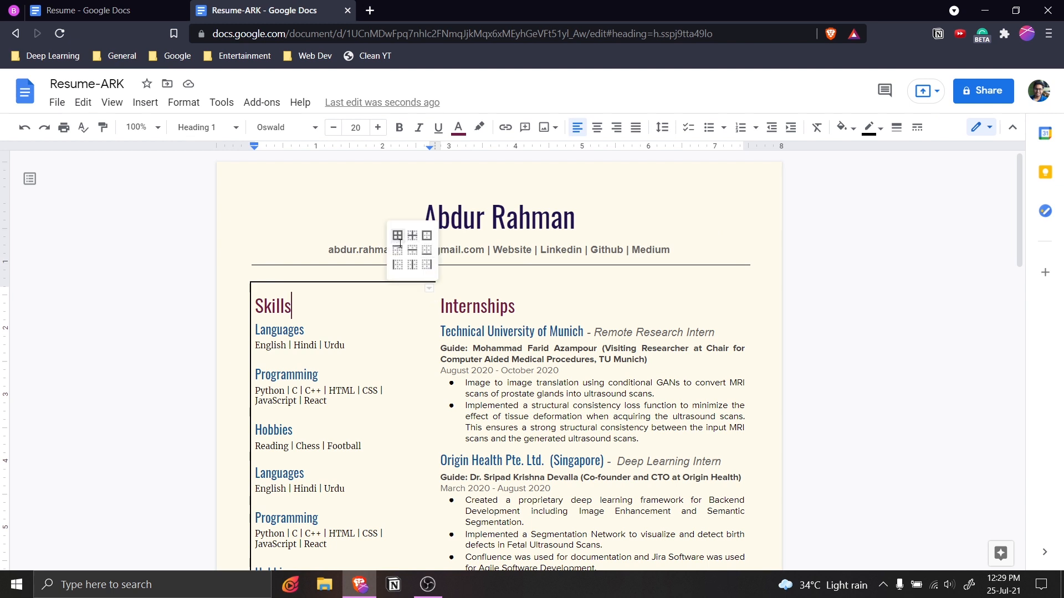
pyautogui.click(398, 242)
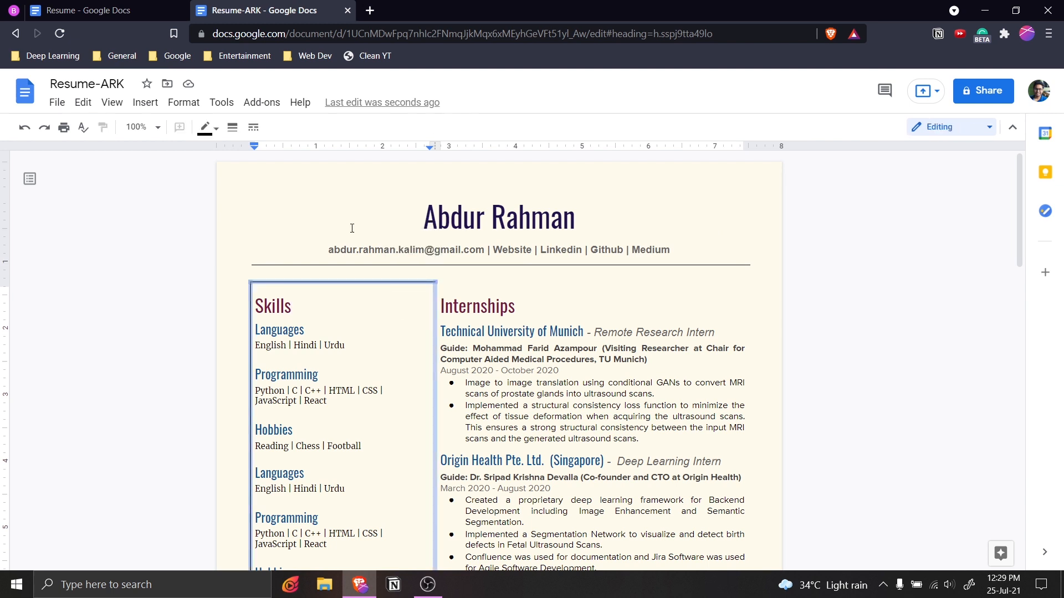
pyautogui.click(232, 127)
pyautogui.click(263, 160)
pyautogui.click(524, 359)
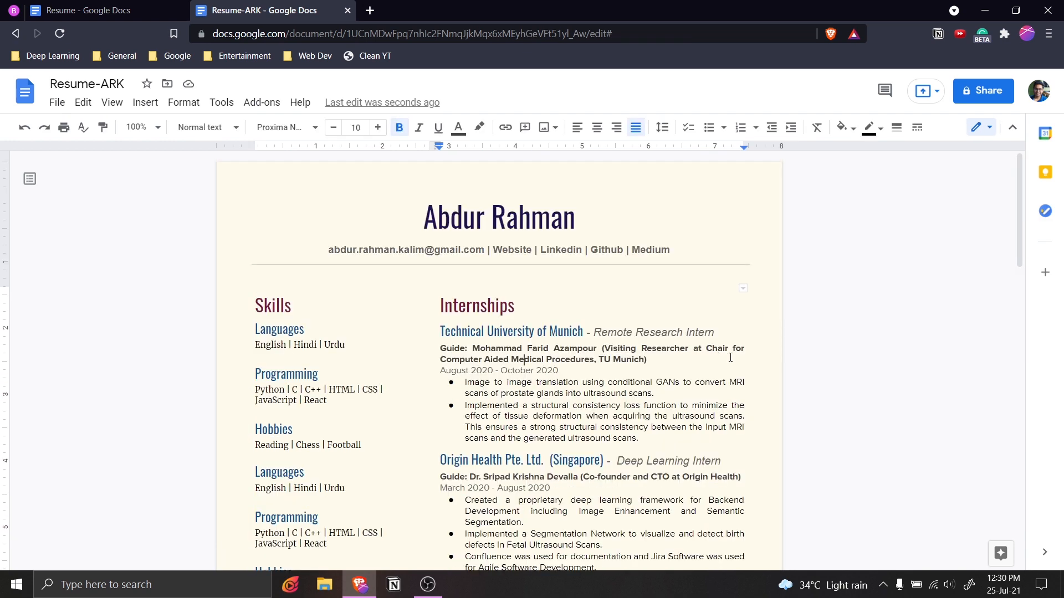
pyautogui.click(94, 10)
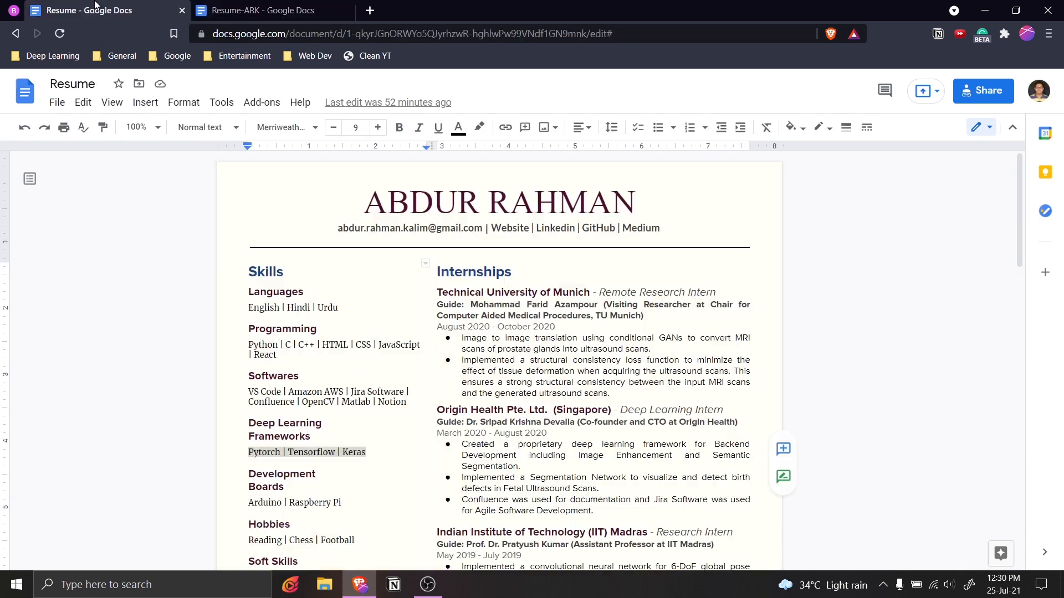
pyautogui.click(518, 407)
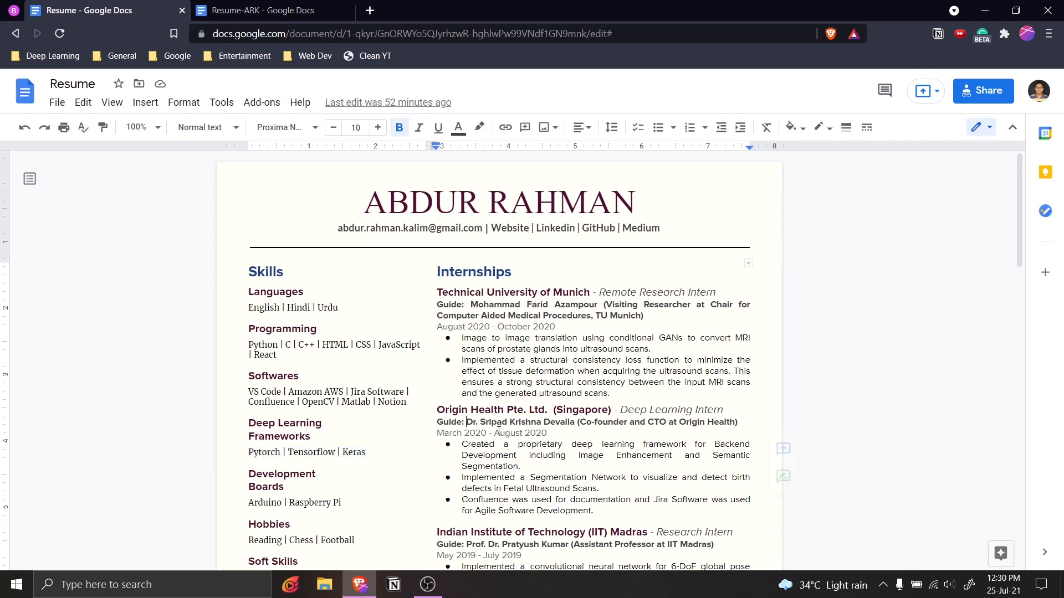
pyautogui.click(261, 10)
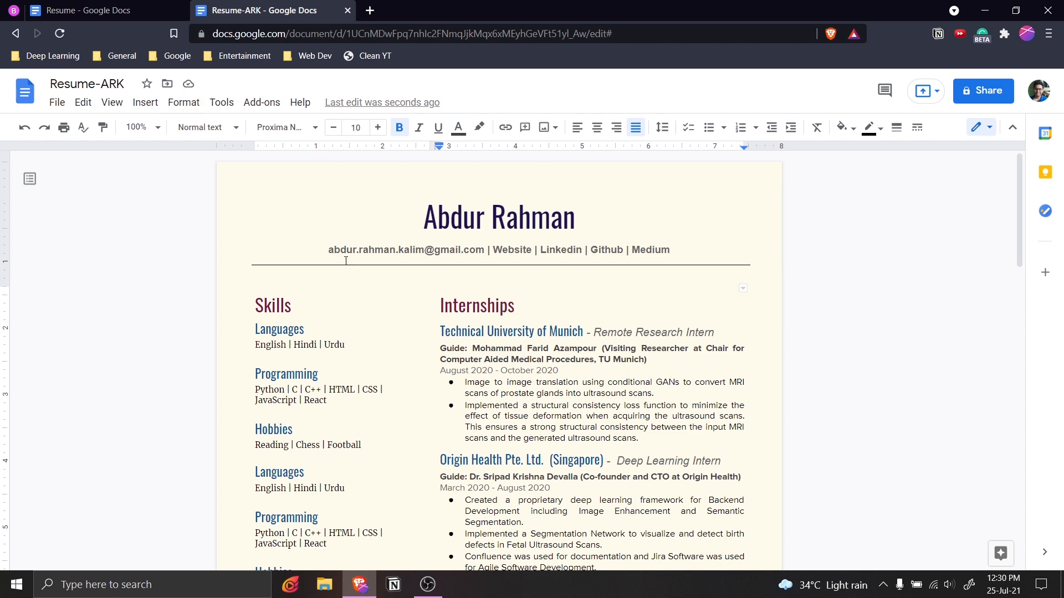
pyautogui.scroll(-6, 380, 392)
pyautogui.scroll(6, 383, 390)
pyautogui.click(116, 10)
pyautogui.click(252, 10)
pyautogui.click(251, 223)
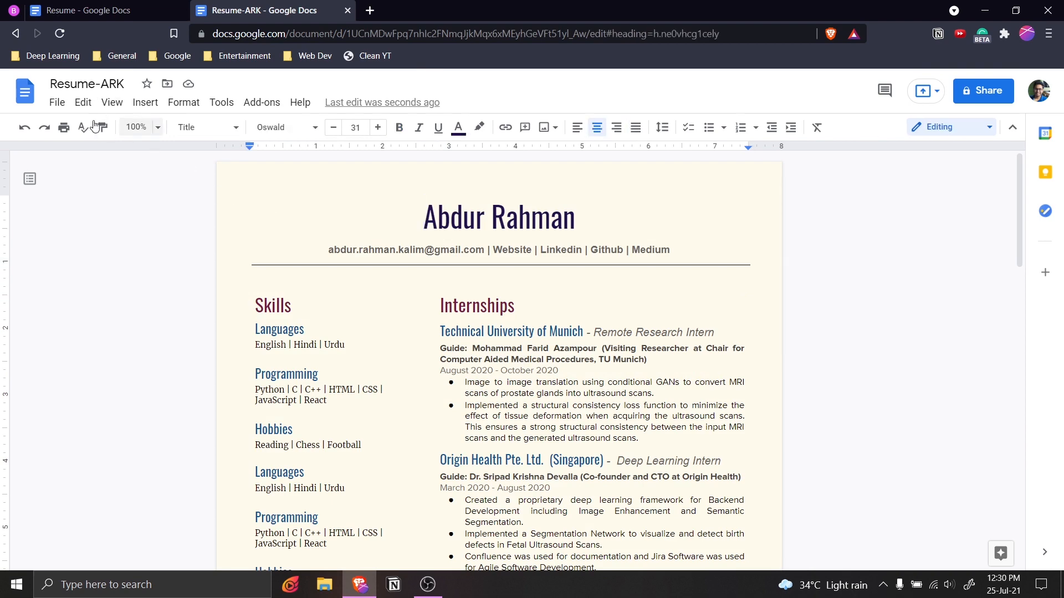
pyautogui.click(57, 102)
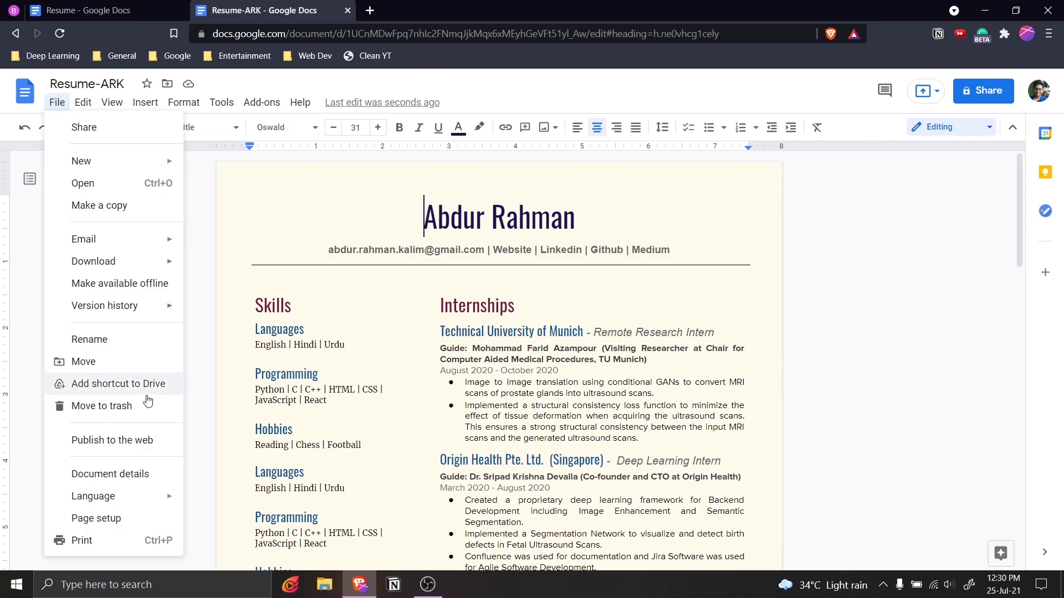
# Set the page color to a custom light cream, #fffdf4.
pyautogui.click(134, 518)
pyautogui.click(435, 391)
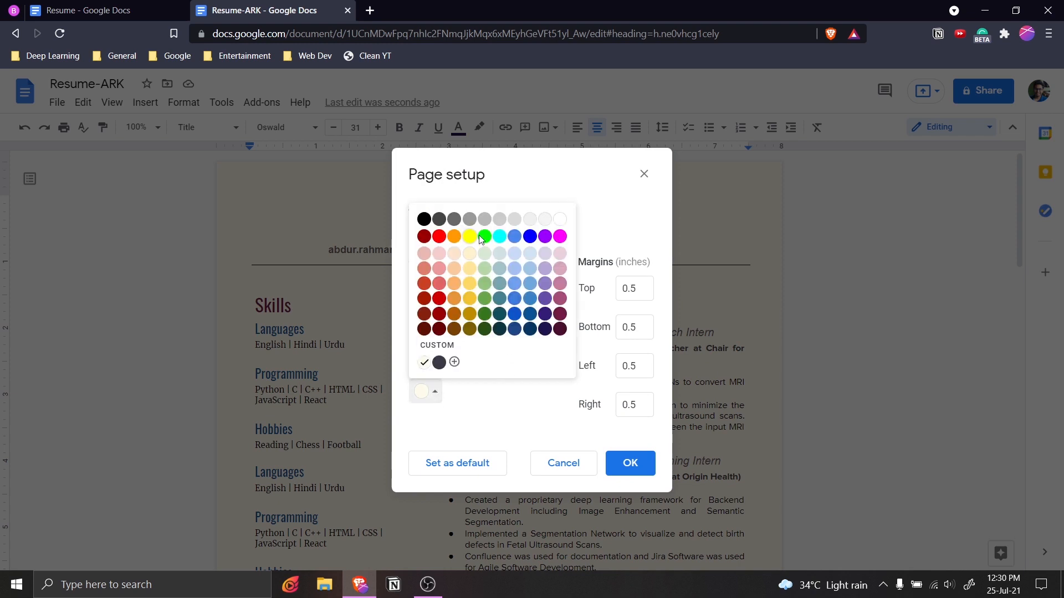
pyautogui.click(455, 362)
pyautogui.moveTo(478, 265); pyautogui.dragTo(470, 258)
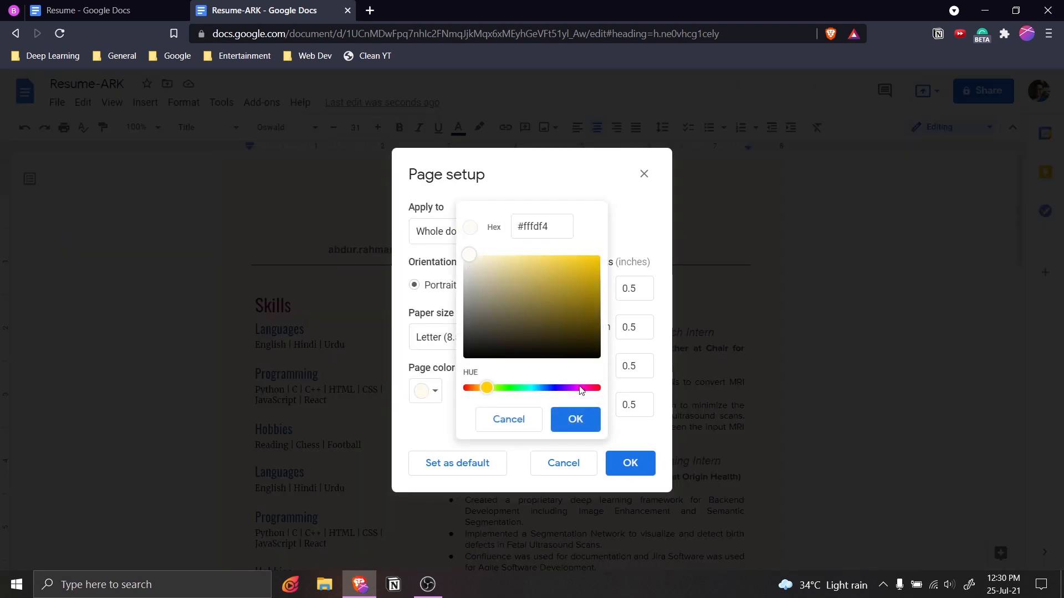
pyautogui.click(576, 419)
pyautogui.click(636, 469)
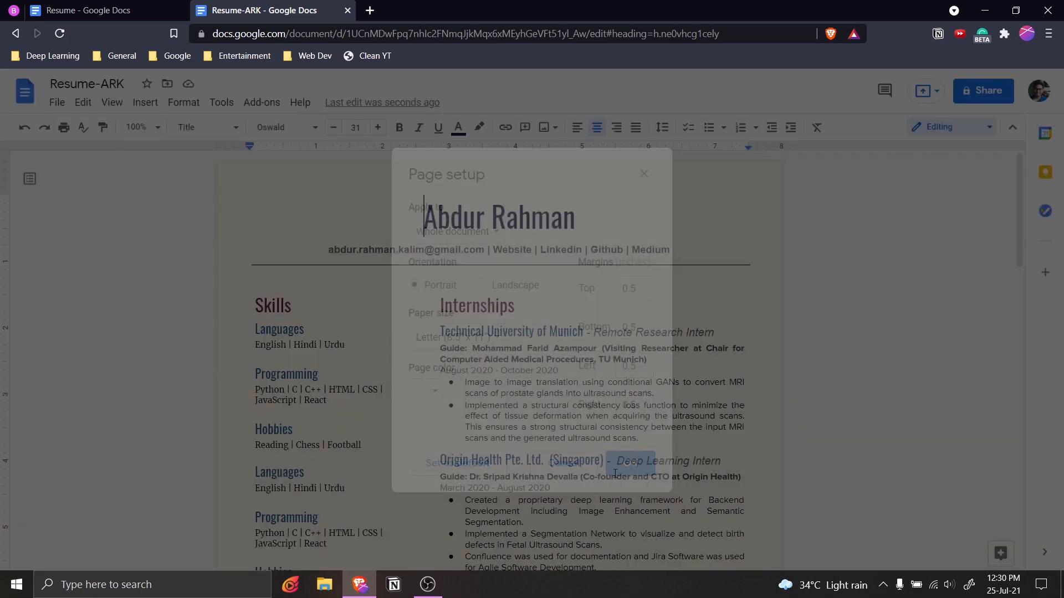
# Select the whole name title at the top of the resume.
pyautogui.scroll(-10, 547, 385)
pyautogui.scroll(-5, 547, 385)
pyautogui.scroll(15, 547, 385)
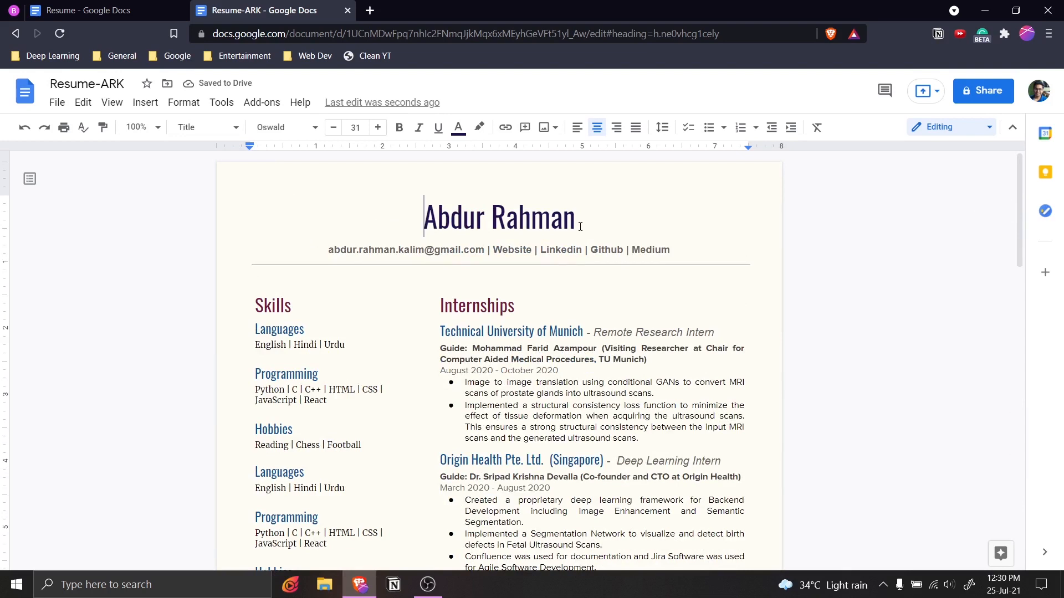
pyautogui.click(484, 184)
pyautogui.hotkey('shift', 'End')
pyautogui.press('Right')
pyautogui.moveTo(423, 213); pyautogui.dragTo(586, 222)
pyautogui.click(587, 222)
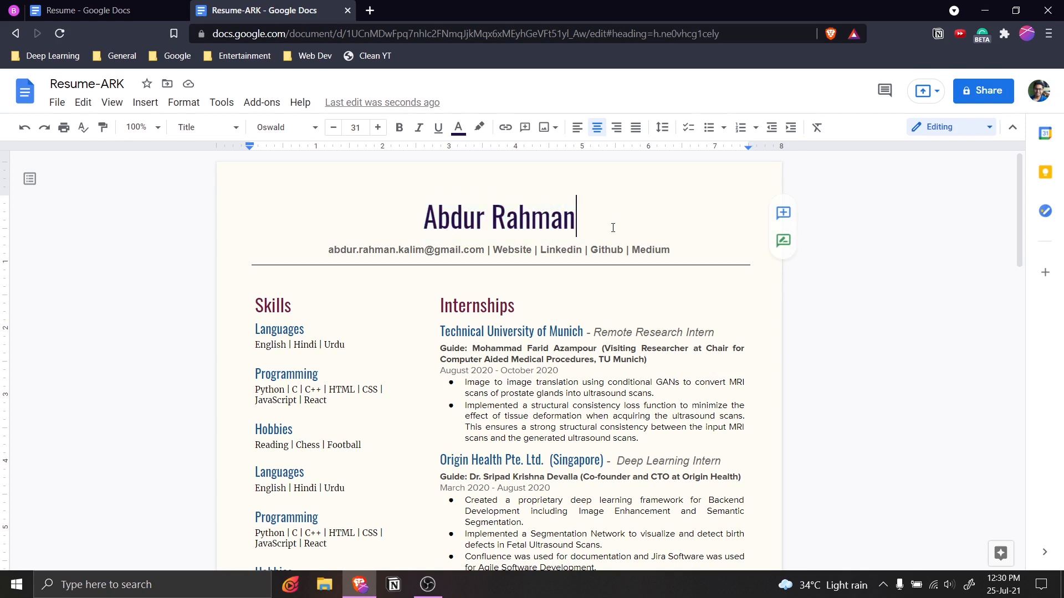
pyautogui.tripleClick(438, 224)
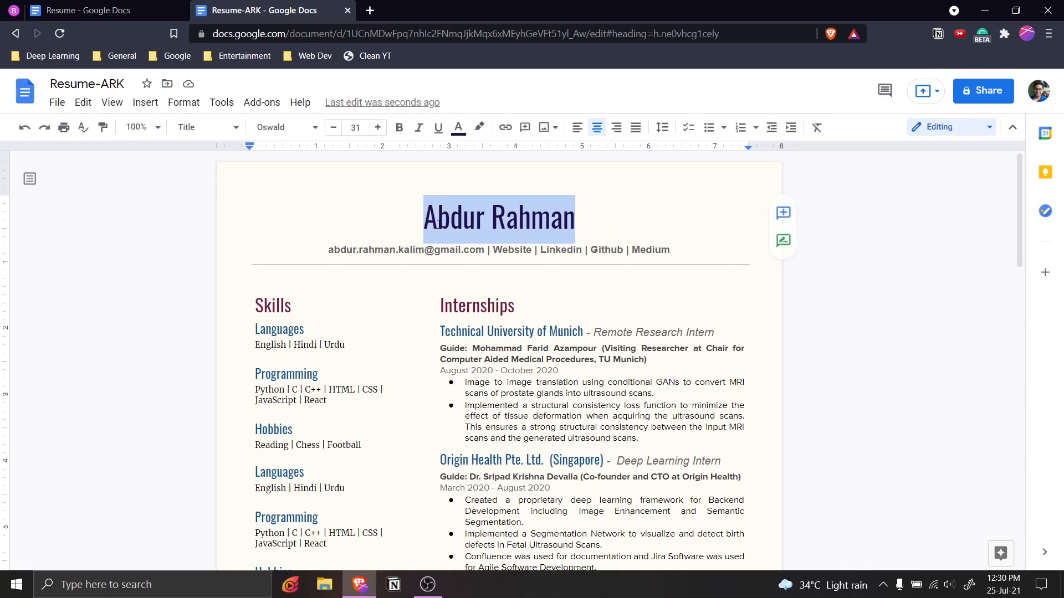
# Reduce the top page margin from 0.5 to 0.3 inches in Page setup.
pyautogui.click(583, 224)
pyautogui.click(57, 102)
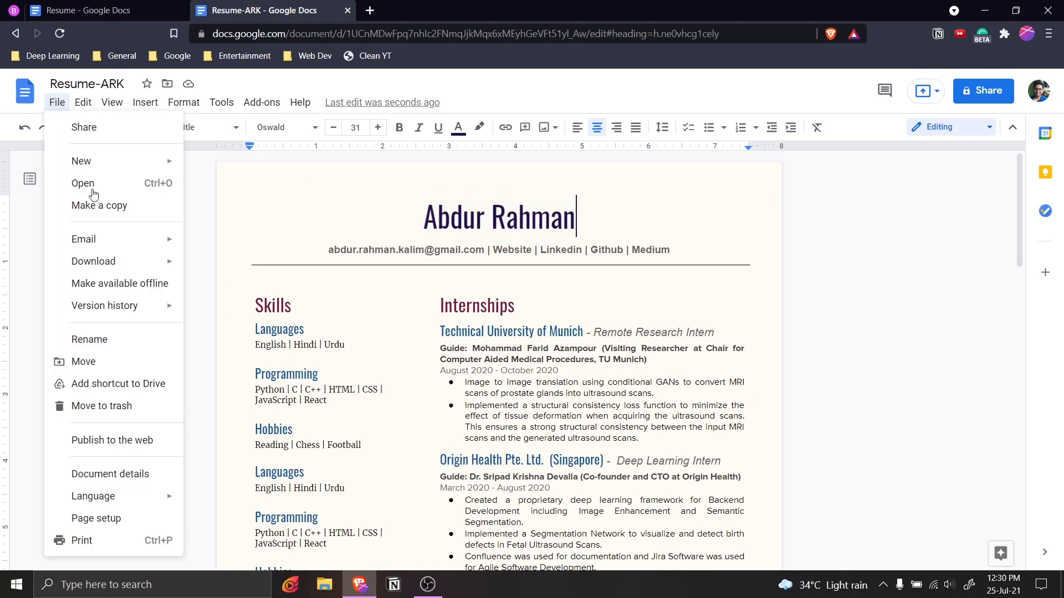
pyautogui.click(137, 518)
pyautogui.moveTo(639, 292); pyautogui.dragTo(631, 287)
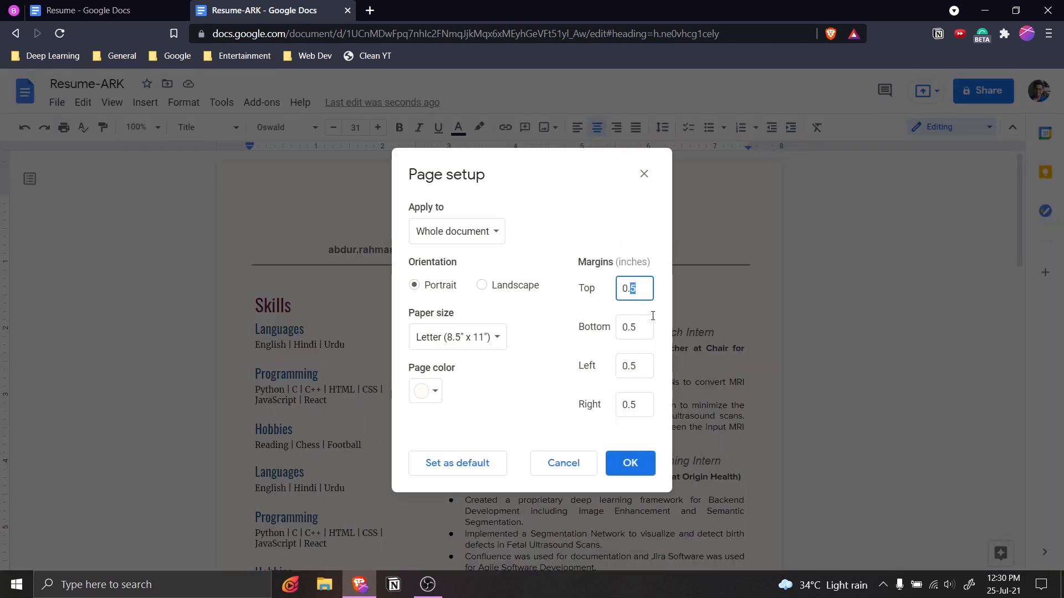
pyautogui.write('3')
pyautogui.click(629, 463)
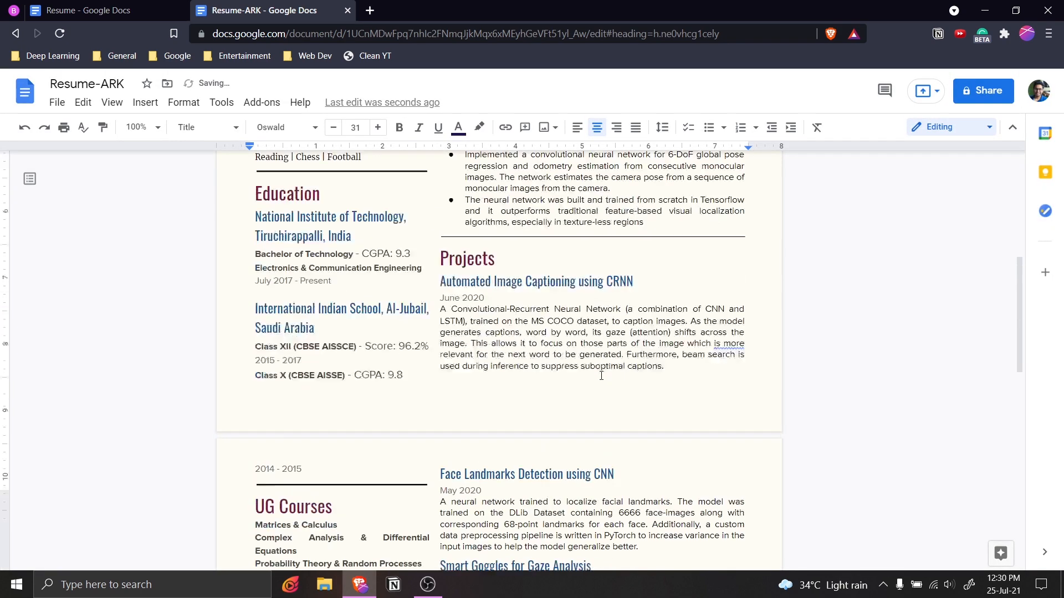
pyautogui.click(467, 329)
# Check which blue text colour the Munich company subheading uses.
pyautogui.hotkey('ctrl', 'Home')
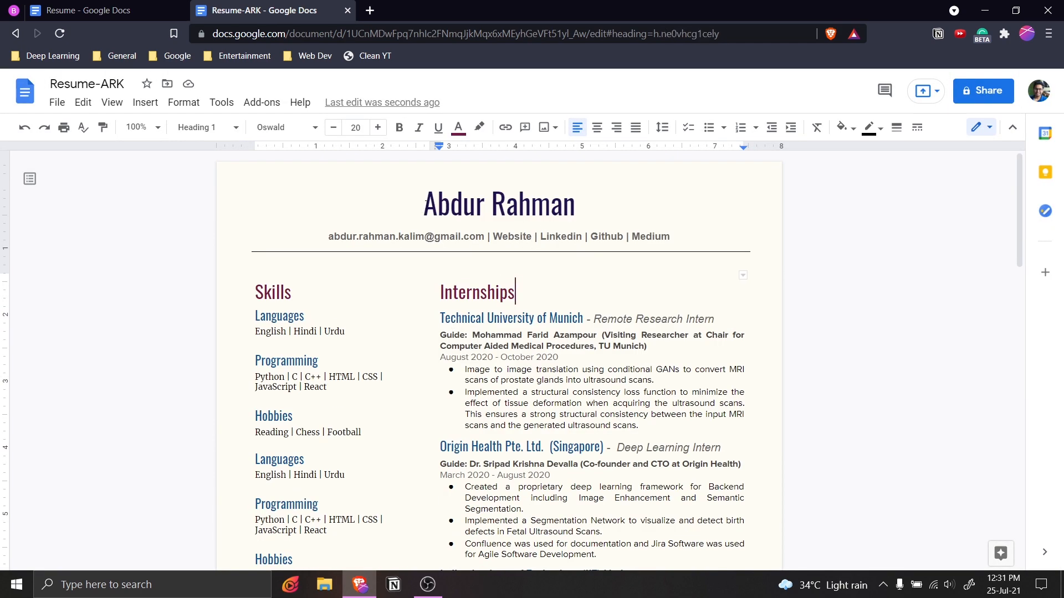
pyautogui.hotkey('ctrl', 'shift', 'Right')
pyautogui.hotkey('ctrl', 'shift', 'Right')
pyautogui.scroll(-2, 590, 276)
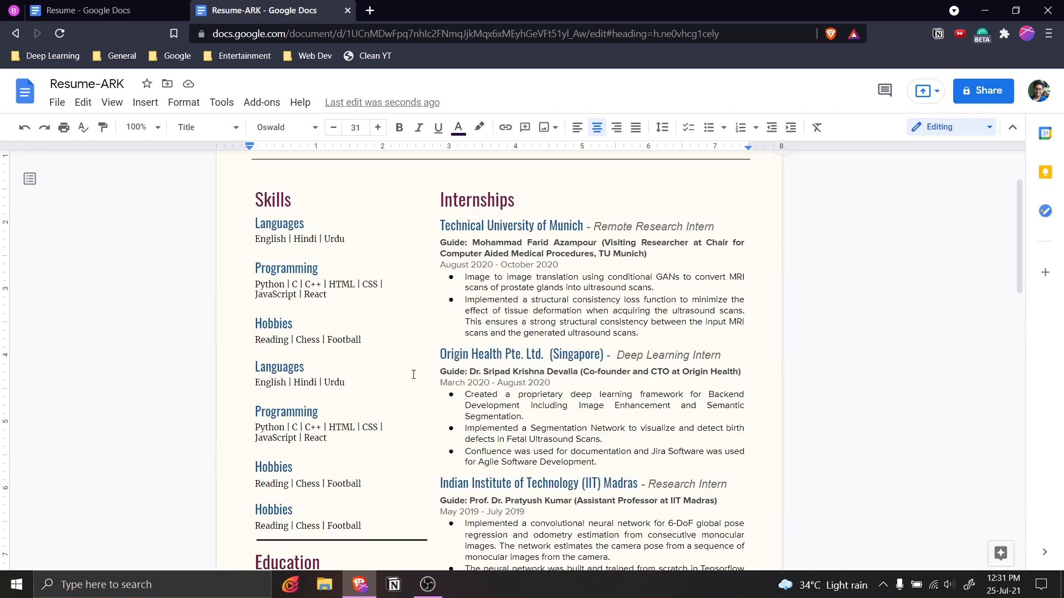
pyautogui.scroll(-4, 371, 396)
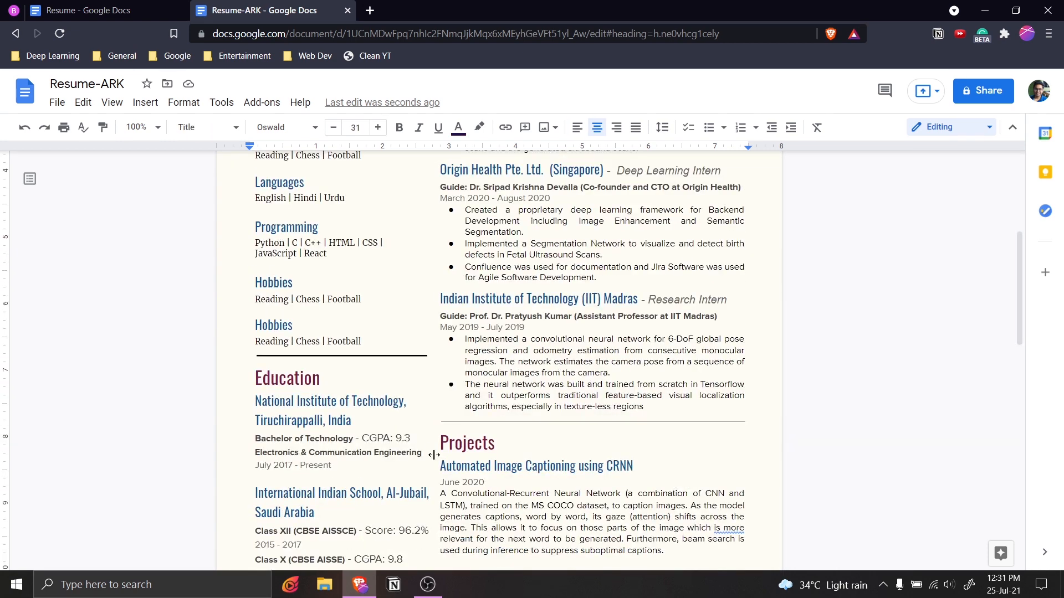
pyautogui.scroll(-4, 434, 454)
pyautogui.scroll(9, 553, 316)
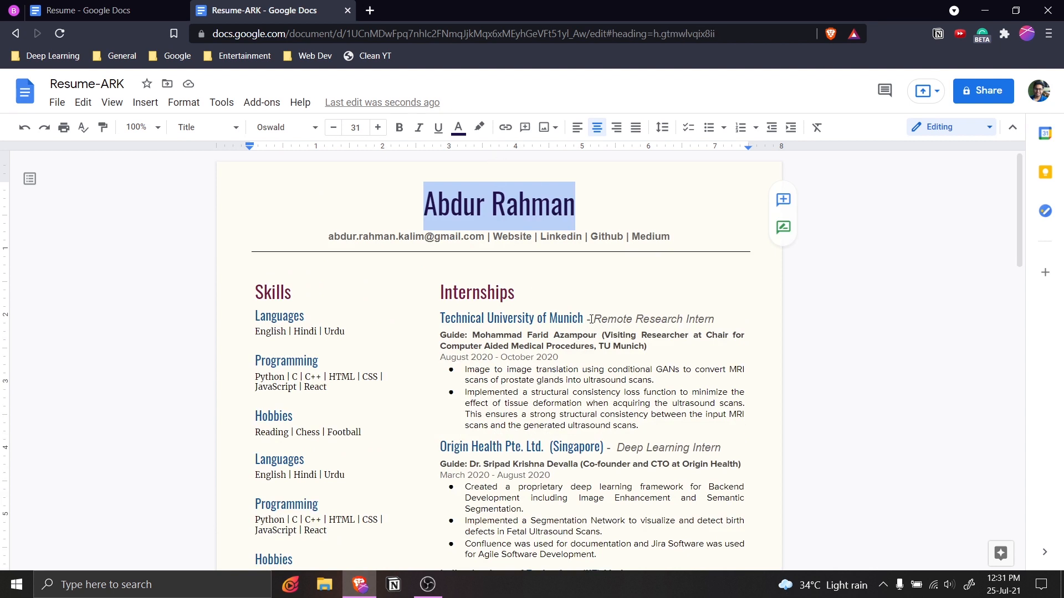
pyautogui.click(563, 318)
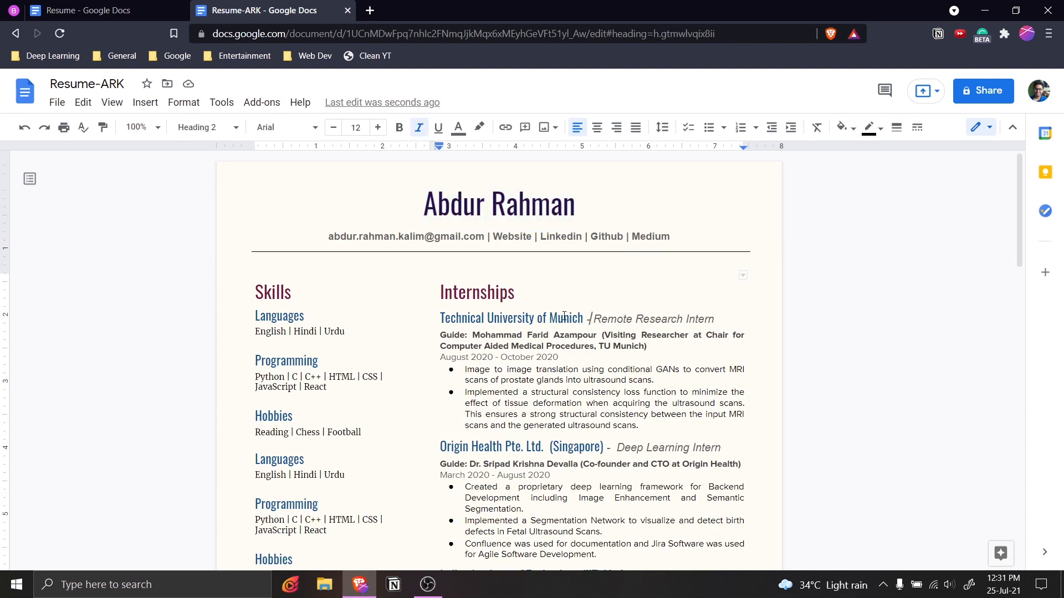
pyautogui.click(456, 128)
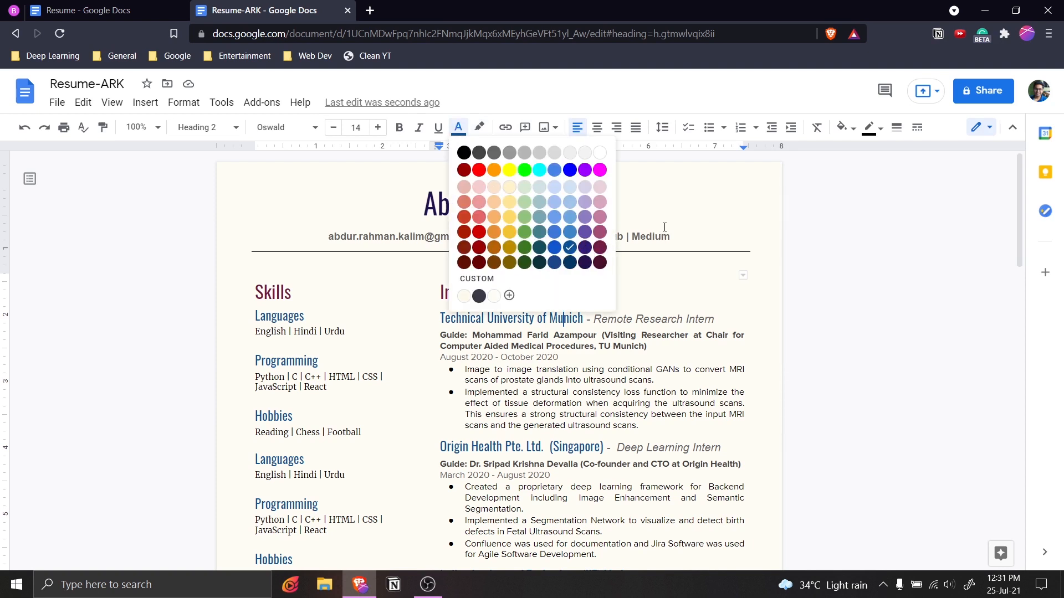
pyautogui.click(580, 209)
# Apply that blue text colour to the name title.
pyautogui.hotkey('shift', 'Home')
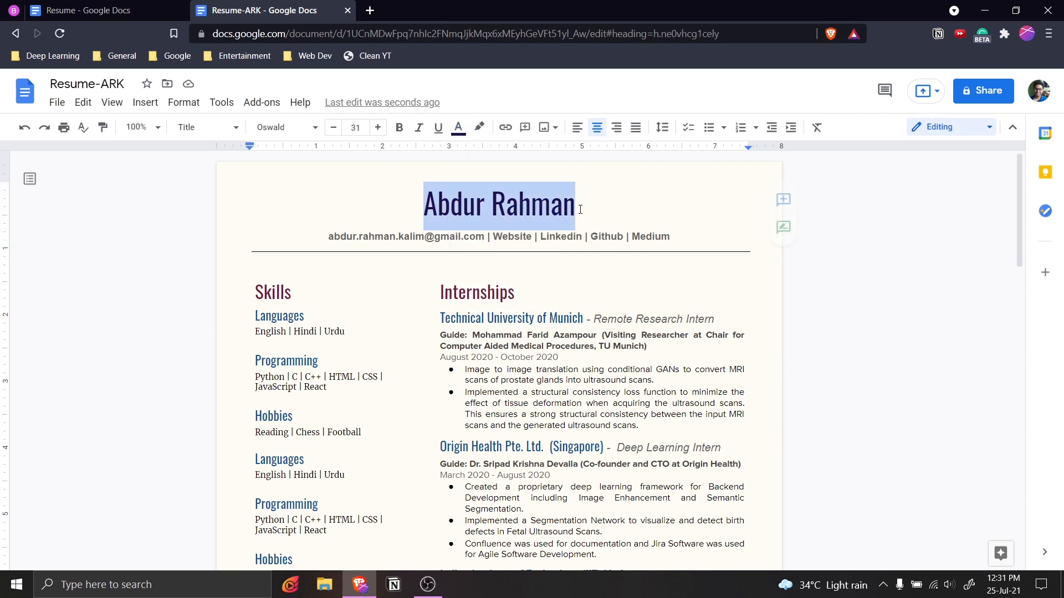
pyautogui.click(458, 128)
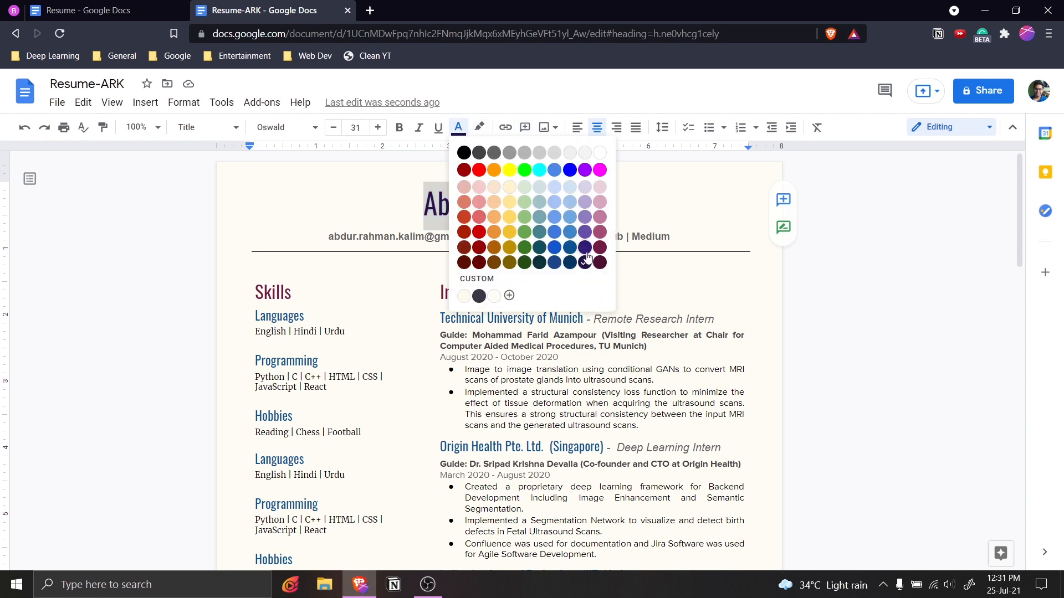
pyautogui.click(571, 247)
pyautogui.click(609, 300)
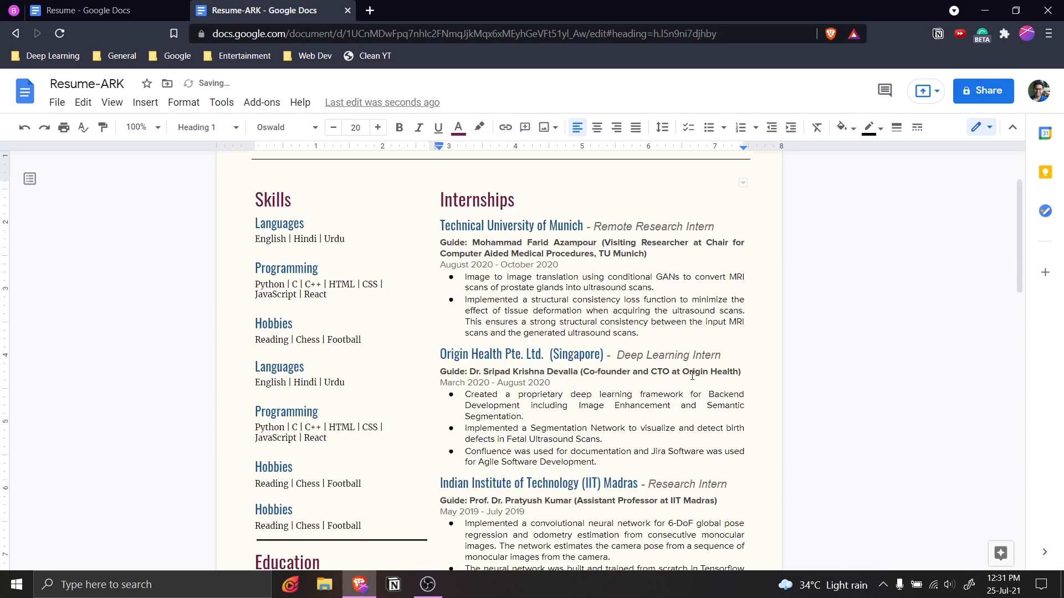
pyautogui.scroll(-20, 608, 301)
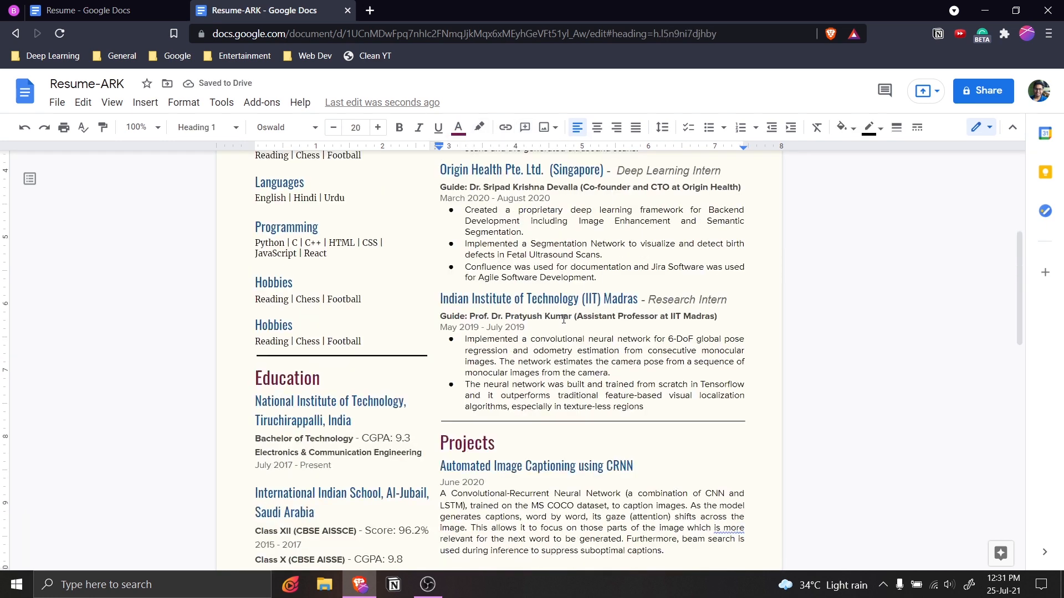
pyautogui.scroll(-3, 562, 375)
pyautogui.scroll(20, 562, 376)
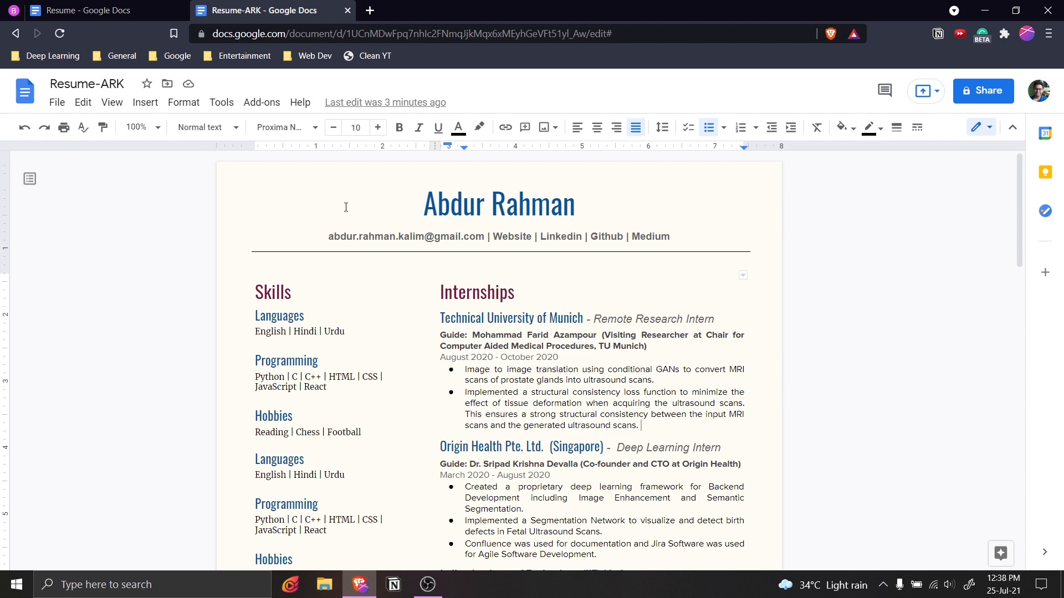
pyautogui.click(117, 5)
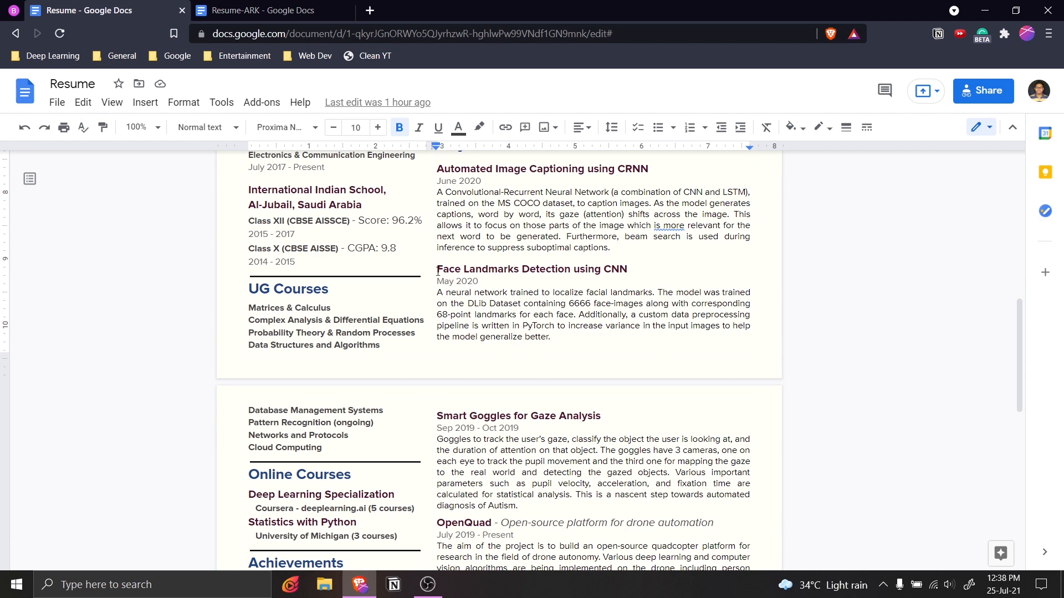
pyautogui.click(252, 7)
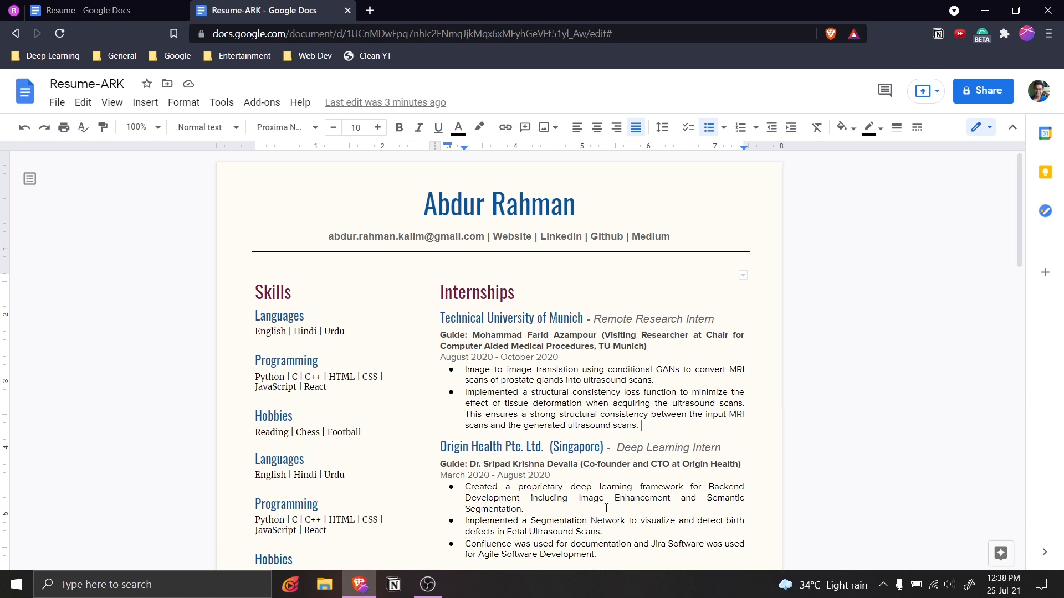
pyautogui.scroll(-3, 667, 438)
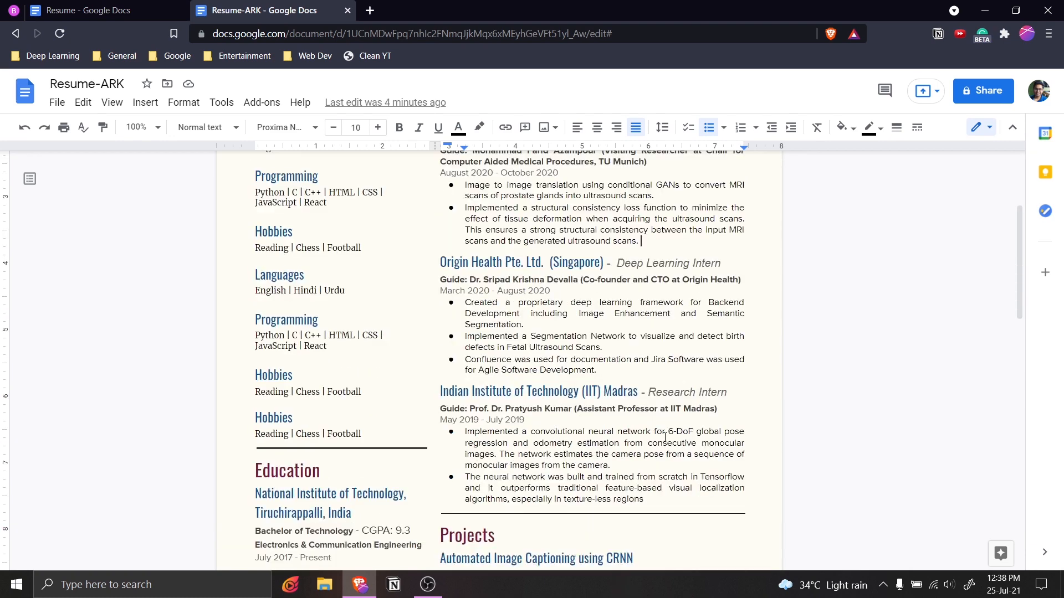